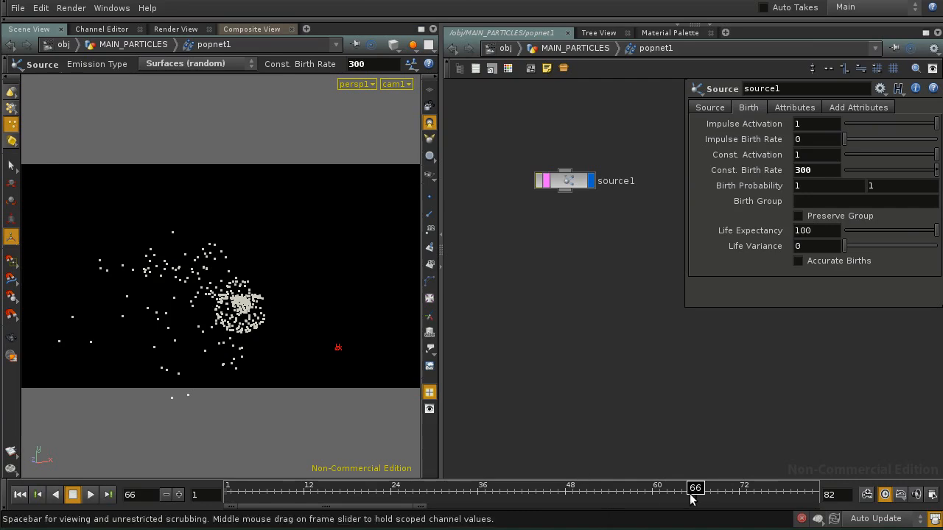
Step: Rewind the animation to the start and play it back to review the particle emission
{"action": "left_click", "coordinate": [267, 491]}
{"action": "left_click_drag", "start_coordinate": [266, 488], "coordinate": [296, 484]}
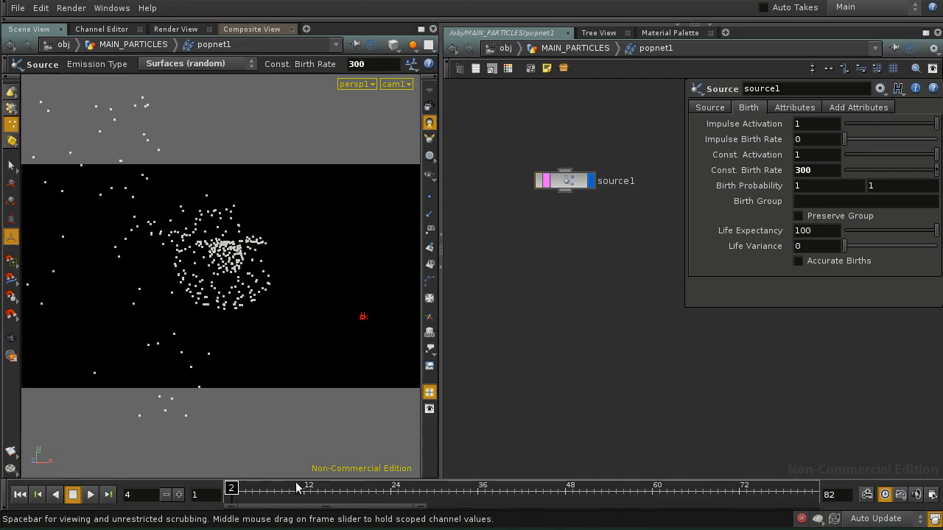
{"action": "left_click", "coordinate": [20, 494]}
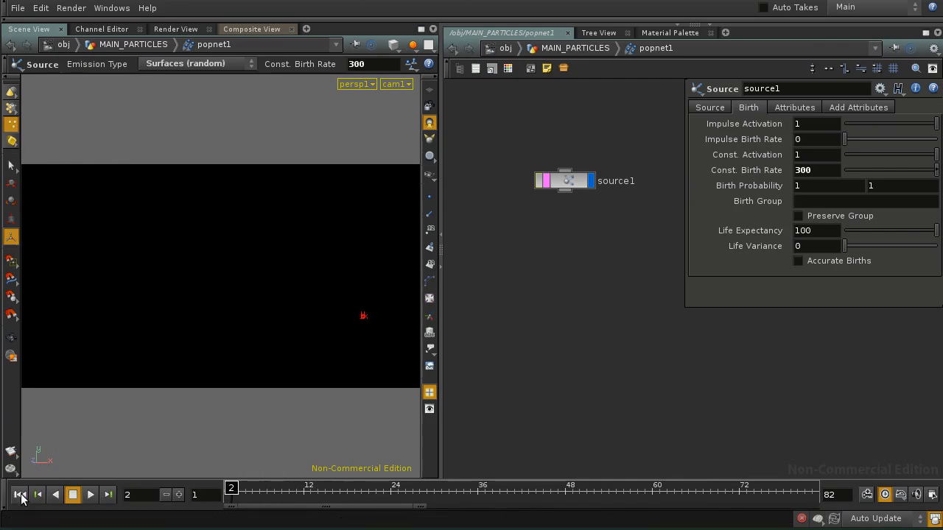
{"action": "left_click", "coordinate": [92, 496]}
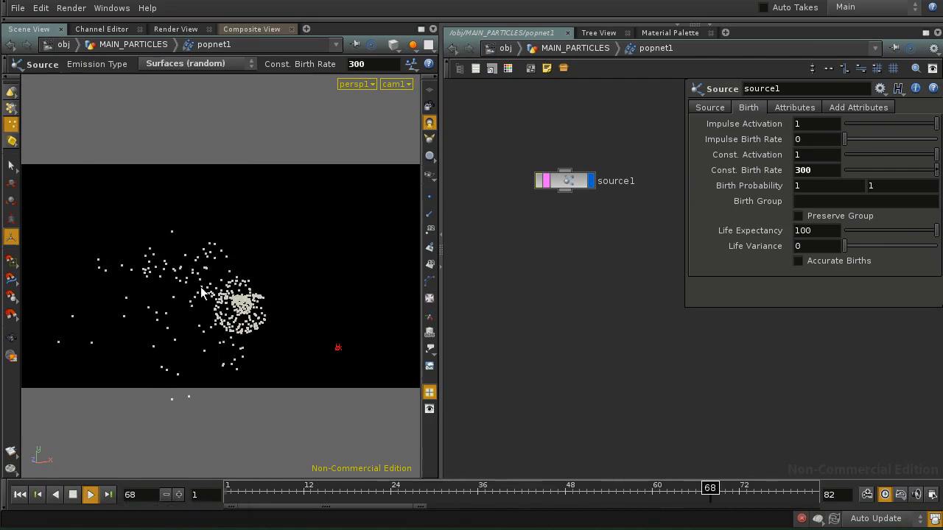
{"action": "left_click", "coordinate": [73, 494]}
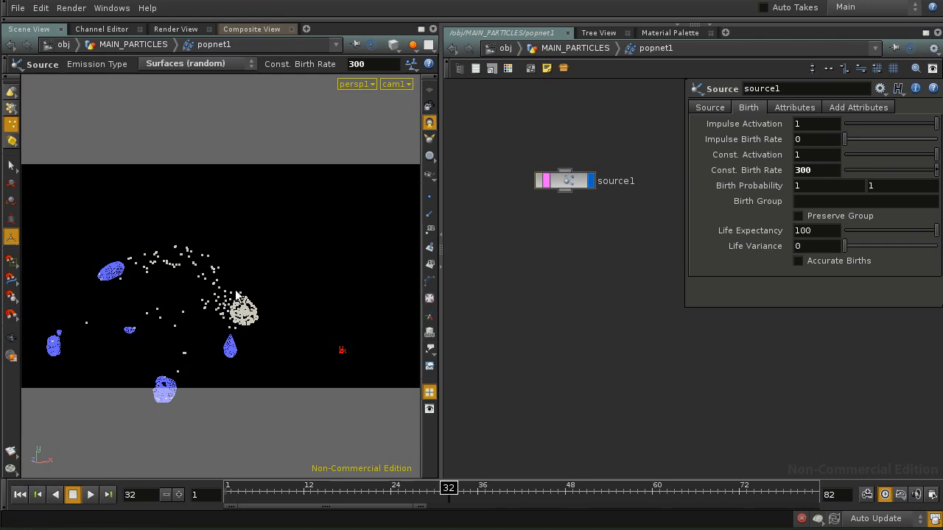
Step: Examine the particle trail and its moving emitter geometry from several angles at frame 32
{"action": "key", "text": "Escape"}
{"action": "left_click_drag", "start_coordinate": [276, 303], "coordinate": [185, 350]}
{"action": "middle_click_drag", "start_coordinate": [184, 350], "coordinate": [287, 337]}
{"action": "right_click_drag", "start_coordinate": [287, 338], "coordinate": [240, 351]}
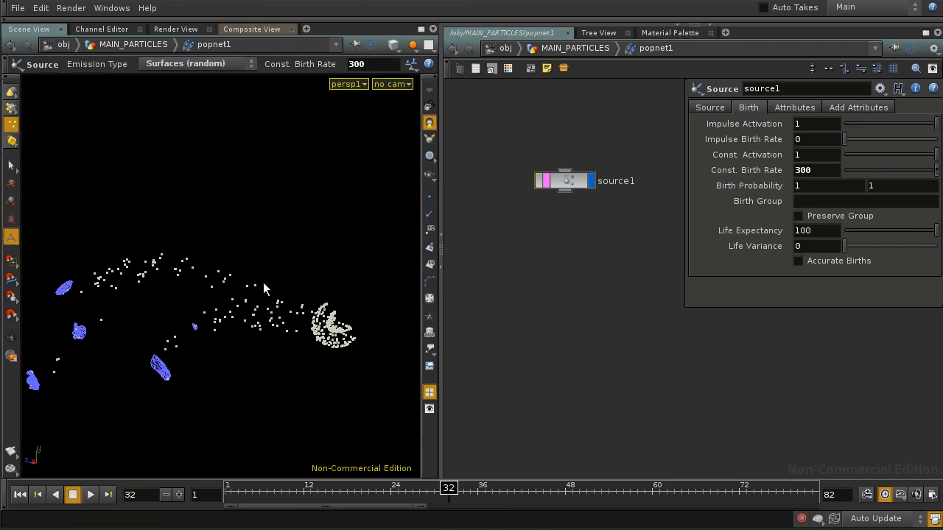
{"action": "key", "text": "Escape"}
{"action": "left_click_drag", "start_coordinate": [220, 283], "coordinate": [223, 318]}
{"action": "key", "text": "space"}
{"action": "right_click_drag", "start_coordinate": [201, 296], "coordinate": [287, 338]}
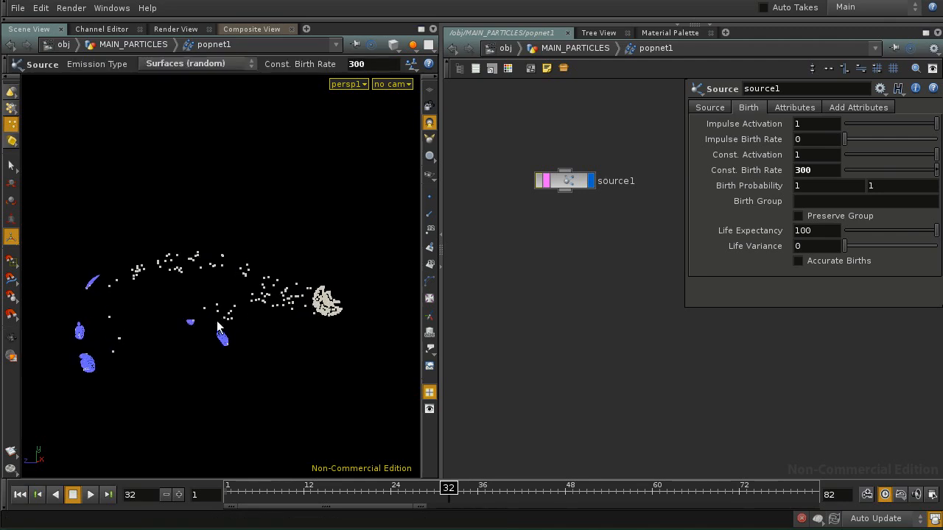
{"action": "key", "text": "space"}
{"action": "left_click_drag", "start_coordinate": [217, 325], "coordinate": [196, 318]}
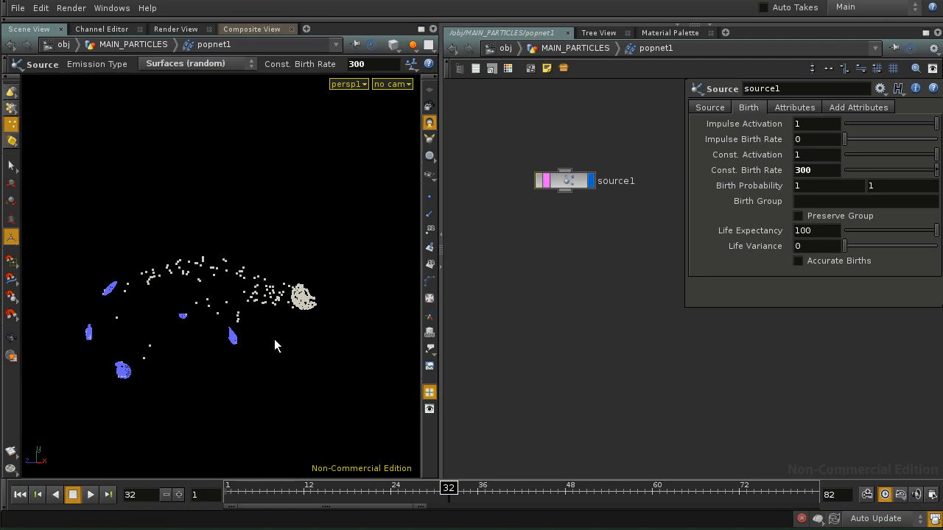
Step: Display the souce_slice_for_particles node in the MAIN_PARTICLES network and inspect its geometry at frame 25
{"action": "left_click_drag", "start_coordinate": [457, 496], "coordinate": [230, 492]}
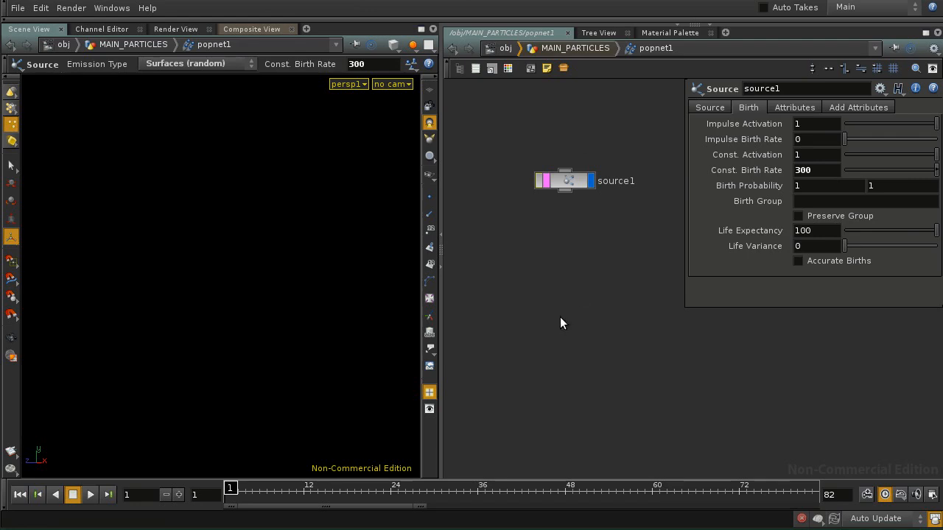
{"action": "left_click", "coordinate": [572, 49]}
{"action": "left_click", "coordinate": [531, 173]}
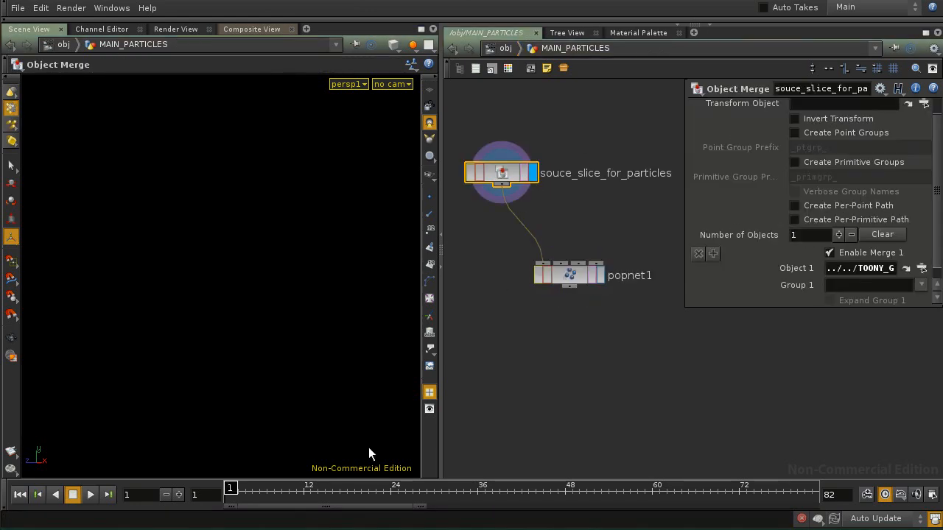
{"action": "left_click_drag", "start_coordinate": [314, 492], "coordinate": [408, 497]}
{"action": "key", "text": "space"}
{"action": "right_click_drag", "start_coordinate": [280, 313], "coordinate": [408, 317]}
{"action": "middle_click_drag", "start_coordinate": [315, 321], "coordinate": [269, 315]}
{"action": "right_click_drag", "start_coordinate": [270, 316], "coordinate": [349, 326]}
{"action": "middle_click_drag", "start_coordinate": [315, 336], "coordinate": [306, 335]}
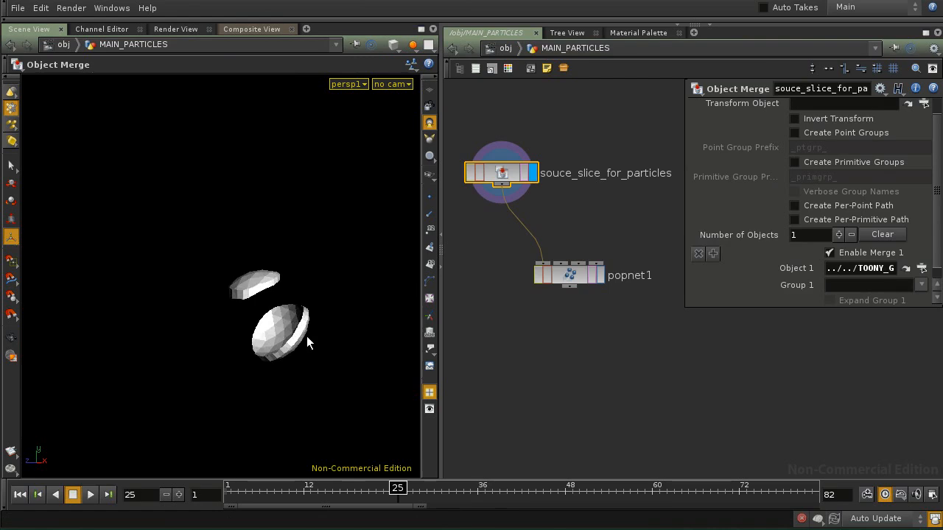
Step: Compare the source slice geometry across adjacent frames around frame 25
{"action": "key", "text": "Right"}
{"action": "key", "text": "Left"}
{"action": "key", "text": "Right"}
{"action": "key", "text": "Left"}
{"action": "key", "text": "Right"}
{"action": "key", "text": "Left"}
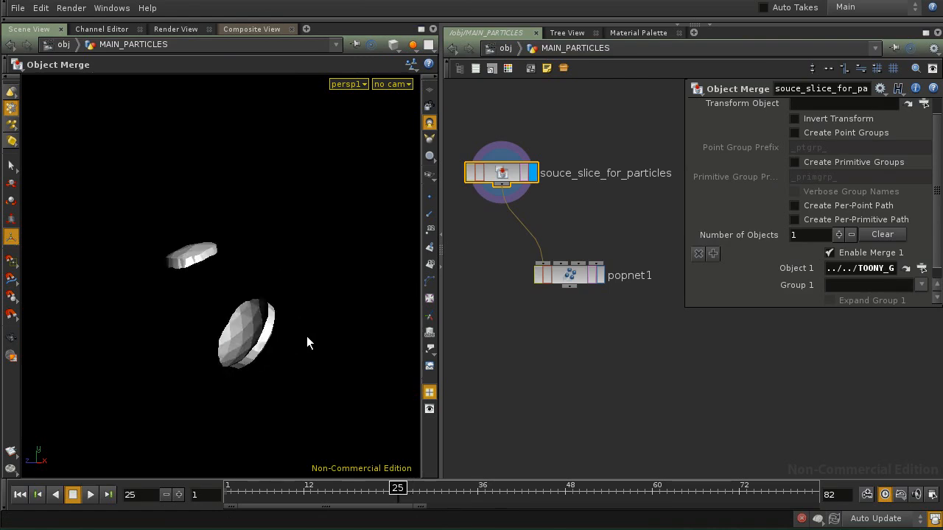
{"action": "key", "text": "Right"}
{"action": "key", "text": "Left"}
{"action": "key", "text": "Right"}
{"action": "key", "text": "Left"}
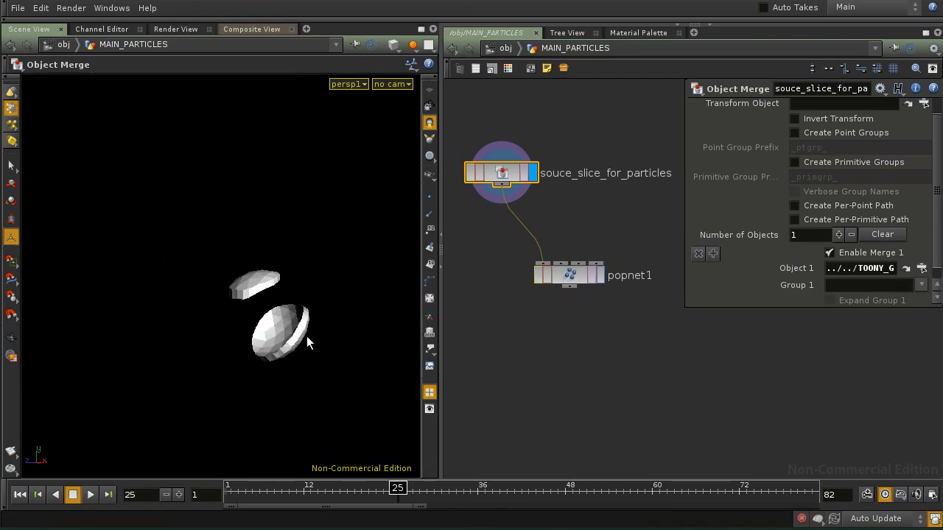
Step: Display popnet1 instead of the source slice and open its particle network
{"action": "left_click", "coordinate": [596, 278]}
{"action": "left_click", "coordinate": [595, 277]}
{"action": "left_click", "coordinate": [602, 278]}
{"action": "left_click", "coordinate": [583, 275]}
{"action": "double_click", "coordinate": [569, 284]}
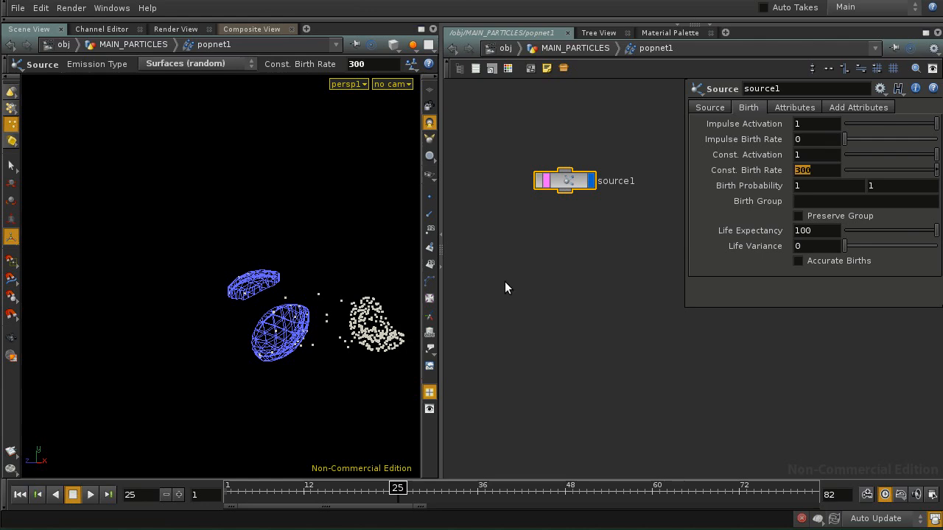
Step: Set source1's Const. Activation to 0 and Impulse Birth Rate to 100, and replay the simulation to frame 24
{"action": "left_click_drag", "start_coordinate": [860, 159], "coordinate": [936, 144]}
{"action": "left_click", "coordinate": [23, 497]}
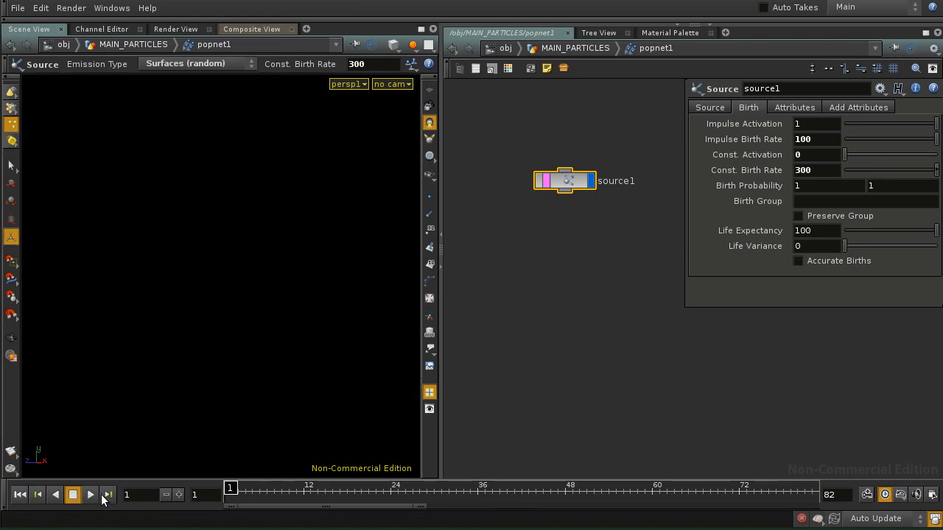
{"action": "left_click", "coordinate": [88, 495]}
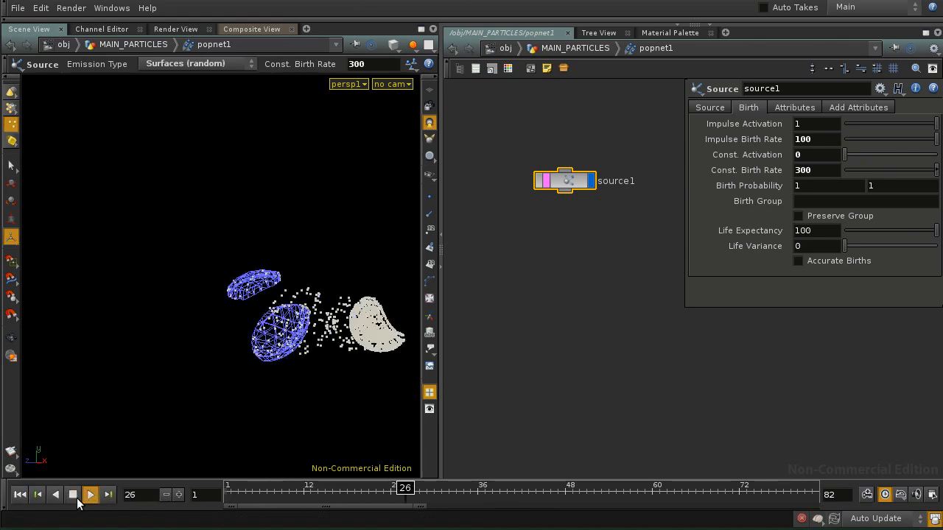
{"action": "left_click", "coordinate": [90, 498]}
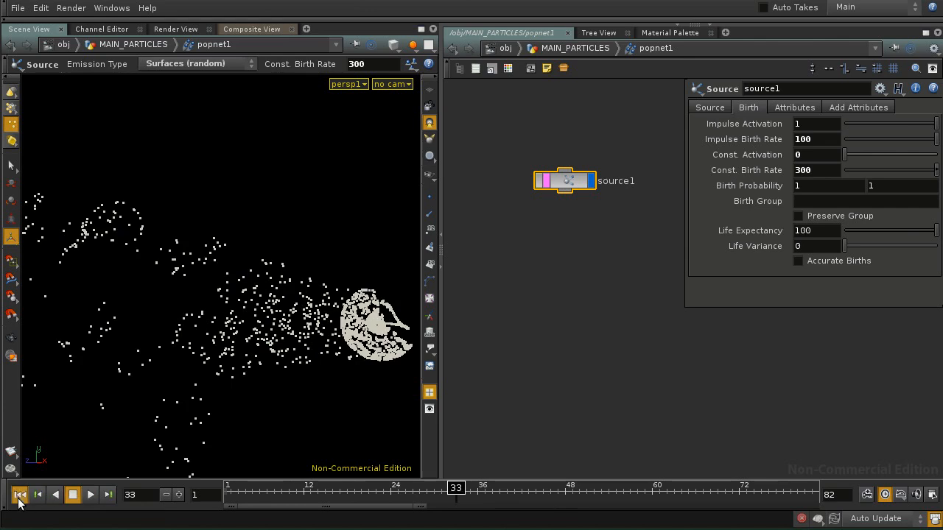
{"action": "left_click", "coordinate": [20, 494]}
{"action": "left_click", "coordinate": [89, 496]}
{"action": "left_click", "coordinate": [73, 495]}
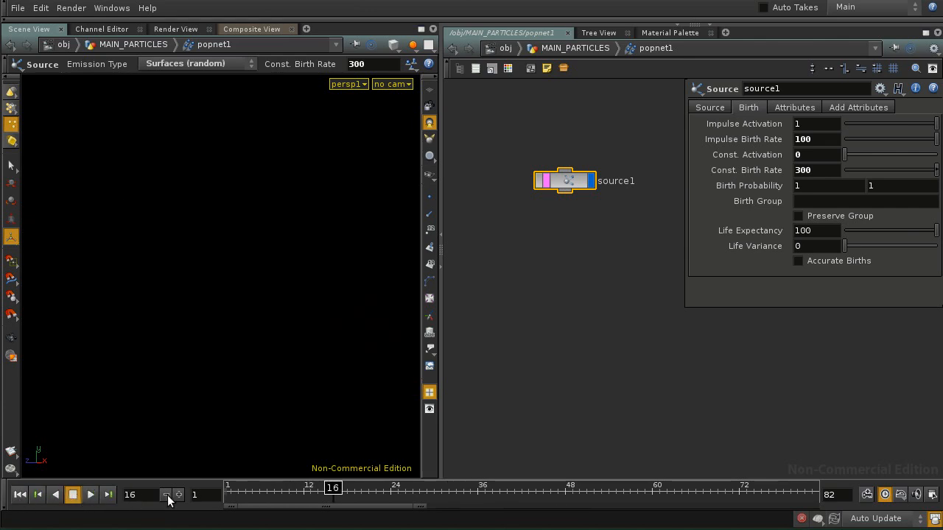
{"action": "left_click", "coordinate": [179, 495]}
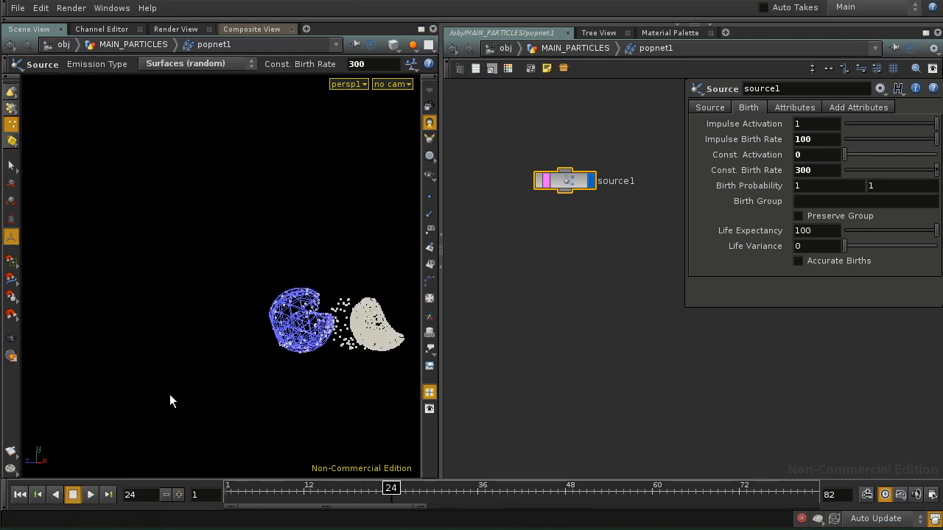
Step: Examine the particles around the sliced emitter geometry up close at frame 24
{"action": "middle_click_drag", "start_coordinate": [332, 263], "coordinate": [297, 265]}
{"action": "right_click_drag", "start_coordinate": [298, 266], "coordinate": [286, 287]}
{"action": "middle_click_drag", "start_coordinate": [286, 288], "coordinate": [245, 244]}
{"action": "right_click_drag", "start_coordinate": [245, 244], "coordinate": [386, 371]}
{"action": "middle_click_drag", "start_coordinate": [385, 371], "coordinate": [257, 328]}
{"action": "right_click_drag", "start_coordinate": [257, 328], "coordinate": [245, 262]}
{"action": "middle_click_drag", "start_coordinate": [297, 289], "coordinate": [358, 311]}
{"action": "right_click_drag", "start_coordinate": [359, 311], "coordinate": [309, 315]}
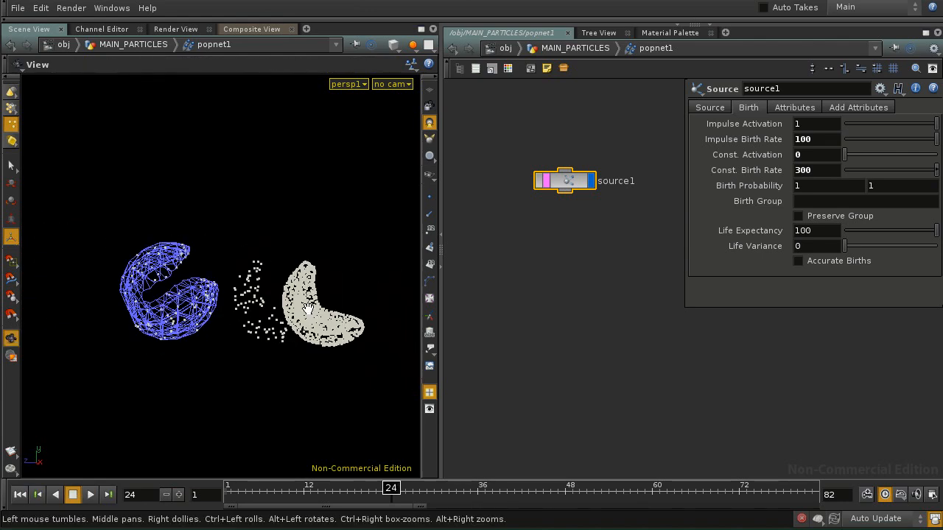
{"action": "left_click_drag", "start_coordinate": [332, 308], "coordinate": [241, 340]}
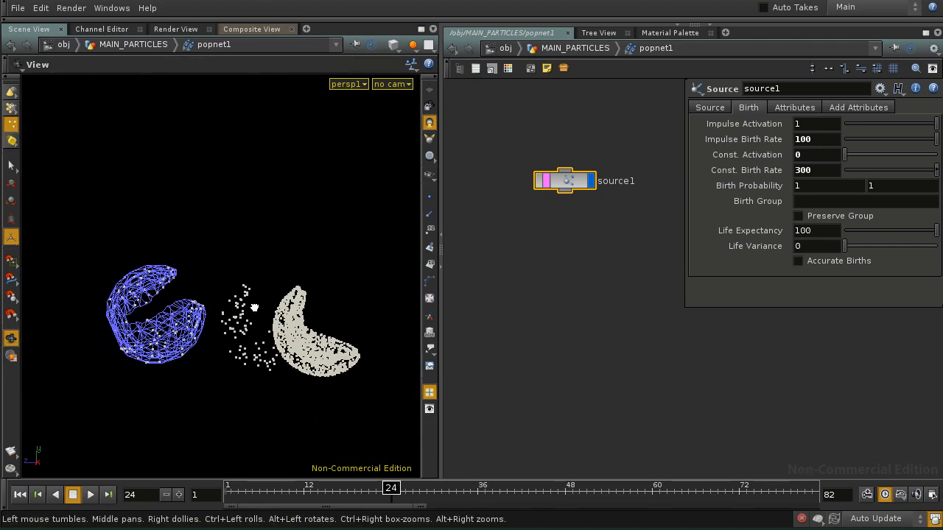
Step: Advance frame by frame from 24 to 28, inspecting where particles are born on the emitter pieces
{"action": "key", "text": "Right"}
{"action": "left_click_drag", "start_coordinate": [158, 259], "coordinate": [220, 267]}
{"action": "right_click_drag", "start_coordinate": [211, 276], "coordinate": [221, 283]}
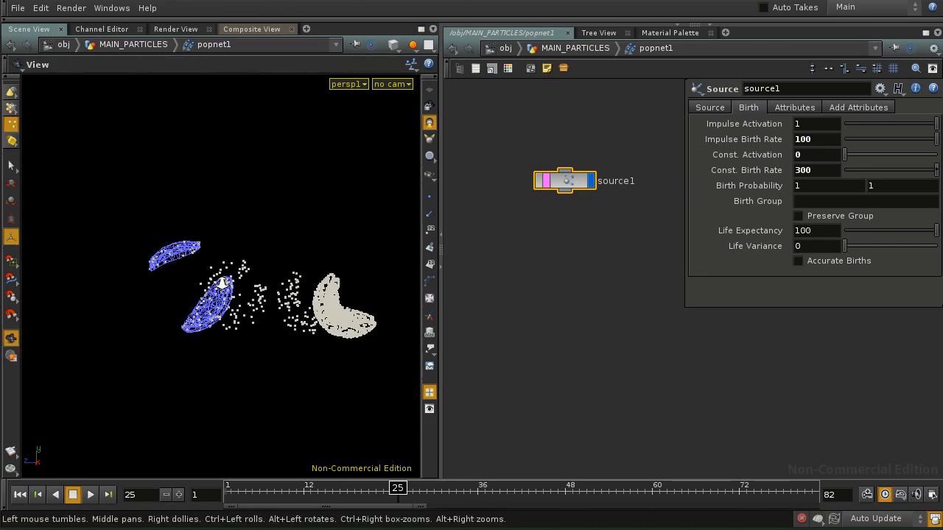
{"action": "key", "text": "Right"}
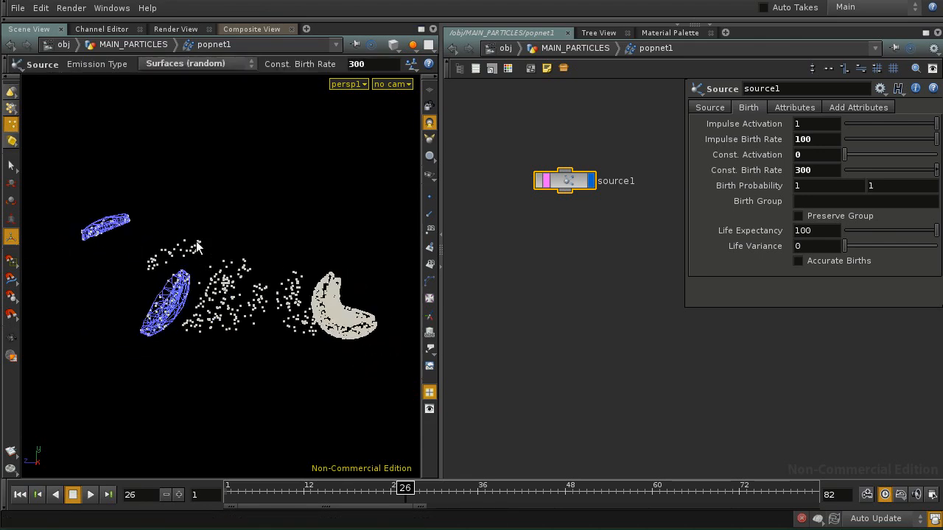
{"action": "key", "text": "Right"}
{"action": "middle_click_drag", "start_coordinate": [179, 208], "coordinate": [282, 276]}
{"action": "middle_click_drag", "start_coordinate": [290, 324], "coordinate": [238, 284]}
{"action": "left_click_drag", "start_coordinate": [238, 285], "coordinate": [215, 284]}
{"action": "key", "text": "Return"}
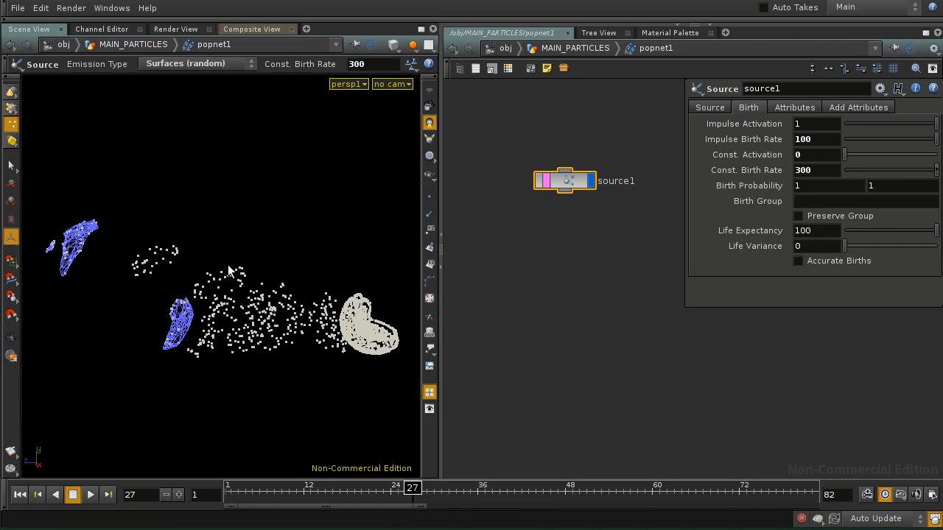
{"action": "left_click_drag", "start_coordinate": [294, 318], "coordinate": [248, 314]}
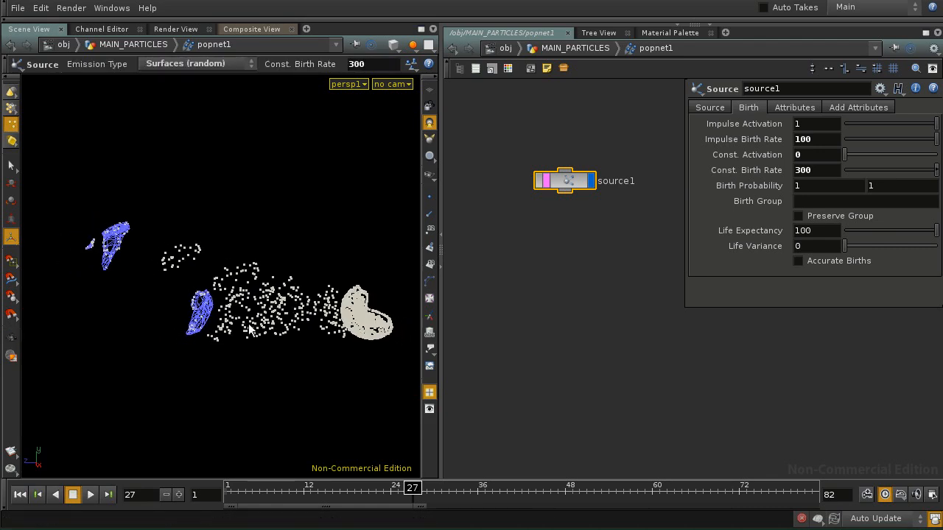
{"action": "key", "text": "Right"}
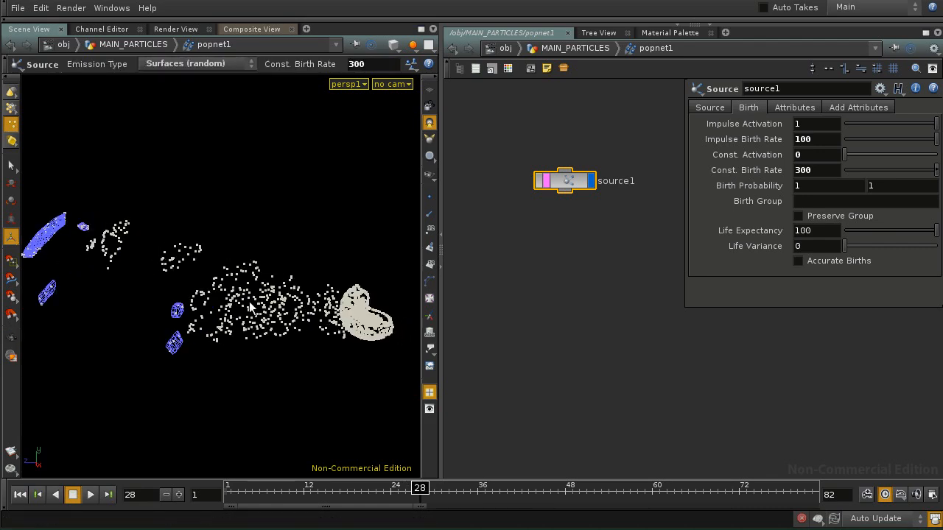
{"action": "left_click_drag", "start_coordinate": [233, 316], "coordinate": [211, 332]}
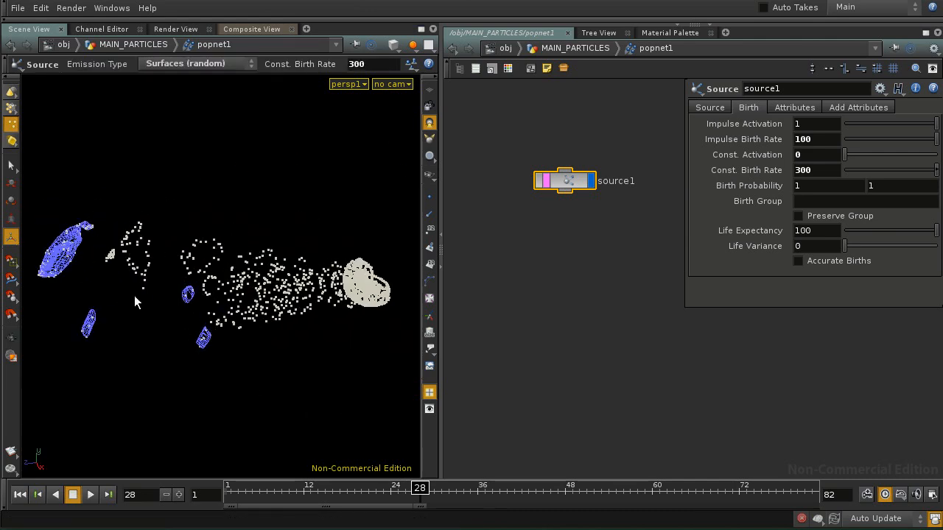
Step: Compare neighbouring frames around 28 and advance to frame 31 to study the gaps in the particle trail
{"action": "middle_click_drag", "start_coordinate": [89, 263], "coordinate": [116, 273], "text": "alt"}
{"action": "key", "text": "Left"}
{"action": "key", "text": "Right"}
{"action": "key", "text": "Left"}
{"action": "key", "text": "Right"}
{"action": "key", "text": "Right"}
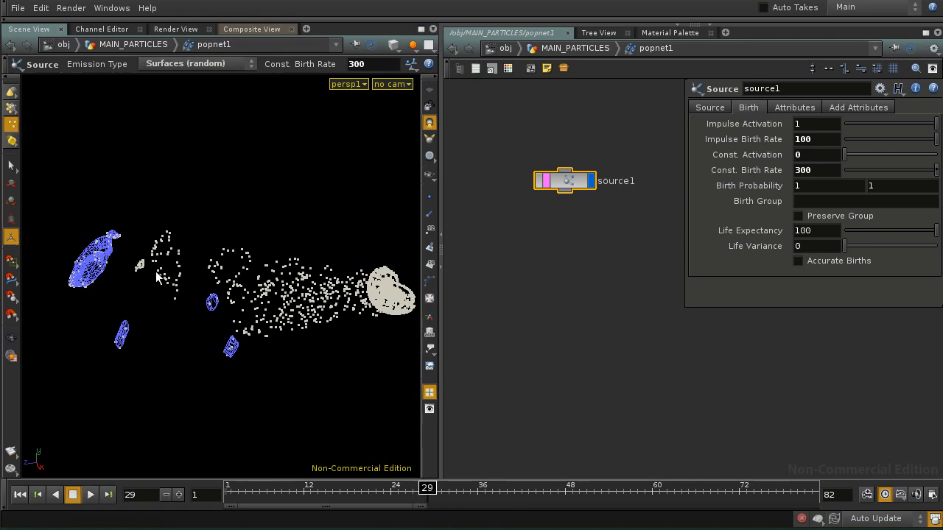
{"action": "key", "text": "Left"}
{"action": "key", "text": "Right"}
{"action": "key", "text": "Right"}
{"action": "key", "text": "Right"}
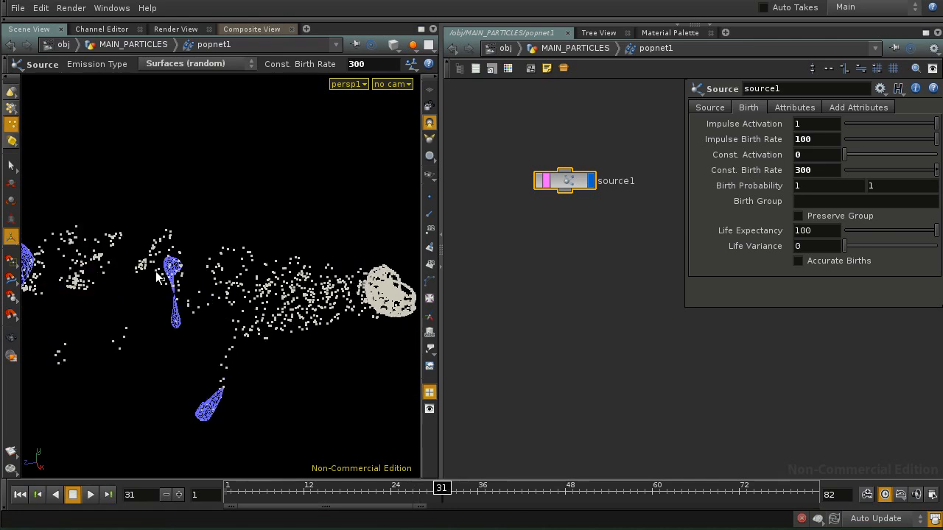
{"action": "middle_click_drag", "start_coordinate": [127, 274], "coordinate": [238, 280], "text": "alt"}
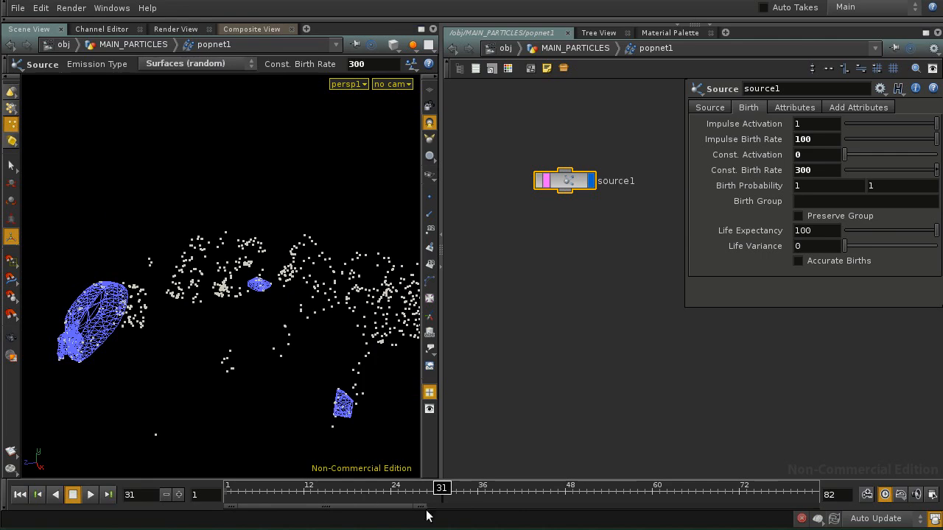
Step: Rewind the simulation to the first frame and scrub it forward to frame 26
{"action": "left_click_drag", "start_coordinate": [441, 494], "coordinate": [410, 500]}
{"action": "left_click", "coordinate": [20, 494]}
{"action": "middle_click_drag", "start_coordinate": [278, 308], "coordinate": [313, 309], "text": "alt"}
{"action": "key", "text": "space"}
{"action": "left_click_drag", "start_coordinate": [232, 493], "coordinate": [405, 491]}
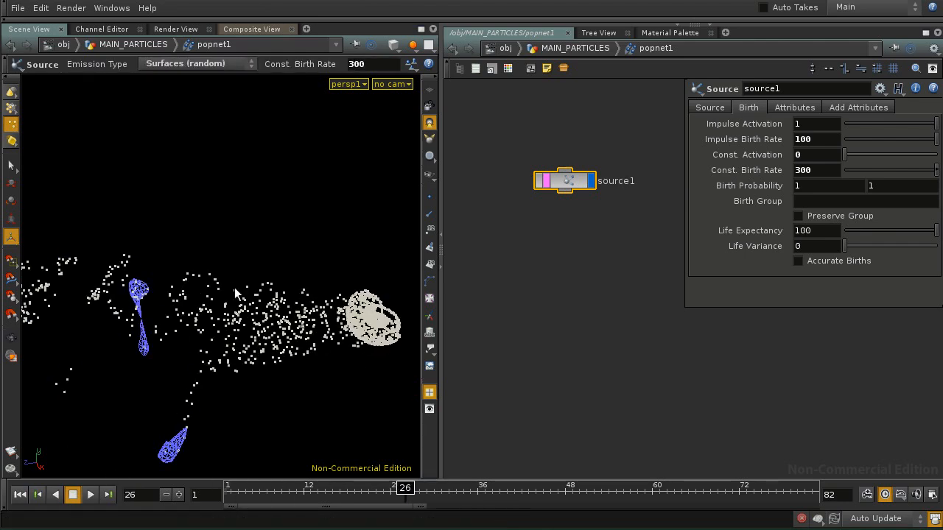
Step: Inspect the particle trail behind the emitter pieces from several angles at frame 26
{"action": "left_click", "coordinate": [569, 181]}
{"action": "key", "text": "Escape"}
{"action": "left_click_drag", "start_coordinate": [284, 321], "coordinate": [299, 337]}
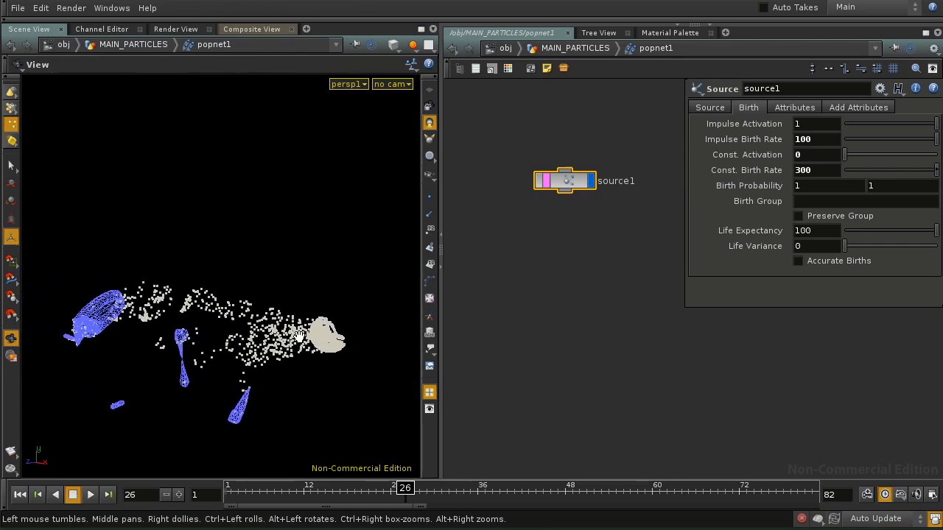
{"action": "left_click_drag", "start_coordinate": [144, 301], "coordinate": [185, 265], "text": "alt"}
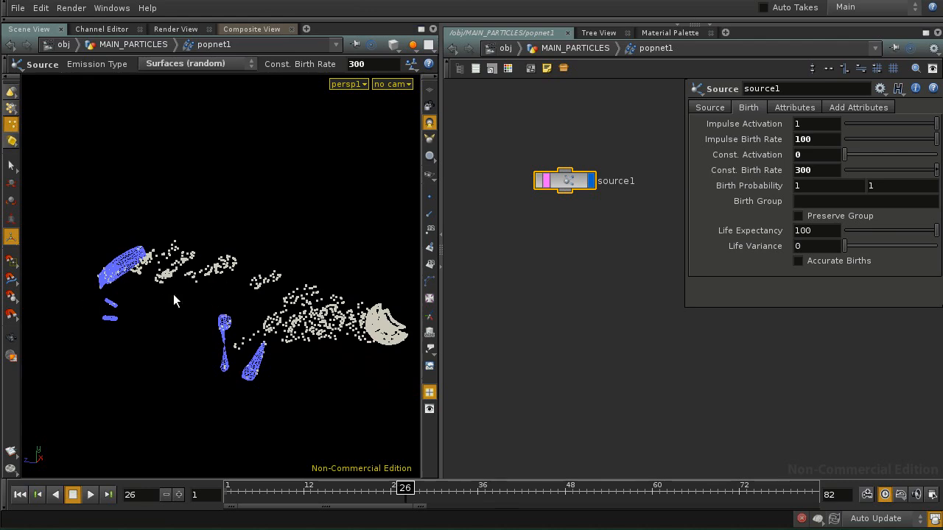
{"action": "left_click_drag", "start_coordinate": [569, 182], "coordinate": [561, 199]}
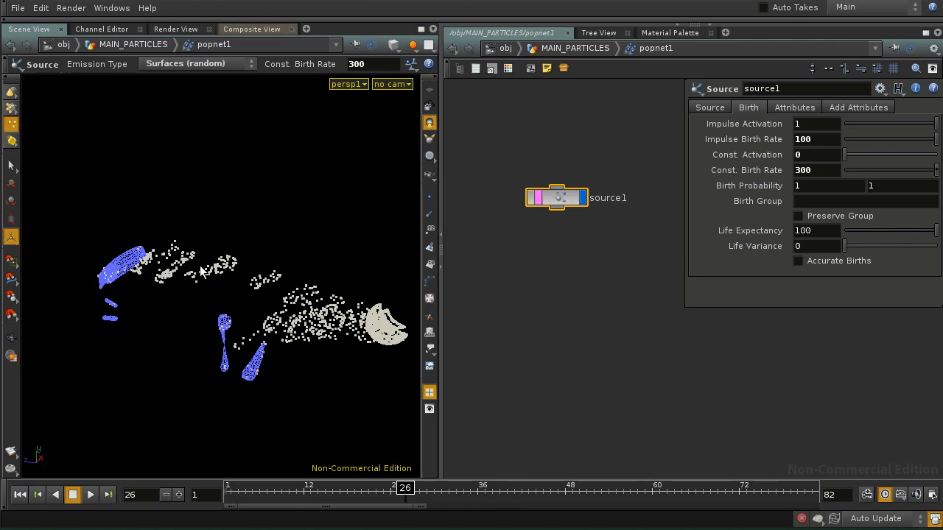
{"action": "left_click_drag", "start_coordinate": [233, 290], "coordinate": [283, 301], "text": "alt"}
{"action": "right_click_drag", "start_coordinate": [283, 302], "coordinate": [240, 300], "text": "alt"}
{"action": "middle_click_drag", "start_coordinate": [240, 300], "coordinate": [246, 275], "text": "alt"}
{"action": "right_click_drag", "start_coordinate": [246, 275], "coordinate": [283, 293], "text": "alt"}
{"action": "left_click_drag", "start_coordinate": [283, 293], "coordinate": [251, 297], "text": "alt"}
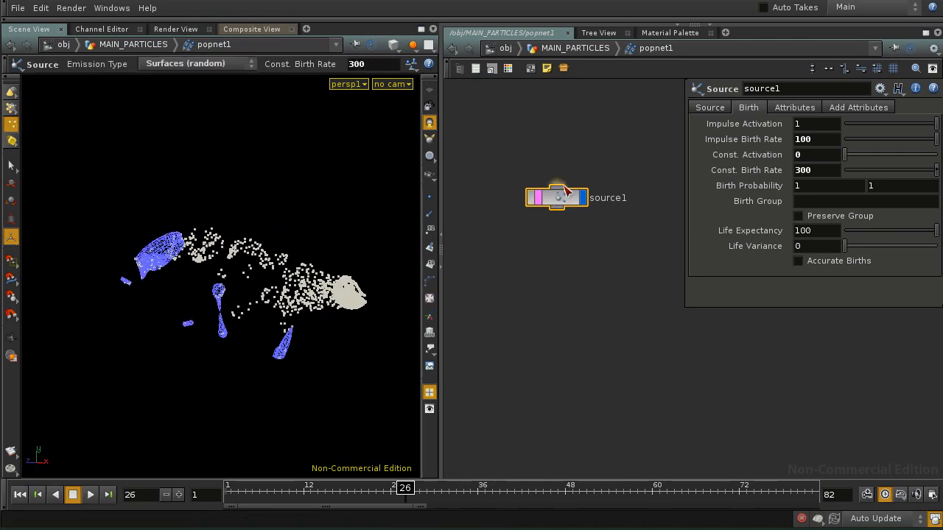
Step: Return to the MAIN_PARTICLES network containing the source slice and popnet1 nodes
{"action": "left_click", "coordinate": [579, 50]}
{"action": "key", "text": "l"}
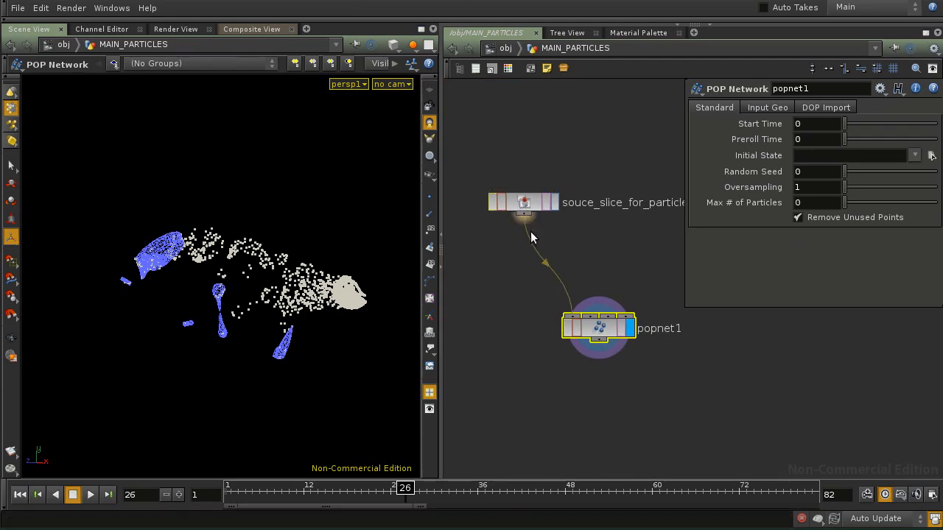
Step: Display the source slice Object Merge geometry and scrub the timeline to frame 29
{"action": "scroll", "coordinate": [537, 236], "scroll_direction": "up", "scroll_amount": 4}
{"action": "scroll", "coordinate": [549, 250], "scroll_direction": "down", "scroll_amount": 2}
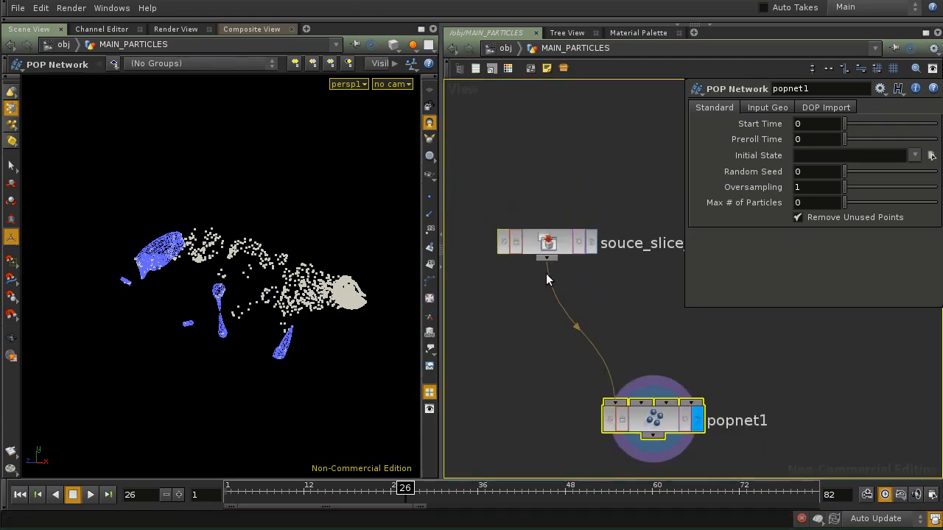
{"action": "left_click", "coordinate": [592, 243]}
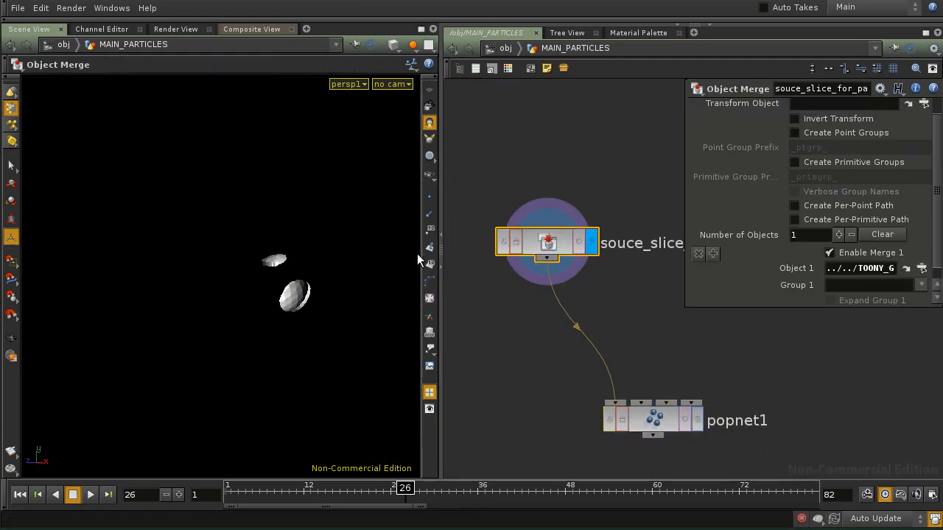
{"action": "left_click_drag", "start_coordinate": [404, 501], "coordinate": [428, 501]}
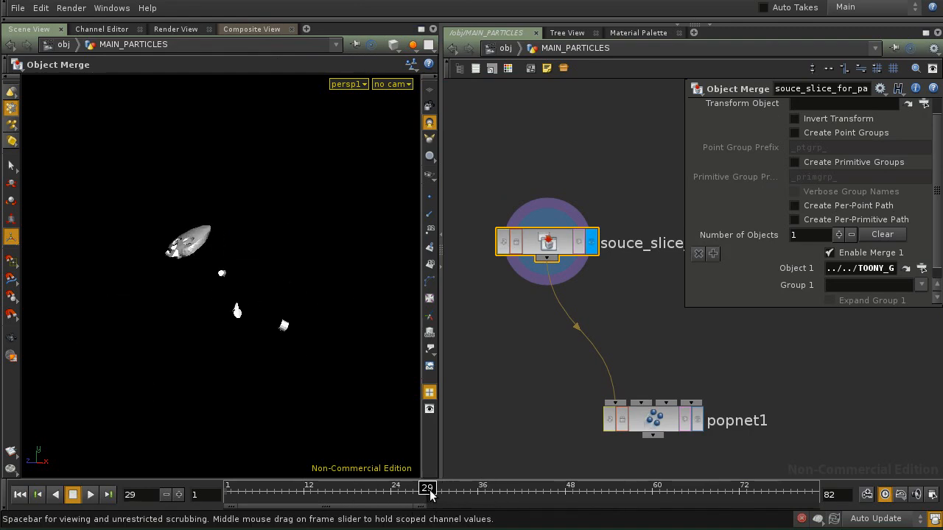
Step: Turn on the point normals display and examine the sliced pieces up close at frame 29
{"action": "key", "text": "space"}
{"action": "right_click_drag", "start_coordinate": [258, 243], "coordinate": [354, 266]}
{"action": "middle_click_drag", "start_coordinate": [223, 203], "coordinate": [246, 249]}
{"action": "right_click_drag", "start_coordinate": [246, 249], "coordinate": [272, 291]}
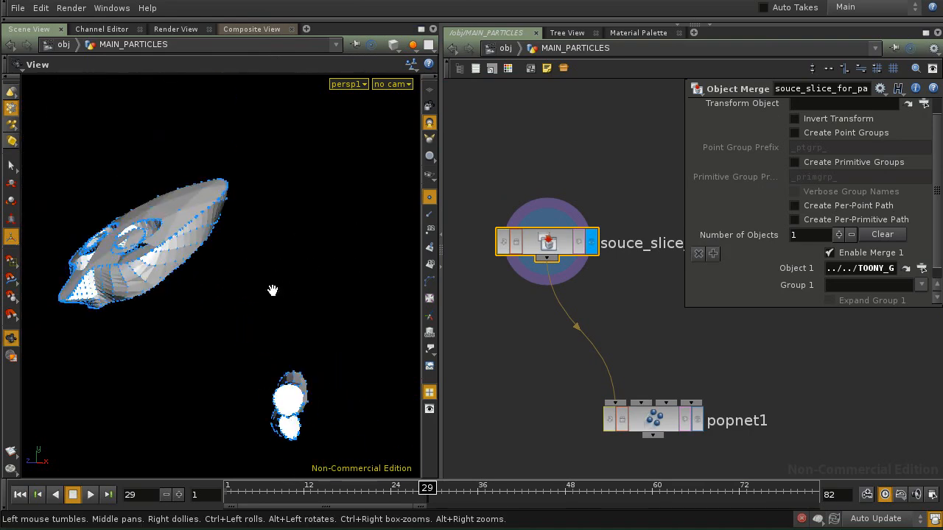
{"action": "left_click", "coordinate": [428, 215]}
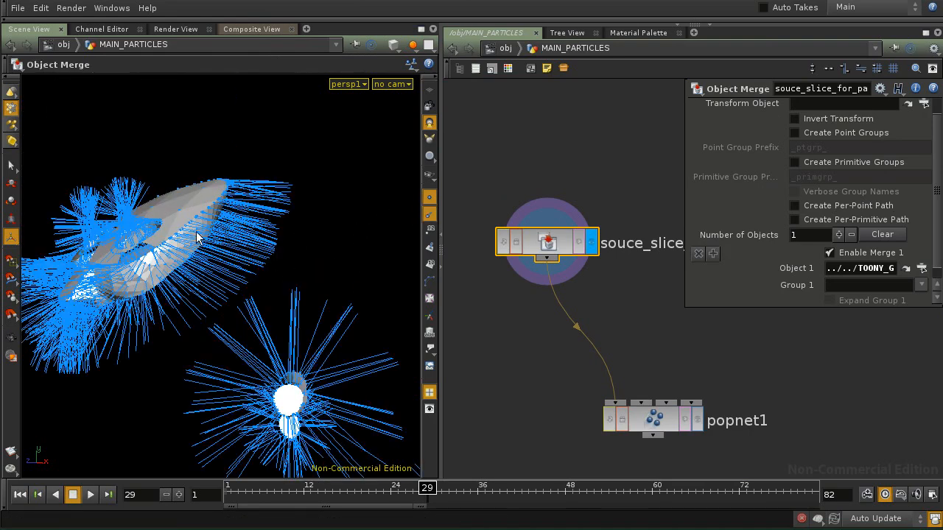
{"action": "key", "text": "space"}
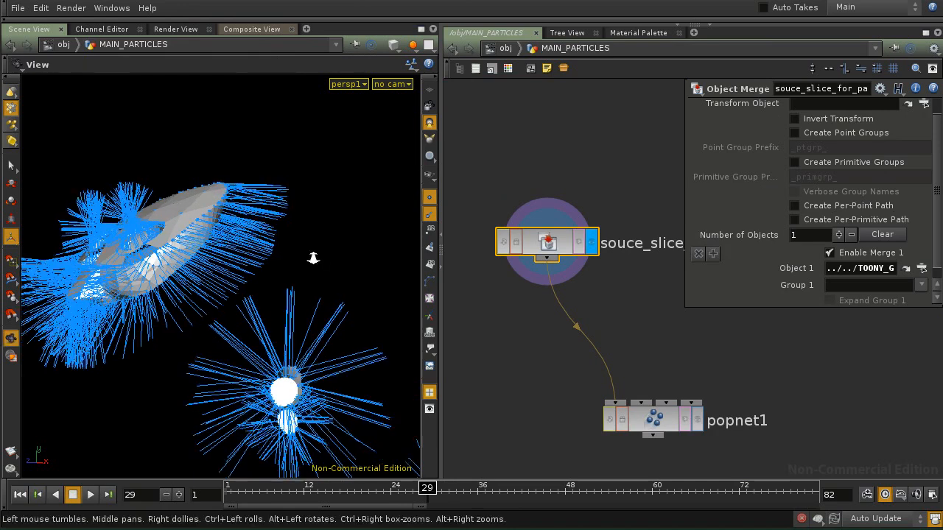
{"action": "right_click_drag", "start_coordinate": [312, 261], "coordinate": [290, 267]}
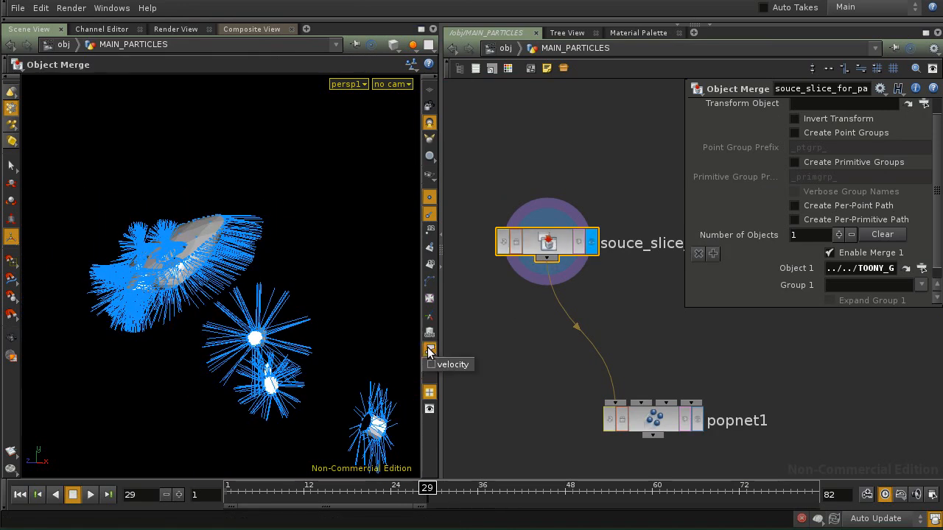
Step: Display popnet1, go inside it to source1, and replay the simulation from the first frame to frame 36
{"action": "left_click", "coordinate": [698, 421]}
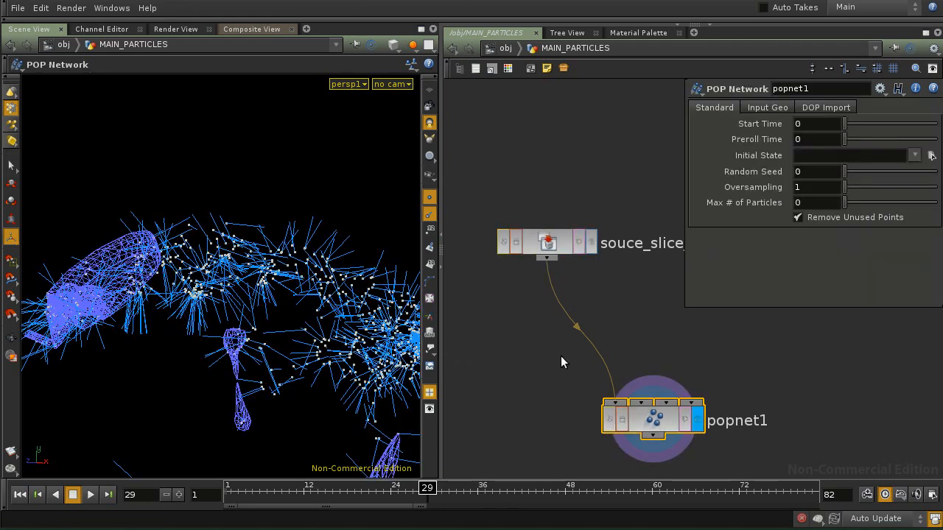
{"action": "double_click", "coordinate": [660, 422]}
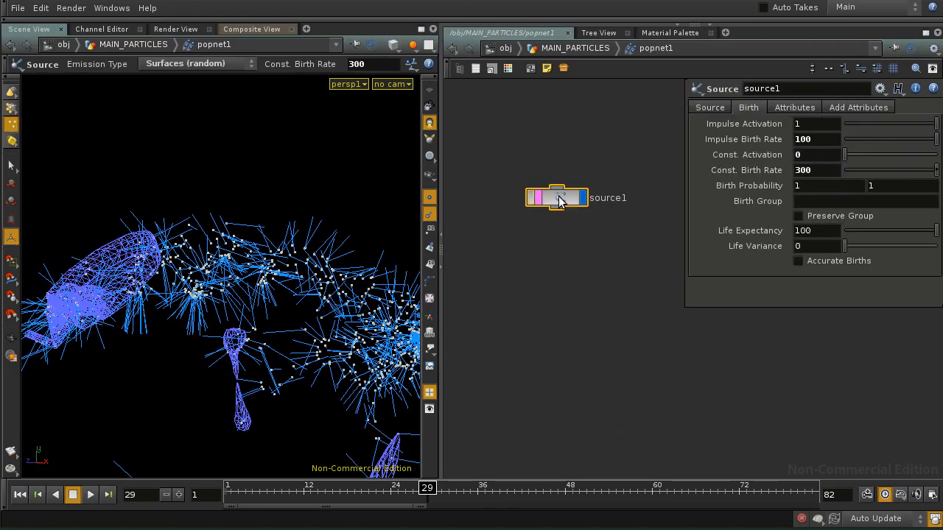
{"action": "left_click", "coordinate": [18, 496]}
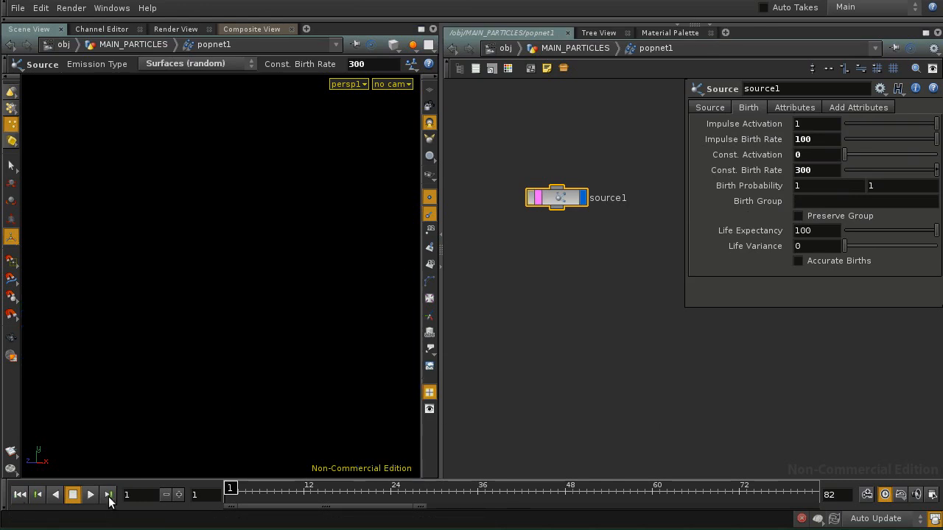
{"action": "left_click", "coordinate": [90, 494]}
{"action": "left_click", "coordinate": [72, 495]}
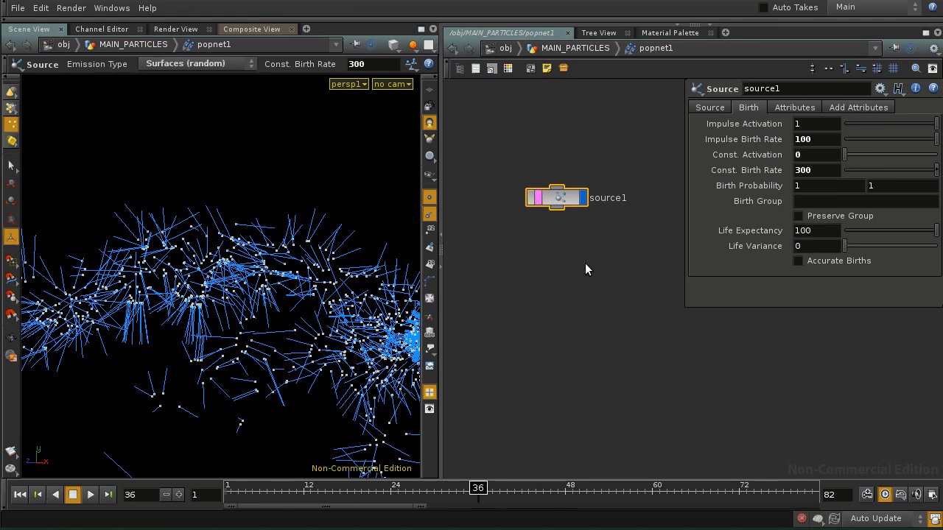
Step: Examine the emitted particles and the directions of their normals from several angles at frame 36
{"action": "right_click_drag", "start_coordinate": [585, 264], "coordinate": [565, 269]}
{"action": "key", "text": "space"}
{"action": "middle_click_drag", "start_coordinate": [273, 307], "coordinate": [298, 293]}
{"action": "right_click_drag", "start_coordinate": [297, 293], "coordinate": [271, 312]}
{"action": "mouse_move", "coordinate": [271, 312]}
{"action": "left_mouse_down"}
{"action": "mouse_move", "coordinate": [307, 292]}
{"action": "mouse_move", "coordinate": [270, 318]}
{"action": "left_mouse_up"}
{"action": "mouse_move", "coordinate": [270, 318]}
{"action": "middle_mouse_down"}
{"action": "mouse_move", "coordinate": [280, 295]}
{"action": "mouse_move", "coordinate": [261, 317]}
{"action": "middle_mouse_up"}
{"action": "key", "text": "space"}
{"action": "left_click_drag", "start_coordinate": [262, 317], "coordinate": [341, 333]}
{"action": "key", "text": "space"}
{"action": "right_click_drag", "start_coordinate": [259, 213], "coordinate": [294, 225]}
{"action": "key", "text": "space"}
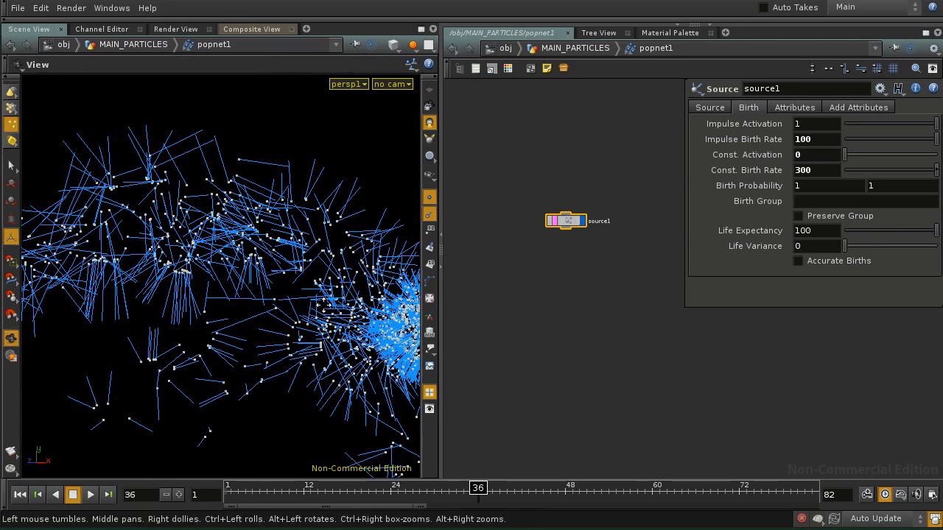
{"action": "left_click_drag", "start_coordinate": [323, 299], "coordinate": [294, 305]}
{"action": "key", "text": "space"}
{"action": "right_click_drag", "start_coordinate": [329, 259], "coordinate": [273, 307]}
{"action": "key", "text": "space"}
{"action": "left_click_drag", "start_coordinate": [273, 307], "coordinate": [272, 299]}
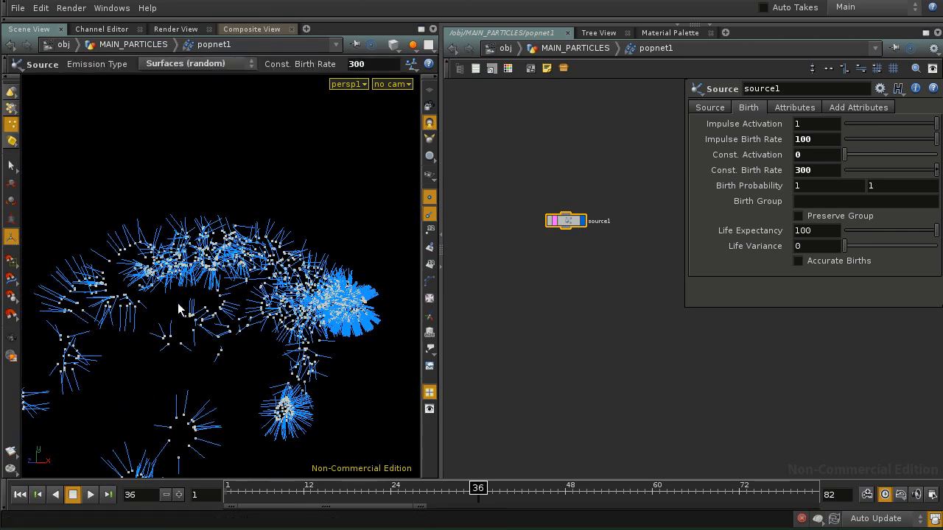
{"action": "key", "text": "space"}
{"action": "middle_click_drag", "start_coordinate": [179, 308], "coordinate": [267, 299]}
{"action": "right_click_drag", "start_coordinate": [268, 300], "coordinate": [185, 299]}
{"action": "key", "text": "space"}
{"action": "left_click_drag", "start_coordinate": [232, 274], "coordinate": [290, 270]}
{"action": "key", "text": "space"}
{"action": "left_click_drag", "start_coordinate": [258, 316], "coordinate": [213, 368]}
{"action": "key", "text": "space"}
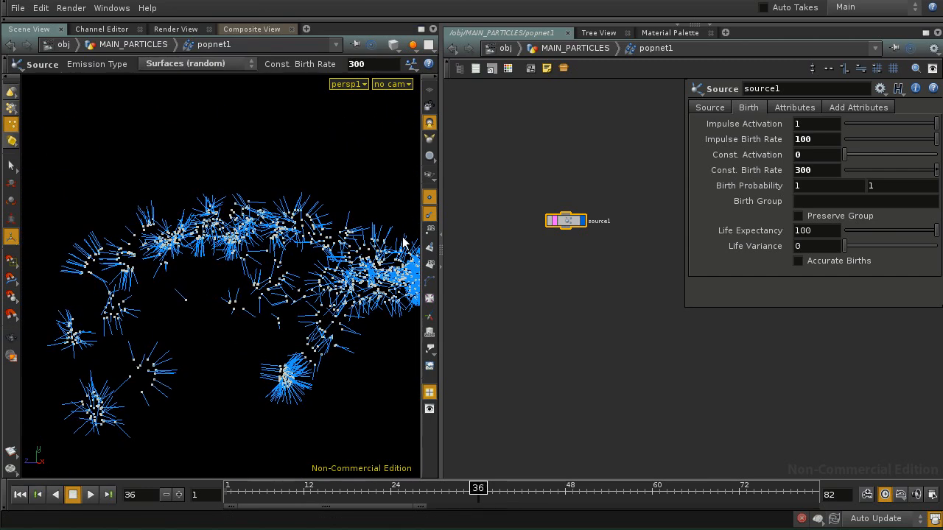
Step: Replace the point normals display with the velocity display and compare the particle directions at frame 36
{"action": "left_click", "coordinate": [431, 215]}
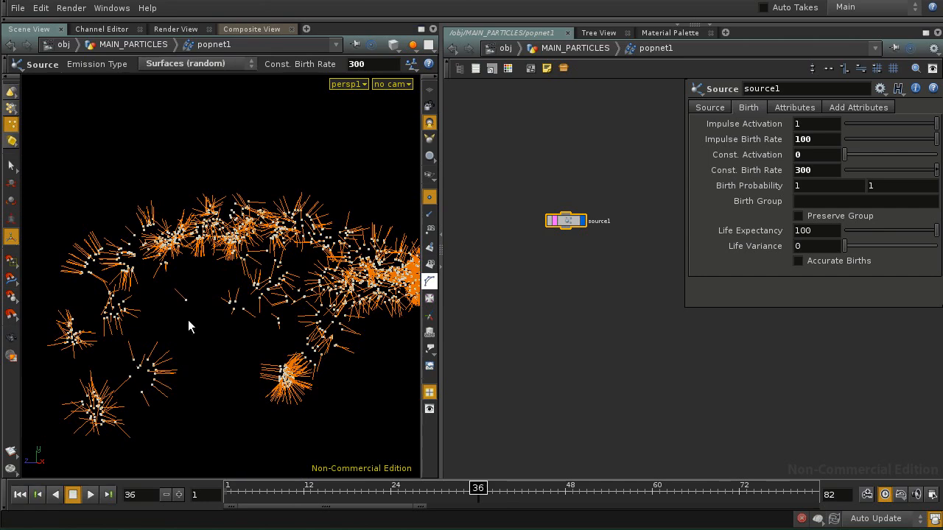
{"action": "key", "text": "space"}
{"action": "left_click_drag", "start_coordinate": [174, 266], "coordinate": [179, 294]}
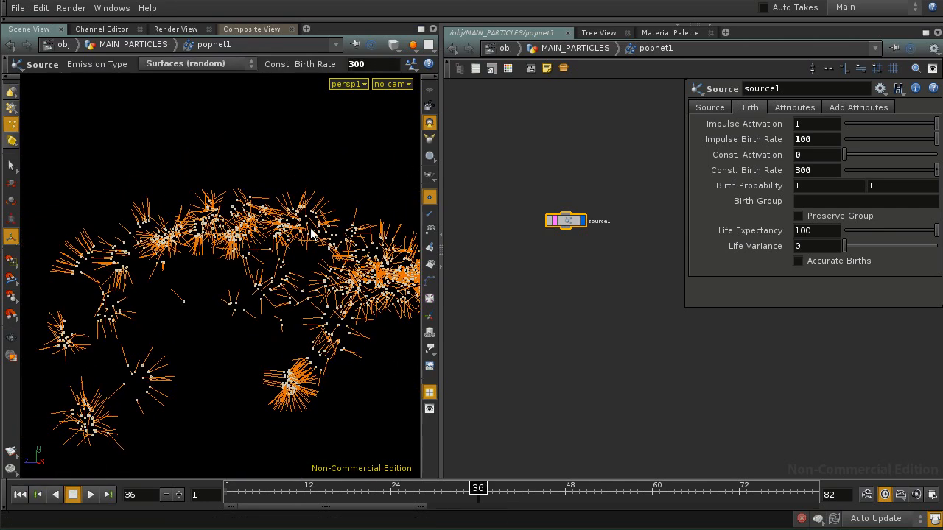
Step: Return to MAIN_PARTICLES and insert a Trail node on the connection between the source slice and popnet1
{"action": "left_click", "coordinate": [569, 49]}
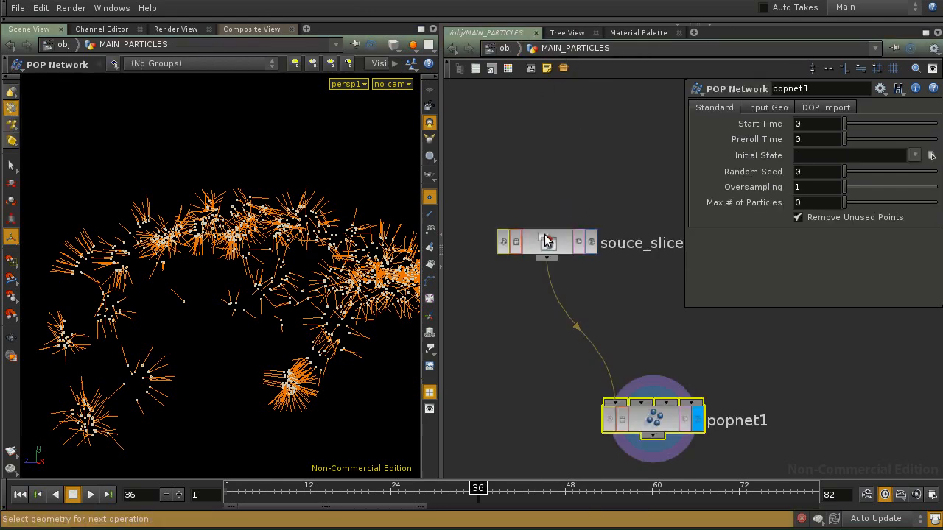
{"action": "right_click", "coordinate": [550, 259]}
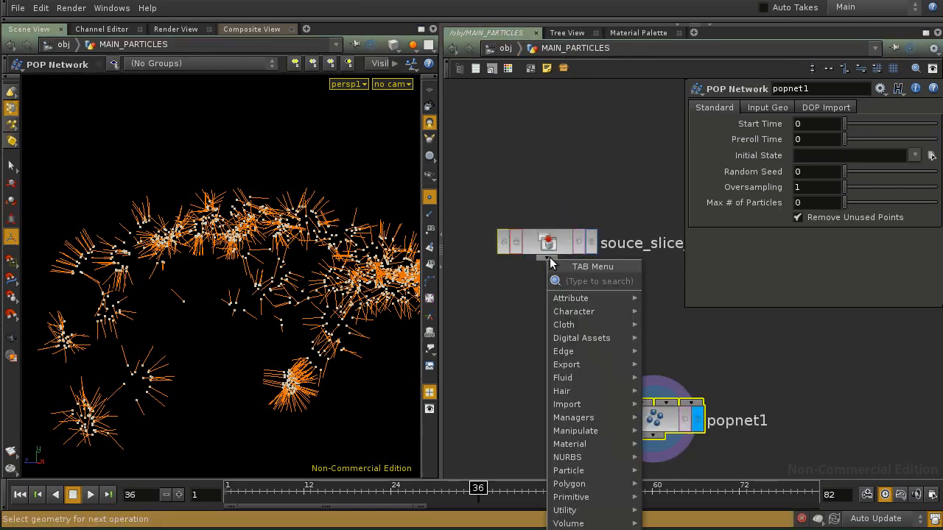
{"action": "type", "text": "tr"}
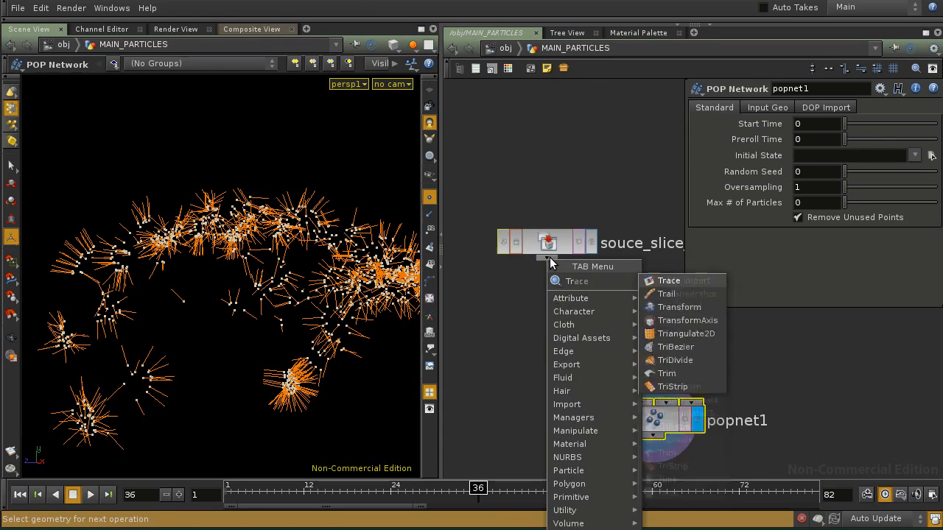
{"action": "left_click", "coordinate": [668, 294]}
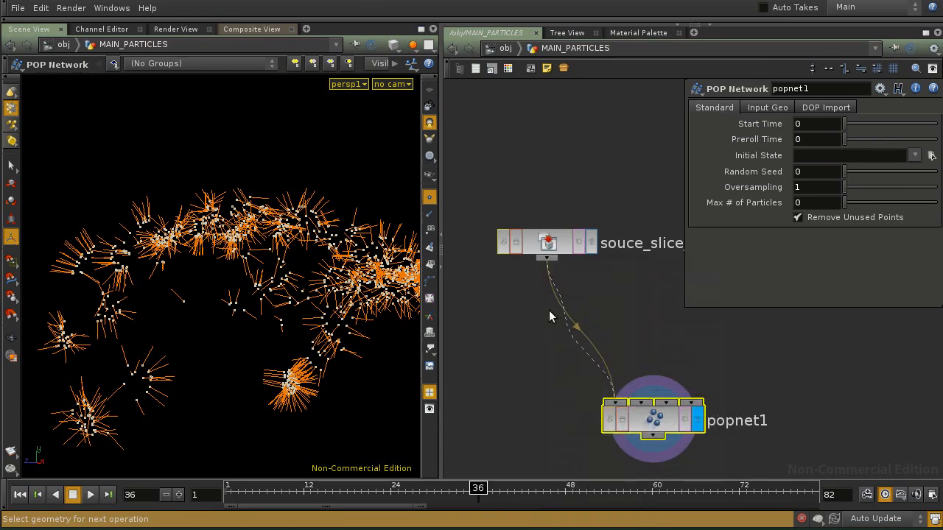
{"action": "left_click", "coordinate": [549, 311]}
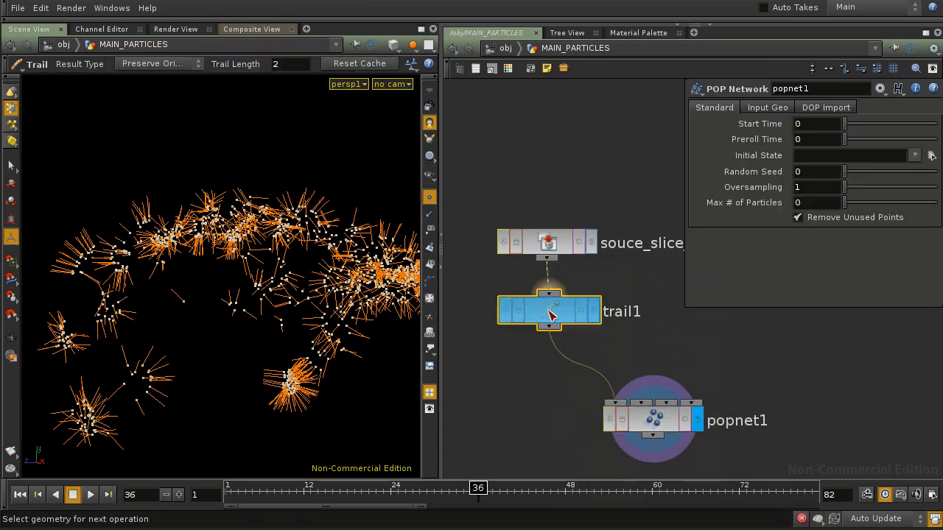
Step: Rewind to the first frame, display the Trail node, and set its result type to Compute velocity
{"action": "left_click", "coordinate": [20, 496]}
{"action": "left_click", "coordinate": [593, 312]}
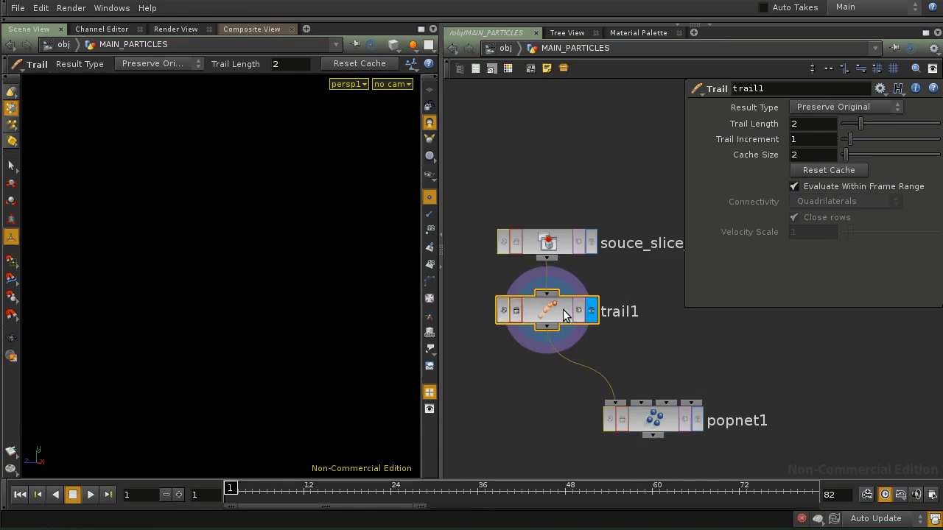
{"action": "left_click", "coordinate": [845, 105]}
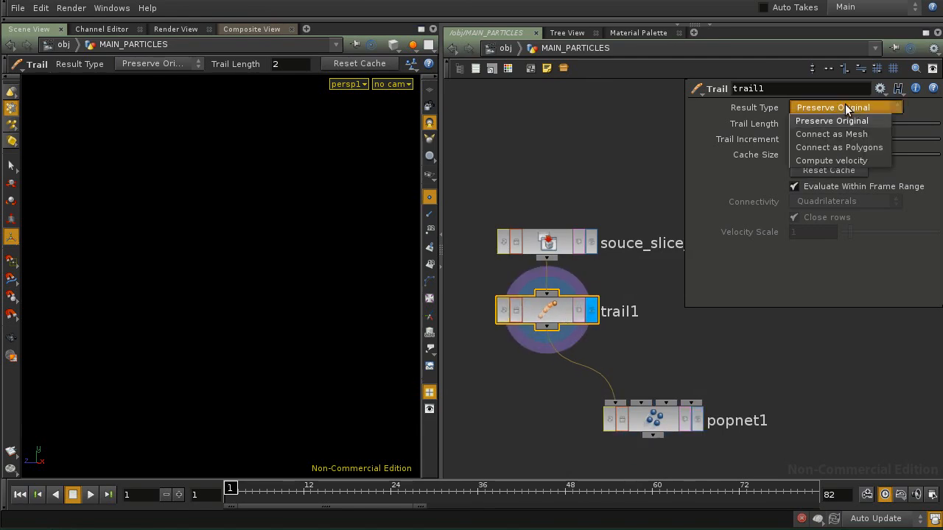
{"action": "left_click", "coordinate": [847, 159]}
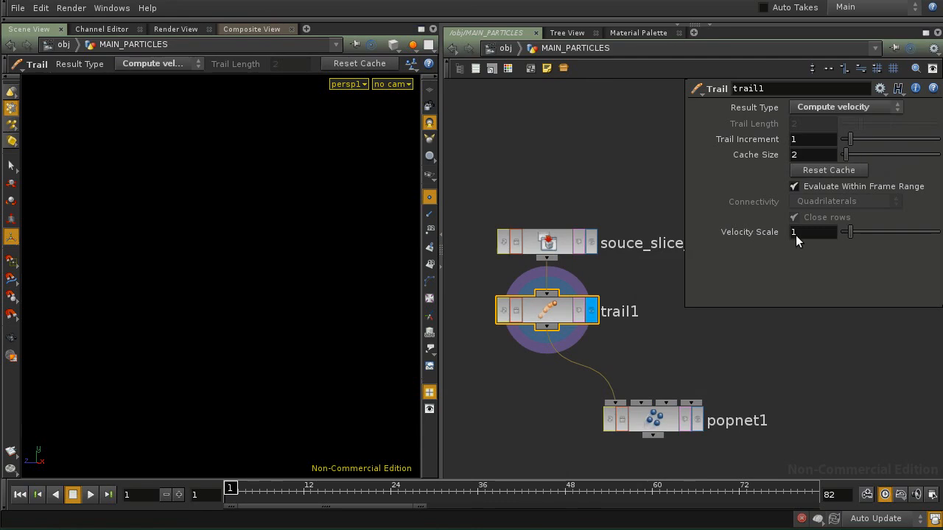
Step: Display popnet1, run the simulation to frame 34, and inspect the particles' velocity vectors from several angles
{"action": "left_click", "coordinate": [697, 420]}
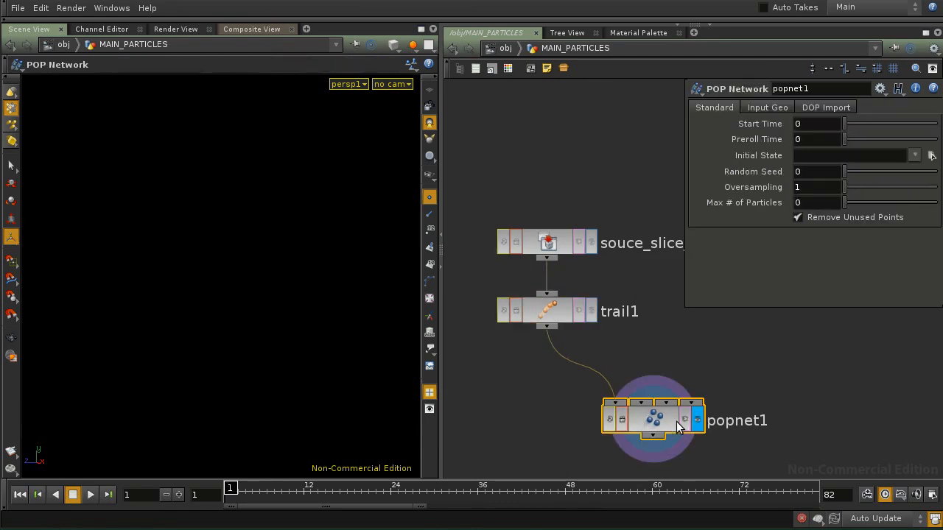
{"action": "left_click", "coordinate": [91, 495]}
{"action": "mouse_move", "coordinate": [289, 341]}
{"action": "right_mouse_down", "text": "alt"}
{"action": "mouse_move", "coordinate": [135, 335]}
{"action": "mouse_move", "coordinate": [240, 337]}
{"action": "mouse_move", "coordinate": [155, 332]}
{"action": "right_mouse_up", "text": "alt"}
{"action": "left_click_drag", "start_coordinate": [155, 332], "coordinate": [84, 235], "text": "alt"}
{"action": "right_click_drag", "start_coordinate": [279, 268], "coordinate": [130, 307], "text": "alt"}
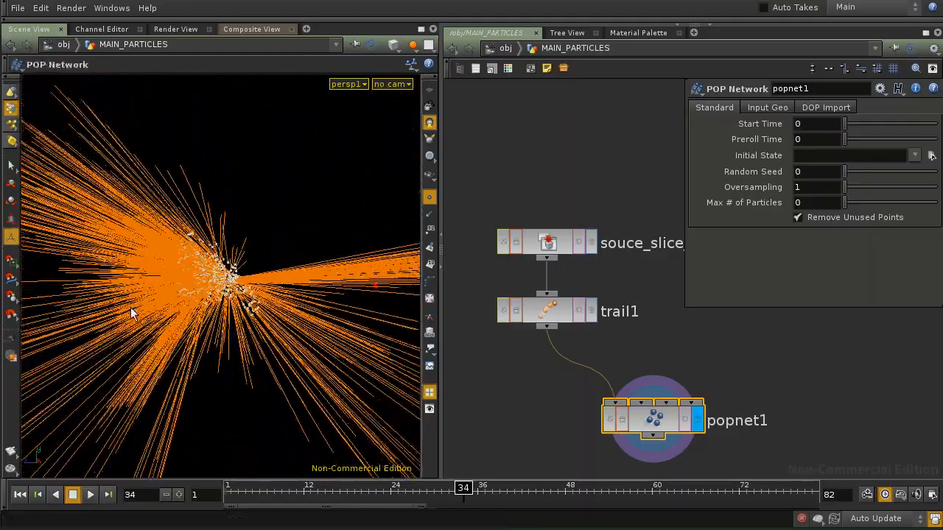
{"action": "middle_click_drag", "start_coordinate": [130, 307], "coordinate": [262, 315], "text": "alt"}
{"action": "right_click_drag", "start_coordinate": [380, 320], "coordinate": [352, 327], "text": "alt"}
{"action": "left_click_drag", "start_coordinate": [351, 326], "coordinate": [229, 346], "text": "alt"}
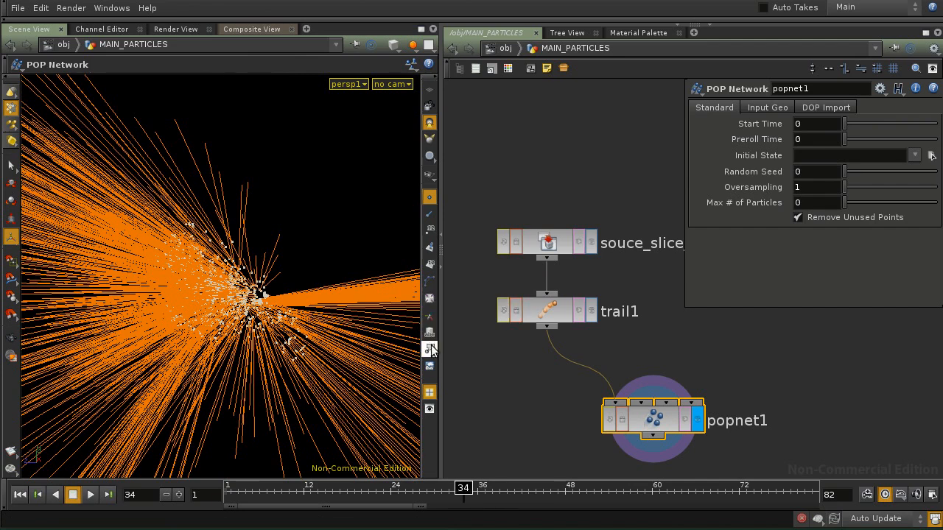
Step: Hide the velocity vectors and continue the simulation to frame 61 to view the particle spread
{"action": "left_click", "coordinate": [447, 361]}
{"action": "right_click_drag", "start_coordinate": [263, 319], "coordinate": [299, 330], "text": "alt"}
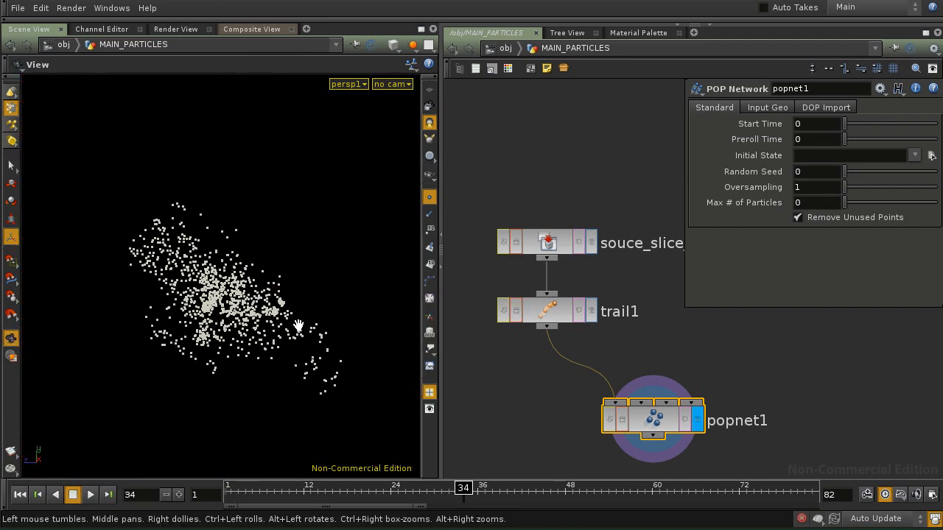
{"action": "left_click", "coordinate": [89, 498]}
{"action": "left_click", "coordinate": [75, 498]}
{"action": "right_click_drag", "start_coordinate": [133, 395], "coordinate": [290, 375], "text": "alt"}
{"action": "left_click_drag", "start_coordinate": [290, 374], "coordinate": [110, 471], "text": "alt"}
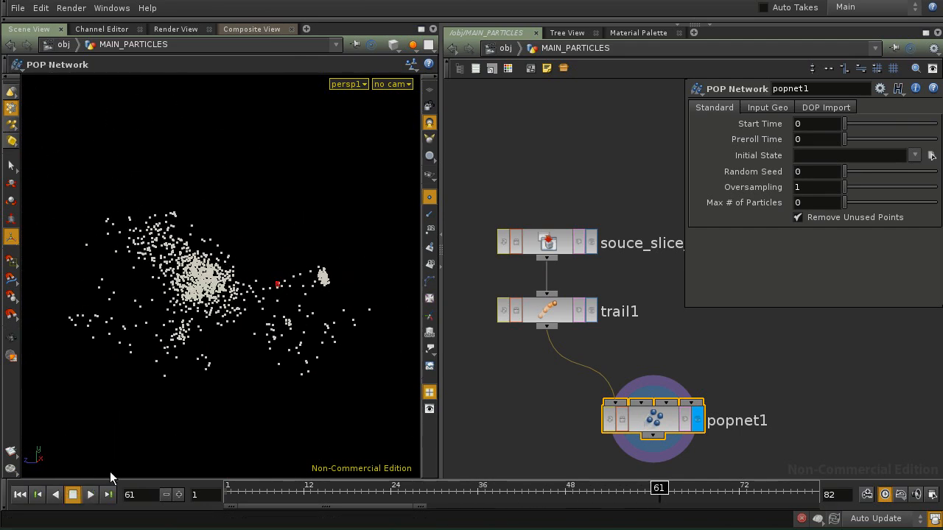
Step: Replay the simulation from the first frame to frame 47 and inspect the particle spread from several angles
{"action": "left_click", "coordinate": [19, 495]}
{"action": "left_click", "coordinate": [90, 495]}
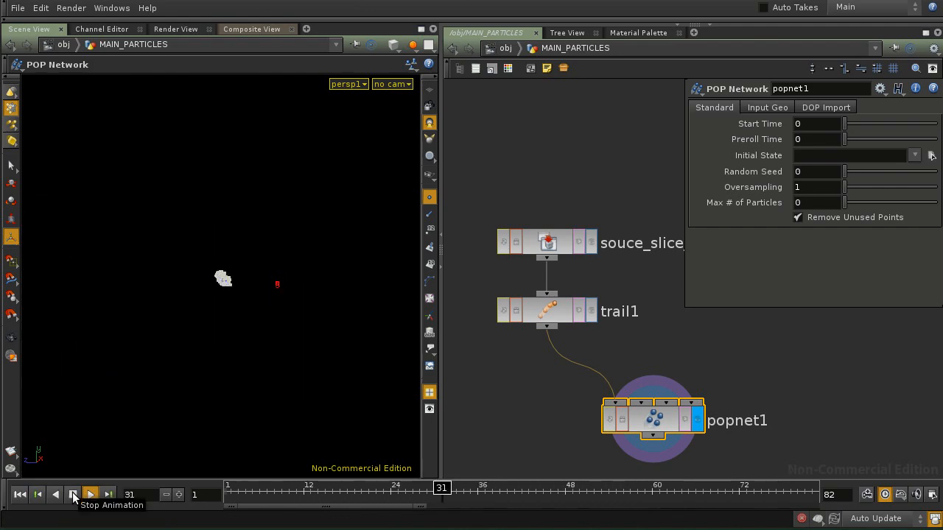
{"action": "left_click", "coordinate": [73, 495]}
{"action": "left_click_drag", "start_coordinate": [286, 358], "coordinate": [143, 361], "text": "alt"}
{"action": "right_click_drag", "start_coordinate": [143, 361], "coordinate": [260, 362], "text": "alt"}
{"action": "middle_click_drag", "start_coordinate": [260, 362], "coordinate": [292, 299], "text": "alt"}
{"action": "left_click_drag", "start_coordinate": [267, 307], "coordinate": [280, 325], "text": "alt"}
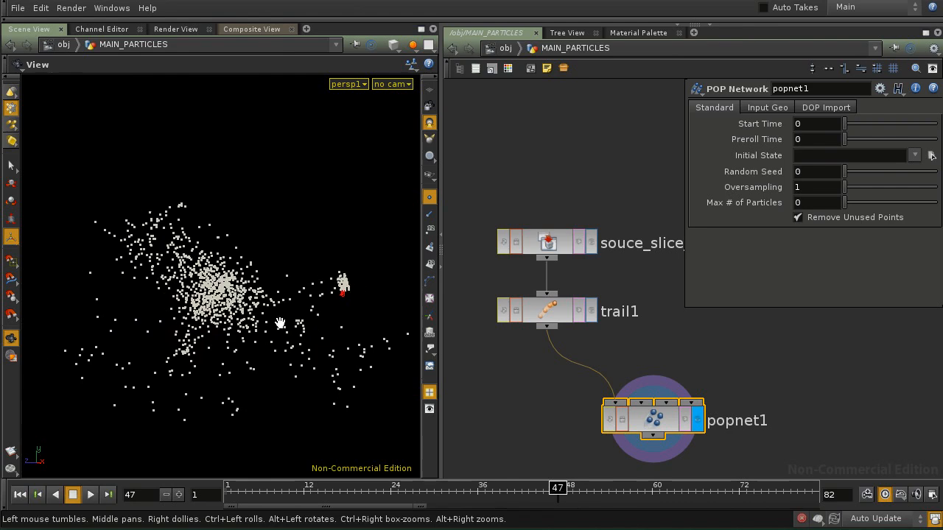
Step: Inside popnet1, set the Inherit Velocity attribute of source1 to 0
{"action": "double_click", "coordinate": [658, 422]}
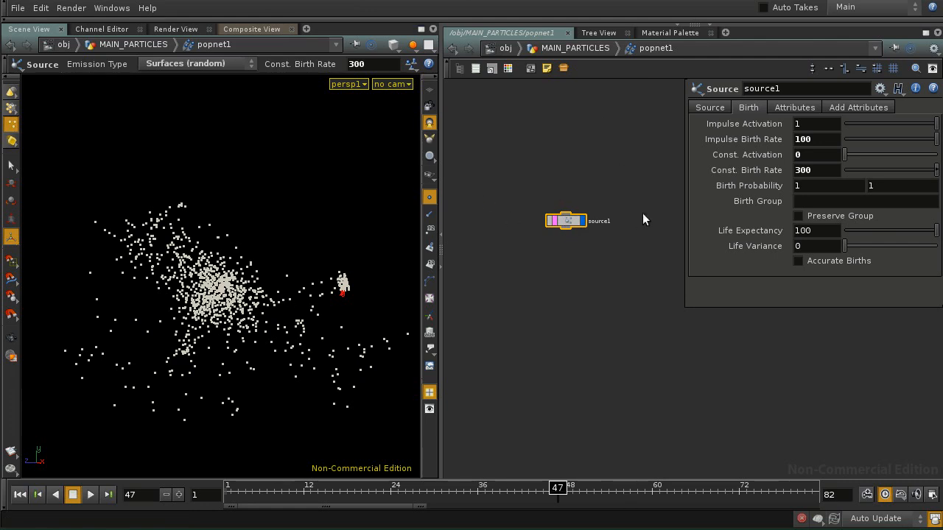
{"action": "left_click", "coordinate": [792, 108]}
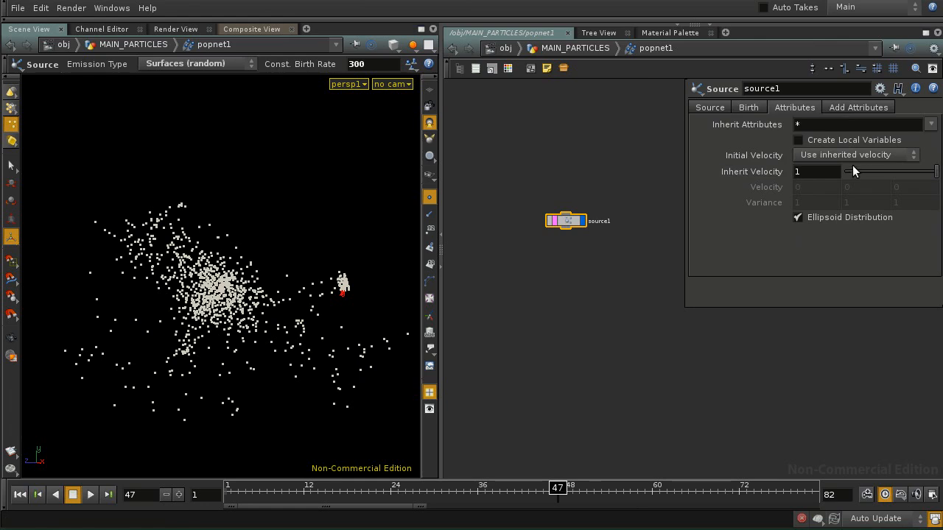
{"action": "left_click_drag", "start_coordinate": [888, 172], "coordinate": [840, 173]}
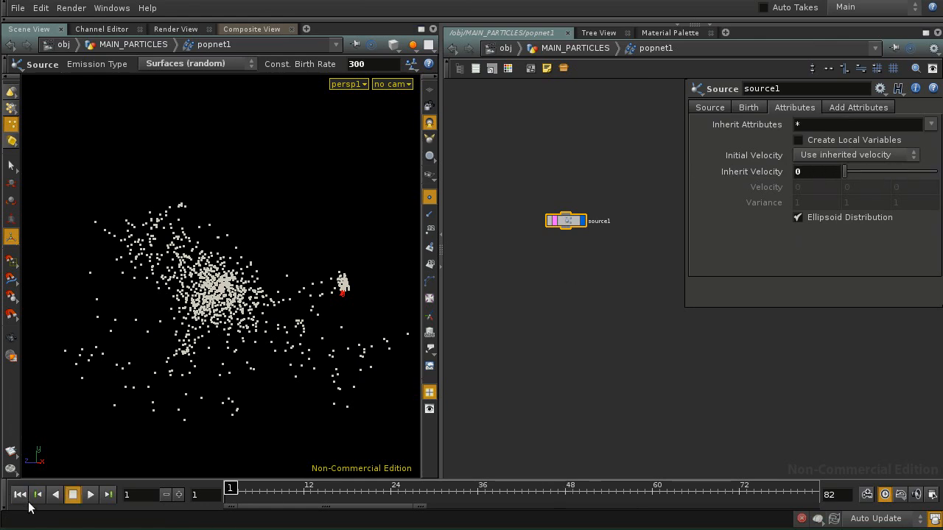
Step: Replay the simulation from the first frame to frame 39 and inspect the particle spread from several angles
{"action": "left_click", "coordinate": [20, 495]}
{"action": "left_click", "coordinate": [90, 494]}
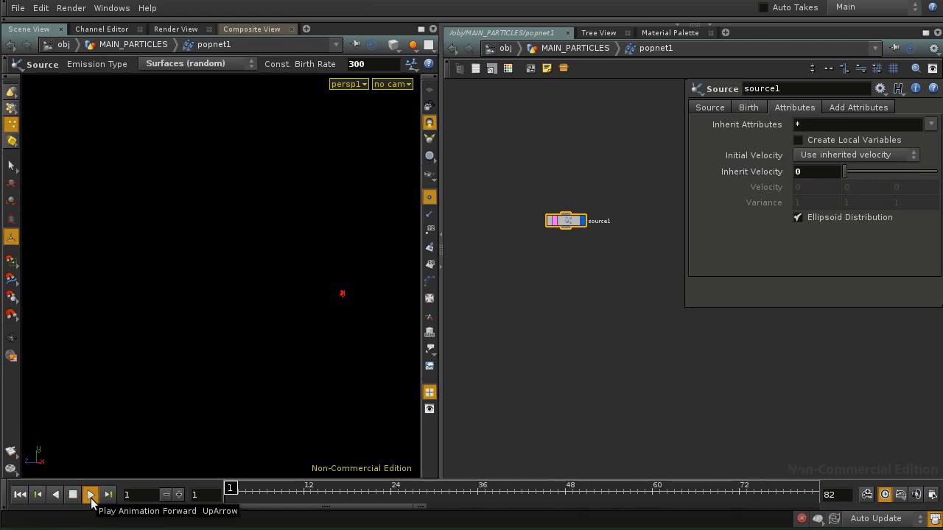
{"action": "left_click", "coordinate": [72, 494]}
{"action": "key", "text": "space"}
{"action": "right_click_drag", "start_coordinate": [164, 362], "coordinate": [405, 383]}
{"action": "left_click_drag", "start_coordinate": [406, 382], "coordinate": [241, 352]}
{"action": "right_click_drag", "start_coordinate": [242, 352], "coordinate": [347, 381]}
{"action": "left_click_drag", "start_coordinate": [347, 382], "coordinate": [297, 355]}
{"action": "middle_click_drag", "start_coordinate": [297, 355], "coordinate": [258, 339]}
{"action": "left_click_drag", "start_coordinate": [257, 339], "coordinate": [287, 335]}
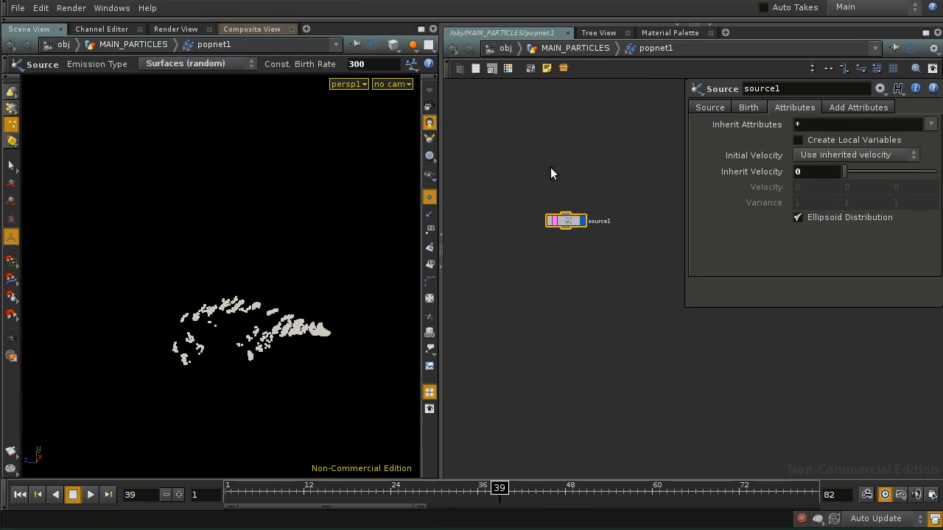
Step: Return to the MAIN_PARTICLES network, go to frame 29 and set trail1's Velocity Scale to 0.5
{"action": "left_click", "coordinate": [575, 48]}
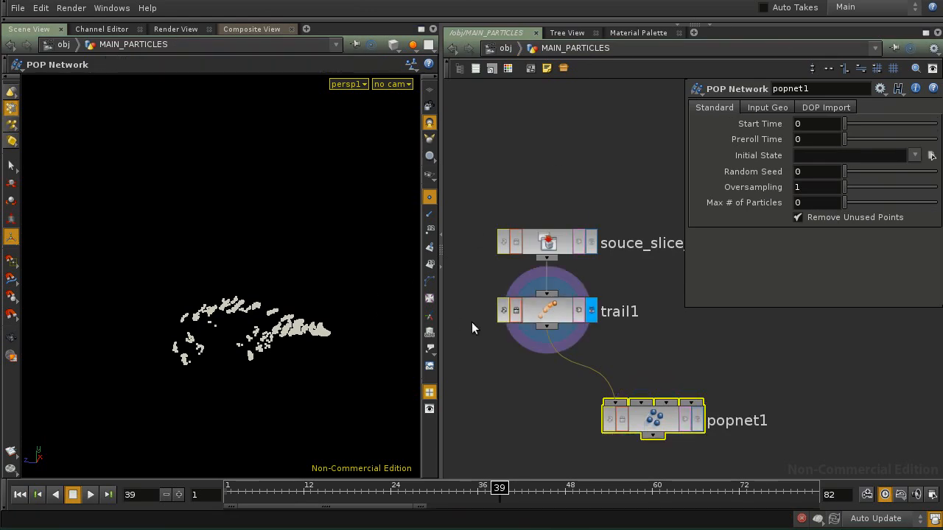
{"action": "left_click_drag", "start_coordinate": [341, 491], "coordinate": [428, 494]}
{"action": "left_click", "coordinate": [558, 319]}
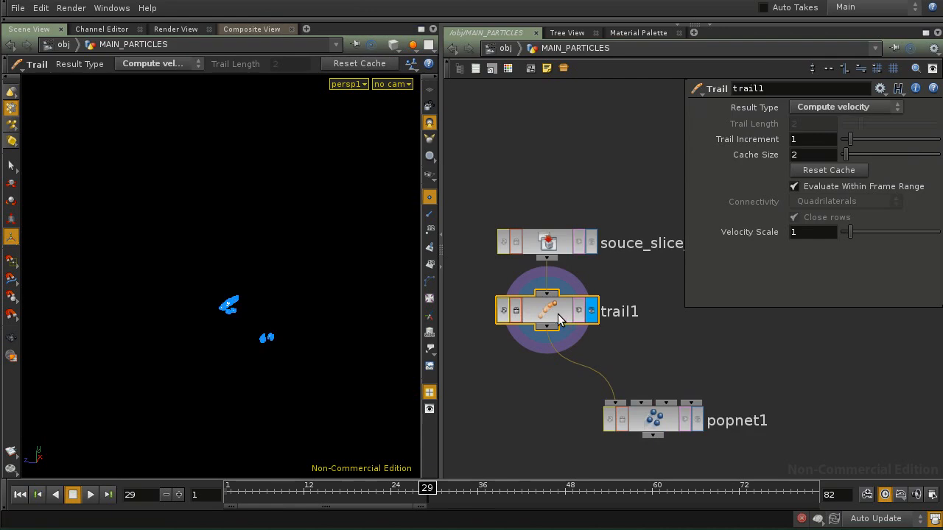
{"action": "left_click_drag", "start_coordinate": [292, 339], "coordinate": [291, 292], "text": "alt"}
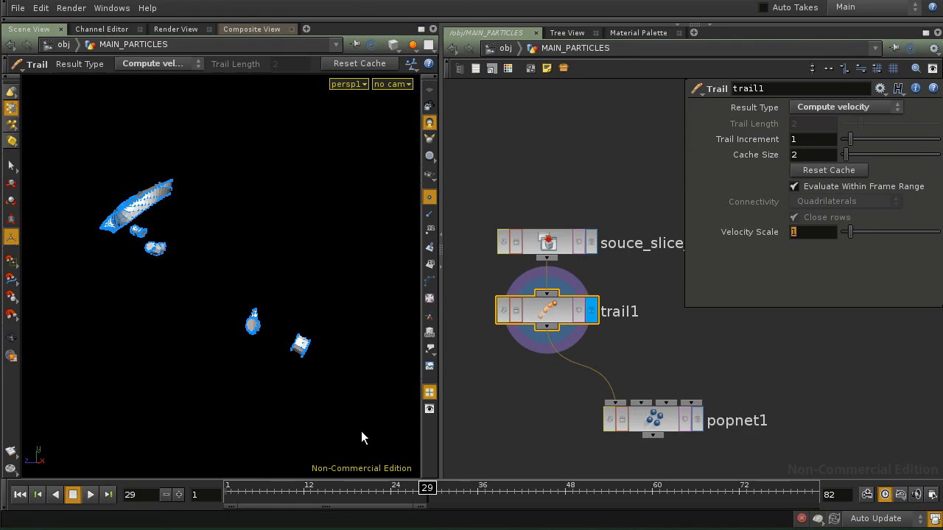
{"action": "key", "text": "Return"}
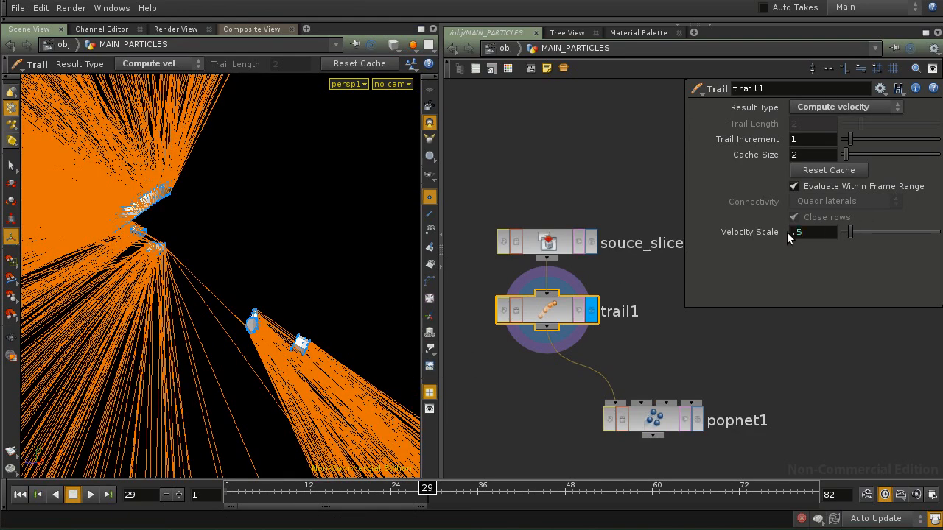
{"action": "key", "text": "Return"}
Step: Go to frame 27 and reduce trail1's Velocity Scale to 0.1
{"action": "left_click_drag", "start_coordinate": [434, 489], "coordinate": [413, 493]}
{"action": "left_click", "coordinate": [800, 233]}
{"action": "type", "text": ".1"}
{"action": "key", "text": "Return"}
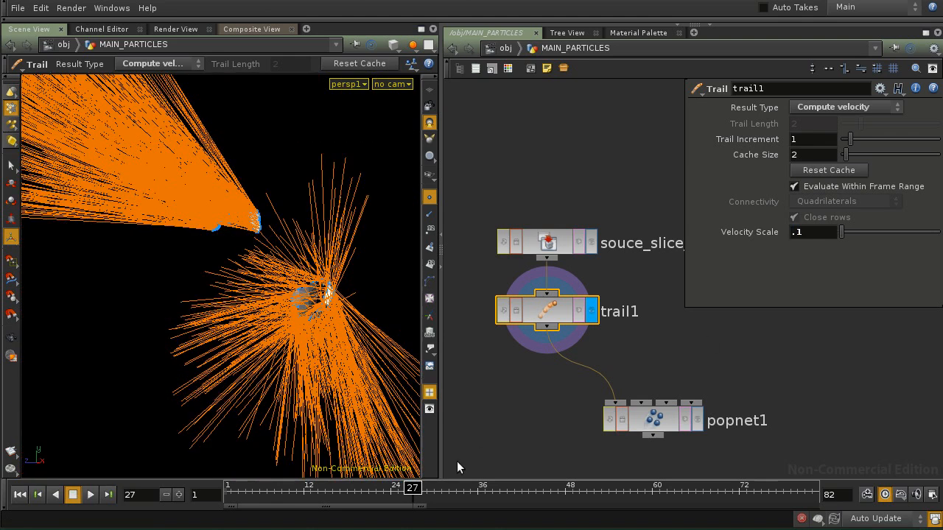
{"action": "mouse_move", "coordinate": [412, 494]}
{"action": "left_mouse_down"}
{"action": "mouse_move", "coordinate": [386, 494]}
{"action": "mouse_move", "coordinate": [421, 496]}
{"action": "mouse_move", "coordinate": [384, 495]}
{"action": "mouse_move", "coordinate": [413, 493]}
{"action": "left_mouse_up"}
Step: Display popnet1, go inside it, replay the simulation from the first frame to frame 44, and inspect the particle spread from several angles
{"action": "left_click", "coordinate": [699, 413]}
{"action": "double_click", "coordinate": [666, 421]}
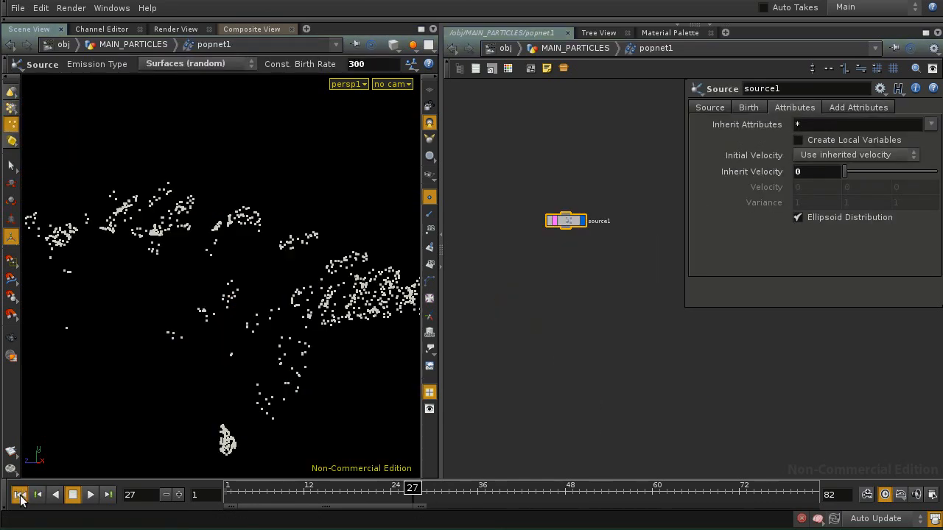
{"action": "left_click", "coordinate": [21, 498]}
{"action": "left_click", "coordinate": [89, 496]}
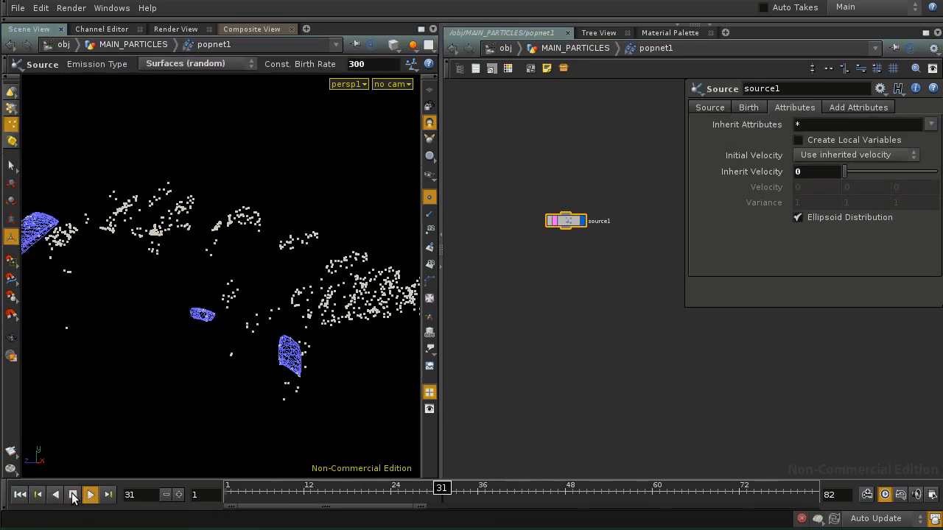
{"action": "left_click", "coordinate": [73, 495]}
{"action": "right_click_drag", "start_coordinate": [266, 311], "coordinate": [266, 318], "text": "alt"}
{"action": "mouse_move", "coordinate": [267, 319]}
{"action": "left_mouse_down", "text": "alt"}
{"action": "mouse_move", "coordinate": [307, 326]}
{"action": "mouse_move", "coordinate": [294, 330]}
{"action": "mouse_move", "coordinate": [277, 304]}
{"action": "left_mouse_up", "text": "alt"}
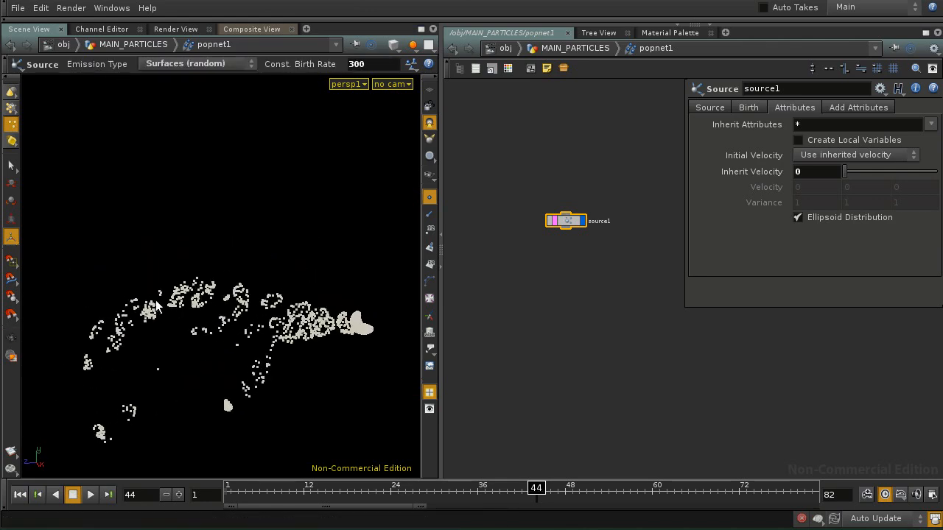
{"action": "mouse_move", "coordinate": [250, 320]}
{"action": "left_mouse_down"}
{"action": "mouse_move", "coordinate": [203, 352]}
{"action": "mouse_move", "coordinate": [206, 303]}
{"action": "mouse_move", "coordinate": [254, 313]}
{"action": "left_mouse_up"}
{"action": "right_click_drag", "start_coordinate": [254, 312], "coordinate": [272, 320]}
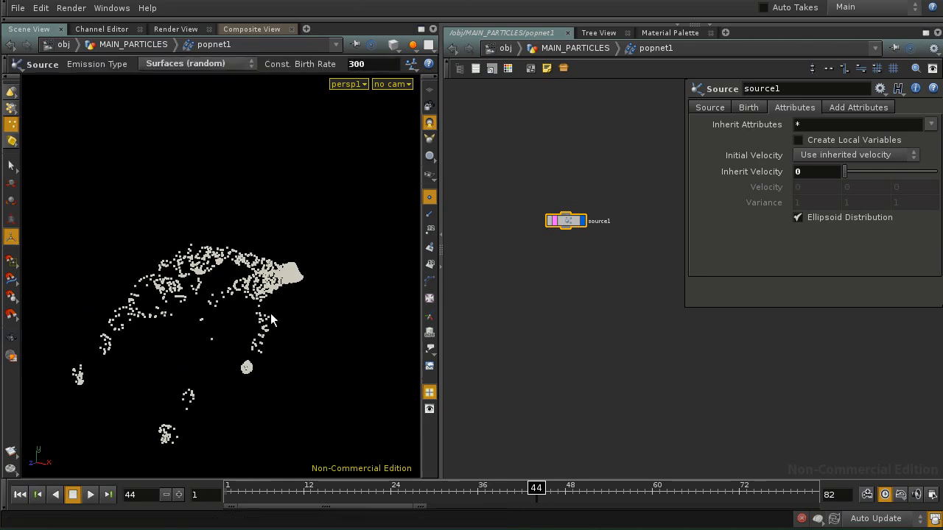
{"action": "left_click_drag", "start_coordinate": [271, 319], "coordinate": [201, 310]}
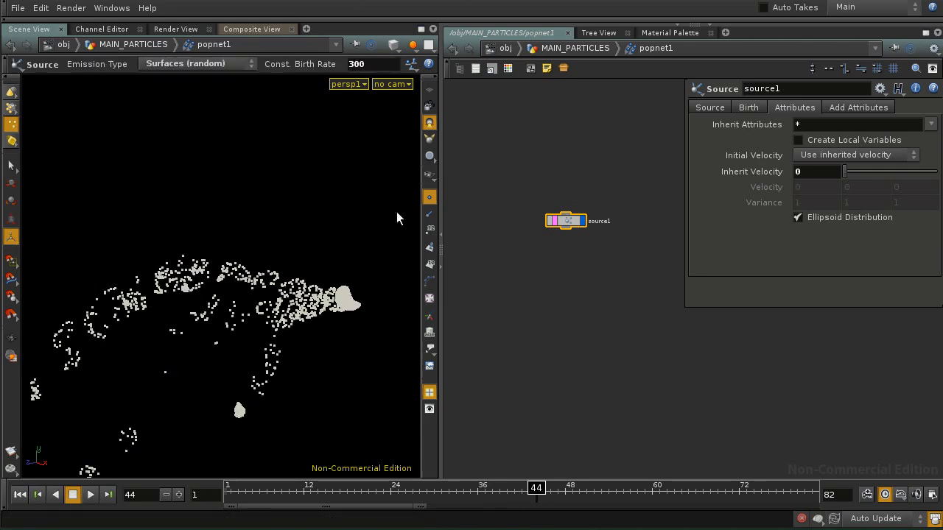
Step: Review source1's impulse and constant birth parameters, replay the simulation from the first frame to frame 39, and inspect the particle density
{"action": "left_click", "coordinate": [743, 108]}
{"action": "left_click_drag", "start_coordinate": [881, 123], "coordinate": [776, 134]}
{"action": "left_click_drag", "start_coordinate": [845, 155], "coordinate": [936, 155]}
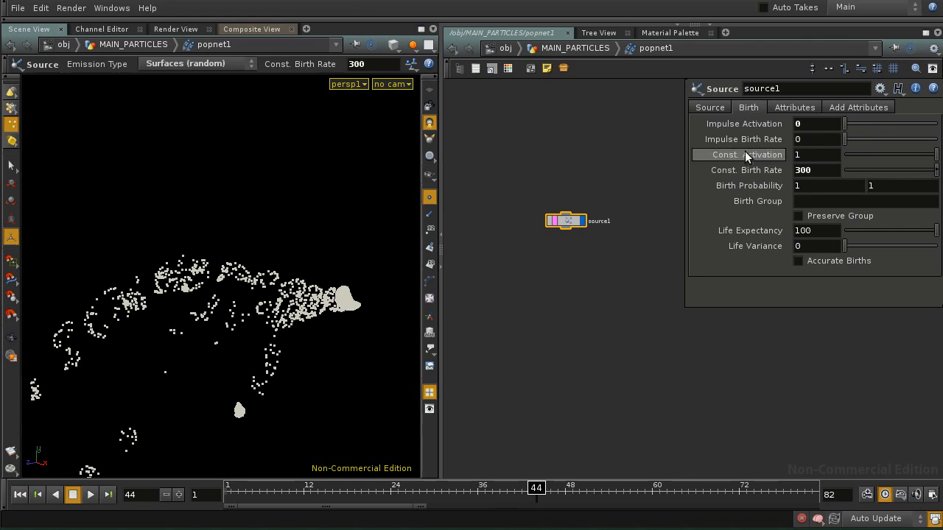
{"action": "left_click", "coordinate": [21, 495]}
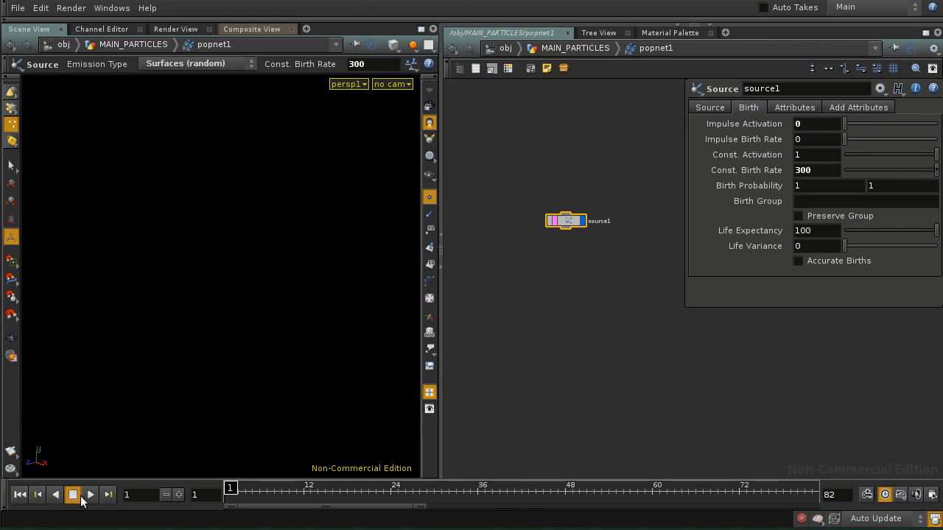
{"action": "left_click", "coordinate": [84, 496]}
{"action": "left_click", "coordinate": [73, 495]}
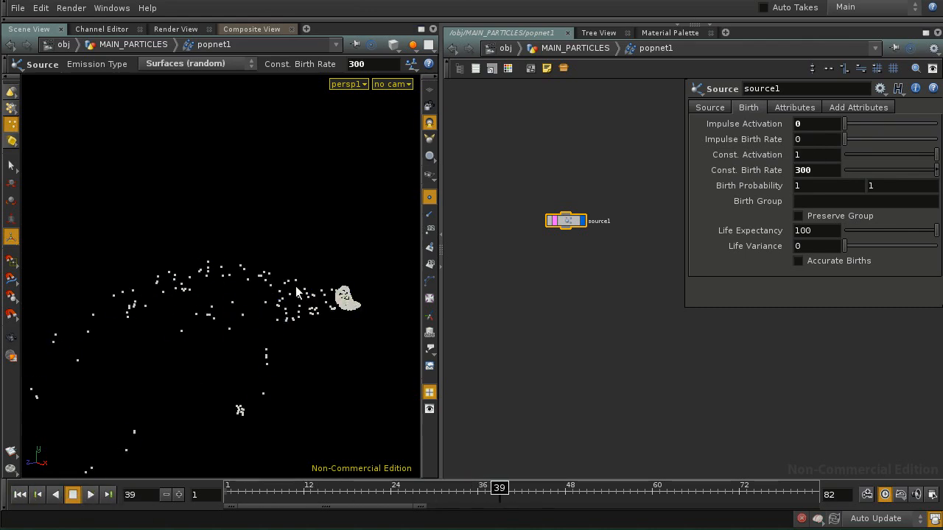
{"action": "key", "text": "Escape"}
{"action": "right_click_drag", "start_coordinate": [247, 313], "coordinate": [194, 324]}
{"action": "middle_click_drag", "start_coordinate": [194, 324], "coordinate": [236, 295]}
{"action": "left_click_drag", "start_coordinate": [236, 294], "coordinate": [242, 324]}
Step: Replay the simulation from the first frame to frame 34, and review source1's emission source and birth settings
{"action": "left_click", "coordinate": [19, 495]}
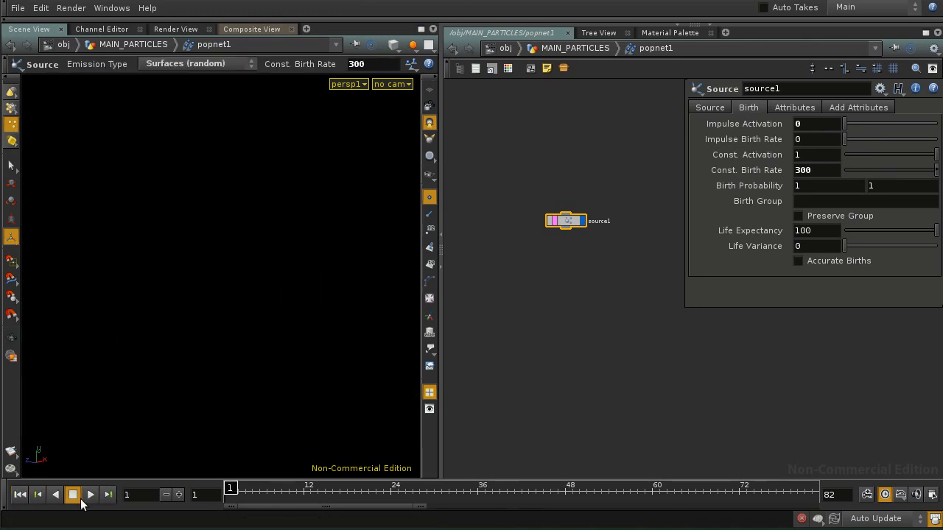
{"action": "left_click", "coordinate": [89, 495]}
{"action": "left_click", "coordinate": [73, 496]}
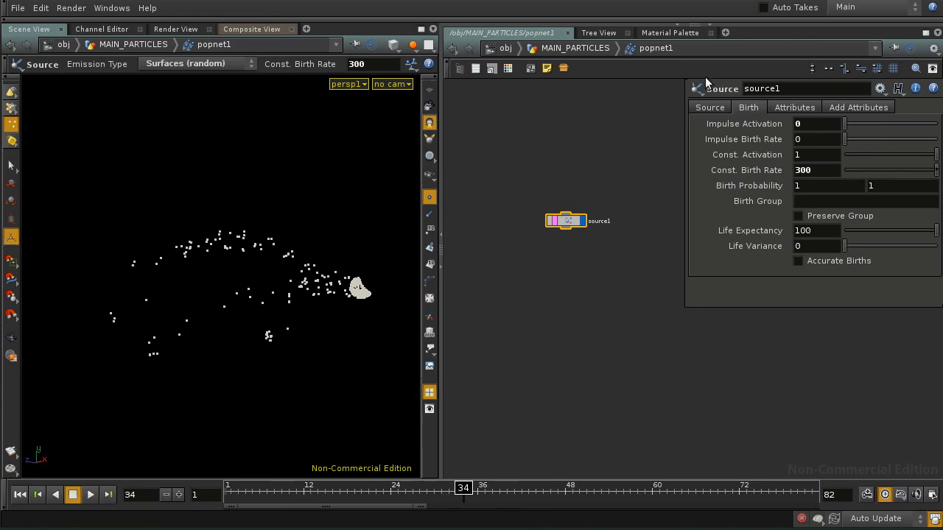
{"action": "left_click", "coordinate": [711, 107]}
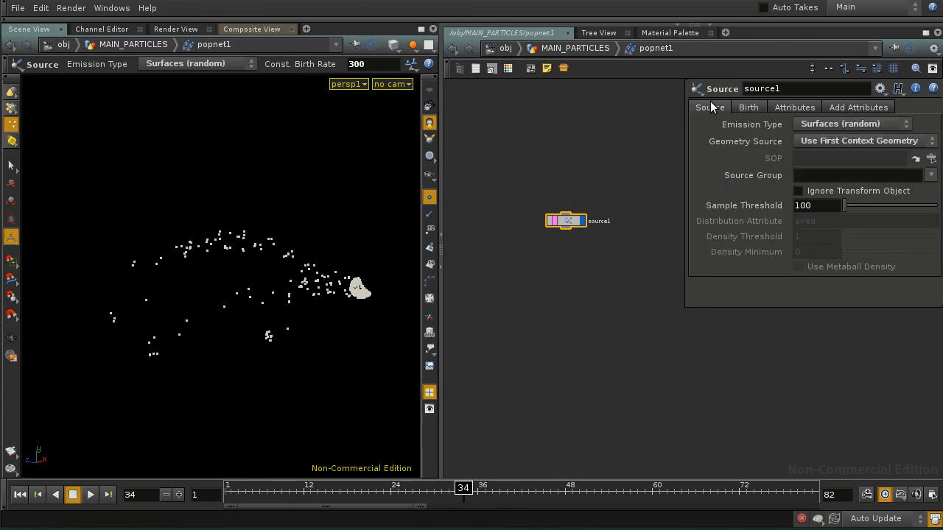
{"action": "left_click", "coordinate": [743, 107]}
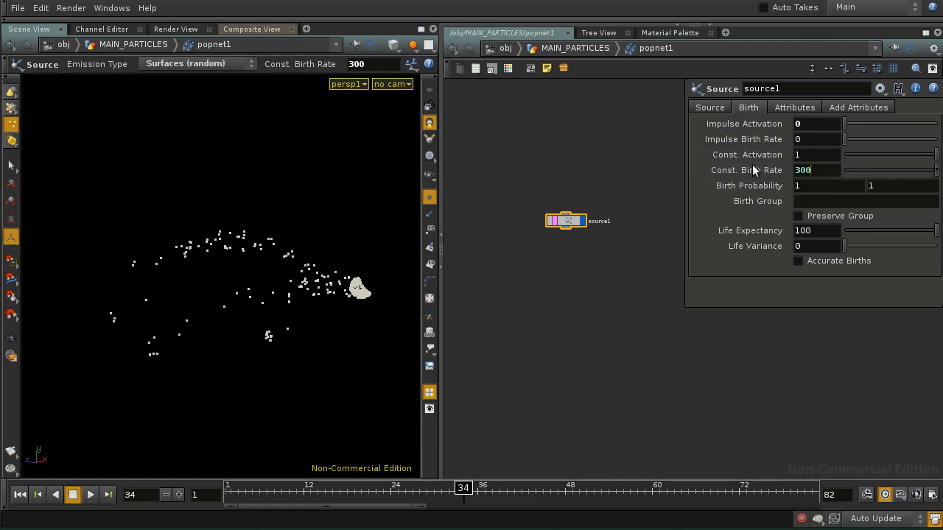
Step: Open source1's Const. Birth Rate in the expression editor and replace its value with an empty npoints() function
{"action": "left_click_drag", "start_coordinate": [824, 168], "coordinate": [799, 173]}
{"action": "key", "text": "alt+e"}
{"action": "left_click_drag", "start_coordinate": [374, 87], "coordinate": [544, 119]}
{"action": "key", "text": "ctrl+a"}
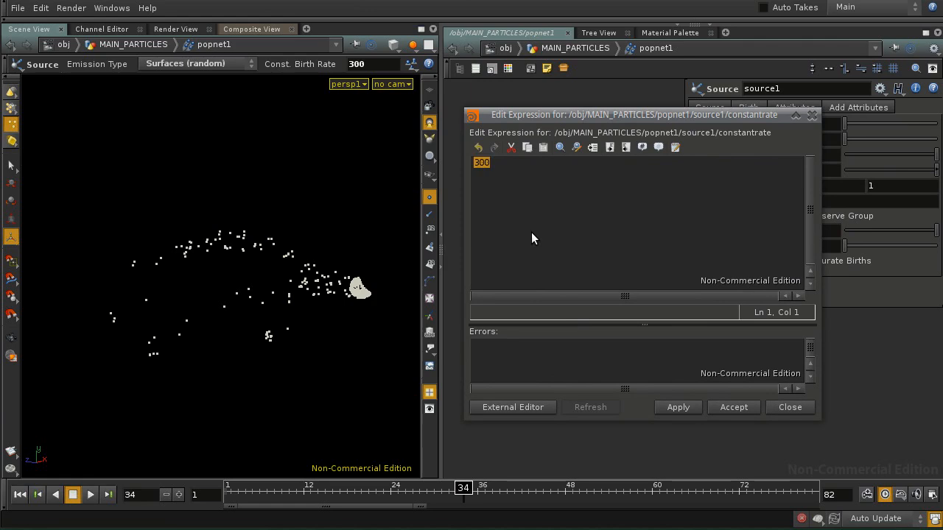
{"action": "type", "text": "npoints"}
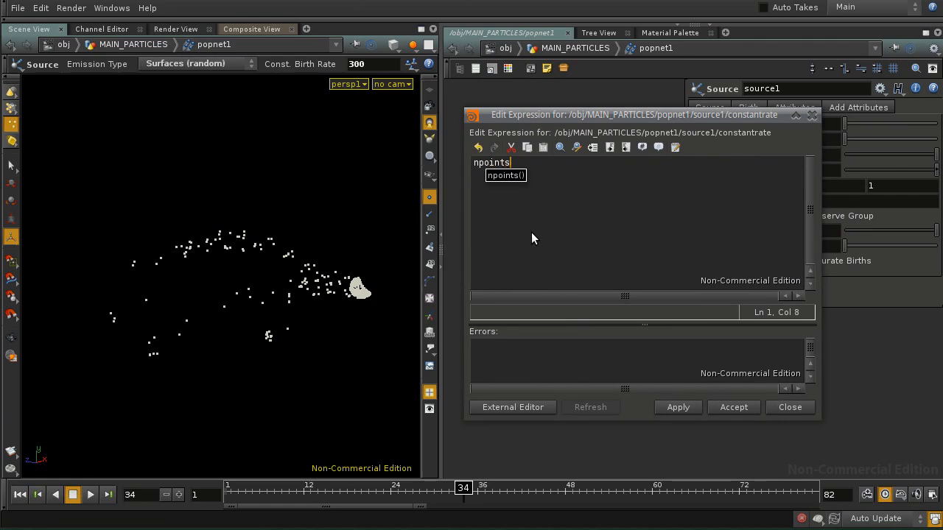
{"action": "type", "text": "("}
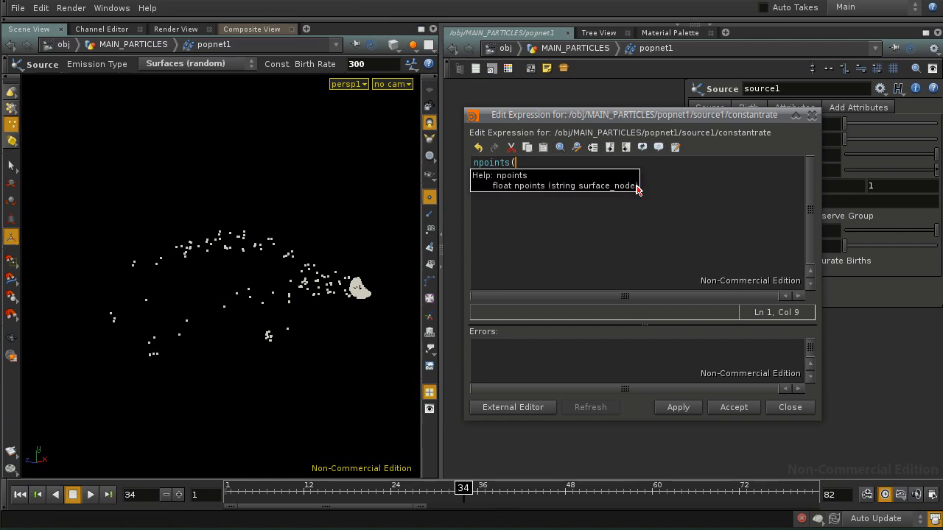
{"action": "left_click", "coordinate": [608, 172]}
{"action": "type", "text": ")"}
{"action": "key", "text": "Left"}
Step: Check which node feeds popnet1's first input in the MAIN_PARTICLES network, and return inside popnet1 with the expression editor still open
{"action": "left_click_drag", "start_coordinate": [684, 120], "coordinate": [298, 143]}
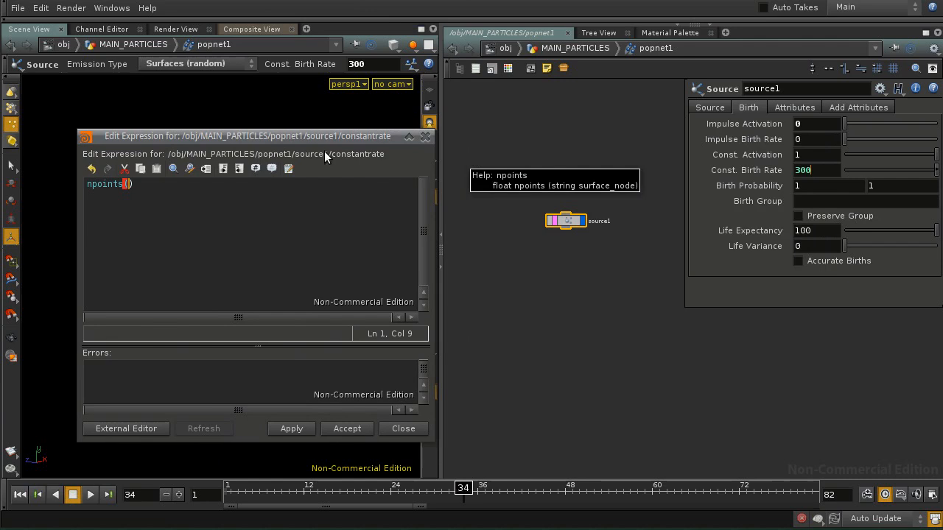
{"action": "left_click_drag", "start_coordinate": [355, 136], "coordinate": [426, 154]}
{"action": "left_click", "coordinate": [567, 48]}
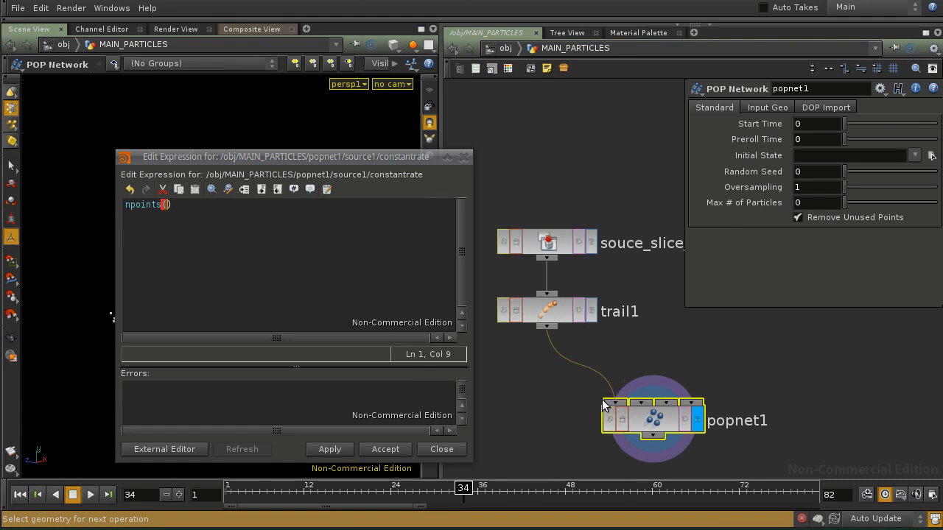
{"action": "left_click", "coordinate": [251, 217]}
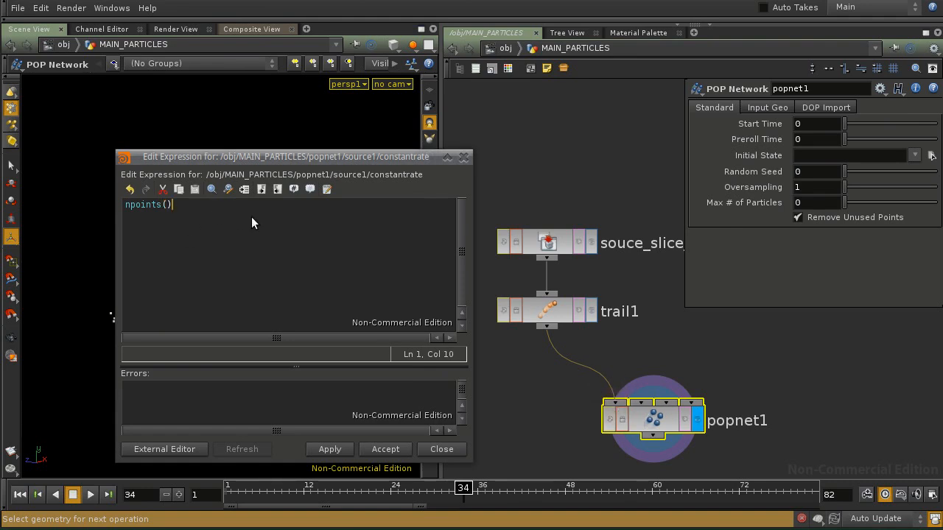
{"action": "key", "text": "Left"}
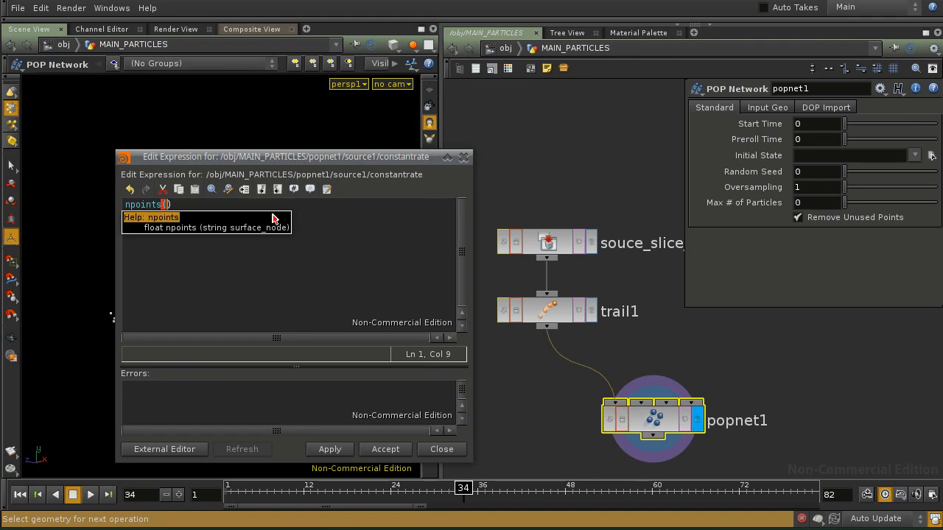
{"action": "double_click", "coordinate": [654, 426]}
{"action": "left_click_drag", "start_coordinate": [332, 159], "coordinate": [416, 140]}
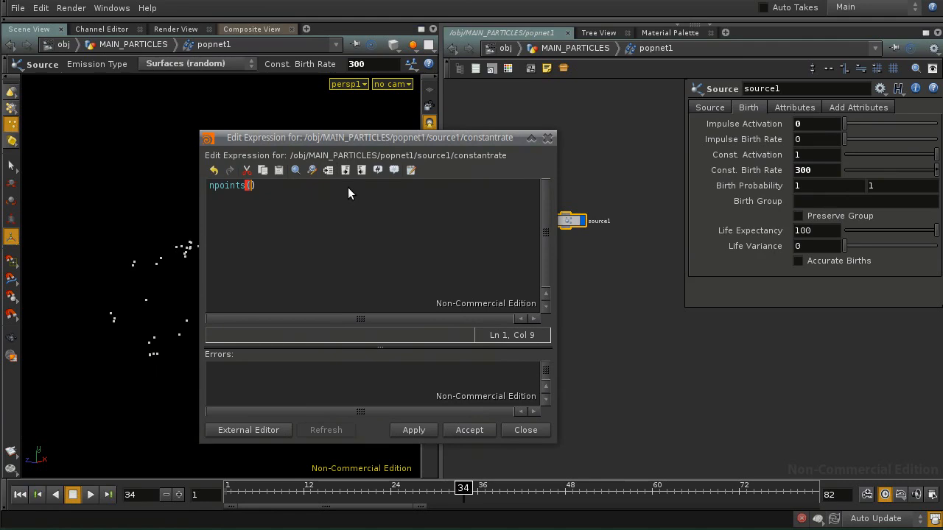
Step: Complete the Const. Birth Rate expression as npoints(opinputpath("..", 0)), and apply and accept it
{"action": "type", "text": "opi"}
{"action": "type", "text": "nput"}
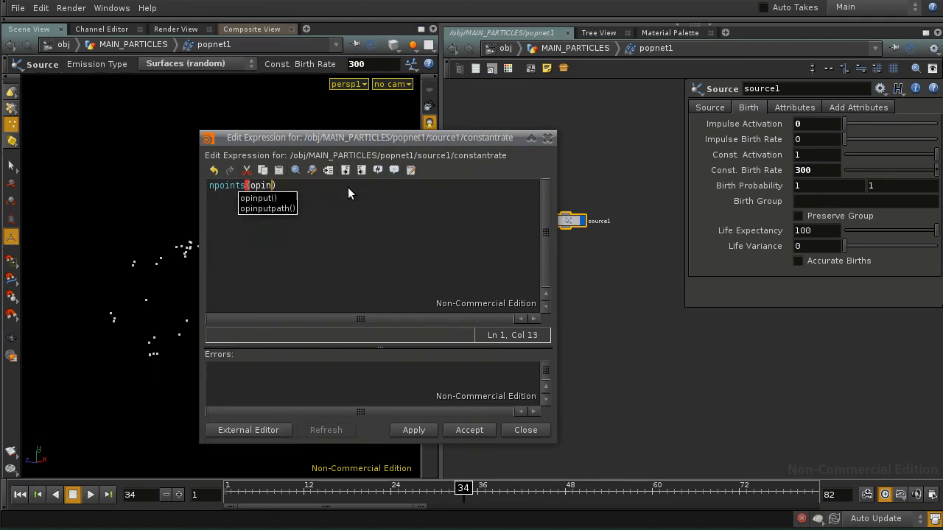
{"action": "type", "text": "path"}
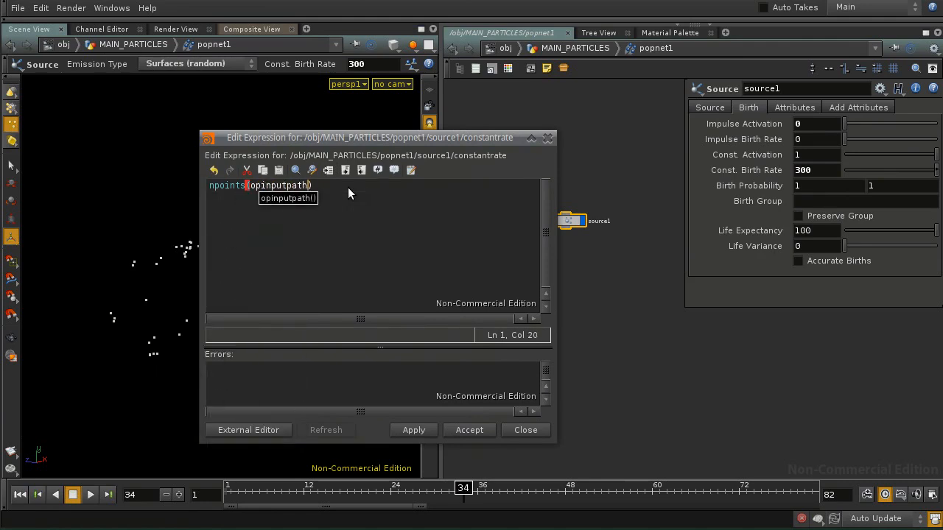
{"action": "type", "text": "("}
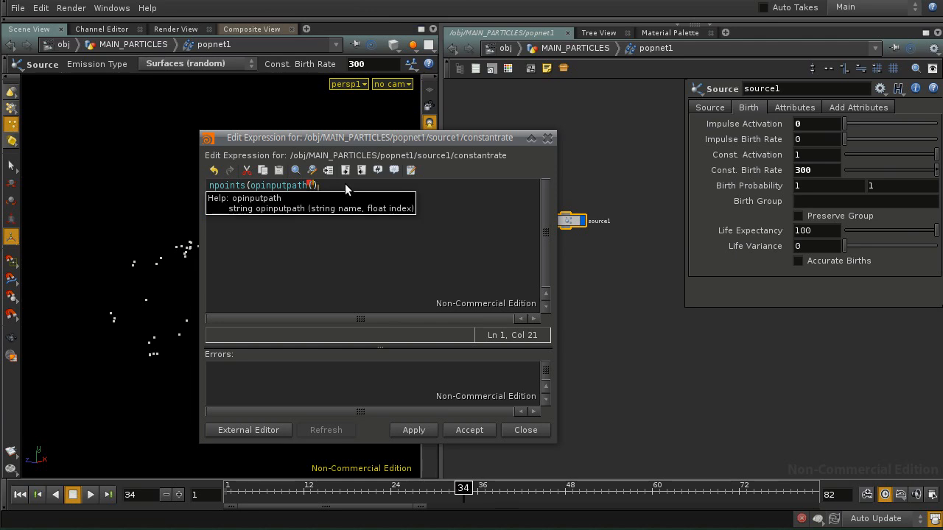
{"action": "type", "text": "\"..\","}
{"action": "type", "text": ")"}
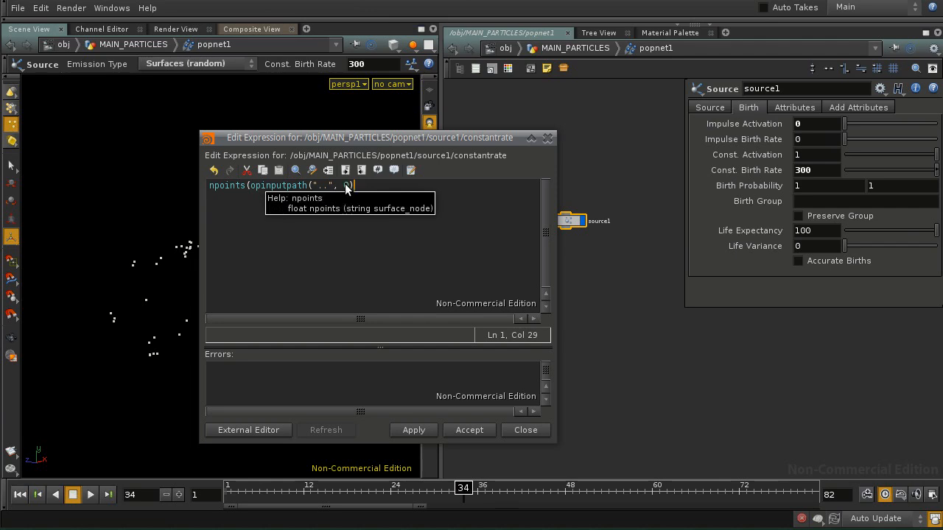
{"action": "type", "text": ")"}
{"action": "key", "text": "Return"}
{"action": "key", "text": "BackSpace"}
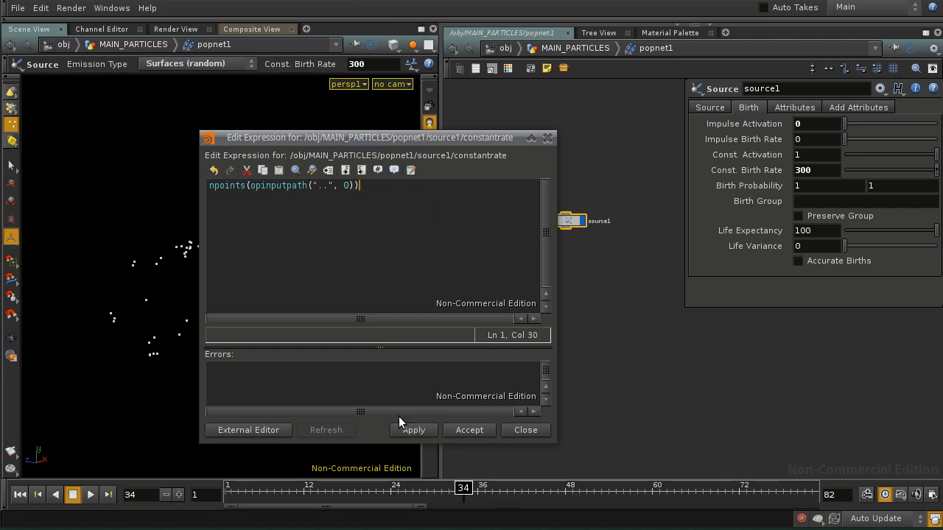
{"action": "left_click", "coordinate": [415, 430]}
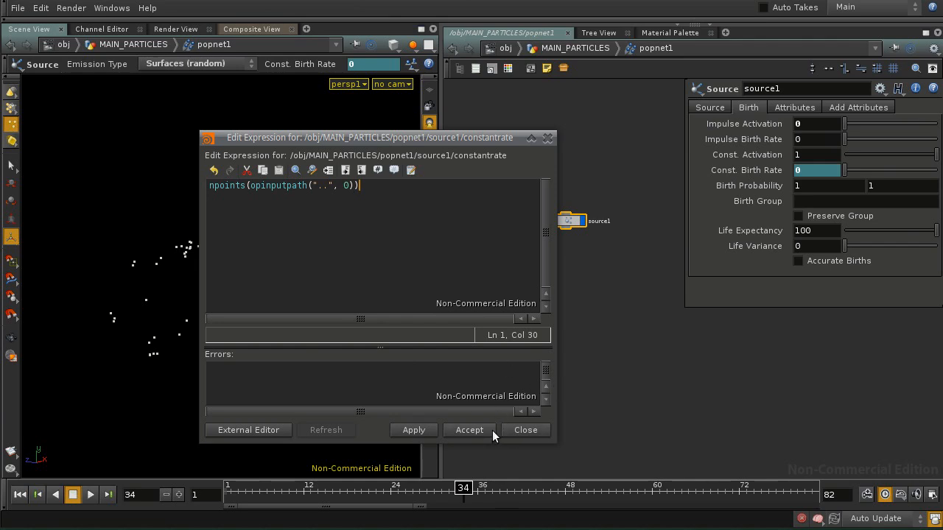
{"action": "left_click", "coordinate": [471, 432]}
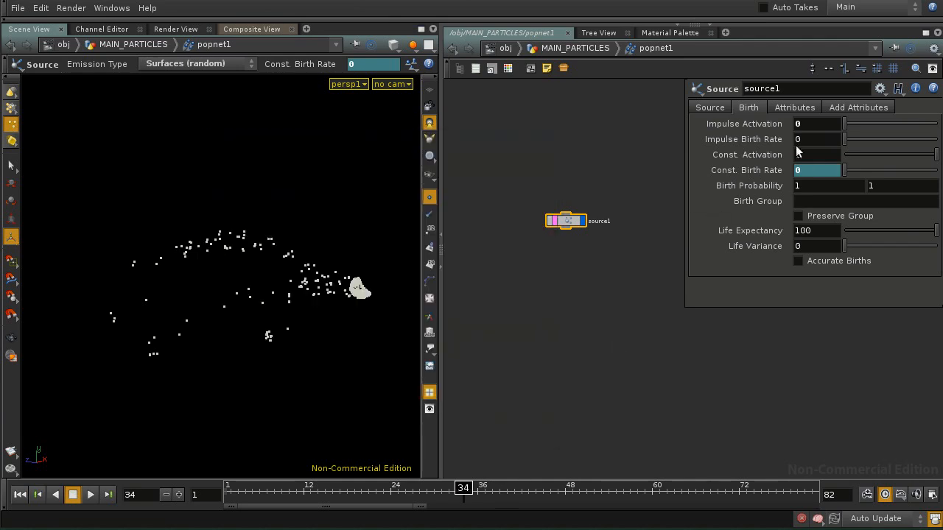
Step: Replay the simulation from the first frame to frame 28 and examine the emitted points around the sliced pieces from several angles
{"action": "left_click", "coordinate": [20, 495]}
{"action": "left_click", "coordinate": [92, 495]}
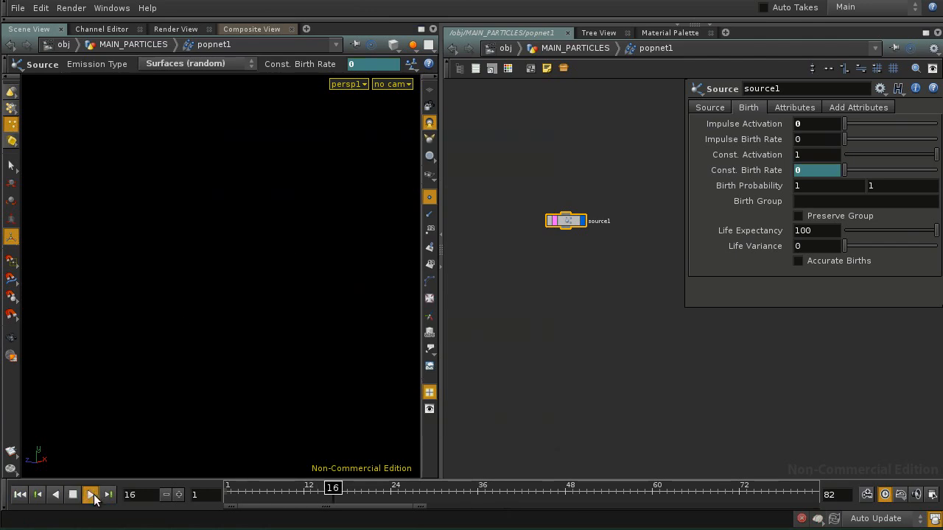
{"action": "left_click", "coordinate": [73, 495]}
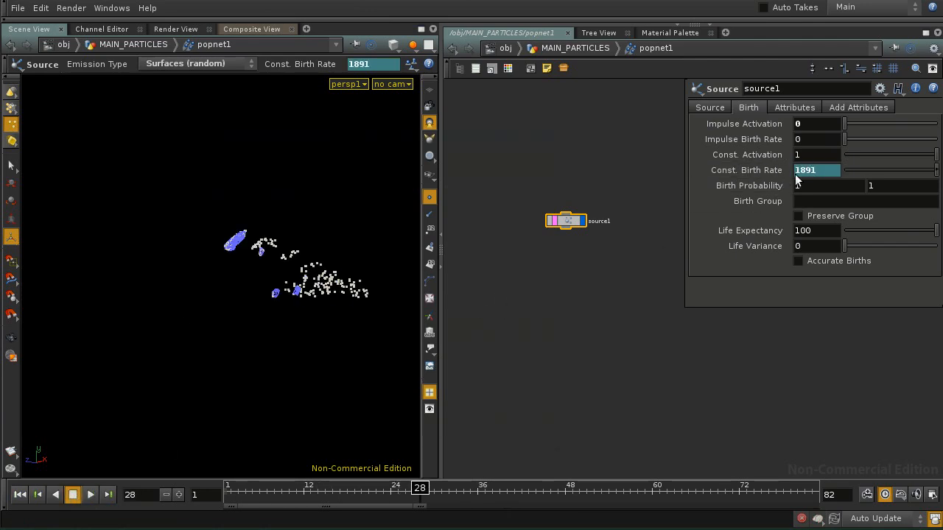
{"action": "key", "text": "space"}
{"action": "right_click_drag", "start_coordinate": [253, 299], "coordinate": [317, 309]}
{"action": "left_click_drag", "start_coordinate": [317, 310], "coordinate": [240, 337]}
{"action": "right_click_drag", "start_coordinate": [240, 337], "coordinate": [336, 314]}
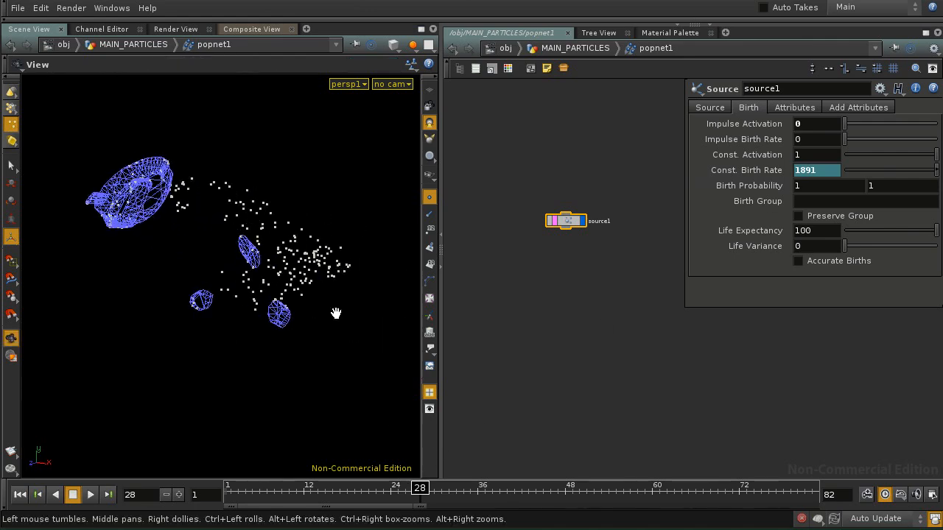
{"action": "left_click_drag", "start_coordinate": [336, 314], "coordinate": [358, 351]}
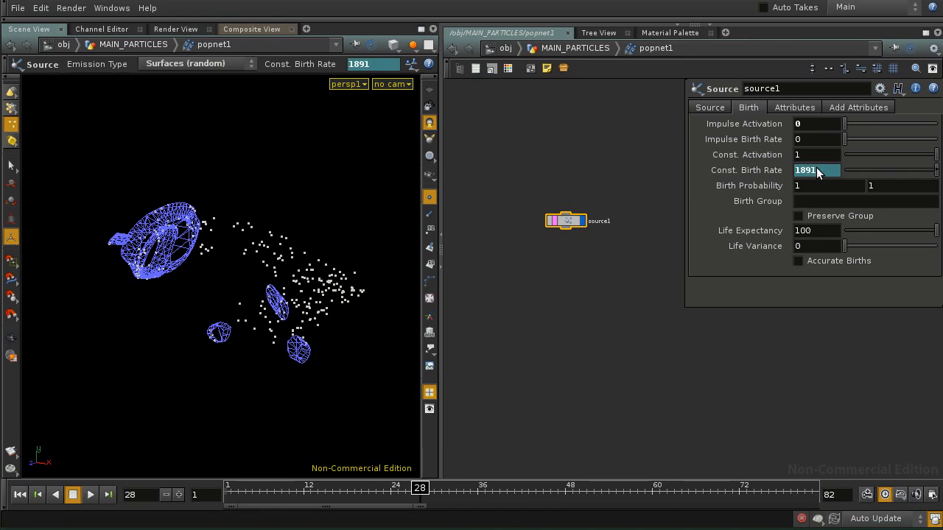
{"action": "key", "text": "space"}
{"action": "left_click_drag", "start_coordinate": [237, 270], "coordinate": [261, 276]}
{"action": "mouse_move", "coordinate": [261, 276]}
{"action": "right_mouse_down"}
{"action": "mouse_move", "coordinate": [284, 291]}
{"action": "mouse_move", "coordinate": [262, 289]}
{"action": "right_mouse_up"}
{"action": "key", "text": "space"}
{"action": "left_click_drag", "start_coordinate": [261, 289], "coordinate": [202, 286]}
{"action": "right_click_drag", "start_coordinate": [202, 286], "coordinate": [230, 300]}
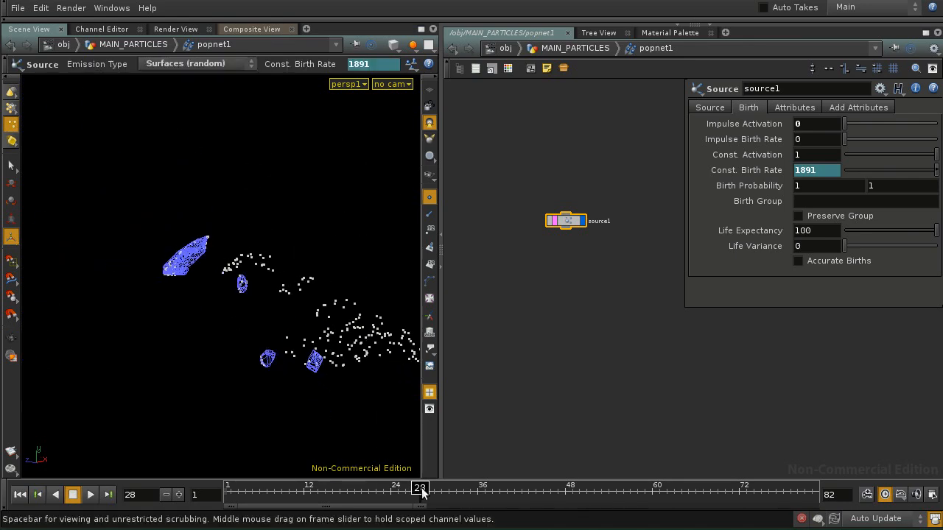
Step: Step back one frame at a time from frame 28 to frame 21, checking source1's Const. Birth Rate on each frame
{"action": "left_click", "coordinate": [166, 495]}
{"action": "left_click", "coordinate": [167, 495]}
{"action": "left_click", "coordinate": [167, 496]}
{"action": "left_click", "coordinate": [166, 495]}
{"action": "left_click", "coordinate": [167, 495]}
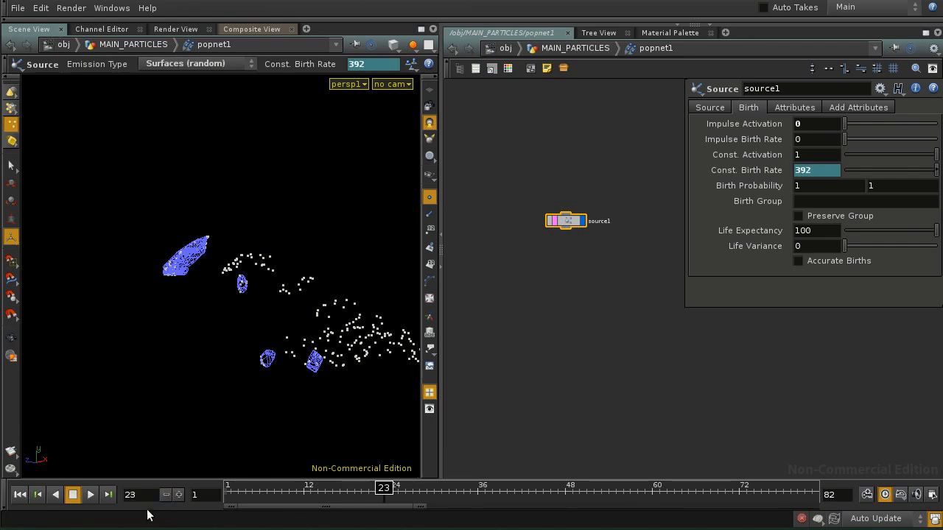
{"action": "left_click", "coordinate": [166, 495]}
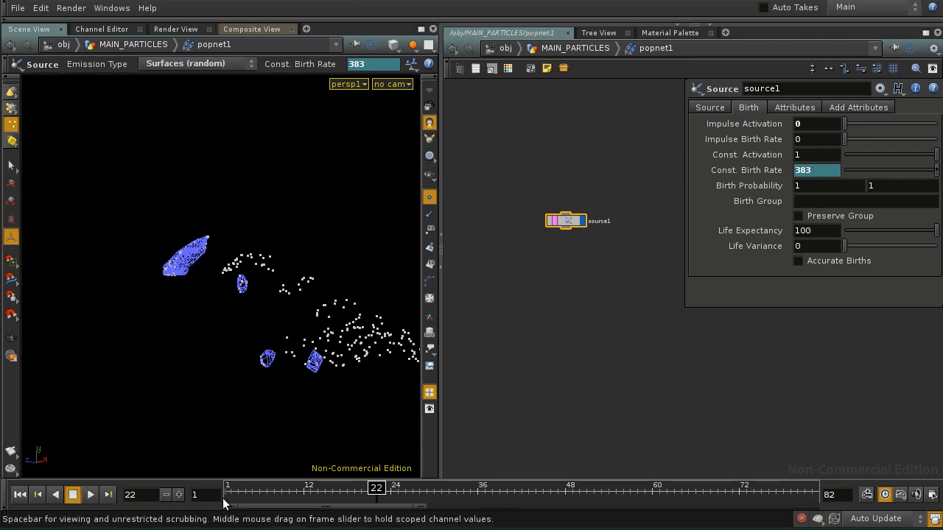
{"action": "left_click", "coordinate": [167, 495]}
{"action": "middle_click_drag", "start_coordinate": [341, 360], "coordinate": [213, 337], "text": "alt"}
{"action": "left_click_drag", "start_coordinate": [213, 336], "coordinate": [245, 403], "text": "alt"}
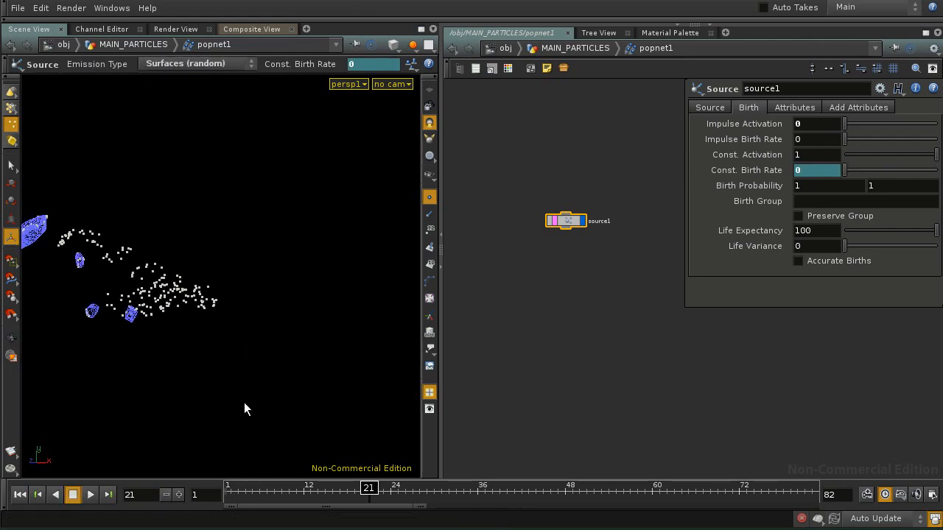
Step: Replay the simulation from the first frame to frame 33 and examine the particle trail
{"action": "left_click", "coordinate": [20, 494]}
{"action": "left_click", "coordinate": [90, 495]}
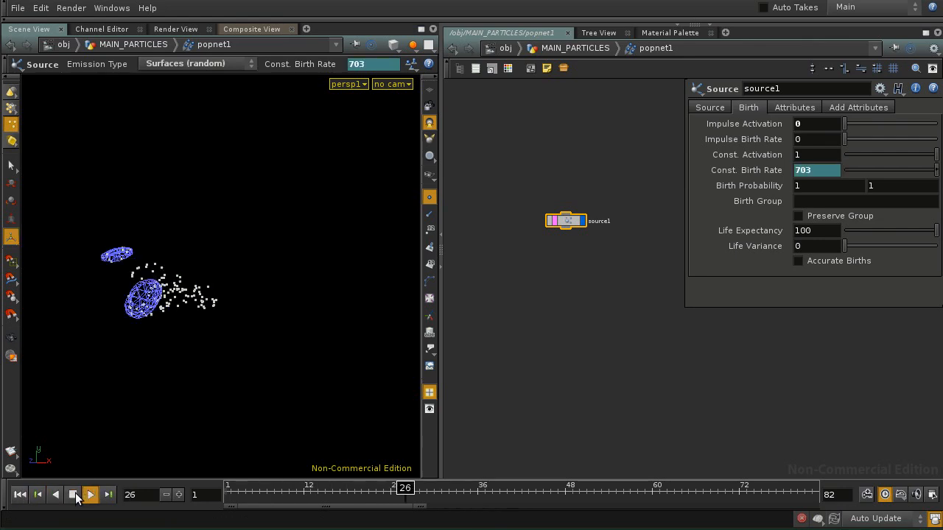
{"action": "left_click", "coordinate": [75, 495]}
{"action": "left_click_drag", "start_coordinate": [207, 331], "coordinate": [282, 324], "text": "alt"}
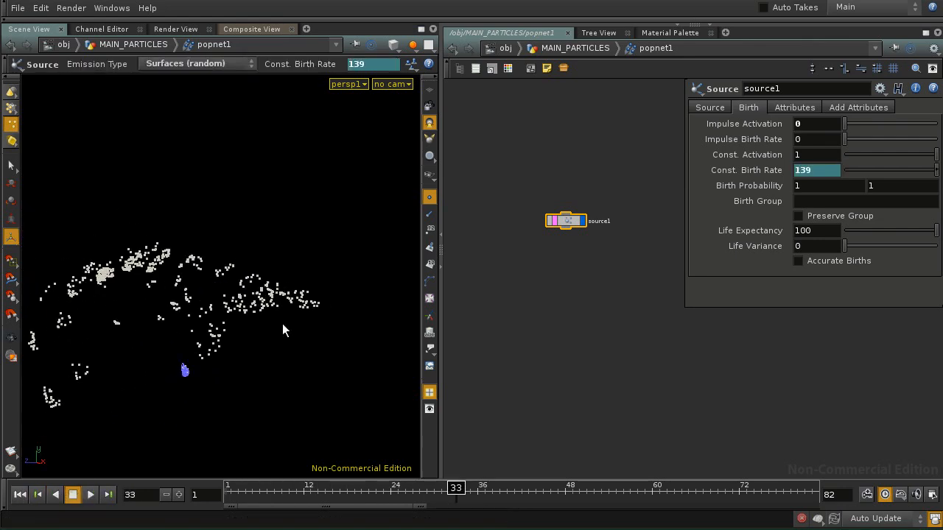
{"action": "left_click_drag", "start_coordinate": [118, 288], "coordinate": [194, 297], "text": "alt"}
Step: Run the simulation again from the first frame to frame 34 and examine how densely the particles are emitted
{"action": "left_click", "coordinate": [19, 494]}
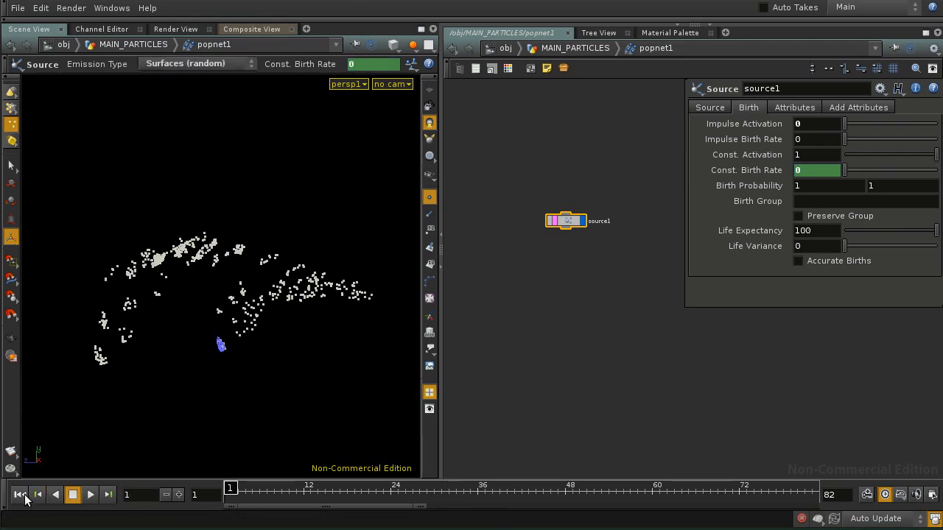
{"action": "left_click", "coordinate": [88, 495]}
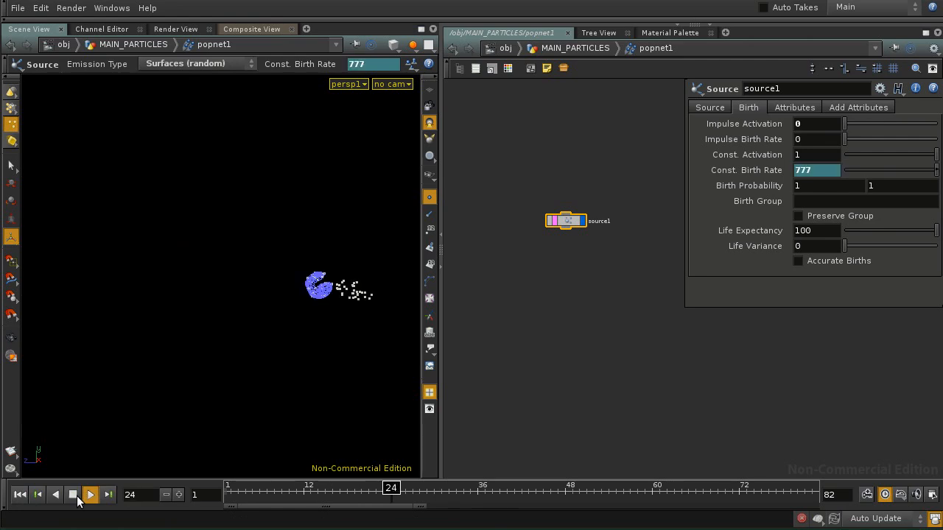
{"action": "left_click", "coordinate": [76, 496]}
{"action": "left_click_drag", "start_coordinate": [274, 281], "coordinate": [209, 293], "text": "alt"}
{"action": "middle_click_drag", "start_coordinate": [209, 293], "coordinate": [173, 287], "text": "alt"}
{"action": "left_click_drag", "start_coordinate": [173, 286], "coordinate": [193, 291], "text": "alt"}
Step: Change source1's Const. Birth Rate expression to npoints(opinputpath("..", 0)) * 50
{"action": "type", "text": "npoints(opinputpath(\"..\", 0))"}
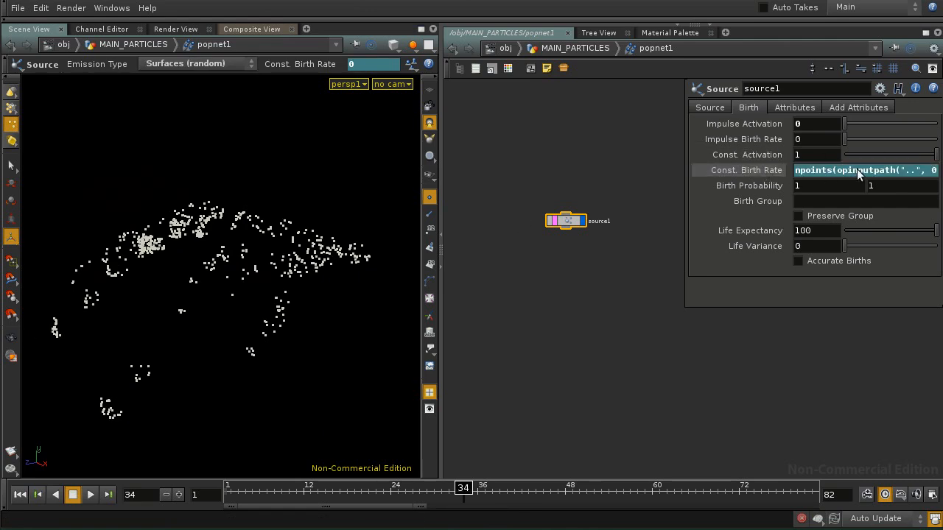
{"action": "key", "text": "Right"}
{"action": "key", "text": "Right"}
{"action": "key", "text": "Right"}
{"action": "key", "text": "Right"}
{"action": "key", "text": "Right"}
{"action": "key", "text": "Right"}
{"action": "key", "text": "Right"}
{"action": "key", "text": "Right"}
{"action": "key", "text": "Right"}
{"action": "key", "text": "Right"}
{"action": "key", "text": "Right"}
{"action": "key", "text": "Right"}
{"action": "key", "text": "Right"}
{"action": "key", "text": "Right"}
{"action": "key", "text": "Right"}
{"action": "type", "text": "* 5"}
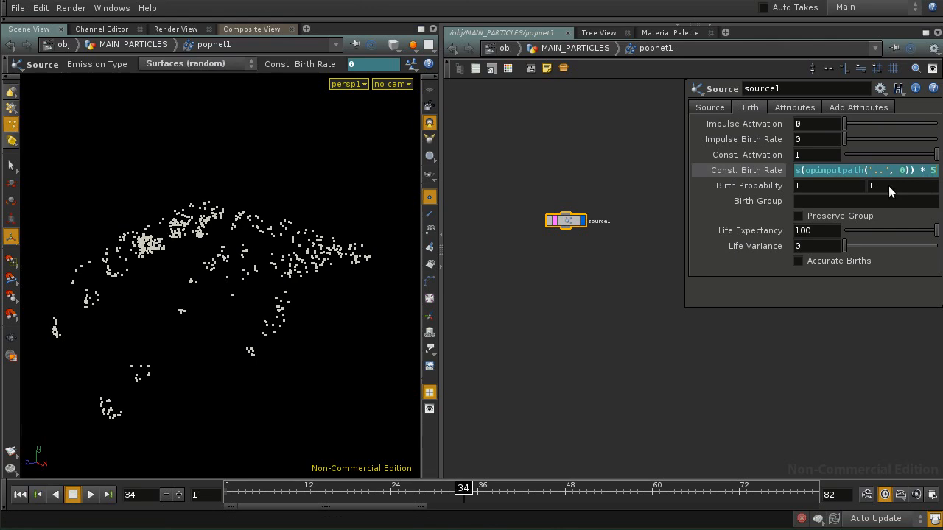
{"action": "key", "text": "Return"}
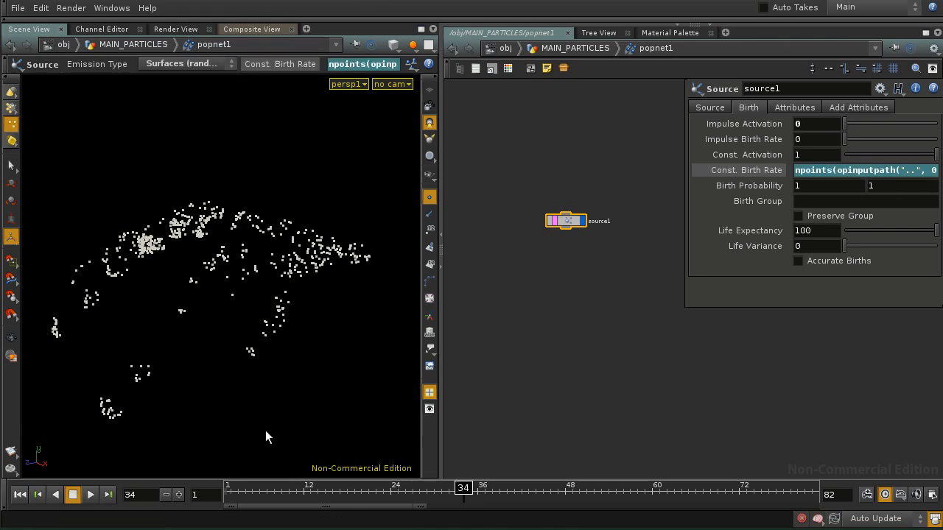
Step: Replay the simulation from the first frame to frame 31 with the multiplied birth rate and examine the particles up close
{"action": "left_click", "coordinate": [20, 494]}
{"action": "left_click", "coordinate": [90, 495]}
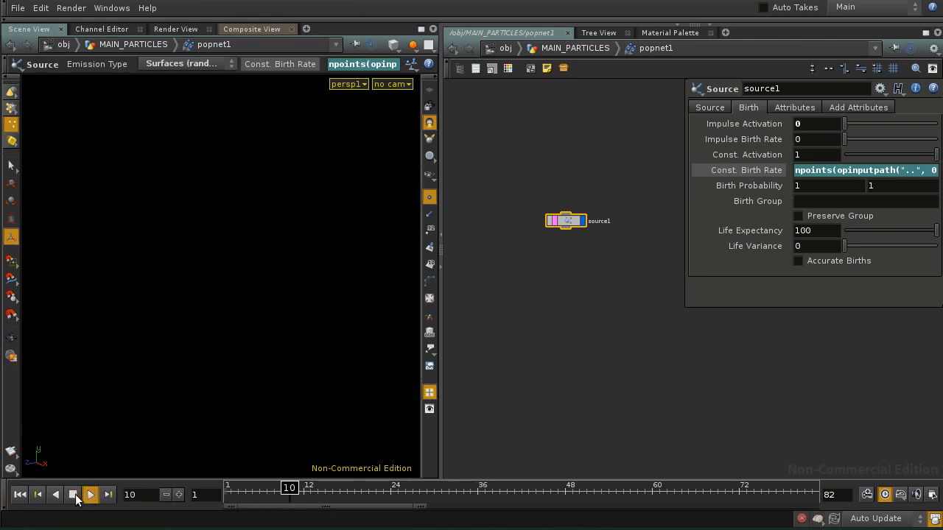
{"action": "left_click", "coordinate": [74, 496]}
{"action": "left_click_drag", "start_coordinate": [226, 345], "coordinate": [292, 322], "text": "alt"}
{"action": "mouse_move", "coordinate": [293, 322]}
{"action": "right_mouse_down"}
{"action": "mouse_move", "coordinate": [293, 305]}
{"action": "mouse_move", "coordinate": [293, 324]}
{"action": "right_mouse_up"}
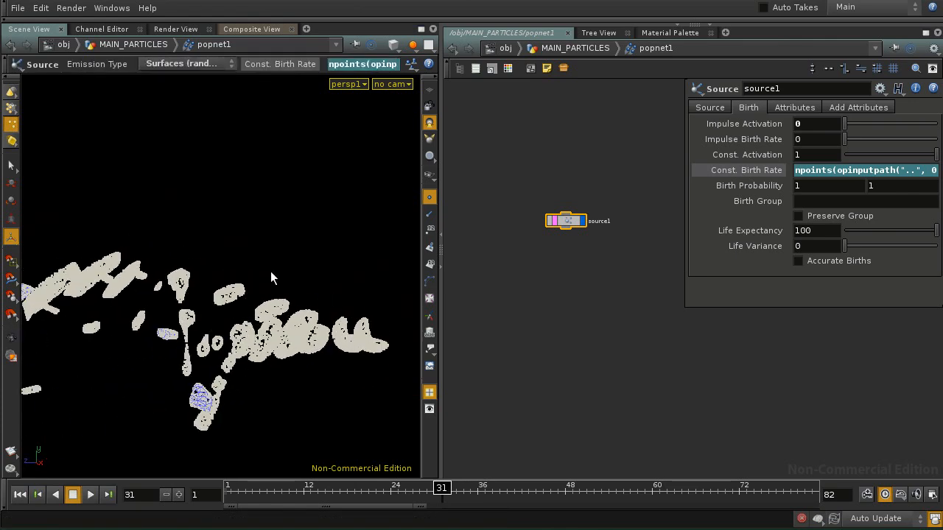
{"action": "left_click_drag", "start_coordinate": [201, 299], "coordinate": [284, 239]}
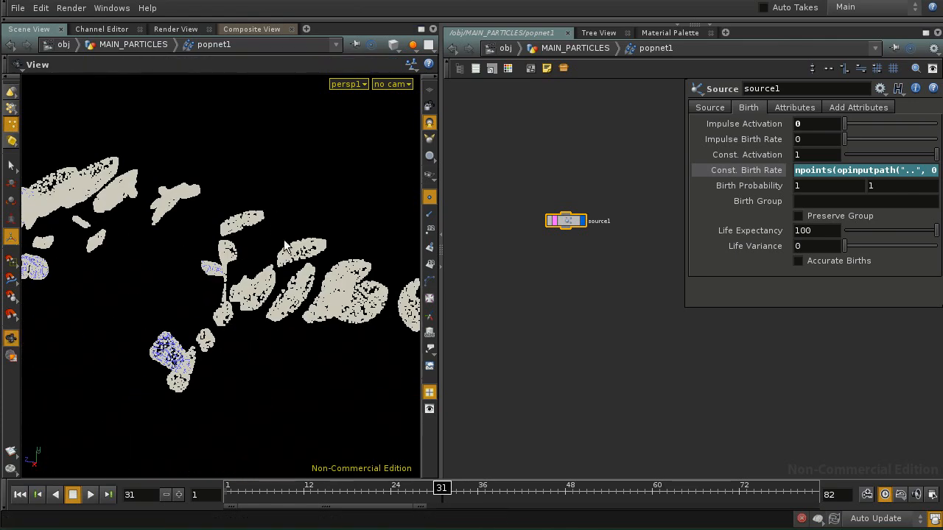
Step: Widen the scene view and examine the gaps between the particle clusters at frame 31 from several angles
{"action": "left_click_drag", "start_coordinate": [564, 308], "coordinate": [578, 310]}
{"action": "left_click_drag", "start_coordinate": [299, 309], "coordinate": [385, 327], "text": "alt"}
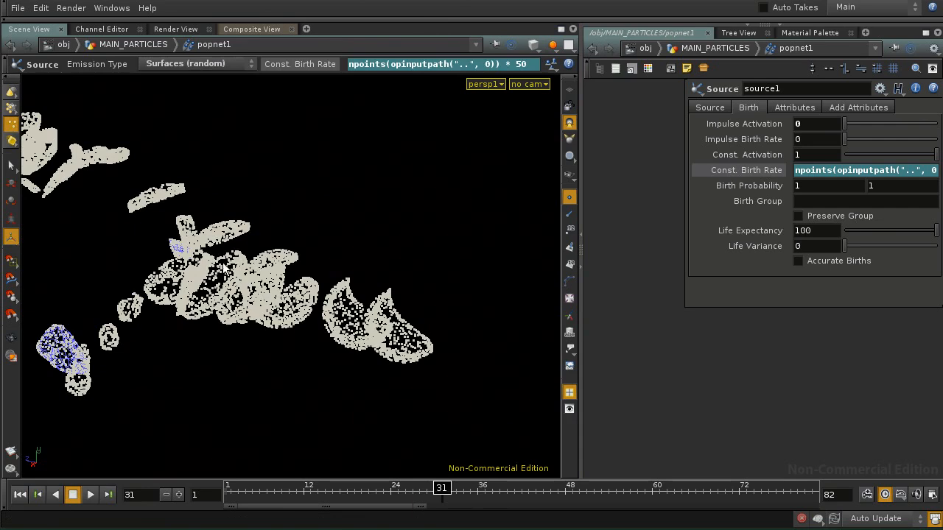
{"action": "left_click_drag", "start_coordinate": [224, 268], "coordinate": [207, 324], "text": "alt"}
{"action": "right_click_drag", "start_coordinate": [206, 324], "coordinate": [178, 355], "text": "alt"}
{"action": "left_click_drag", "start_coordinate": [178, 355], "coordinate": [273, 397], "text": "alt"}
{"action": "middle_click_drag", "start_coordinate": [273, 405], "coordinate": [207, 346], "text": "alt"}
{"action": "left_click_drag", "start_coordinate": [207, 345], "coordinate": [153, 261], "text": "alt"}
{"action": "left_click_drag", "start_coordinate": [217, 245], "coordinate": [211, 221], "text": "alt"}
{"action": "right_click_drag", "start_coordinate": [367, 281], "coordinate": [270, 293], "text": "alt"}
{"action": "middle_click_drag", "start_coordinate": [269, 294], "coordinate": [258, 313], "text": "alt"}
{"action": "right_click_drag", "start_coordinate": [258, 313], "coordinate": [438, 348], "text": "alt"}
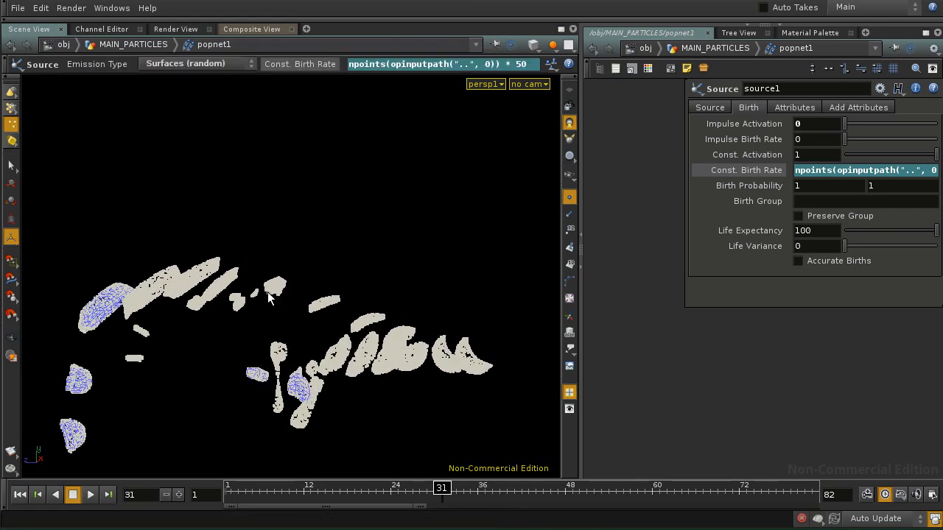
{"action": "left_click_drag", "start_coordinate": [269, 298], "coordinate": [378, 288], "text": "alt"}
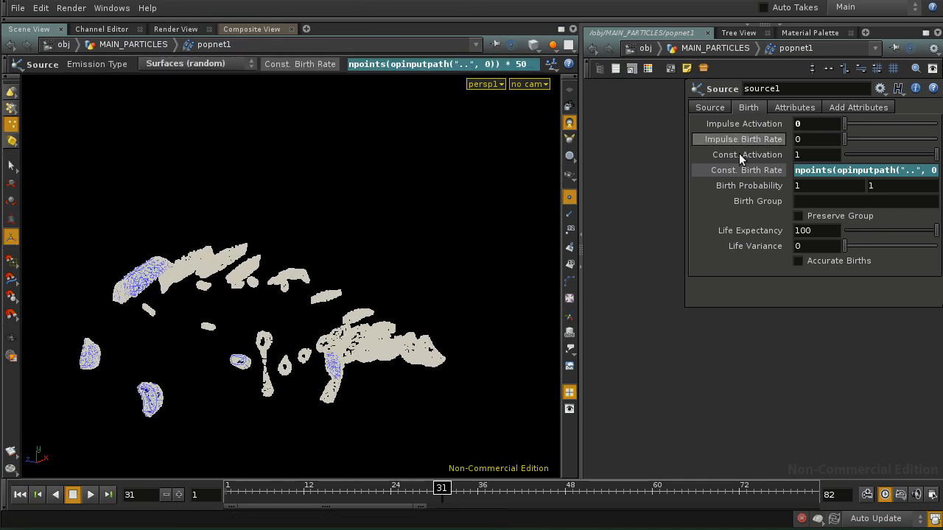
Step: Set source1's Initial Velocity attribute to Add to inherited velocity
{"action": "left_click", "coordinate": [856, 107]}
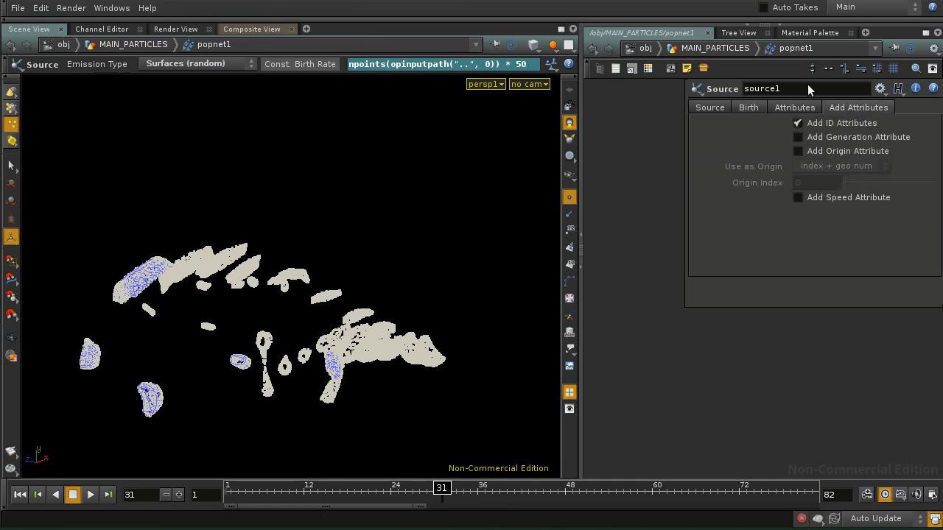
{"action": "left_click", "coordinate": [795, 108]}
{"action": "left_click", "coordinate": [811, 155]}
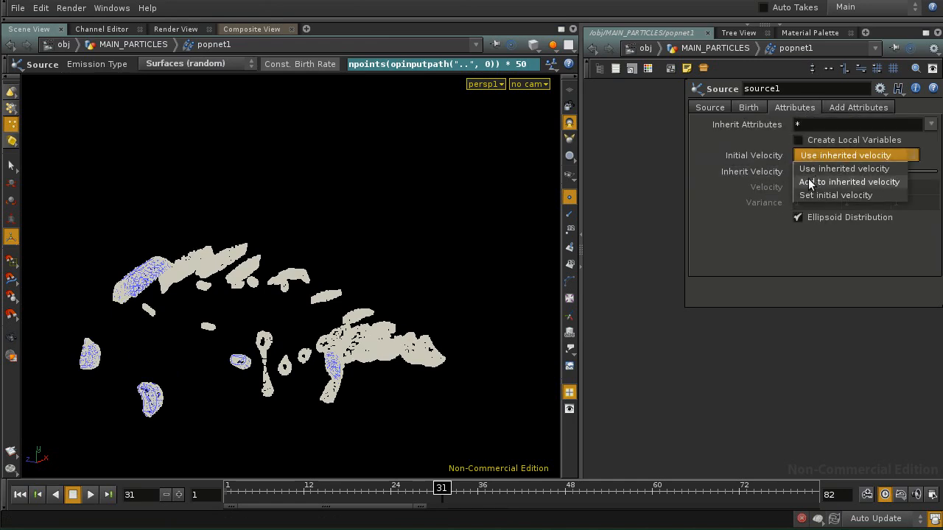
{"action": "left_click", "coordinate": [809, 178]}
{"action": "left_click_drag", "start_coordinate": [845, 175], "coordinate": [934, 177]}
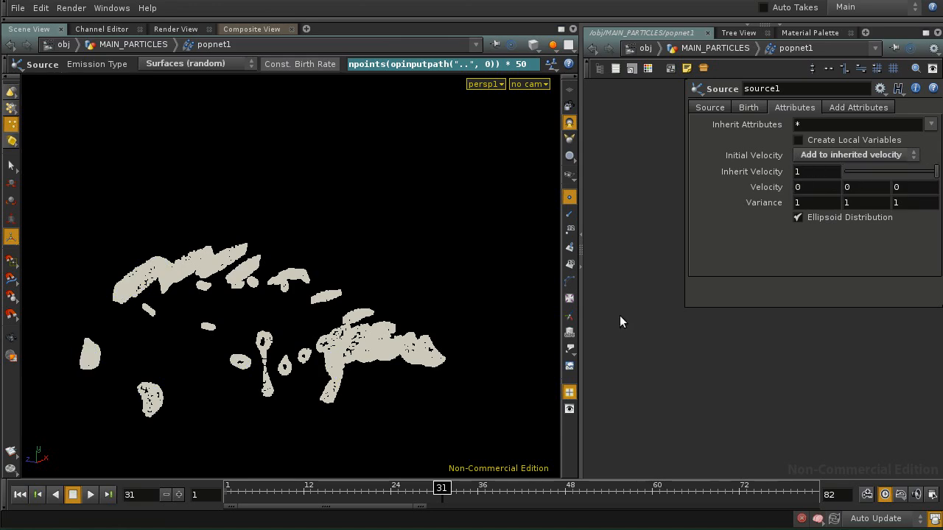
Step: Replay the simulation from the first frame to frame 36 and turn off the orange velocity trails in the viewport
{"action": "left_click", "coordinate": [19, 494]}
{"action": "left_click", "coordinate": [88, 495]}
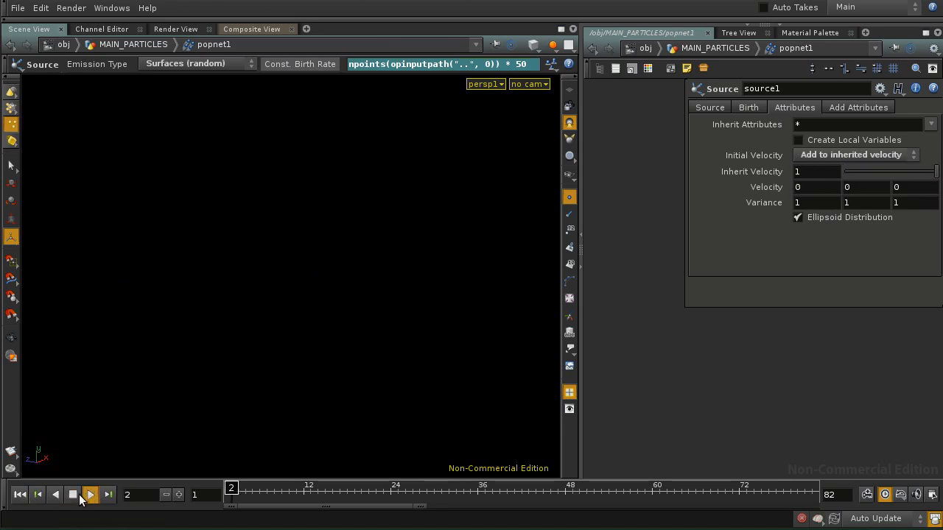
{"action": "left_click", "coordinate": [74, 496]}
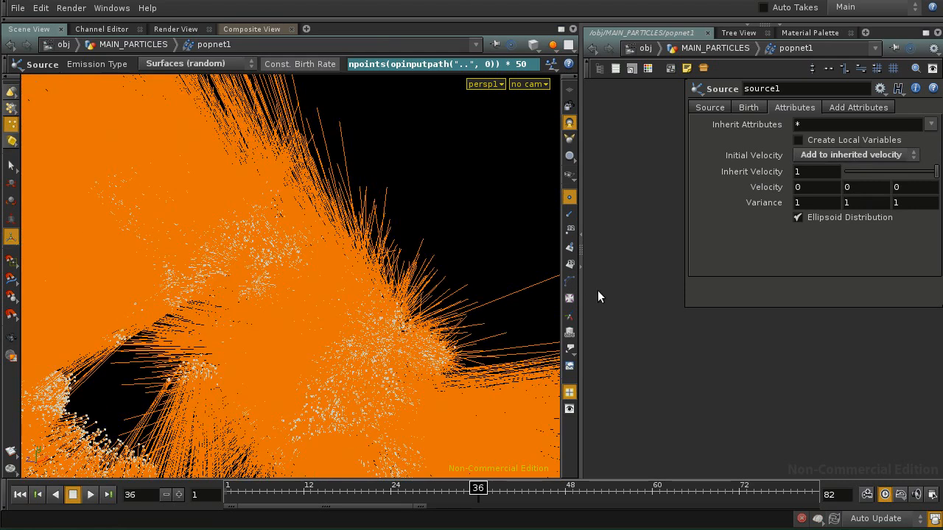
{"action": "left_click", "coordinate": [569, 349]}
{"action": "left_click", "coordinate": [580, 366]}
Step: Replay the simulation from the first frame to frame 49, examine the overall particle spread, and play it once more
{"action": "left_click", "coordinate": [20, 495]}
{"action": "left_click", "coordinate": [89, 496]}
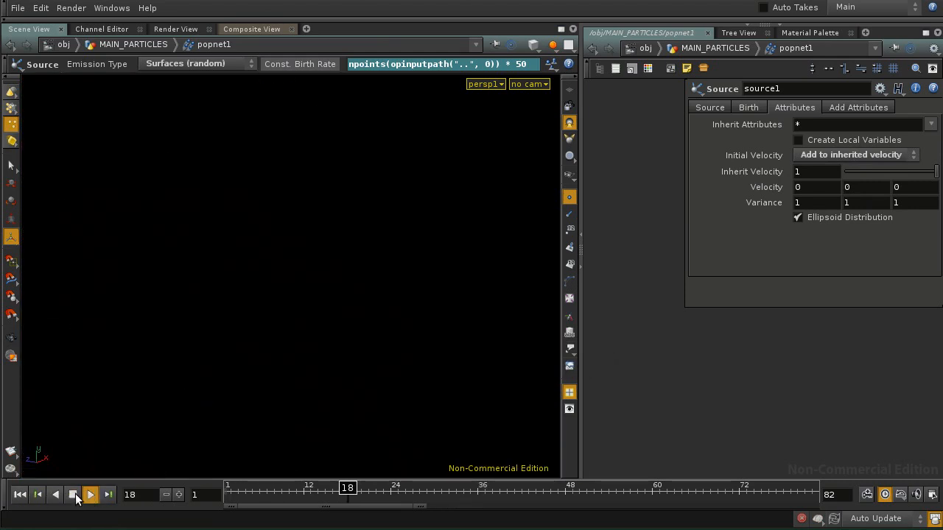
{"action": "left_click", "coordinate": [74, 495]}
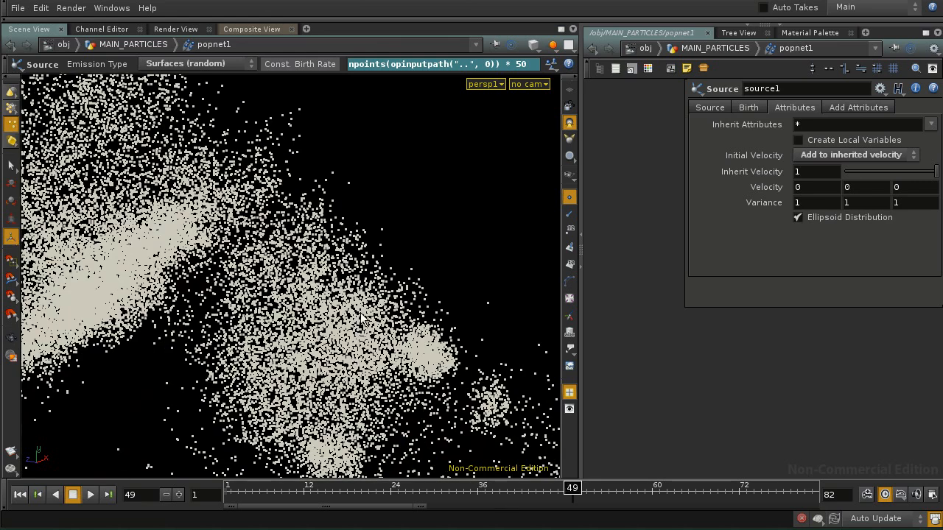
{"action": "right_click_drag", "start_coordinate": [383, 317], "coordinate": [179, 400], "text": "alt"}
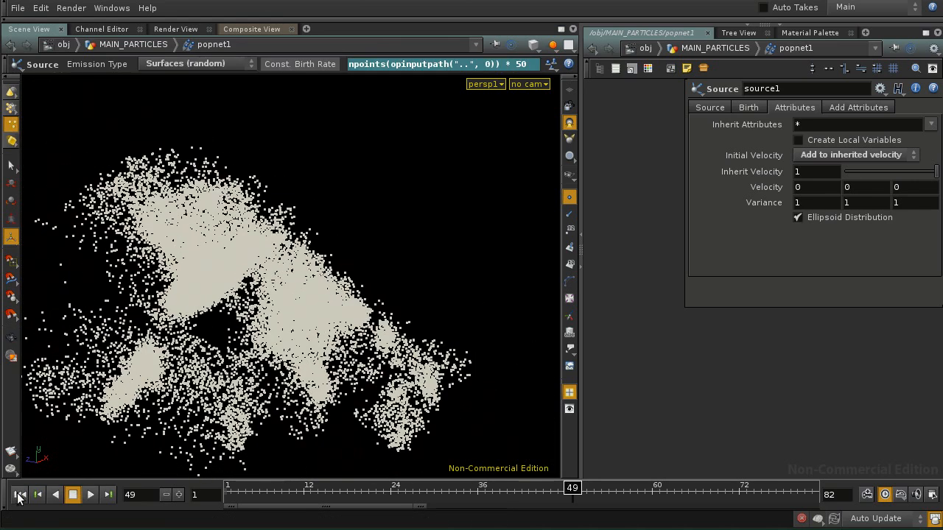
{"action": "left_click", "coordinate": [20, 495]}
{"action": "left_click", "coordinate": [86, 498]}
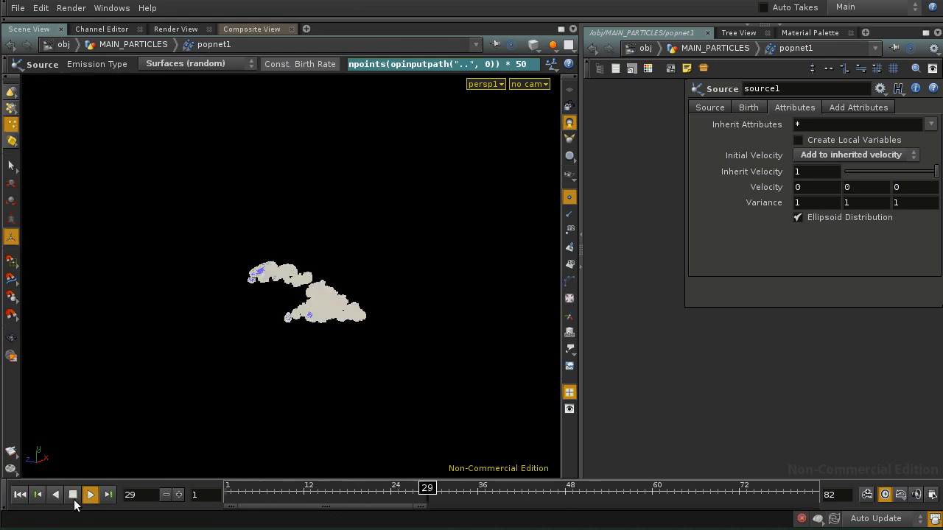
{"action": "left_click", "coordinate": [73, 495]}
Step: Restart playback from the first frame, step forward to frame 27, and examine the gaps between the emitted clusters up close
{"action": "left_click", "coordinate": [22, 495]}
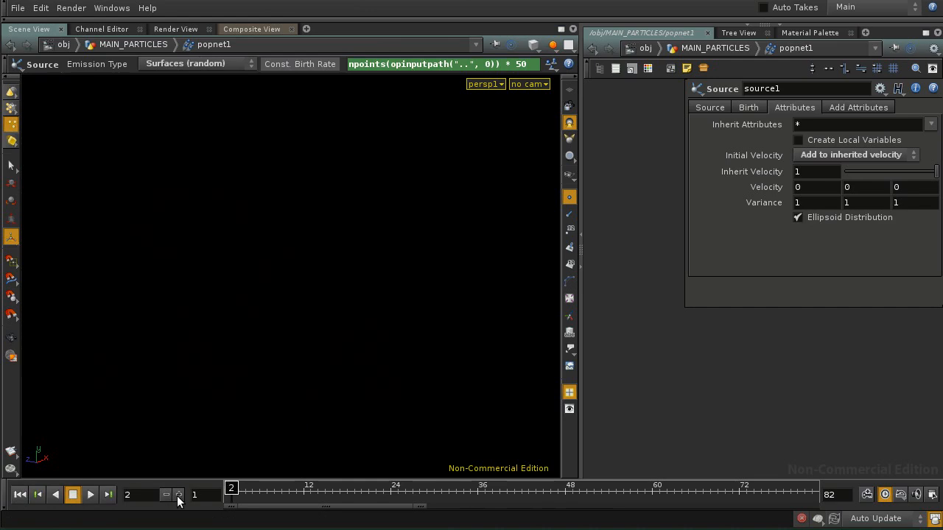
{"action": "left_click", "coordinate": [90, 498]}
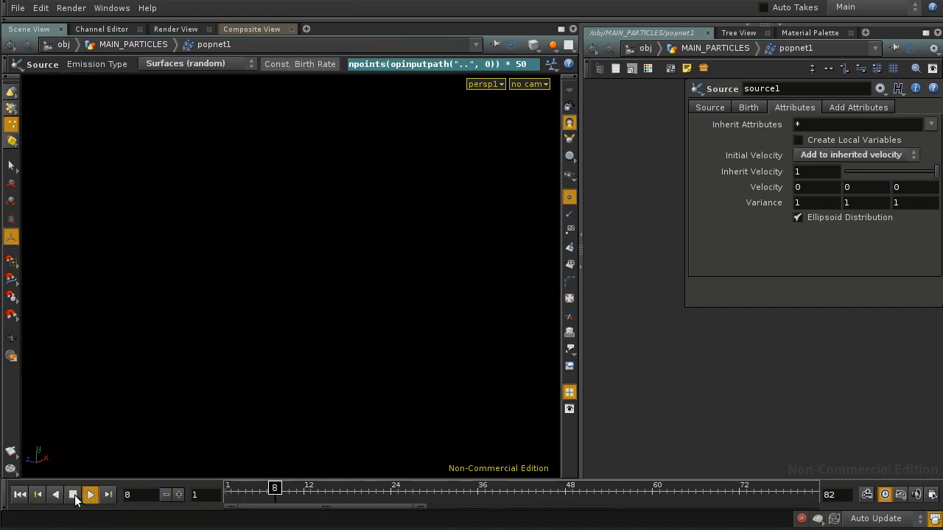
{"action": "left_click", "coordinate": [77, 498]}
{"action": "left_click", "coordinate": [179, 494]}
{"action": "left_click", "coordinate": [179, 494]}
{"action": "left_click", "coordinate": [179, 495]}
{"action": "left_click", "coordinate": [180, 493]}
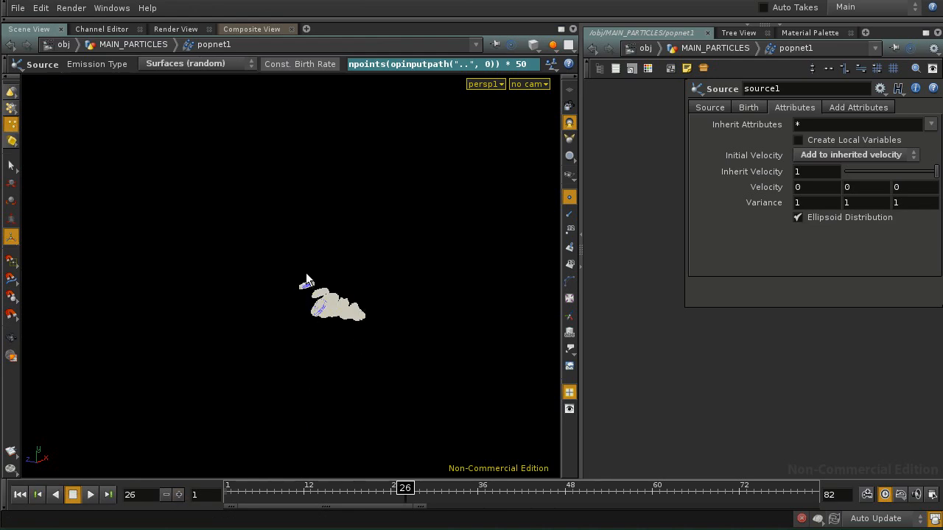
{"action": "left_click", "coordinate": [180, 495]}
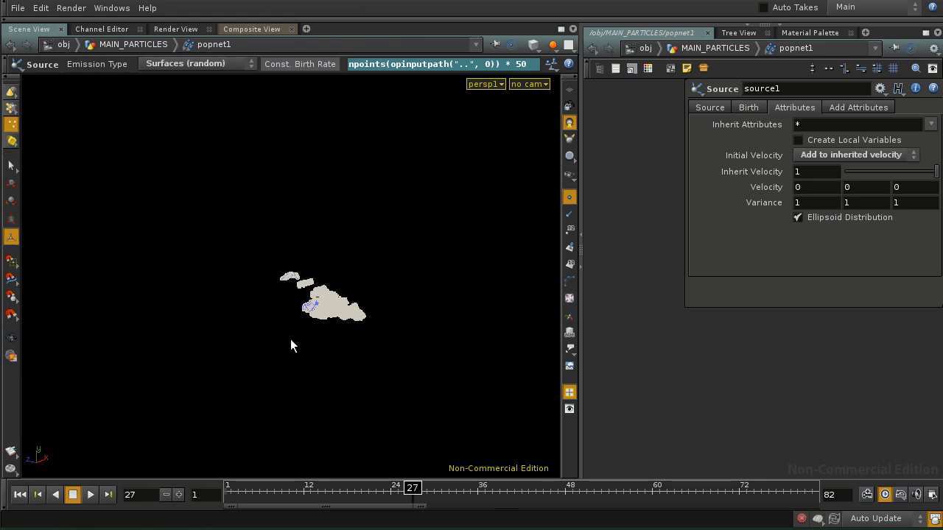
{"action": "right_click_drag", "start_coordinate": [265, 326], "coordinate": [514, 353], "text": "alt"}
{"action": "middle_click_drag", "start_coordinate": [482, 352], "coordinate": [436, 337], "text": "alt"}
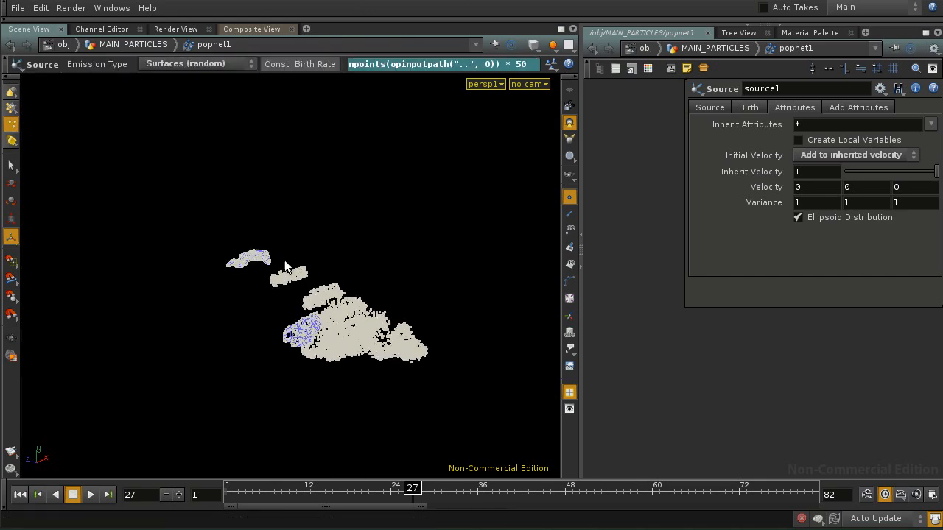
Step: Advance the simulation to frame 28 and set source1's Inherit Velocity to 0.336
{"action": "left_click", "coordinate": [178, 495]}
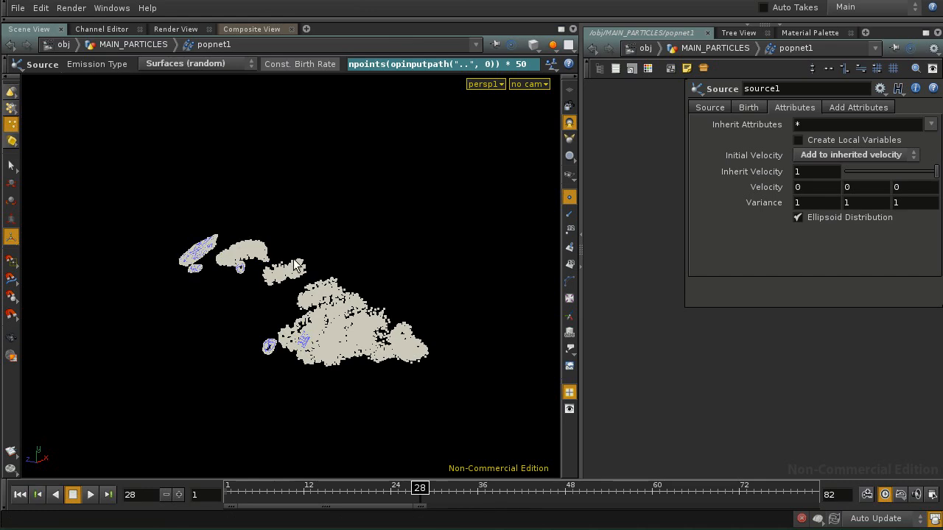
{"action": "left_click", "coordinate": [832, 155]}
{"action": "left_click", "coordinate": [833, 156]}
{"action": "mouse_move", "coordinate": [878, 170]}
{"action": "left_mouse_down"}
{"action": "mouse_move", "coordinate": [899, 171]}
{"action": "mouse_move", "coordinate": [876, 177]}
{"action": "left_mouse_up"}
{"action": "middle_click_drag", "start_coordinate": [755, 203], "coordinate": [757, 208]}
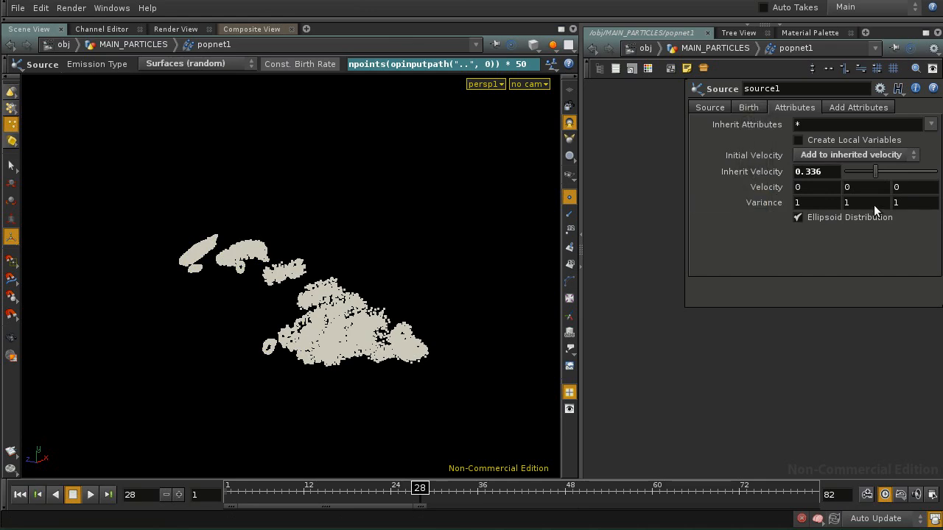
Step: Replay the simulation from the first frame twice and examine how the emitted particle clusters spread
{"action": "left_click", "coordinate": [20, 495]}
{"action": "left_click", "coordinate": [90, 495]}
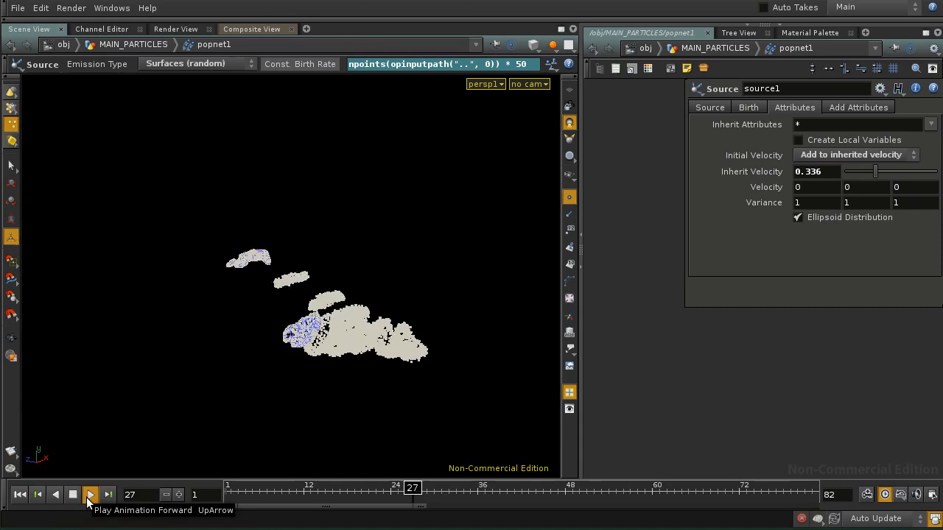
{"action": "left_click", "coordinate": [73, 498]}
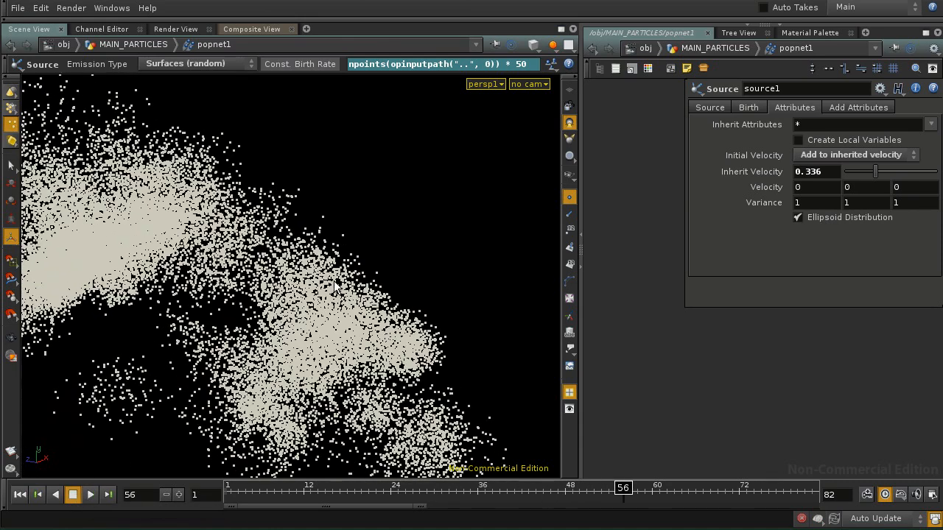
{"action": "left_click", "coordinate": [20, 495]}
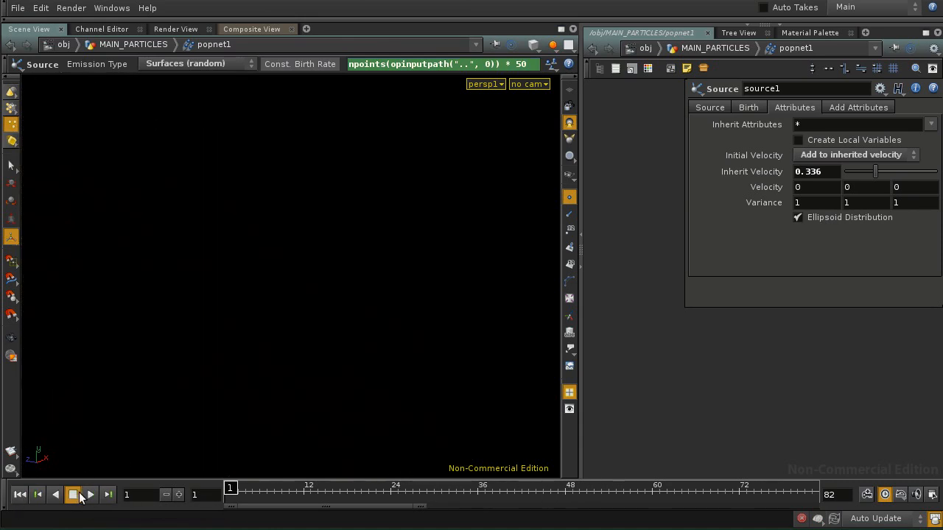
{"action": "left_click", "coordinate": [90, 495]}
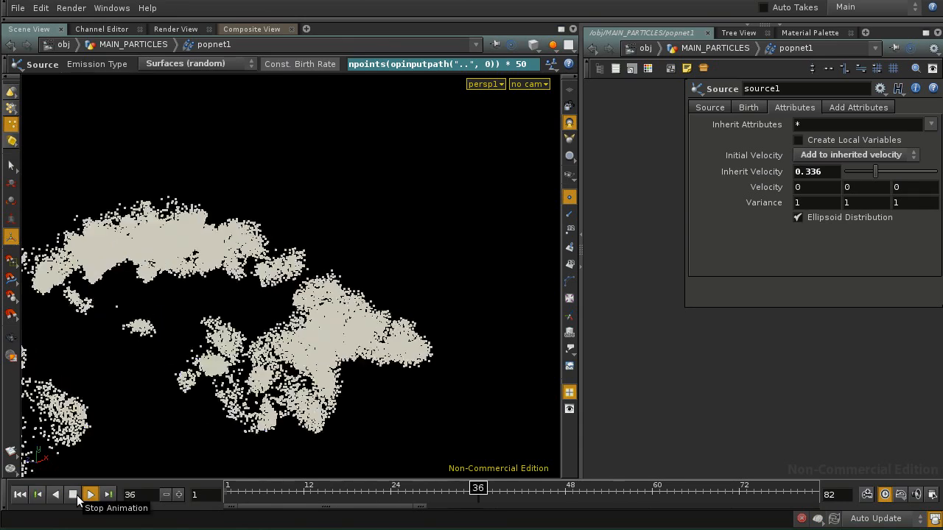
{"action": "left_click", "coordinate": [72, 495]}
{"action": "key", "text": "Escape"}
Step: Replay the simulation from the first frame to frame 50 and examine the particle cloud from other angles
{"action": "right_click_drag", "start_coordinate": [390, 321], "coordinate": [247, 322]}
{"action": "mouse_move", "coordinate": [247, 322]}
{"action": "left_mouse_down"}
{"action": "mouse_move", "coordinate": [257, 325]}
{"action": "mouse_move", "coordinate": [243, 324]}
{"action": "left_mouse_up"}
{"action": "left_click", "coordinate": [19, 498]}
{"action": "left_click", "coordinate": [90, 495]}
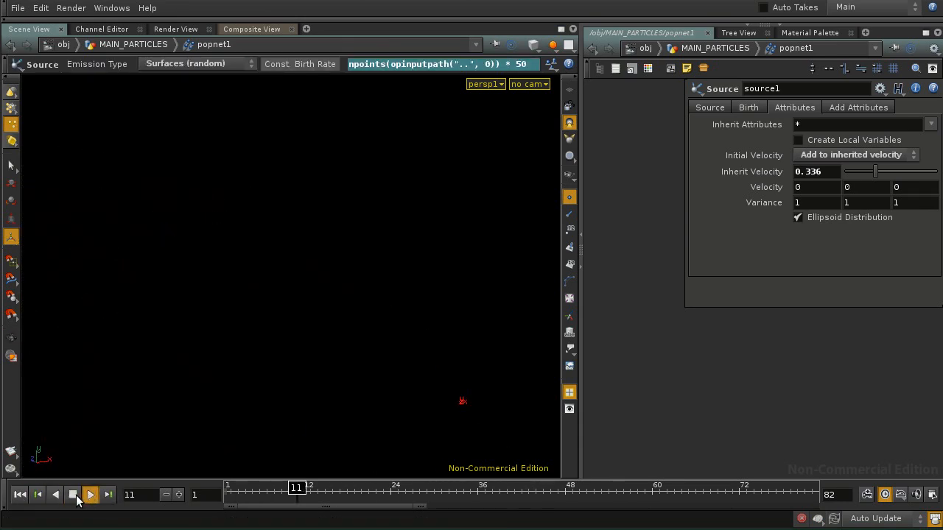
{"action": "left_click", "coordinate": [73, 495]}
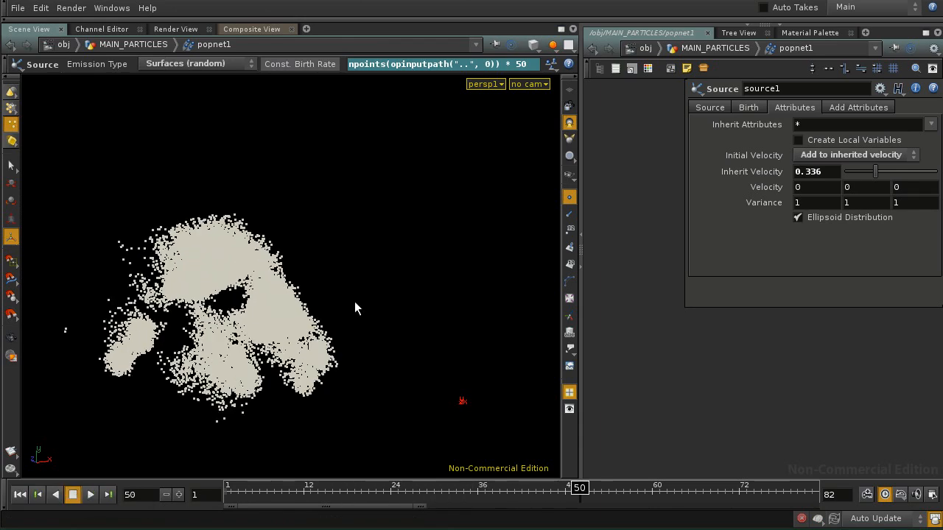
{"action": "key", "text": "Escape"}
{"action": "left_click_drag", "start_coordinate": [353, 321], "coordinate": [331, 322]}
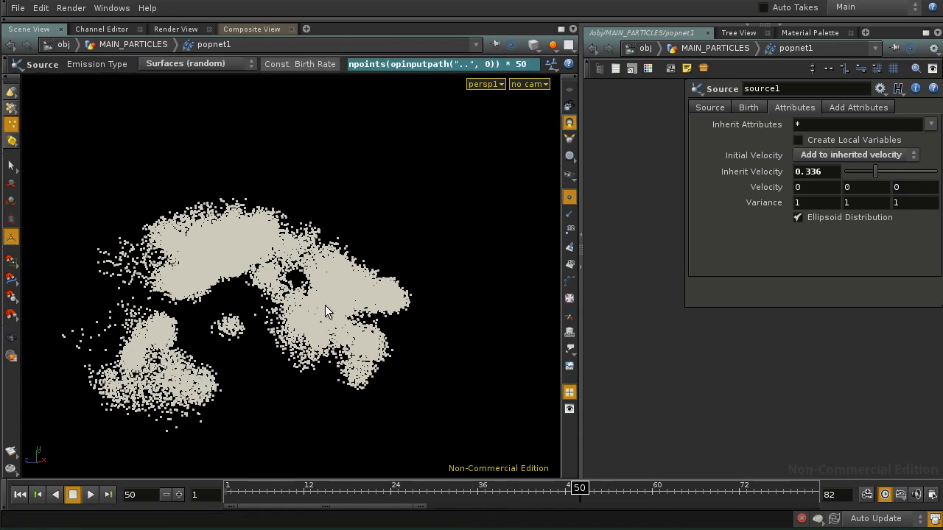
Step: Change source1's Const. Birth Rate expression to npoints(opinputpath("..", 0)) * 20
{"action": "left_click", "coordinate": [709, 107]}
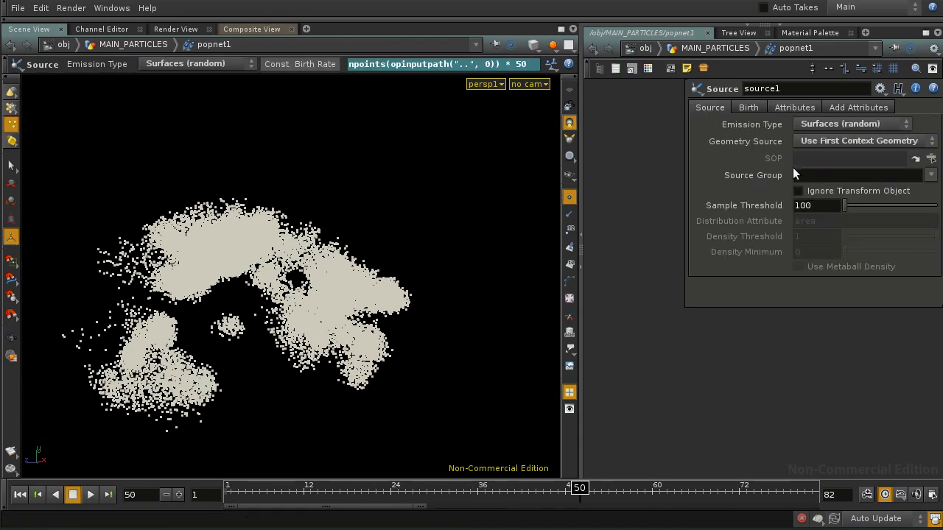
{"action": "left_click", "coordinate": [749, 107]}
{"action": "left_click_drag", "start_coordinate": [876, 169], "coordinate": [927, 165]}
{"action": "left_click", "coordinate": [933, 171]}
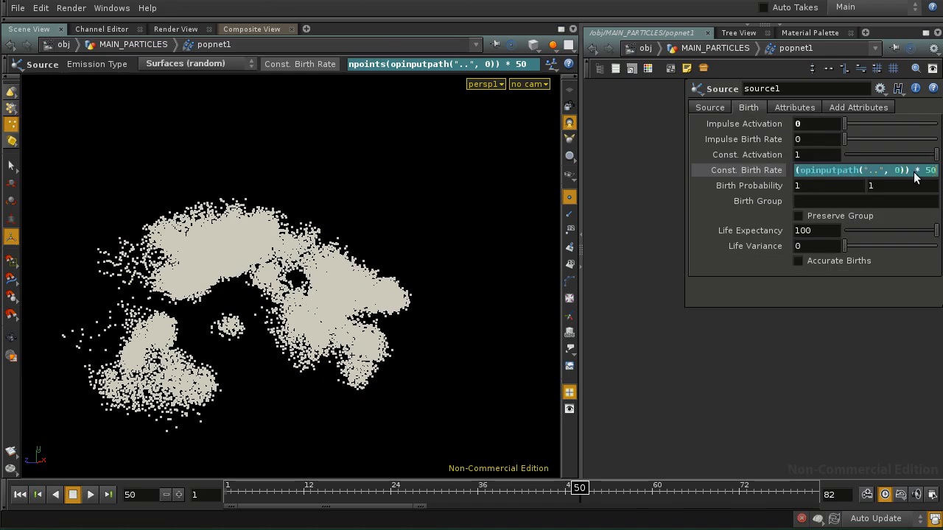
{"action": "left_click", "coordinate": [741, 170]}
{"action": "left_click", "coordinate": [740, 170]}
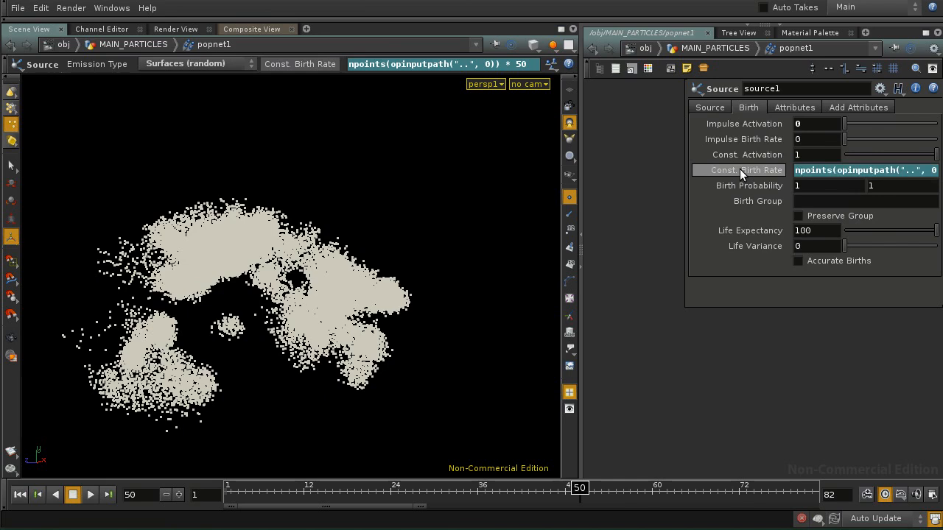
{"action": "left_click_drag", "start_coordinate": [935, 170], "coordinate": [928, 170]}
{"action": "left_click", "coordinate": [928, 170]}
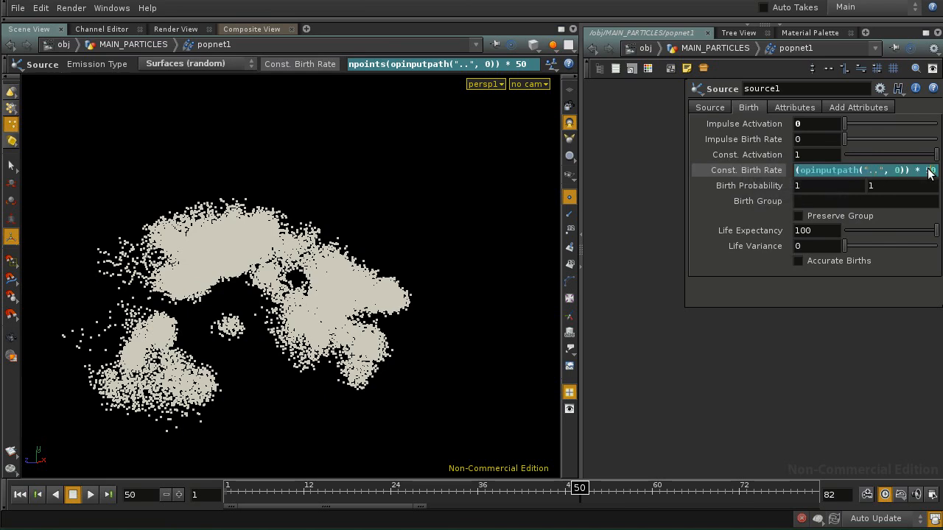
{"action": "key", "text": "Return"}
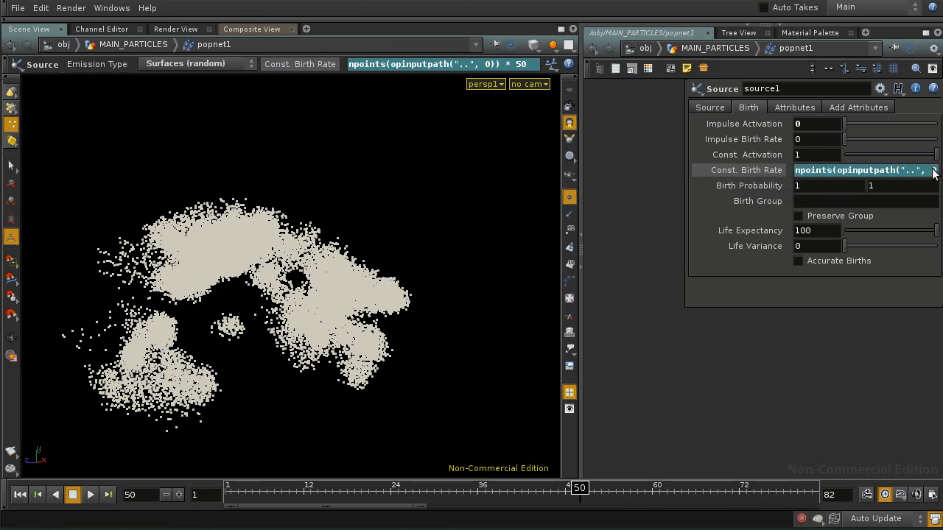
Step: Replay the simulation from the first frame to frame 45 and inspect the density of the particle cloud
{"action": "left_click", "coordinate": [19, 494]}
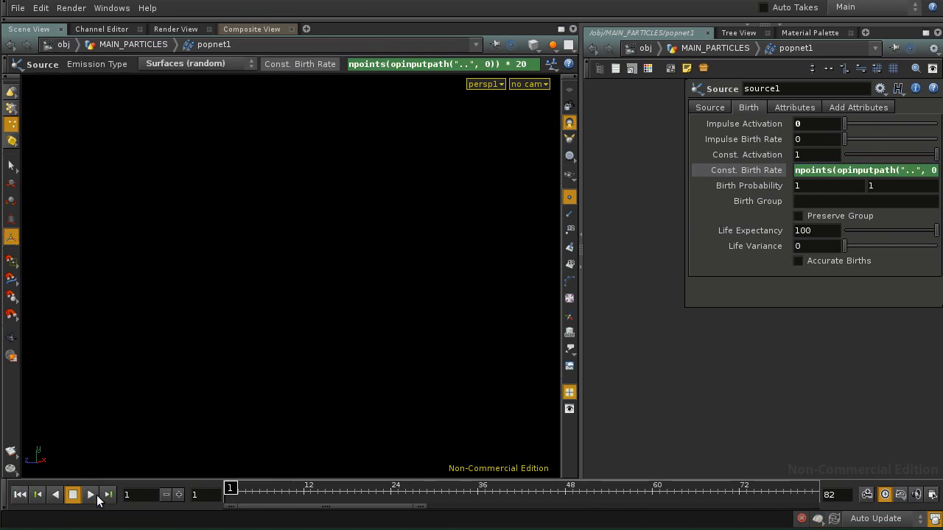
{"action": "left_click", "coordinate": [90, 495]}
{"action": "left_click", "coordinate": [74, 498]}
{"action": "left_click_drag", "start_coordinate": [297, 307], "coordinate": [295, 328]}
{"action": "right_click_drag", "start_coordinate": [295, 328], "coordinate": [283, 343]}
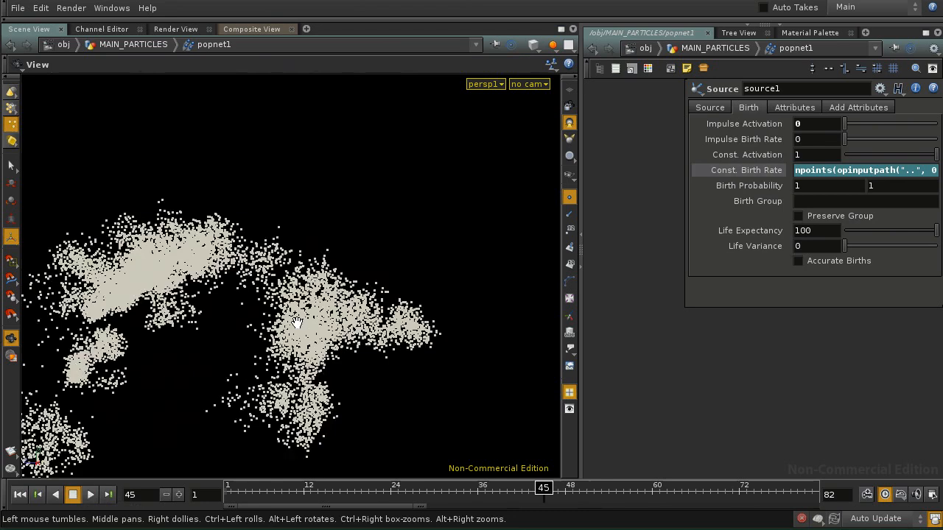
{"action": "middle_click_drag", "start_coordinate": [283, 342], "coordinate": [358, 286]}
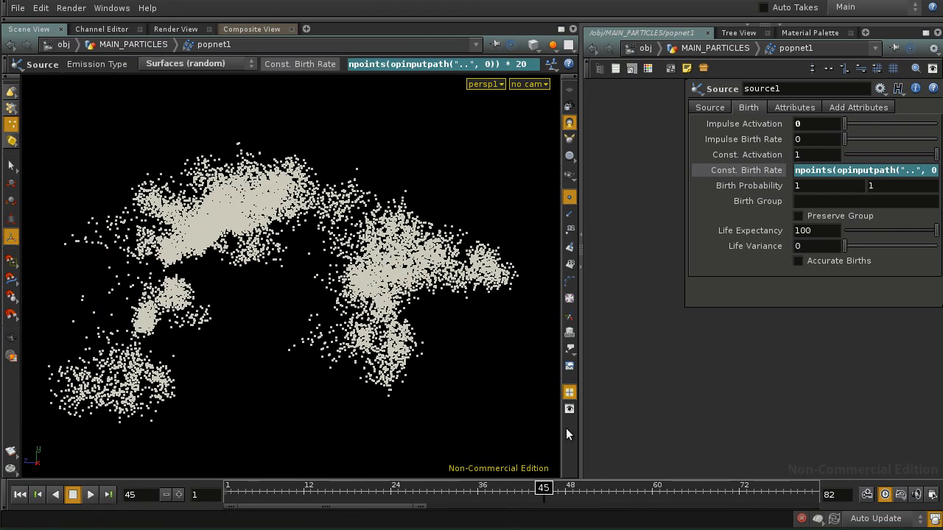
Step: Rewind to the first frame and play the simulation twice to review the particle motion over time
{"action": "mouse_move", "coordinate": [472, 493]}
{"action": "left_mouse_down"}
{"action": "mouse_move", "coordinate": [274, 492]}
{"action": "mouse_move", "coordinate": [157, 514]}
{"action": "left_mouse_up"}
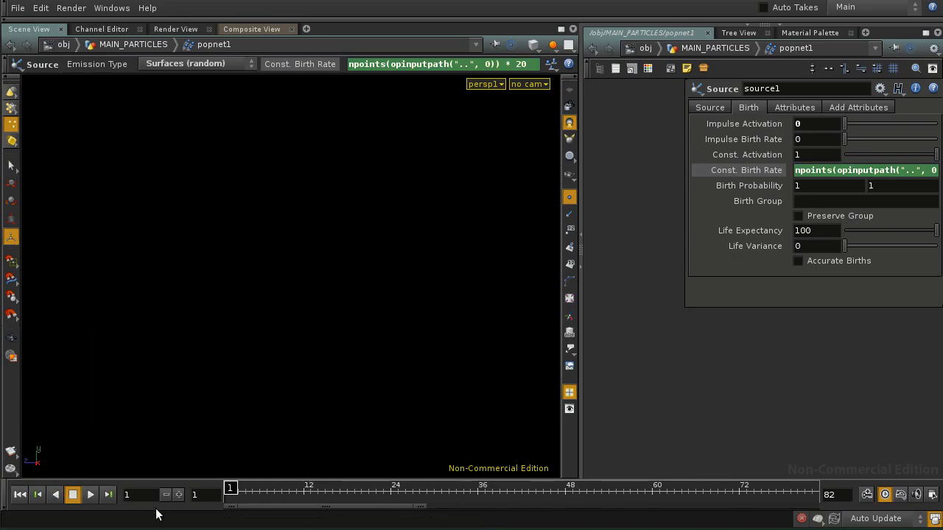
{"action": "left_click", "coordinate": [95, 495]}
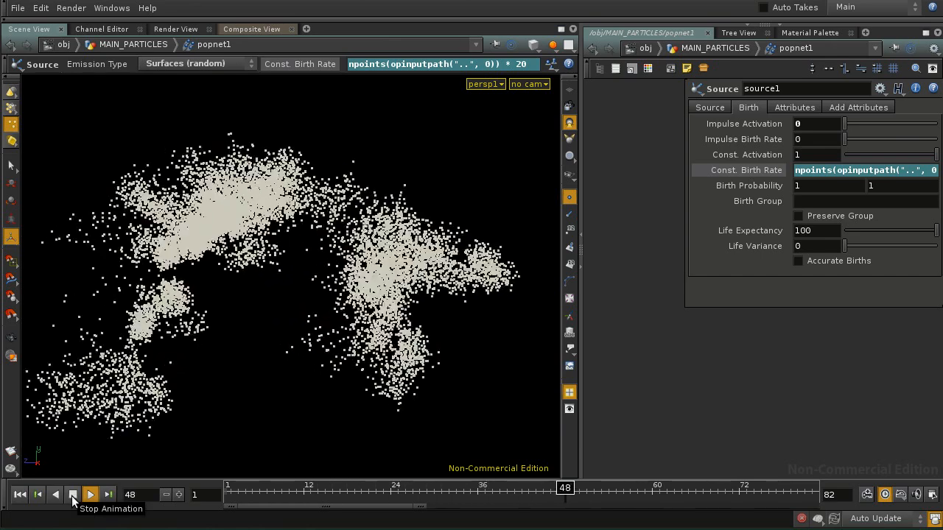
{"action": "left_click", "coordinate": [72, 496]}
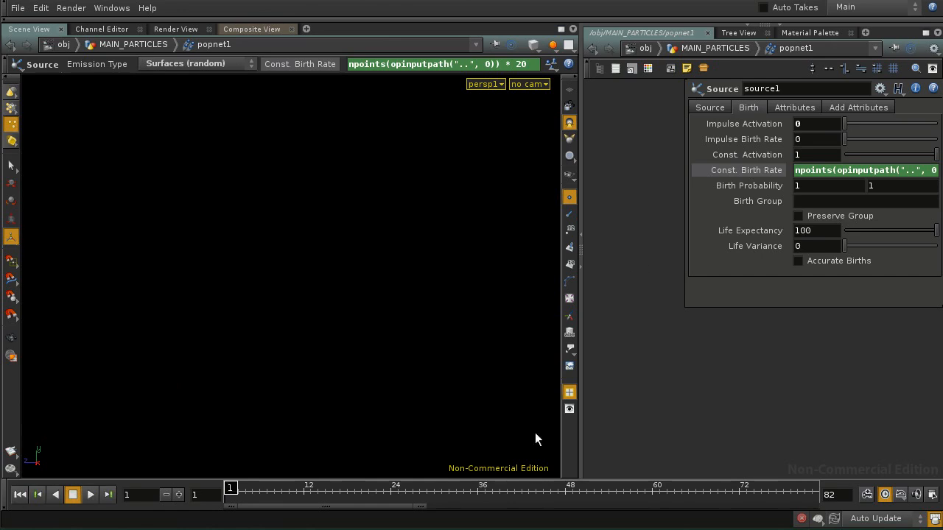
{"action": "left_click", "coordinate": [90, 495]}
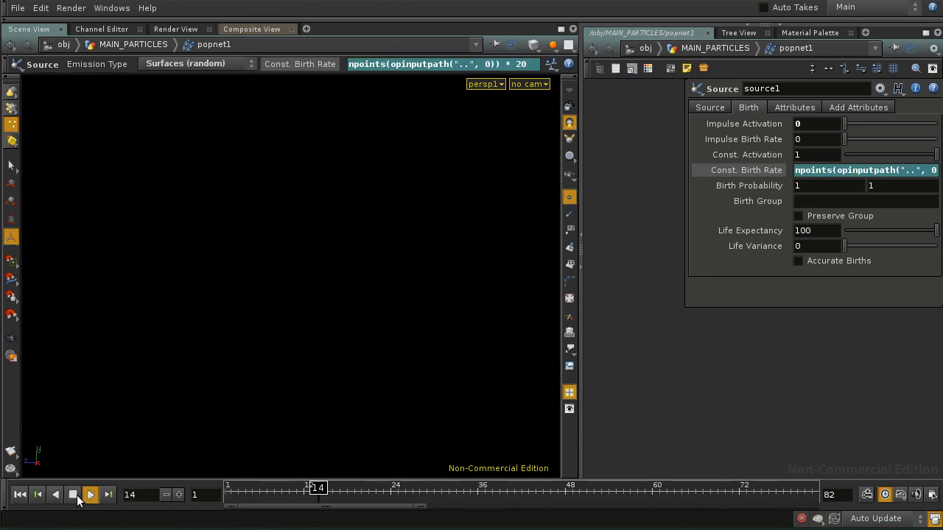
{"action": "left_click", "coordinate": [73, 496]}
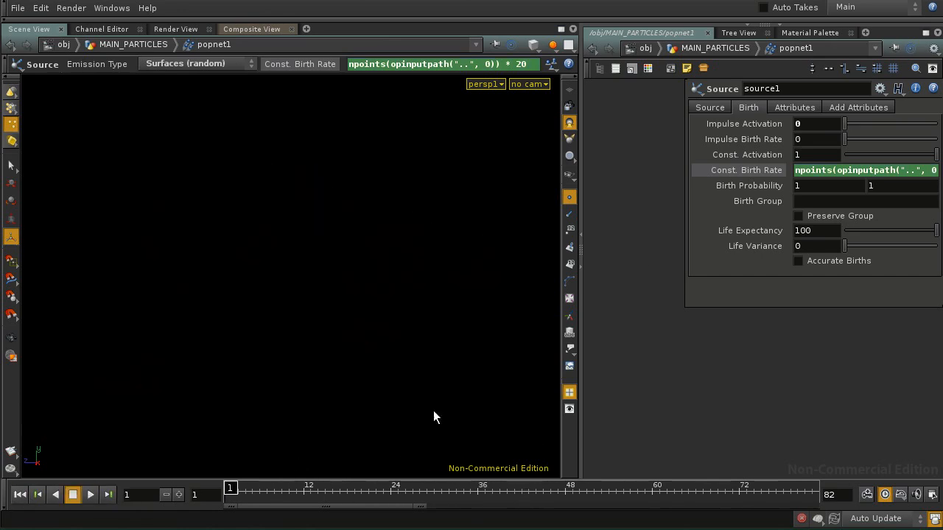
Step: Widen the network editor, bring the source1 node into view, and play the simulation to frame 34
{"action": "key", "text": "h"}
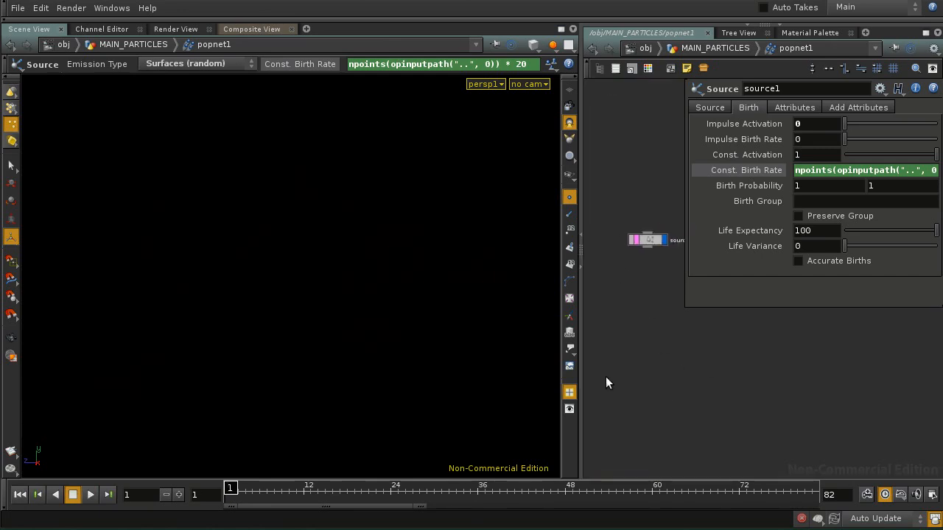
{"action": "left_click_drag", "start_coordinate": [582, 376], "coordinate": [430, 379]}
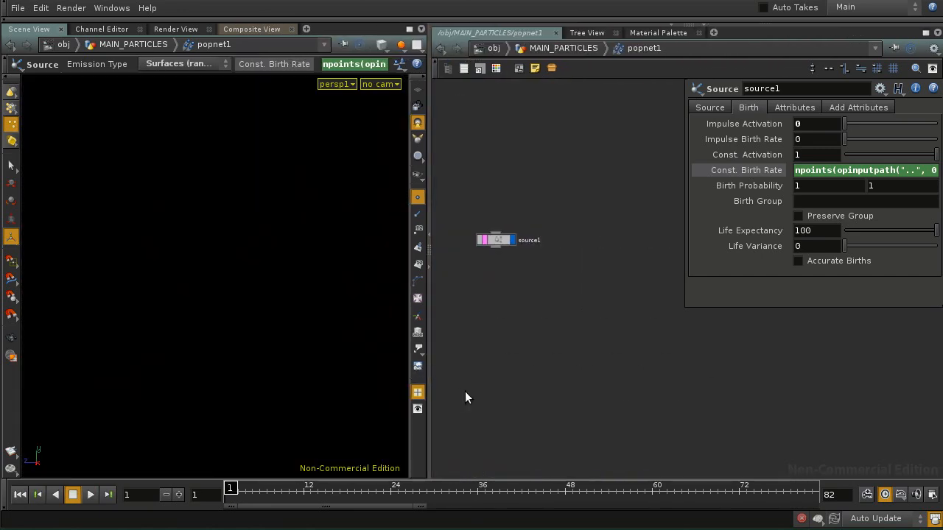
{"action": "left_click_drag", "start_coordinate": [430, 322], "coordinate": [446, 325]}
{"action": "left_click", "coordinate": [89, 496]}
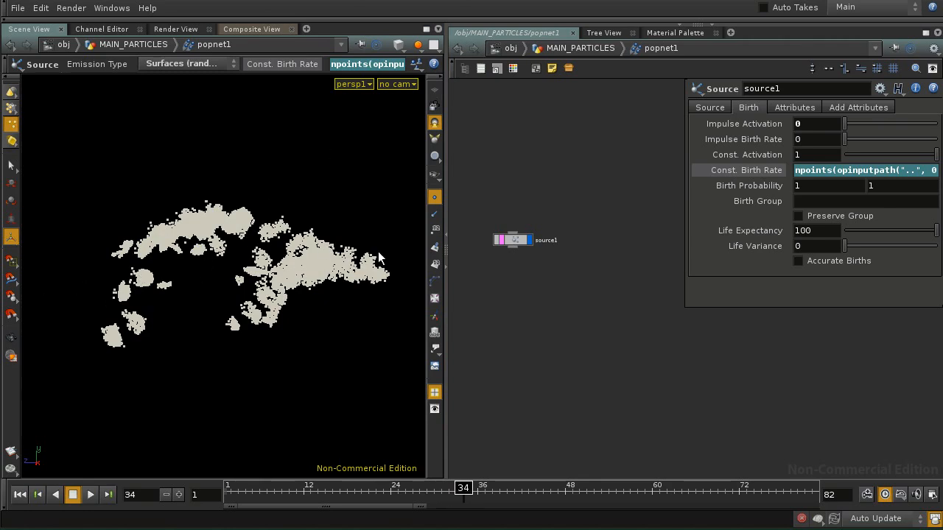
Step: Set source1's Inherit Velocity to 0.12 and replay the simulation from the first frame to about frame 77
{"action": "left_click_drag", "start_coordinate": [517, 238], "coordinate": [527, 199]}
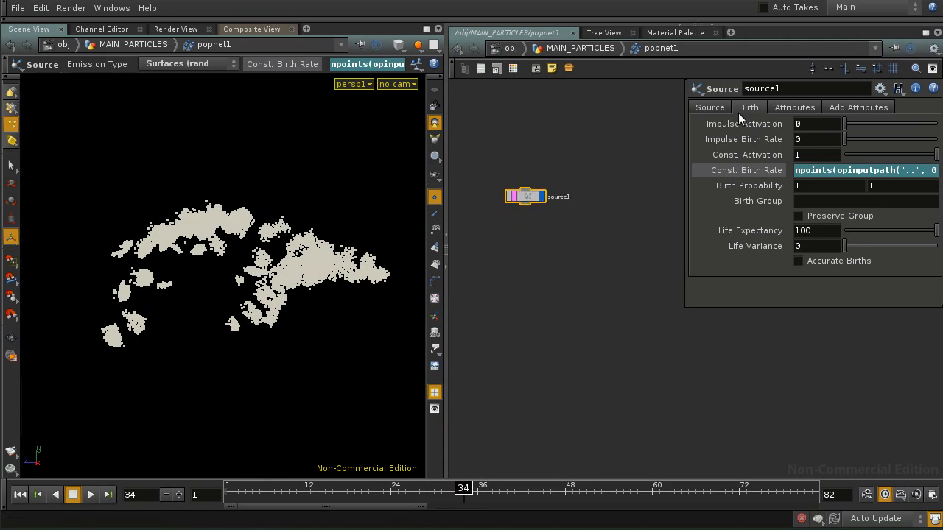
{"action": "left_click", "coordinate": [791, 106]}
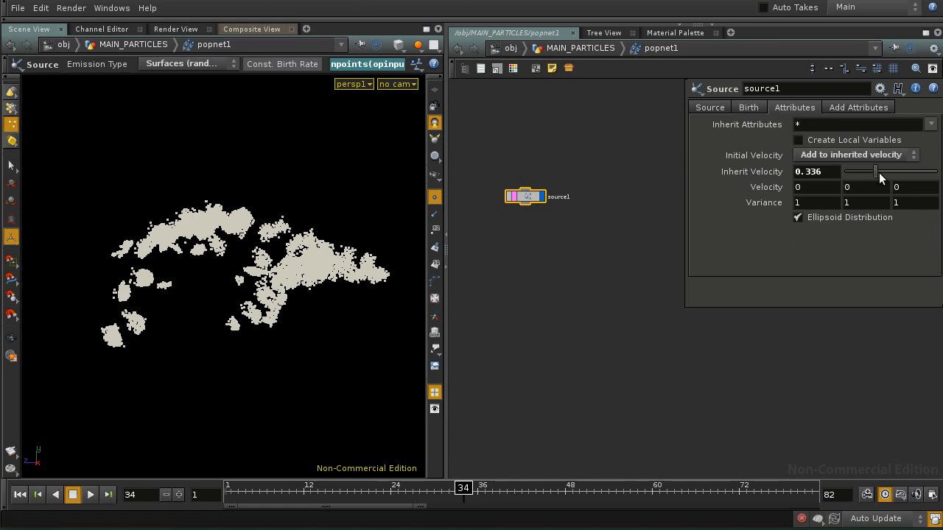
{"action": "left_click", "coordinate": [20, 494]}
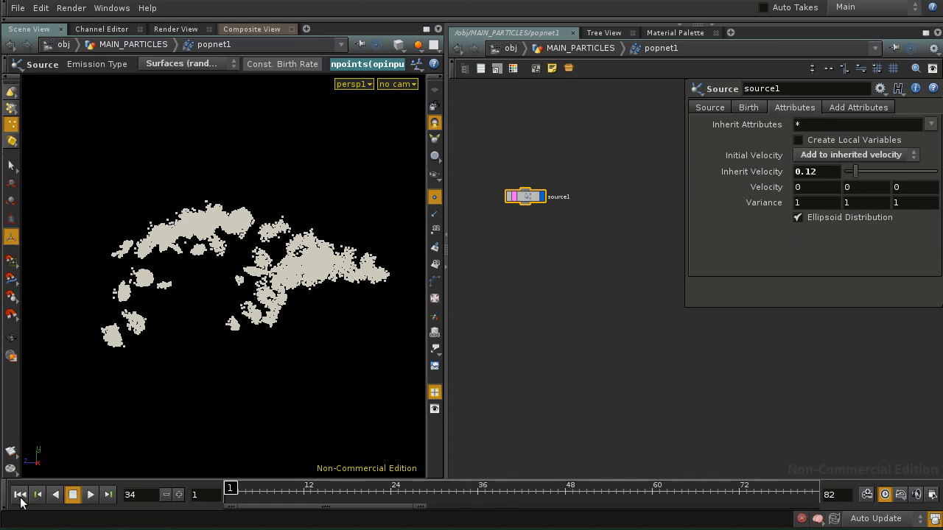
{"action": "left_click", "coordinate": [90, 494]}
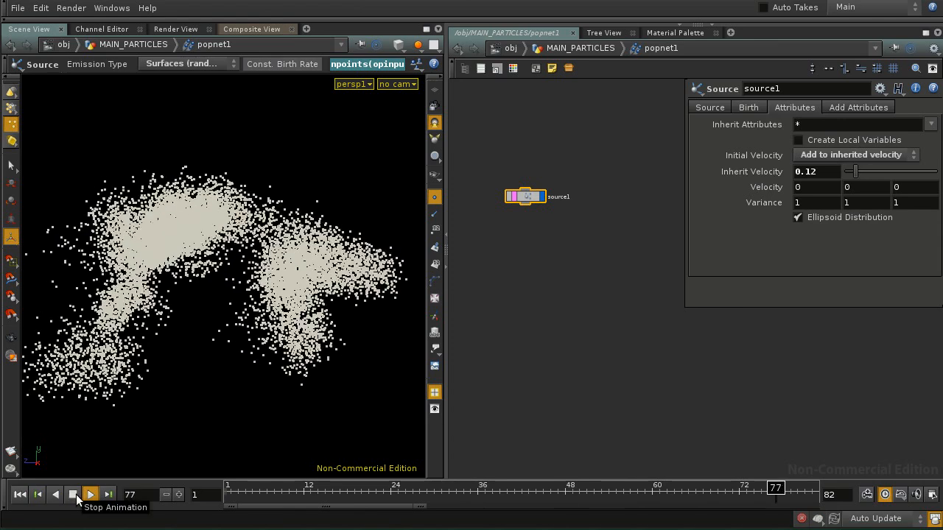
{"action": "left_click", "coordinate": [73, 495]}
Step: Set source1's velocity Variance to 0.6 on all three axes, replay the simulation, and return to the first frame
{"action": "left_click", "coordinate": [20, 495]}
{"action": "middle_click_drag", "start_coordinate": [764, 204], "coordinate": [724, 209]}
{"action": "left_click", "coordinate": [91, 495]}
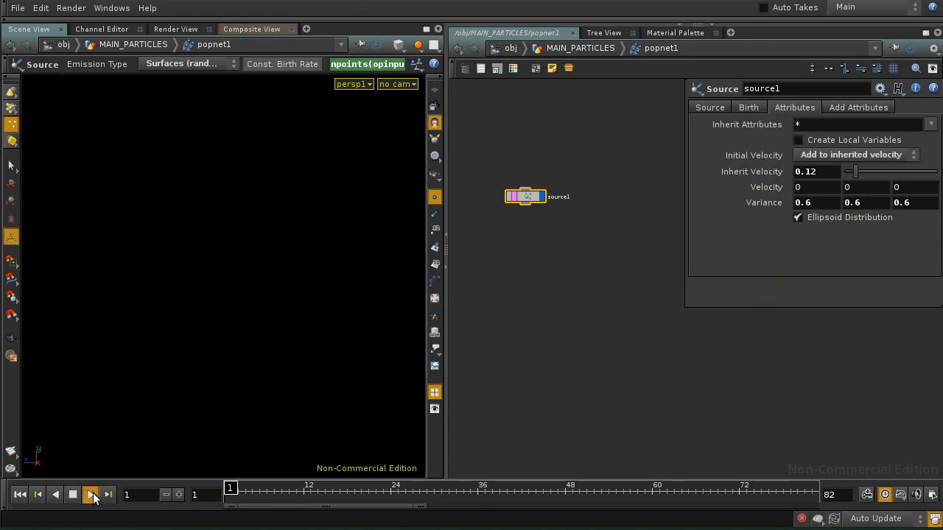
{"action": "left_click", "coordinate": [73, 494]}
{"action": "left_click", "coordinate": [20, 494]}
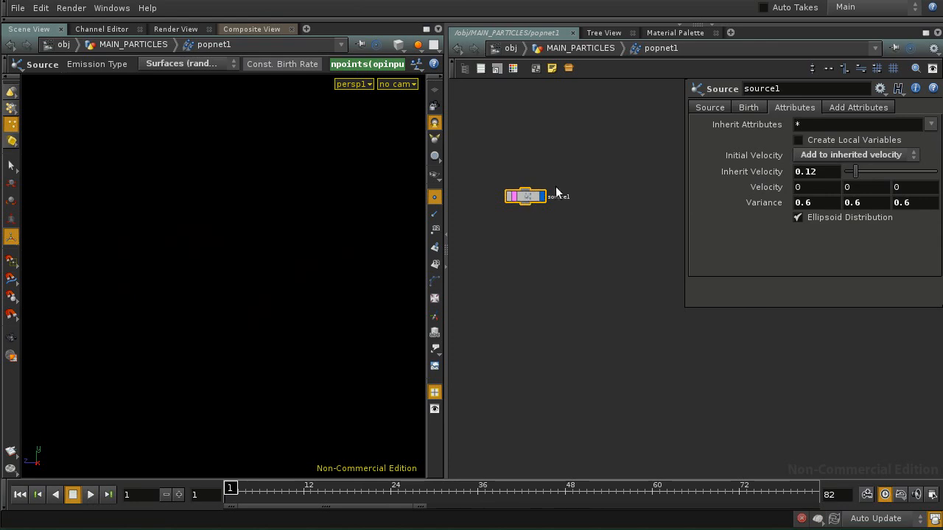
Step: Show the shelf tools and add a Gravity force after source1 in the particle network
{"action": "left_click", "coordinate": [578, 26]}
{"action": "left_click", "coordinate": [679, 216]}
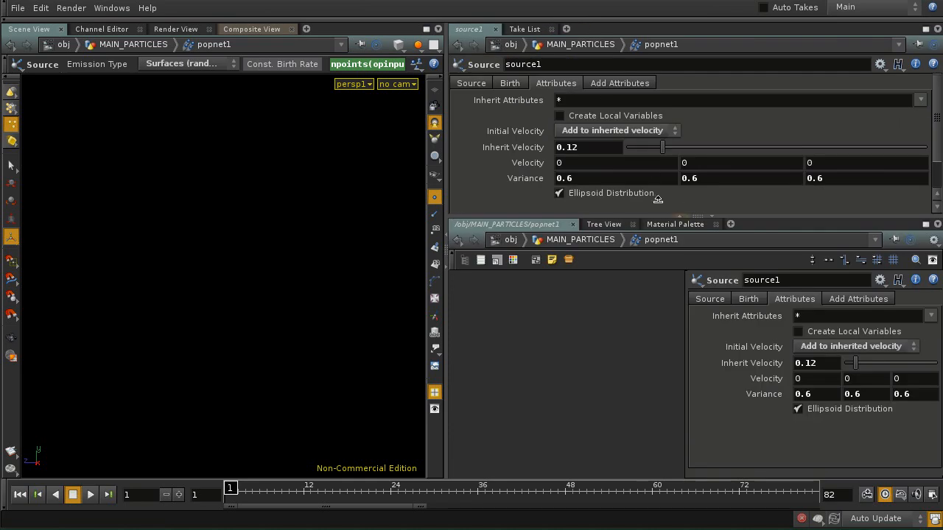
{"action": "left_click", "coordinate": [285, 18]}
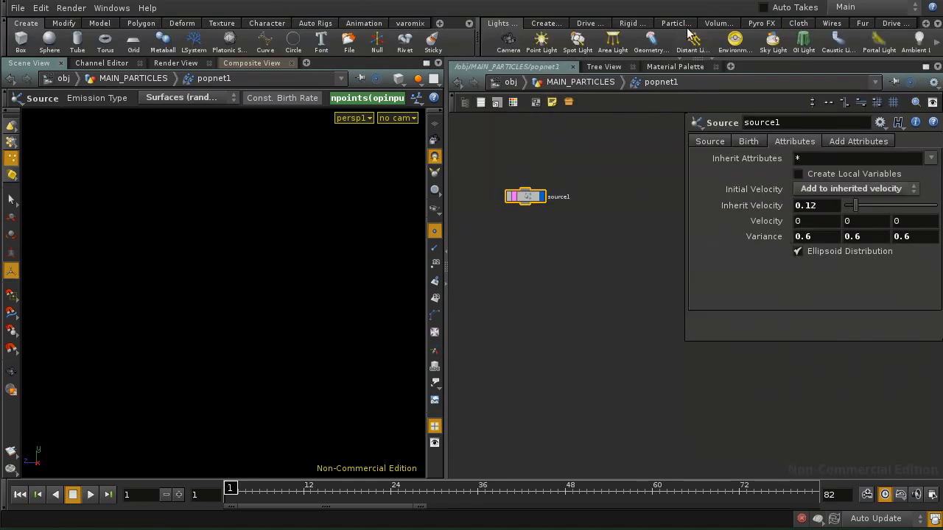
{"action": "left_click", "coordinate": [590, 23]}
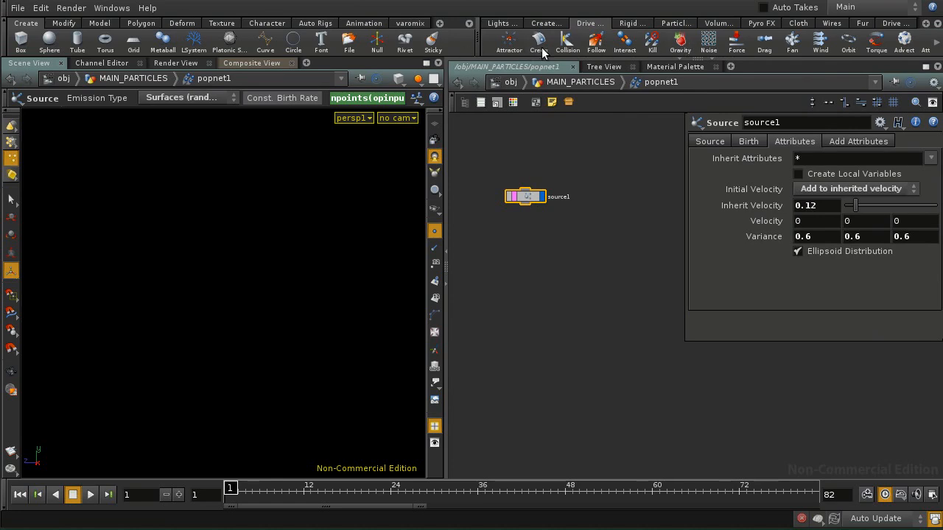
{"action": "left_click", "coordinate": [679, 49]}
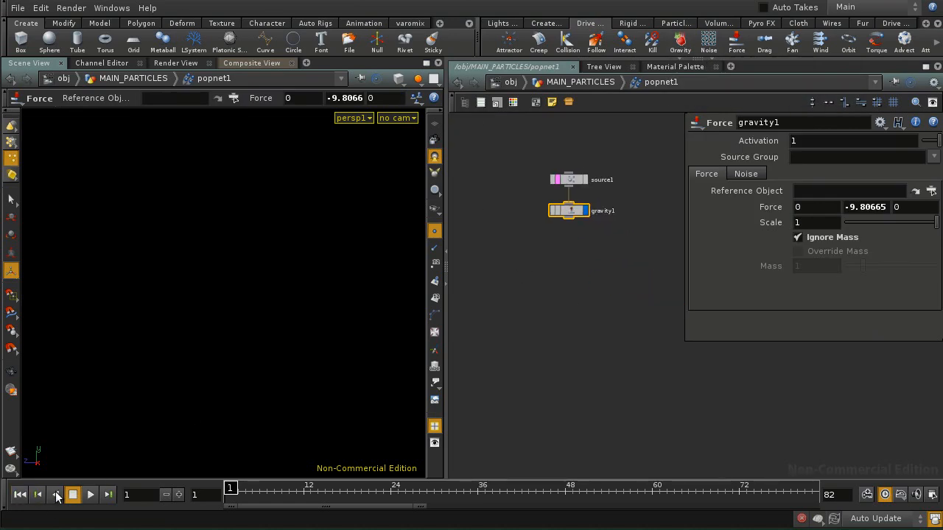
Step: Play the simulation with gravity1 active twice from the first frame, stopping in the mid-30s each time, and return to the first frame
{"action": "left_click", "coordinate": [87, 496]}
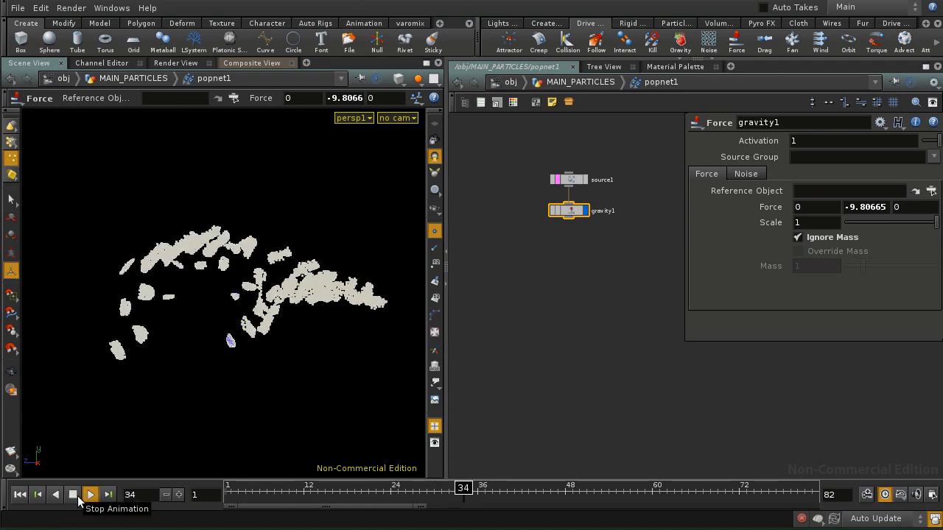
{"action": "left_click", "coordinate": [75, 497]}
{"action": "left_click", "coordinate": [22, 495]}
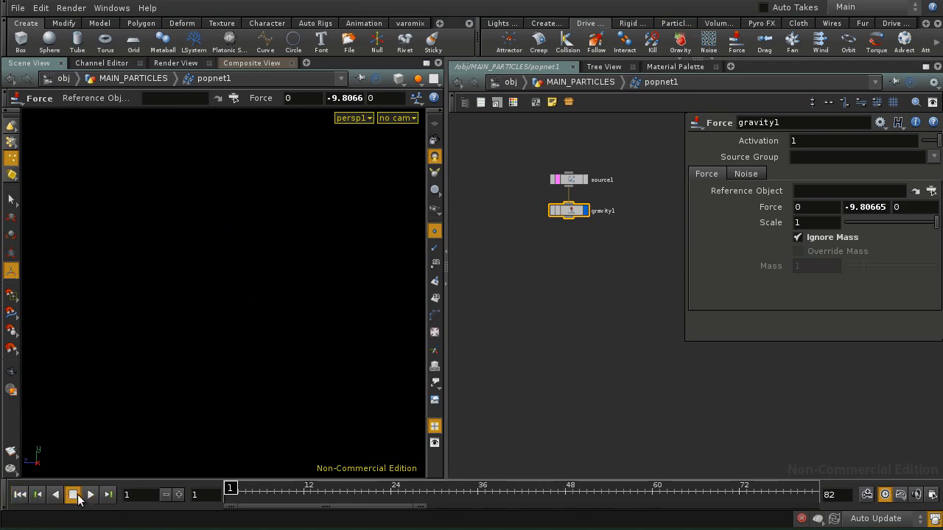
{"action": "left_click", "coordinate": [89, 496]}
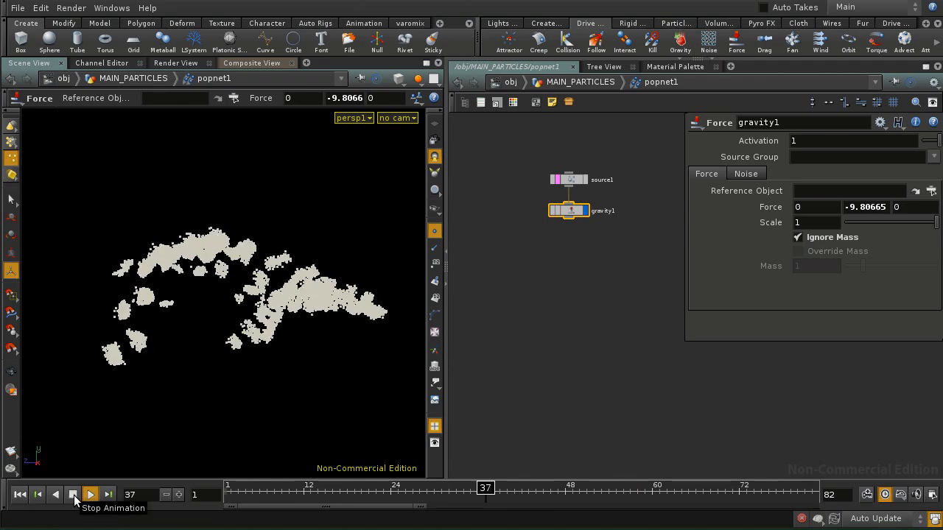
{"action": "left_click", "coordinate": [73, 498]}
{"action": "left_click", "coordinate": [20, 496]}
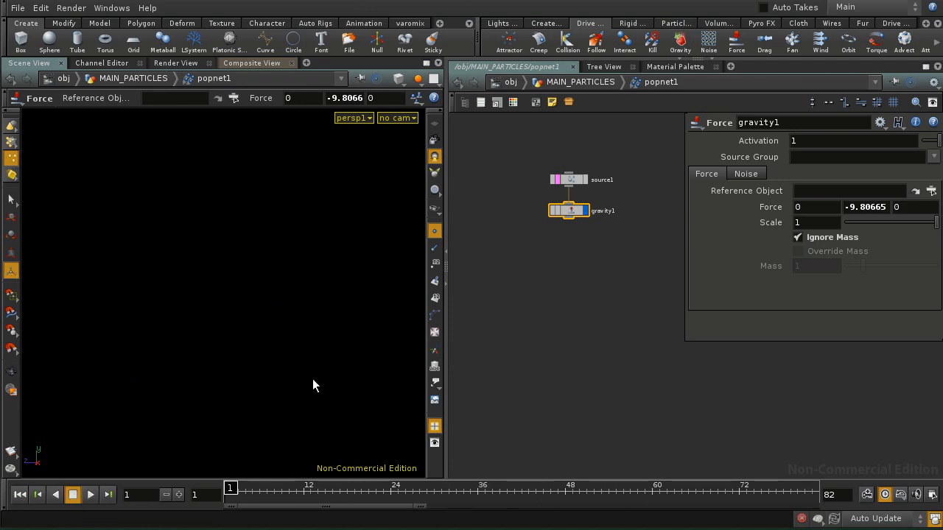
Step: Display the source1 node's output and replay the simulation from the first frame to compare the motion without gravity
{"action": "left_click", "coordinate": [574, 181]}
{"action": "left_click", "coordinate": [89, 495]}
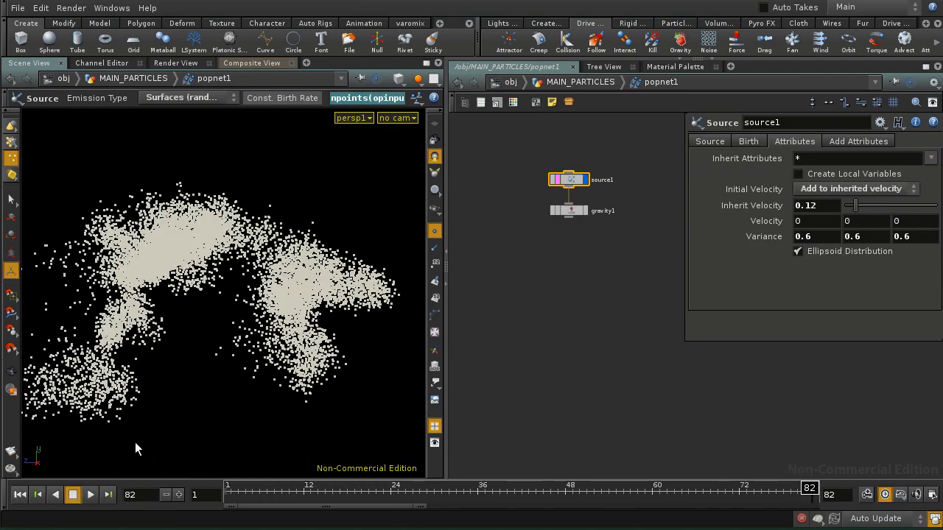
{"action": "left_click", "coordinate": [19, 495]}
{"action": "left_click", "coordinate": [87, 496]}
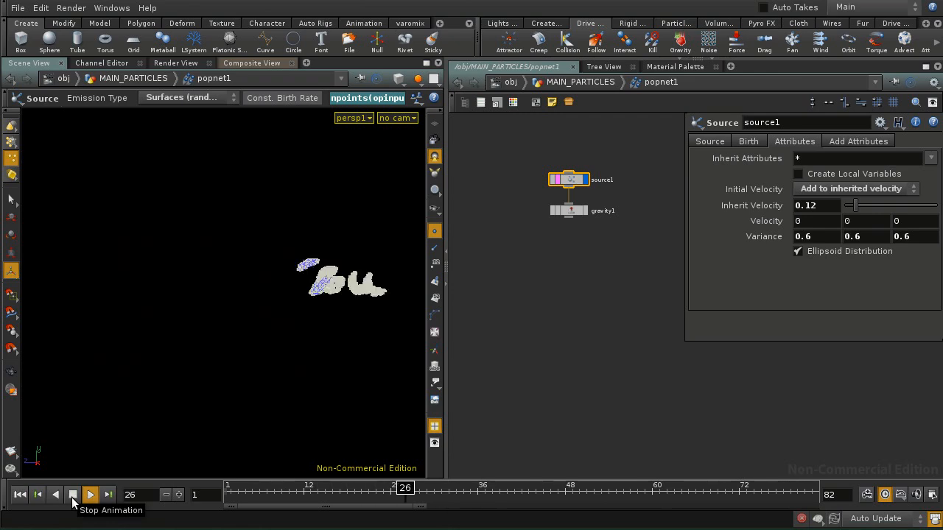
{"action": "left_click", "coordinate": [73, 498]}
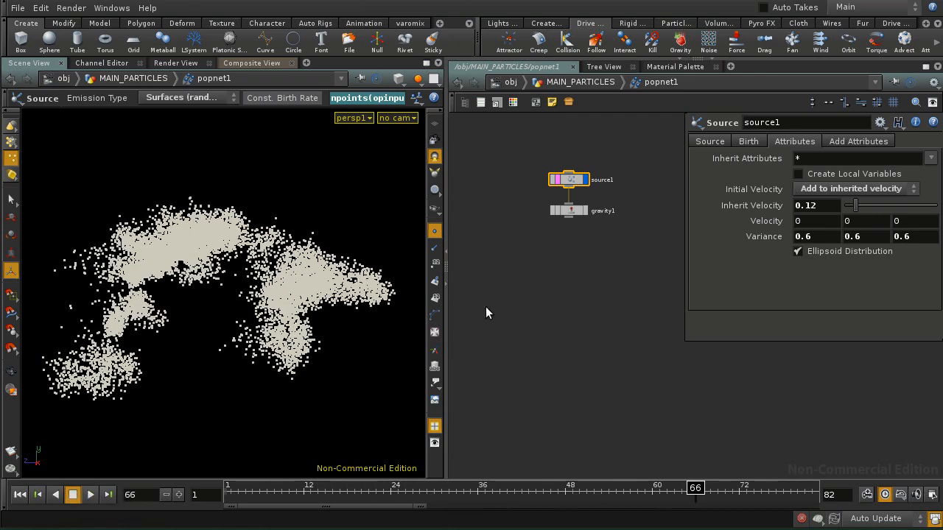
Step: Move gravity1 down to make room and add a Drag node below source1
{"action": "left_click_drag", "start_coordinate": [568, 211], "coordinate": [574, 254]}
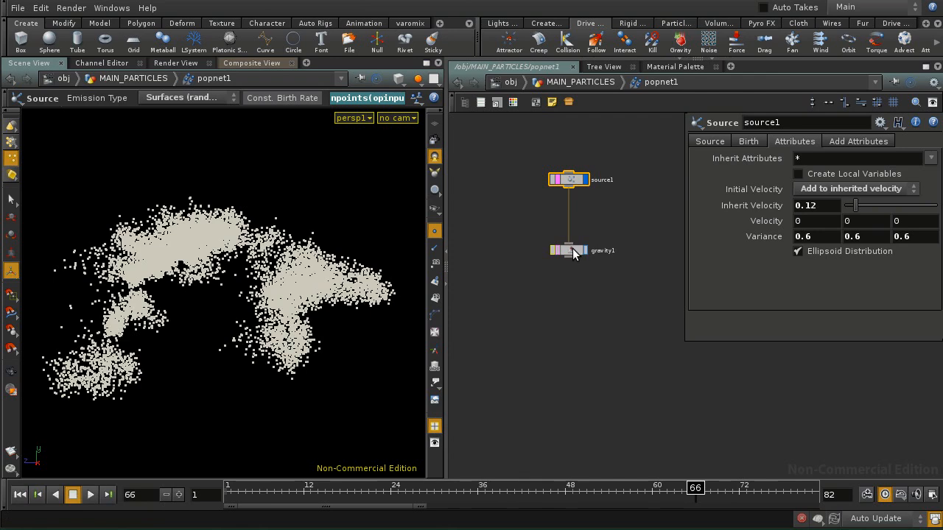
{"action": "scroll", "coordinate": [509, 249], "scroll_direction": "up", "scroll_amount": 3}
{"action": "middle_click_drag", "start_coordinate": [564, 214], "coordinate": [455, 383]}
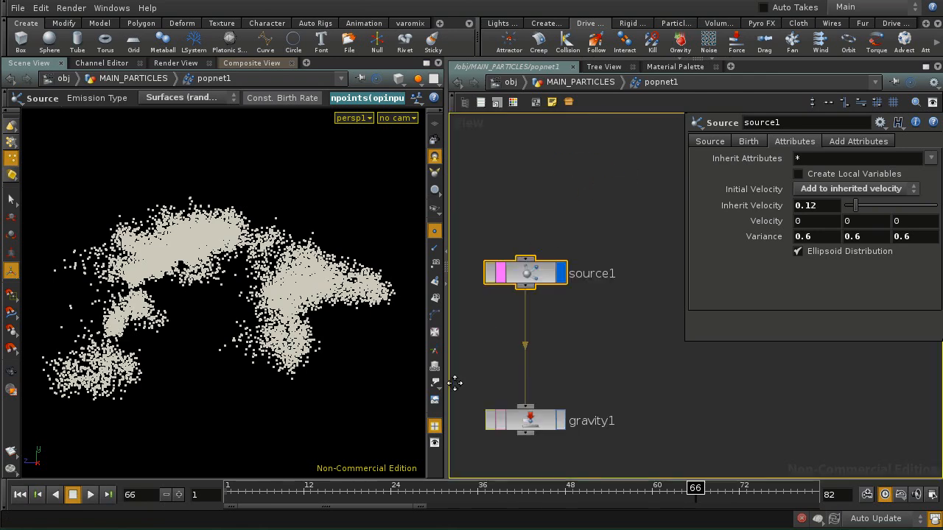
{"action": "middle_click_drag", "start_coordinate": [530, 316], "coordinate": [563, 274]}
{"action": "key", "text": "Tab"}
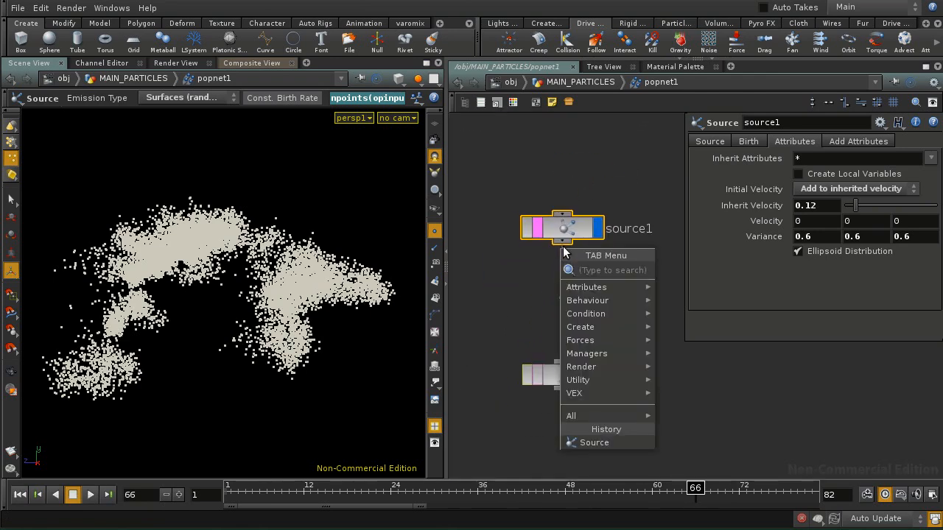
{"action": "type", "text": "drag"}
{"action": "key", "text": "Return"}
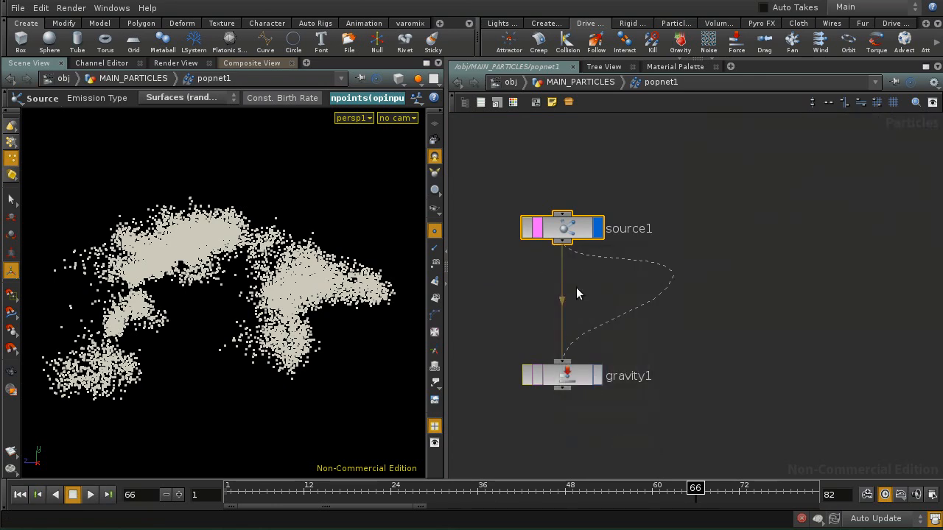
{"action": "left_click", "coordinate": [578, 289]}
Step: Move drag1 below gravity1, connect gravity1's output to its input, and line up the nodes
{"action": "left_click_drag", "start_coordinate": [572, 290], "coordinate": [514, 352]}
{"action": "left_click_drag", "start_coordinate": [505, 447], "coordinate": [594, 443]}
{"action": "left_click", "coordinate": [562, 389]}
{"action": "left_click", "coordinate": [581, 423]}
{"action": "left_click_drag", "start_coordinate": [570, 384], "coordinate": [572, 332]}
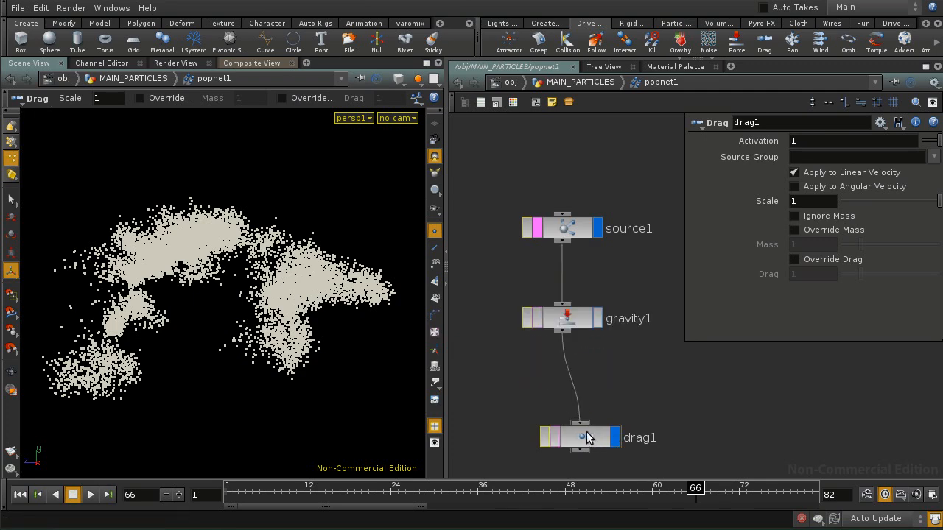
{"action": "left_click_drag", "start_coordinate": [574, 435], "coordinate": [557, 436]}
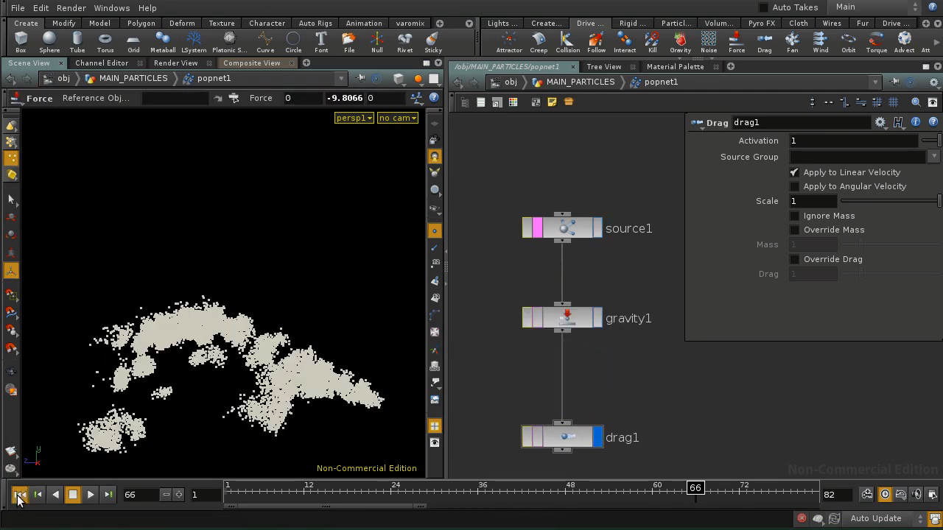
Step: Bypass gravity1 and play the simulation from the first frame with only the drag acting
{"action": "left_click", "coordinate": [19, 496]}
{"action": "left_click", "coordinate": [528, 319]}
{"action": "left_click", "coordinate": [91, 496]}
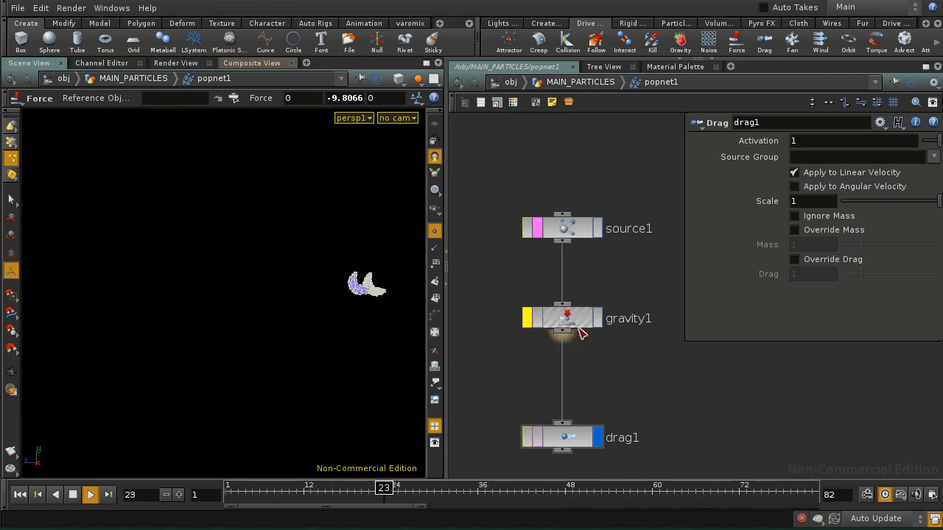
Step: Try a Scale of 0.403 on drag1 during playback, restore it to 1, and stop at frame 34
{"action": "left_click", "coordinate": [560, 434]}
{"action": "left_click_drag", "start_coordinate": [880, 202], "coordinate": [881, 204]}
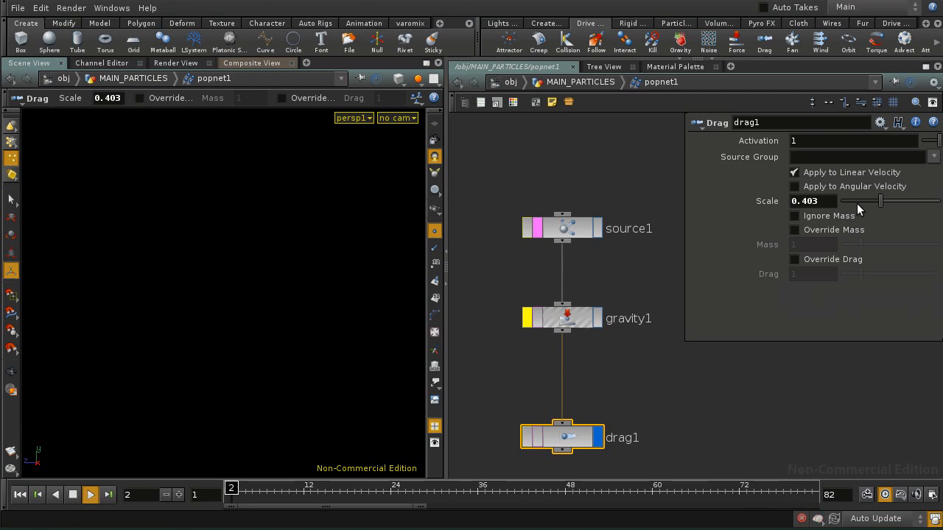
{"action": "left_click_drag", "start_coordinate": [880, 203], "coordinate": [942, 200]}
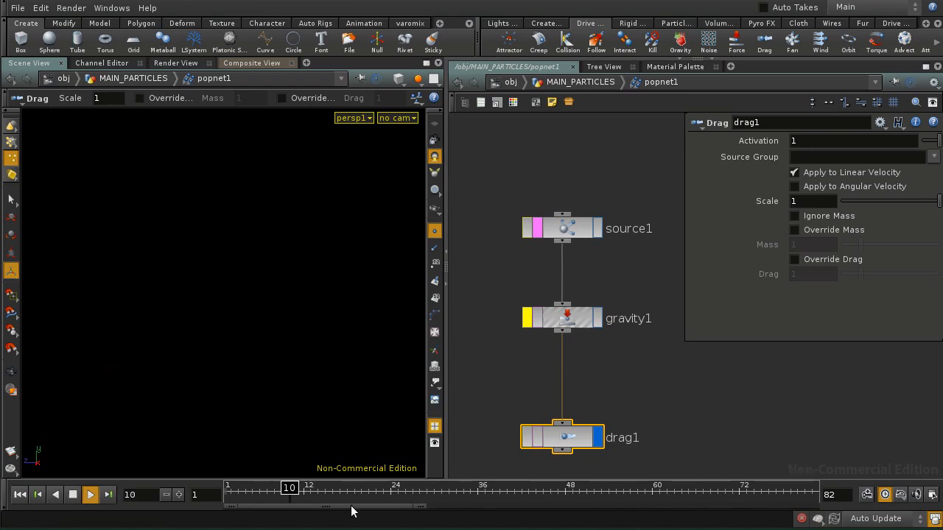
{"action": "left_click", "coordinate": [80, 495]}
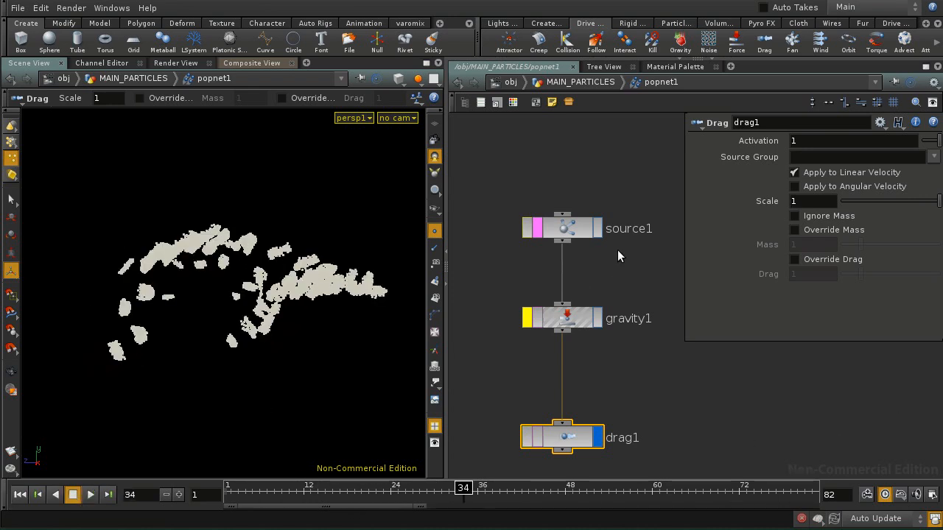
Step: Rearrange source1, gravity1 and drag1 into a compact vertical stack in the particle network
{"action": "left_click_drag", "start_coordinate": [566, 316], "coordinate": [566, 276]}
{"action": "left_click_drag", "start_coordinate": [559, 435], "coordinate": [559, 336]}
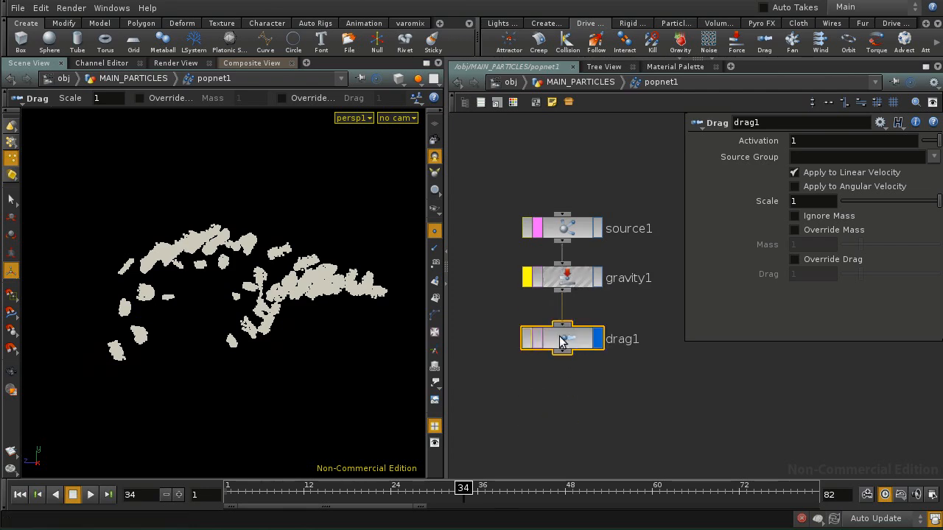
{"action": "left_click", "coordinate": [623, 398]}
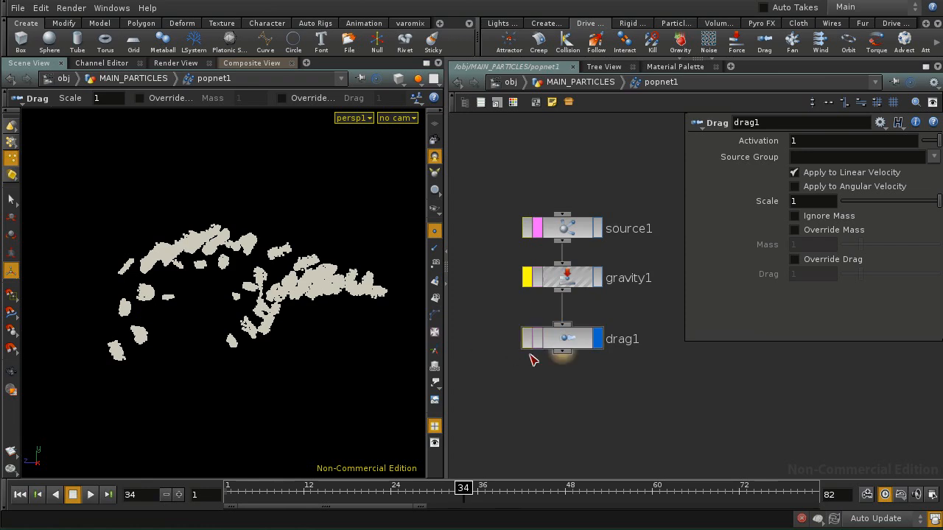
{"action": "left_click_drag", "start_coordinate": [568, 224], "coordinate": [568, 191]}
{"action": "left_click_drag", "start_coordinate": [570, 280], "coordinate": [562, 232]}
{"action": "left_click_drag", "start_coordinate": [569, 335], "coordinate": [571, 358]}
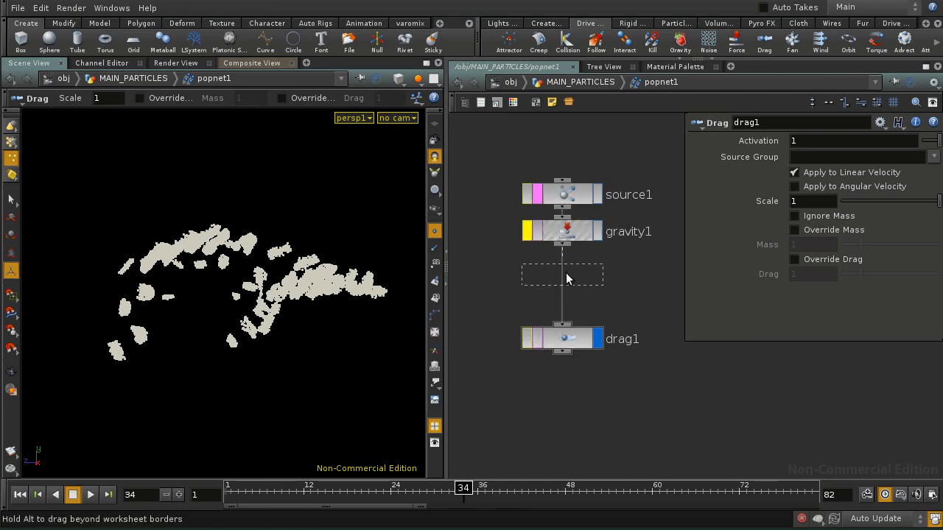
{"action": "left_click_drag", "start_coordinate": [567, 274], "coordinate": [567, 275]}
Step: Reactivate gravity1 and replay the simulation twice from the first frame, stopping at about frame 77
{"action": "left_click", "coordinate": [527, 230]}
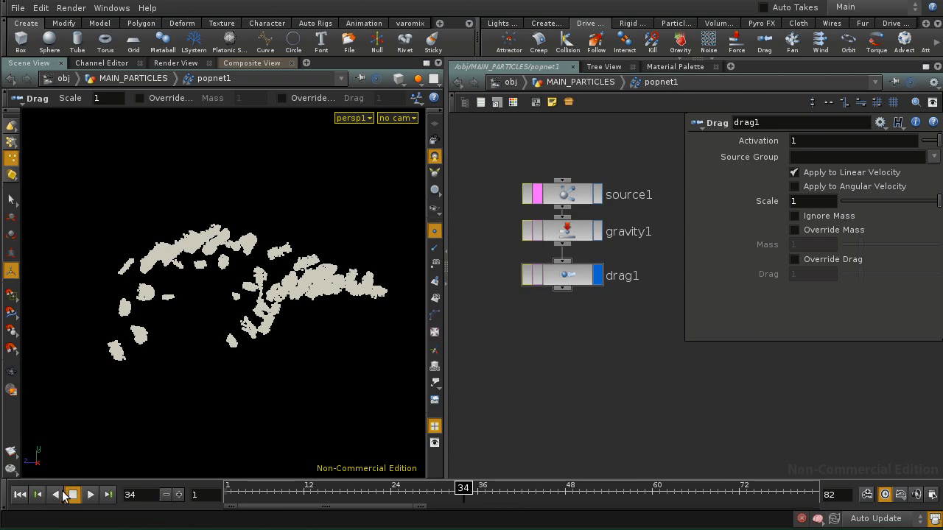
{"action": "left_click", "coordinate": [21, 495]}
{"action": "left_click", "coordinate": [89, 495]}
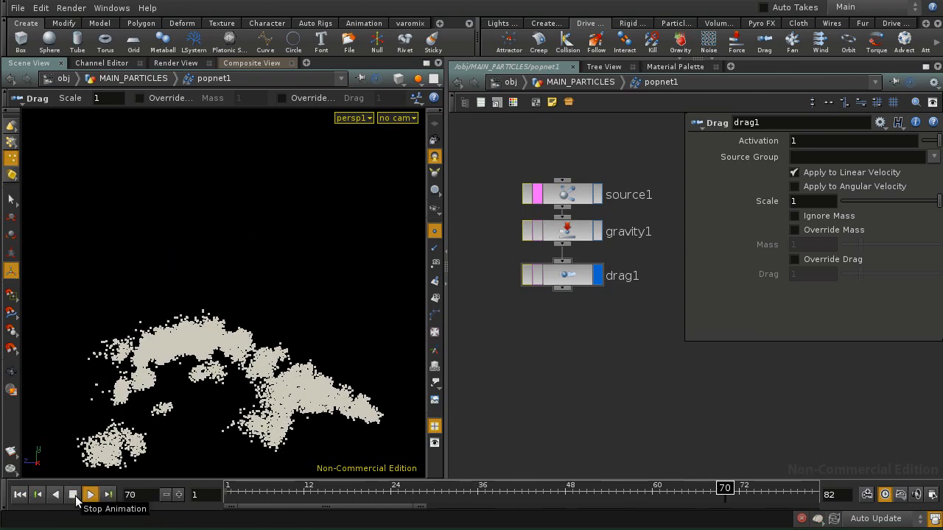
{"action": "left_click", "coordinate": [75, 498]}
{"action": "left_click", "coordinate": [20, 495]}
{"action": "left_click", "coordinate": [90, 495]}
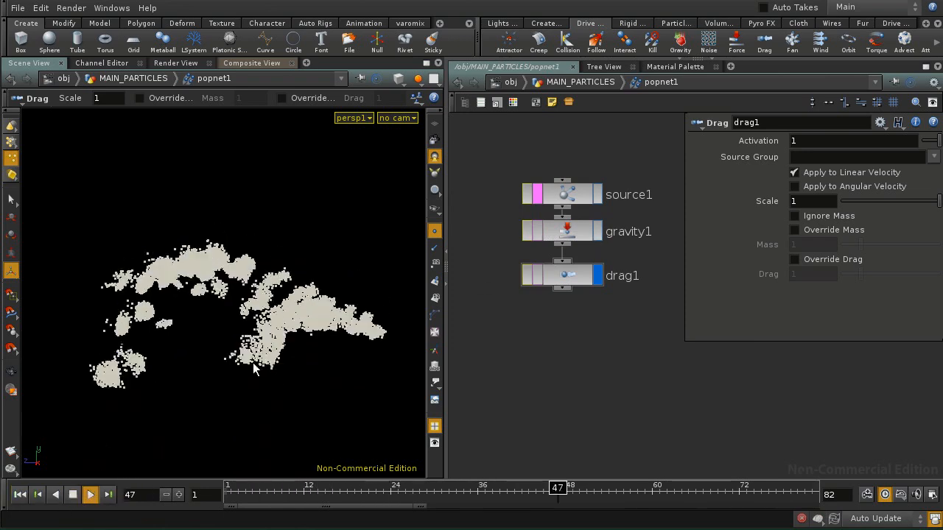
{"action": "left_click", "coordinate": [72, 495]}
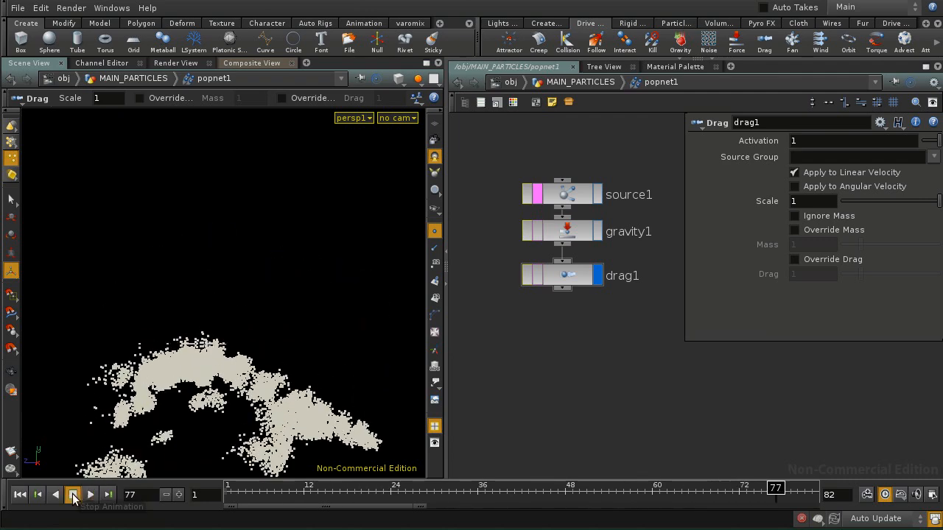
Step: Set source1's Life Expectancy and Life Variance to 0.3 each, and replay the simulation from the first frame
{"action": "left_click_drag", "start_coordinate": [572, 196], "coordinate": [540, 184]}
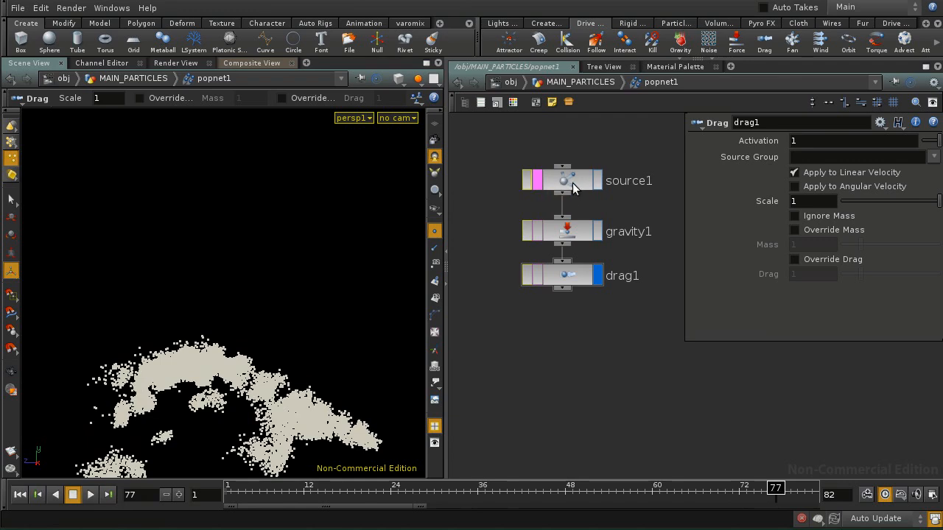
{"action": "left_click", "coordinate": [574, 189]}
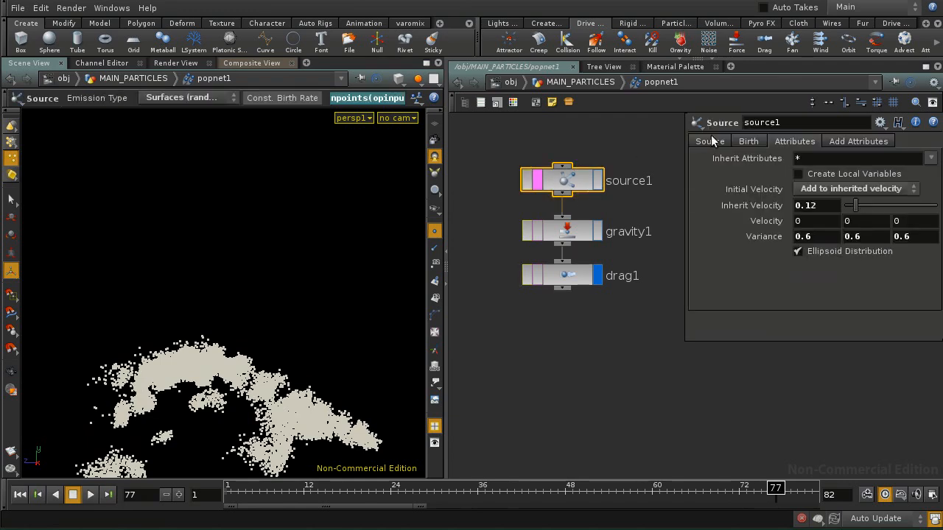
{"action": "left_click", "coordinate": [750, 142]}
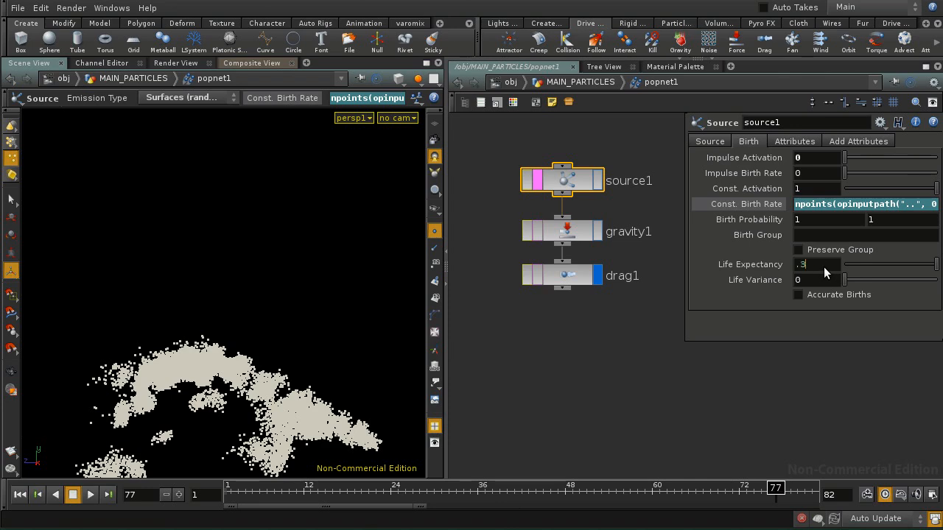
{"action": "key", "text": "Tab"}
{"action": "left_click", "coordinate": [21, 495]}
{"action": "left_click", "coordinate": [93, 496]}
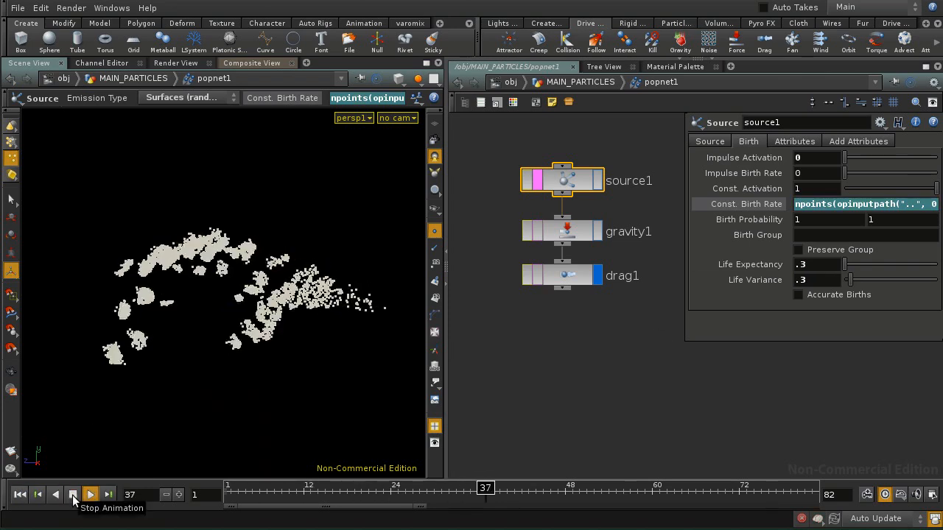
{"action": "left_click", "coordinate": [73, 495]}
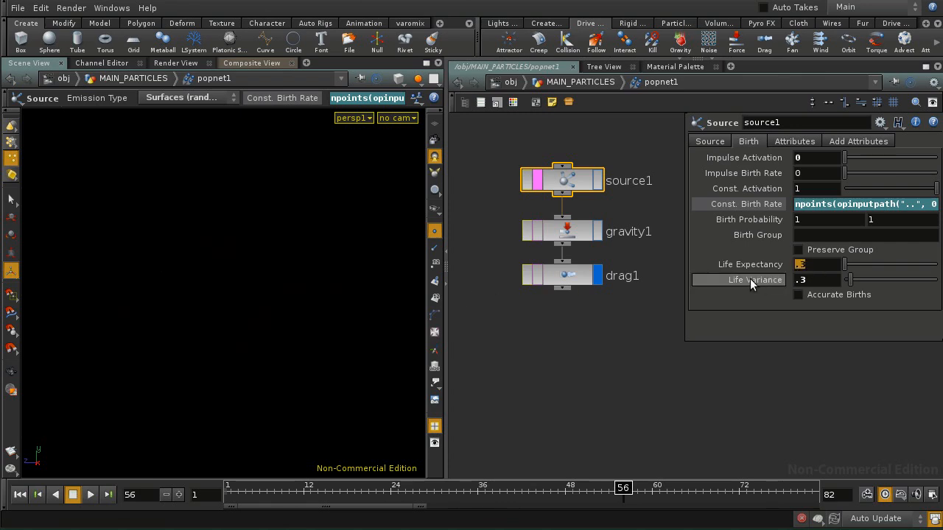
Step: Set the life expectancy of source1 to 0.5 and play the particle simulation
{"action": "type", "text": ".5"}
{"action": "key", "text": "Return"}
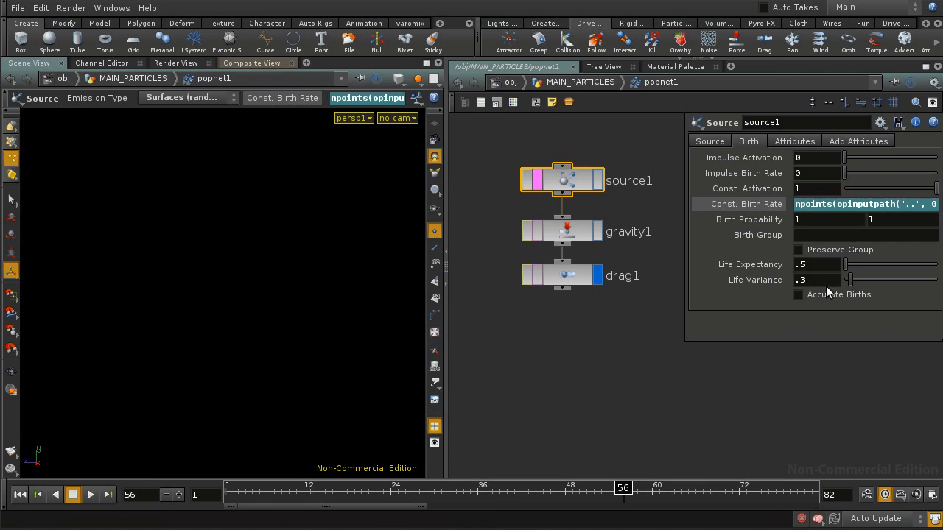
{"action": "left_click", "coordinate": [90, 494]}
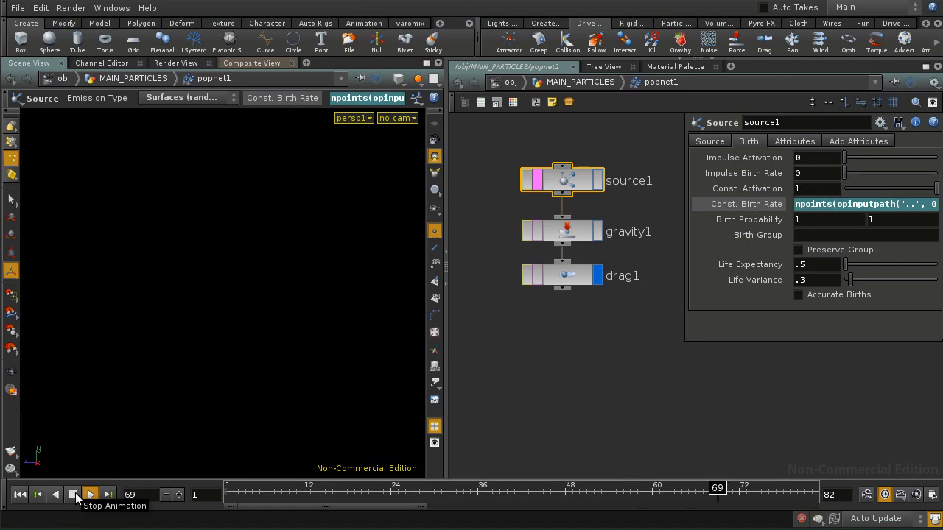
{"action": "left_click", "coordinate": [74, 495]}
Step: Set the life expectancy of source1 to 1 and replay the simulation from the first frame
{"action": "type", "text": "1"}
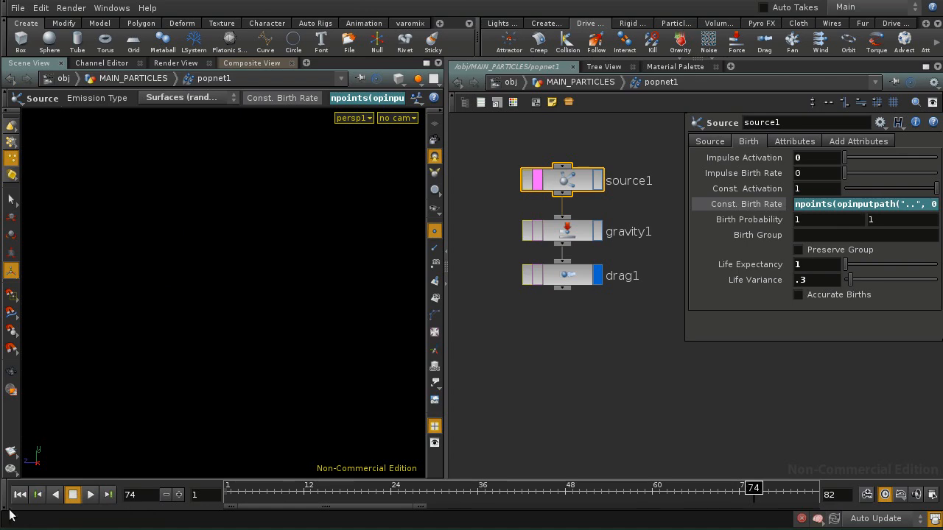
{"action": "left_click", "coordinate": [20, 495]}
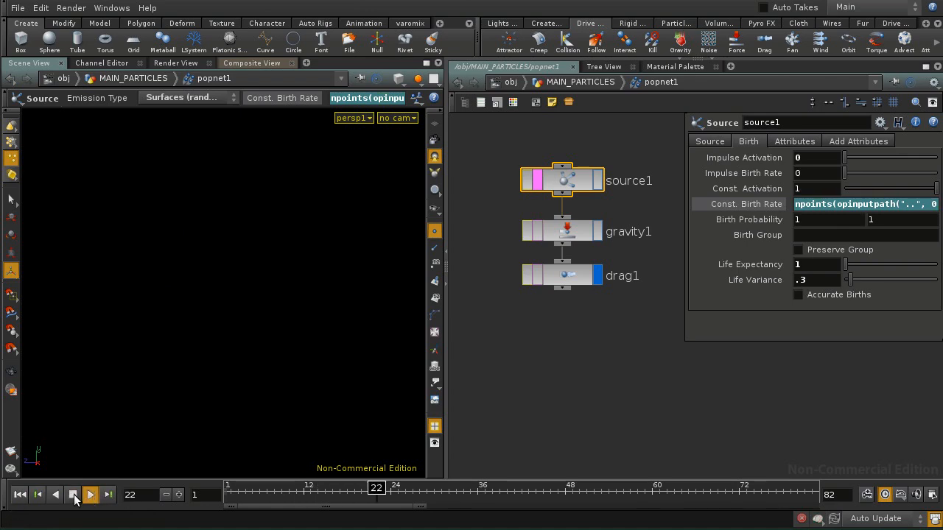
{"action": "left_click", "coordinate": [73, 495]}
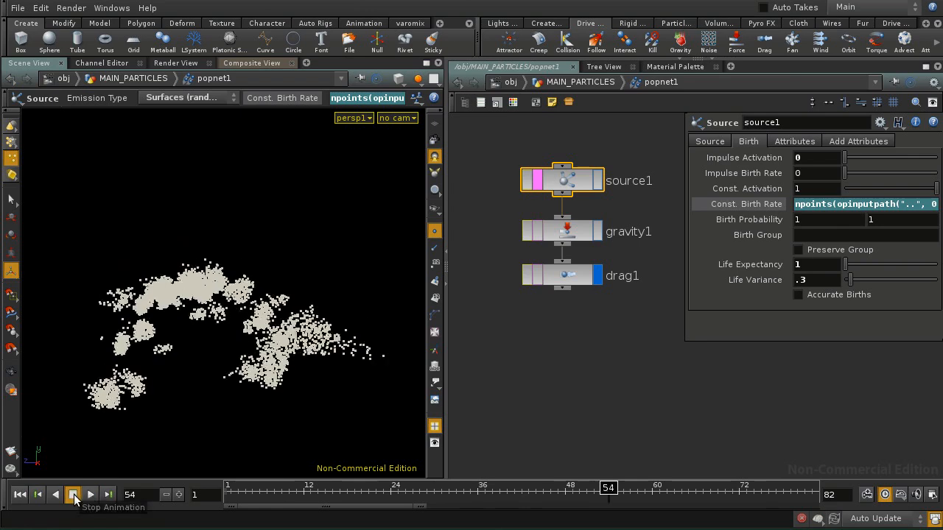
Step: Shorten the playback range to end at frame 60 and replay the particle animation within it
{"action": "left_click", "coordinate": [651, 491]}
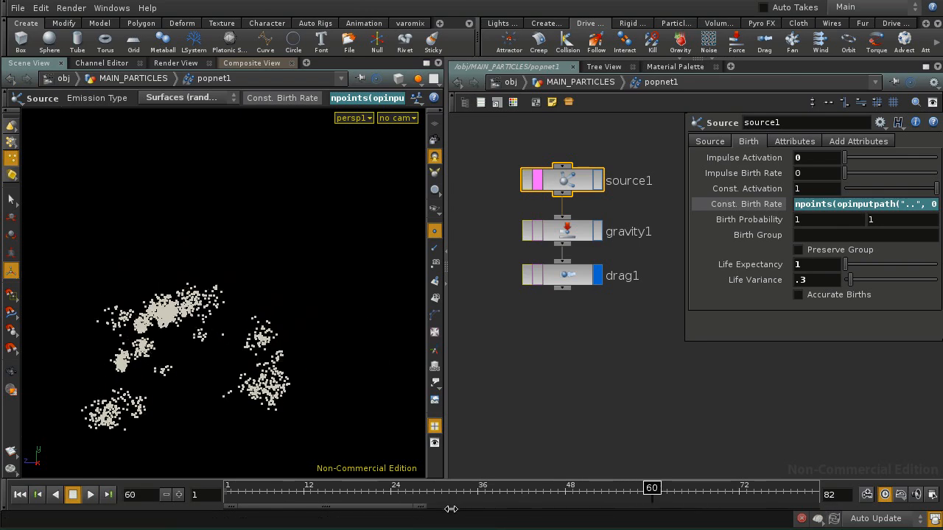
{"action": "left_click_drag", "start_coordinate": [422, 508], "coordinate": [369, 518]}
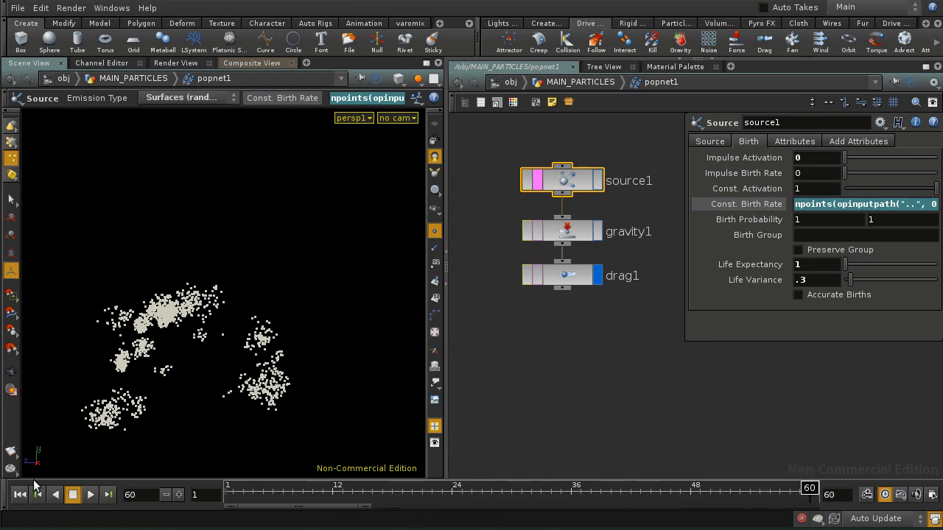
{"action": "left_click", "coordinate": [37, 494]}
{"action": "left_click", "coordinate": [88, 495]}
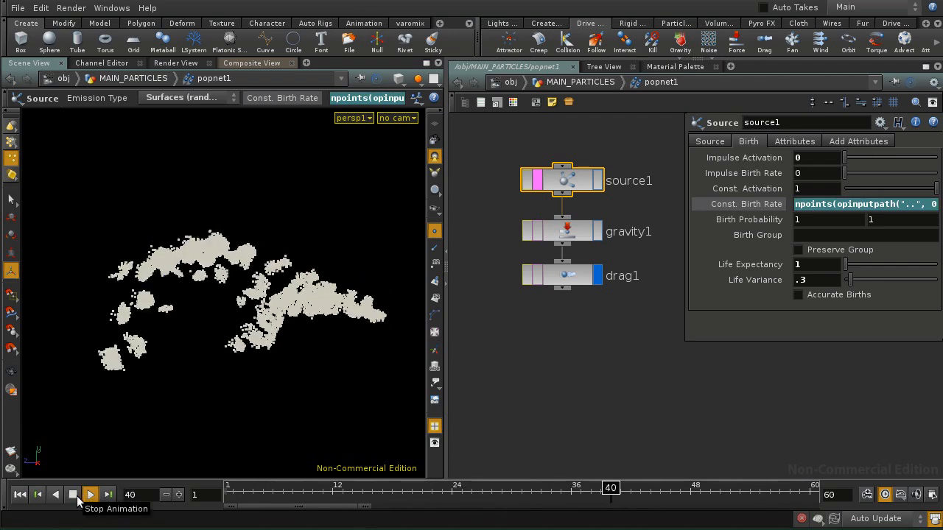
{"action": "left_click", "coordinate": [79, 500]}
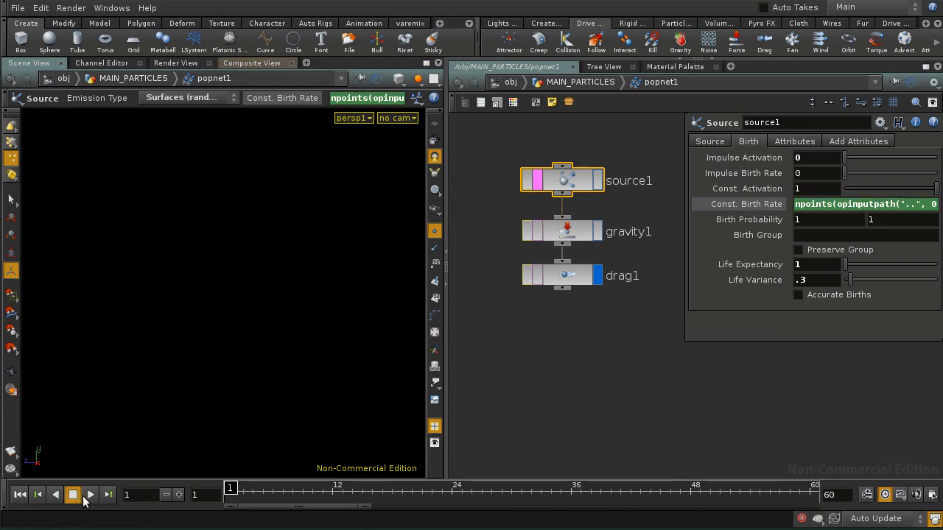
{"action": "left_click", "coordinate": [88, 497]}
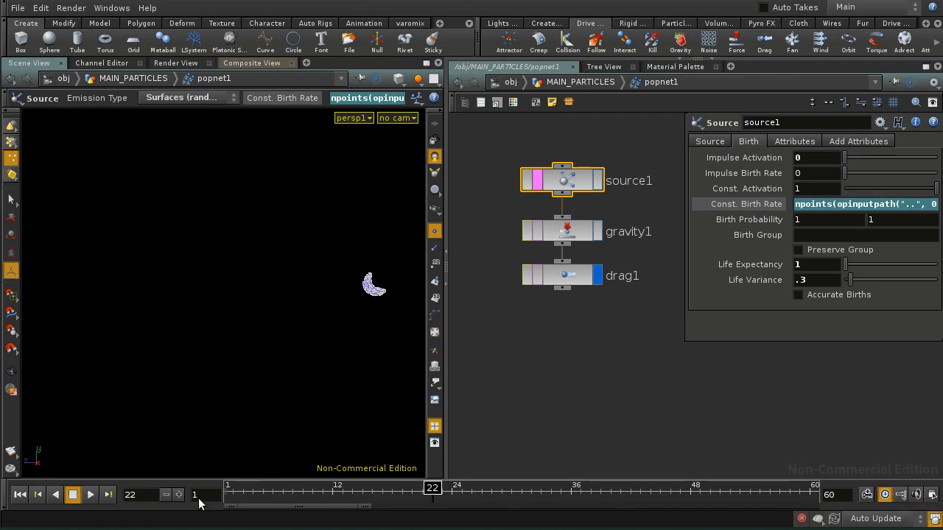
{"action": "left_click", "coordinate": [89, 495]}
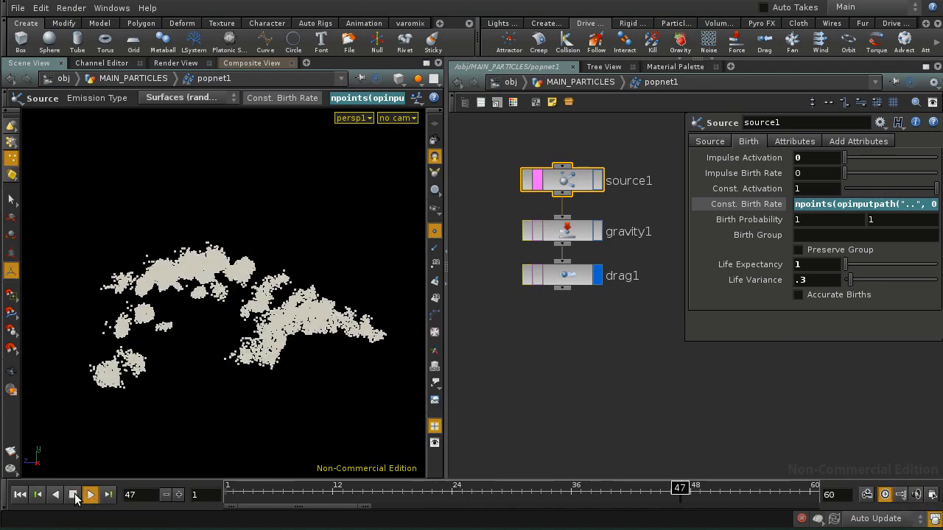
{"action": "left_click", "coordinate": [74, 496]}
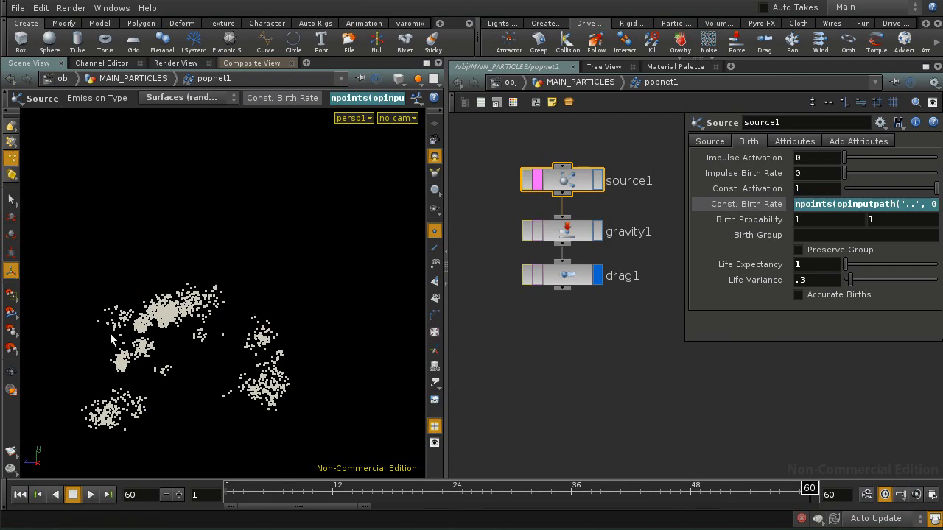
Step: Set the life expectancy of source1 to 0.7 and replay the simulation from the first frame
{"action": "double_click", "coordinate": [801, 267]}
{"action": "type", "text": ".7"}
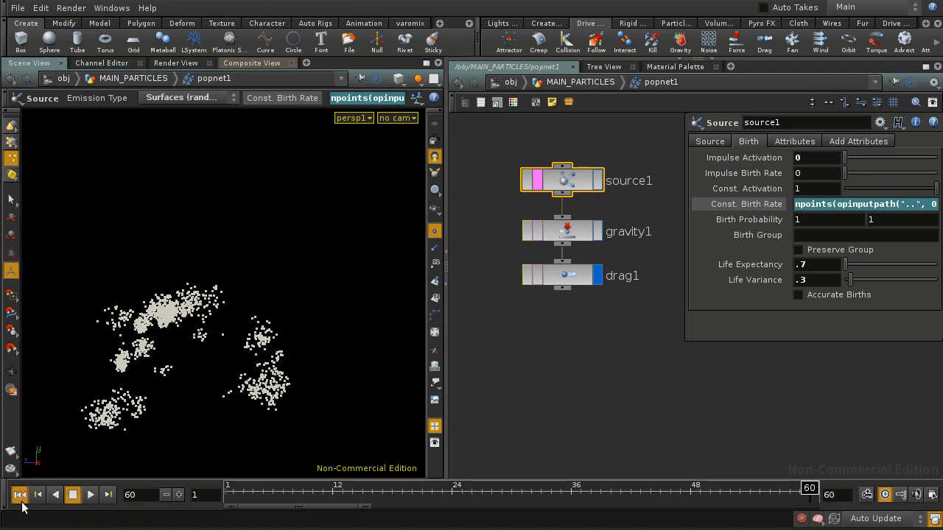
{"action": "left_click", "coordinate": [20, 495]}
{"action": "left_click", "coordinate": [90, 495]}
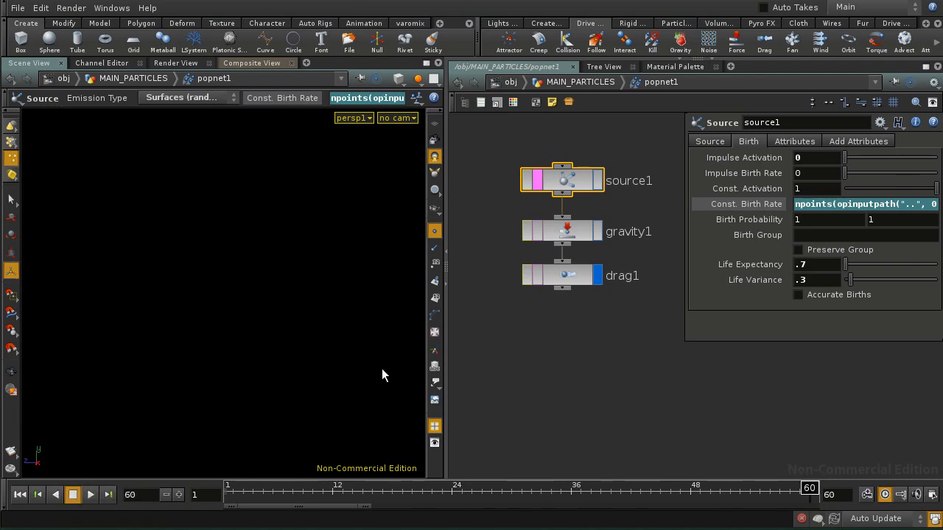
{"action": "left_click", "coordinate": [20, 495]}
{"action": "left_click", "coordinate": [90, 494]}
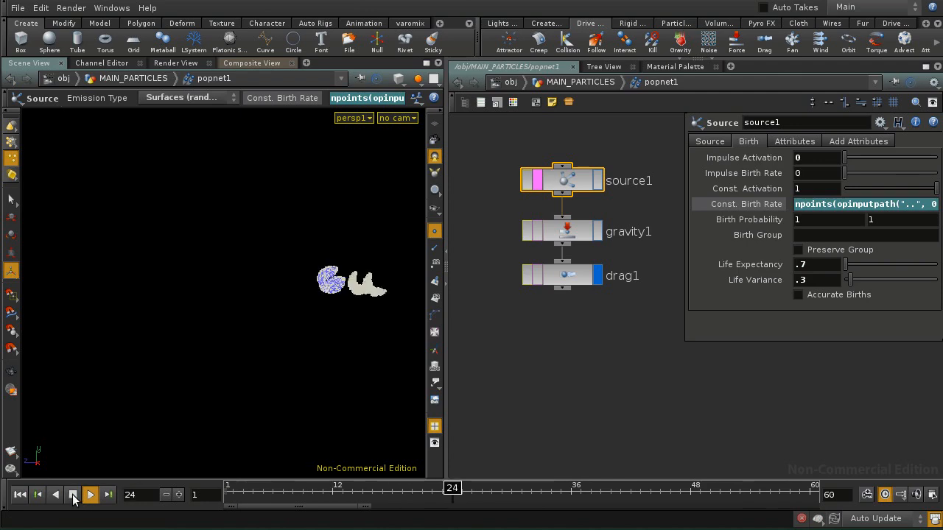
{"action": "left_click", "coordinate": [73, 496]}
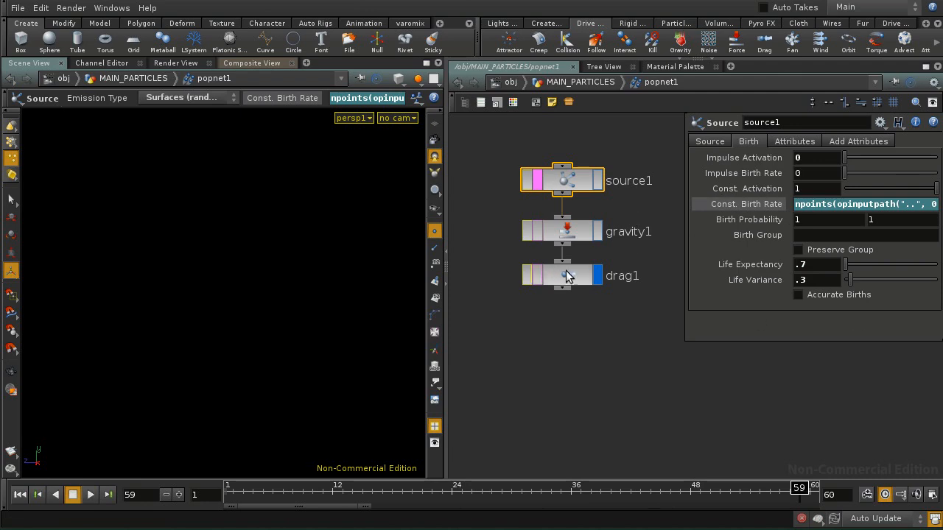
Step: Add a Wind node below drag1, connected to its output, and frame the whole node chain
{"action": "key", "text": "Tab"}
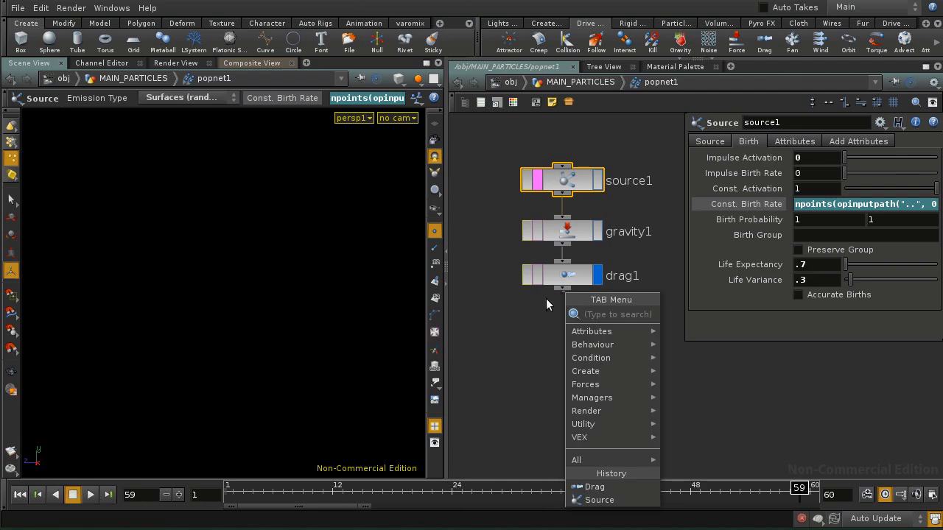
{"action": "left_click", "coordinate": [546, 298]}
{"action": "left_click", "coordinate": [562, 288]}
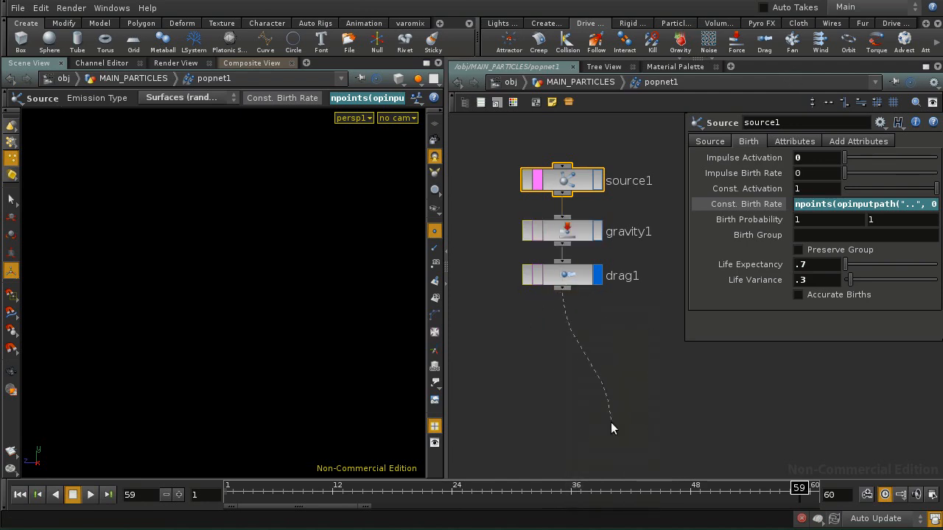
{"action": "left_click", "coordinate": [822, 41]}
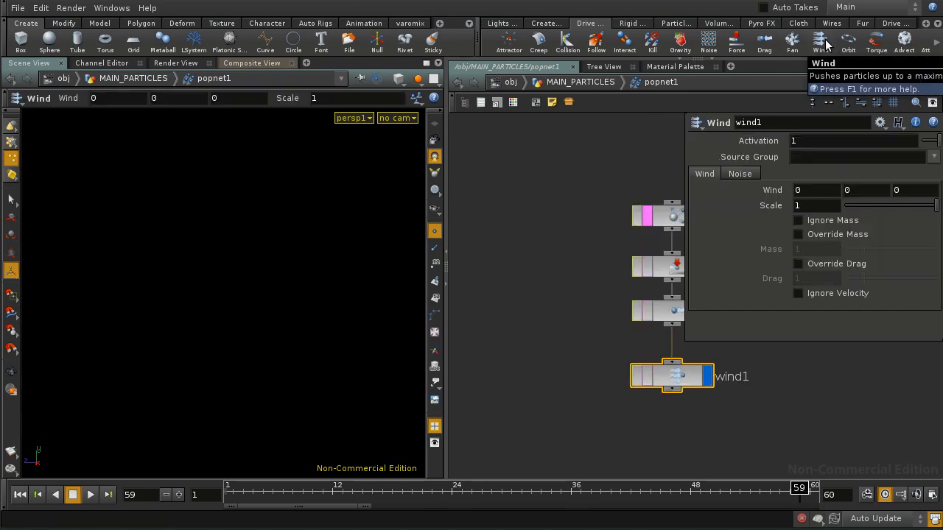
{"action": "key", "text": "h"}
{"action": "middle_click_drag", "start_coordinate": [596, 344], "coordinate": [605, 371]}
{"action": "left_click", "coordinate": [565, 337]}
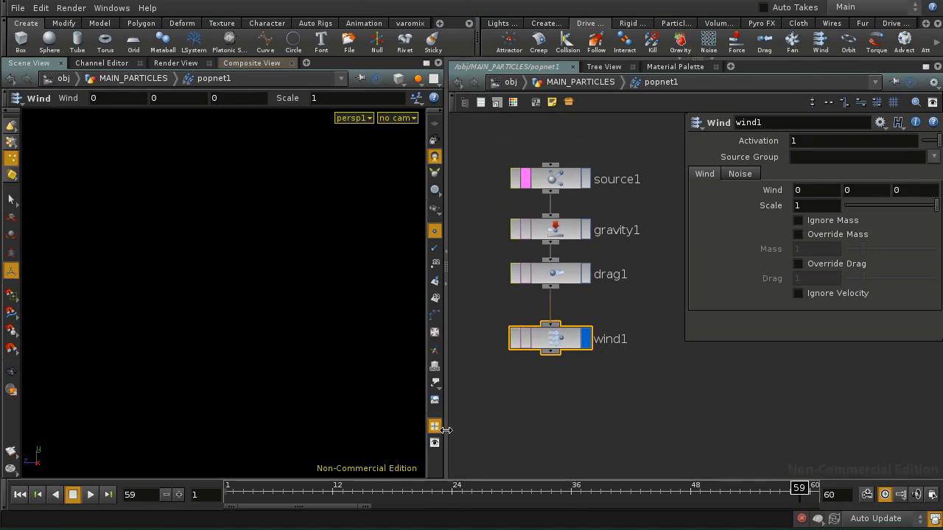
Step: Play the simulation from the first frame with the wind1 node active and stop it partway
{"action": "left_click", "coordinate": [19, 498]}
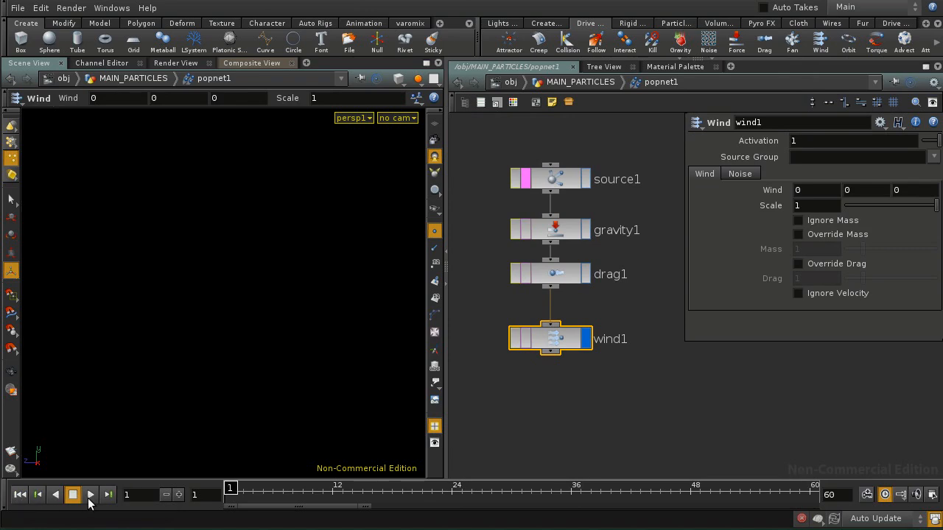
{"action": "left_click", "coordinate": [89, 497]}
{"action": "left_click", "coordinate": [73, 495]}
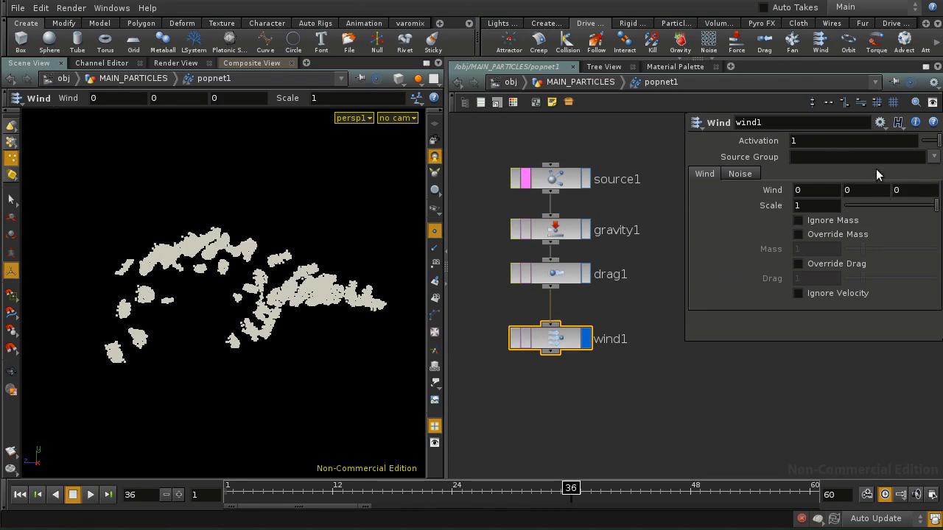
Step: Set the Y wind of wind1 to 1 and play the simulation from the start
{"action": "left_click", "coordinate": [20, 494]}
{"action": "left_click", "coordinate": [89, 495]}
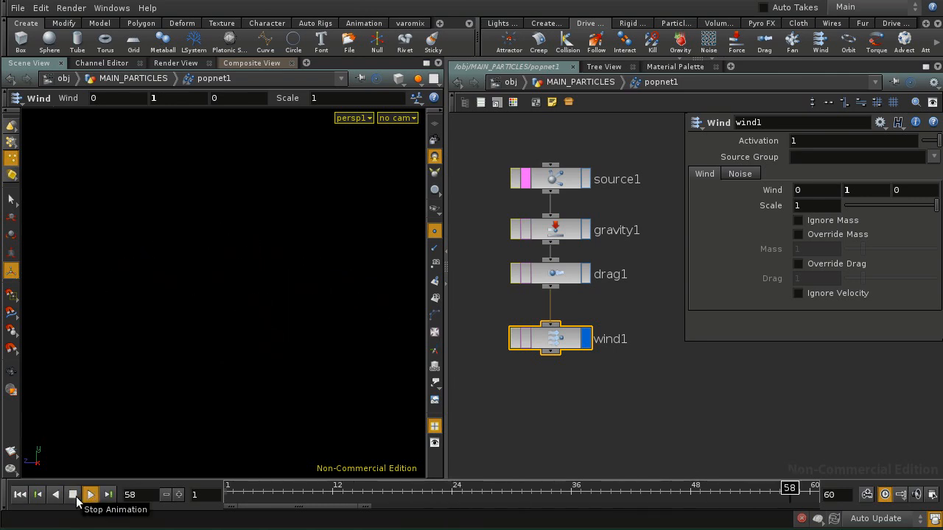
Step: Raise the Y wind of wind1 to 12 and replay the simulation from the first frame
{"action": "middle_click_drag", "start_coordinate": [861, 187], "coordinate": [937, 161]}
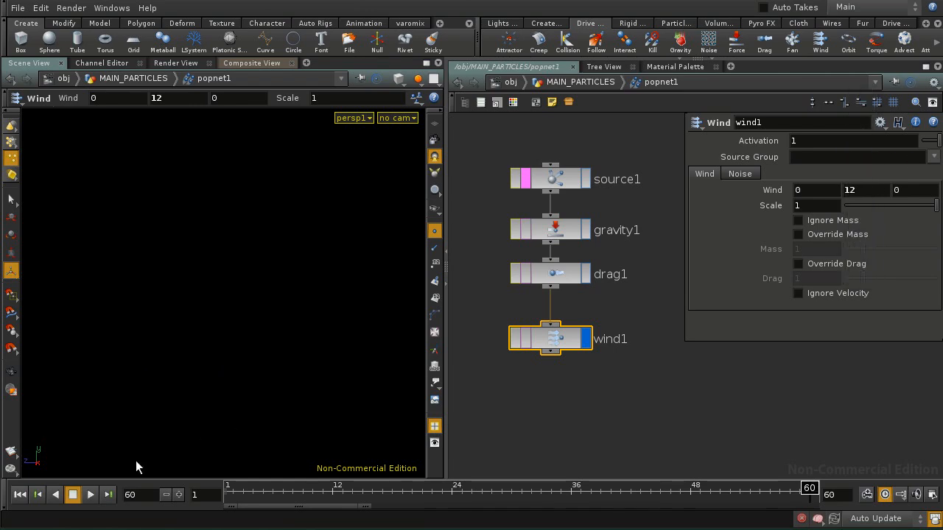
{"action": "left_click", "coordinate": [19, 494]}
{"action": "left_click", "coordinate": [90, 494]}
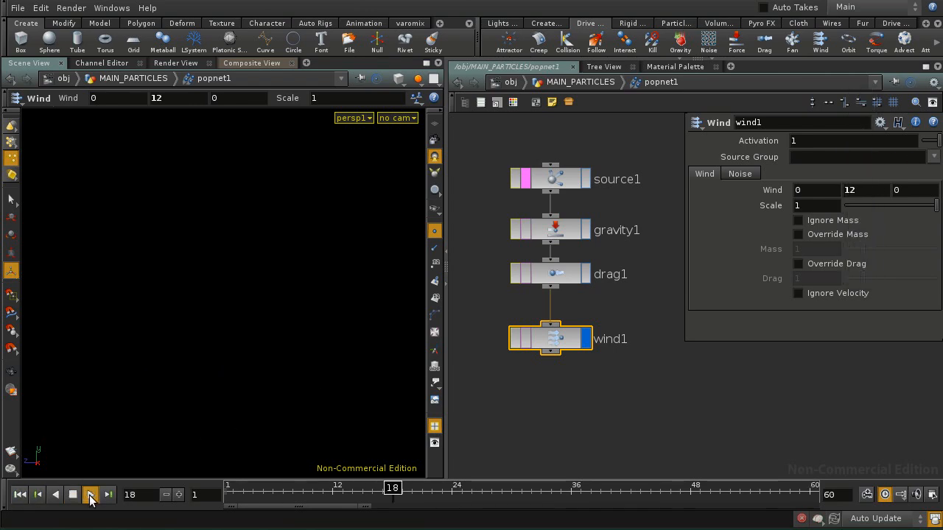
{"action": "left_click", "coordinate": [74, 496]}
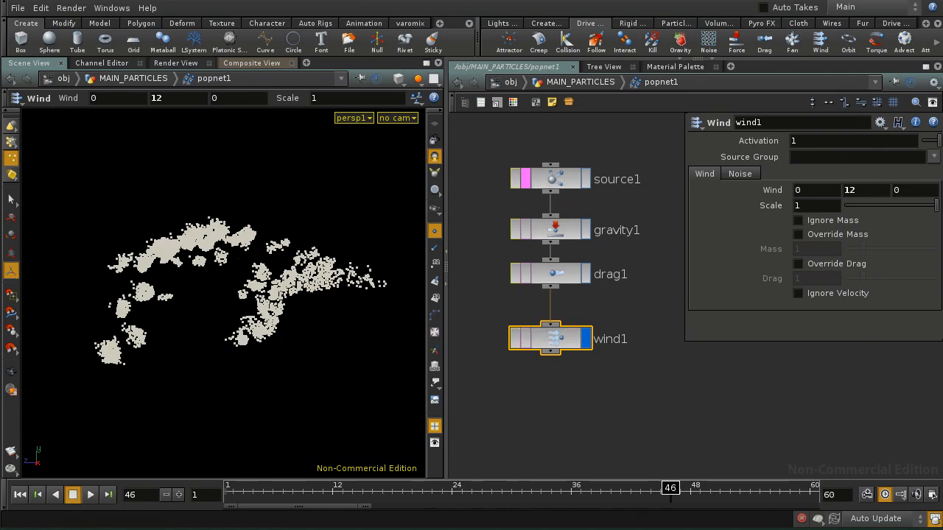
{"action": "left_click", "coordinate": [90, 495]}
Step: Raise the Y wind of wind1 to 62 and play the simulation forwards and backwards
{"action": "middle_click_drag", "start_coordinate": [858, 190], "coordinate": [914, 135]}
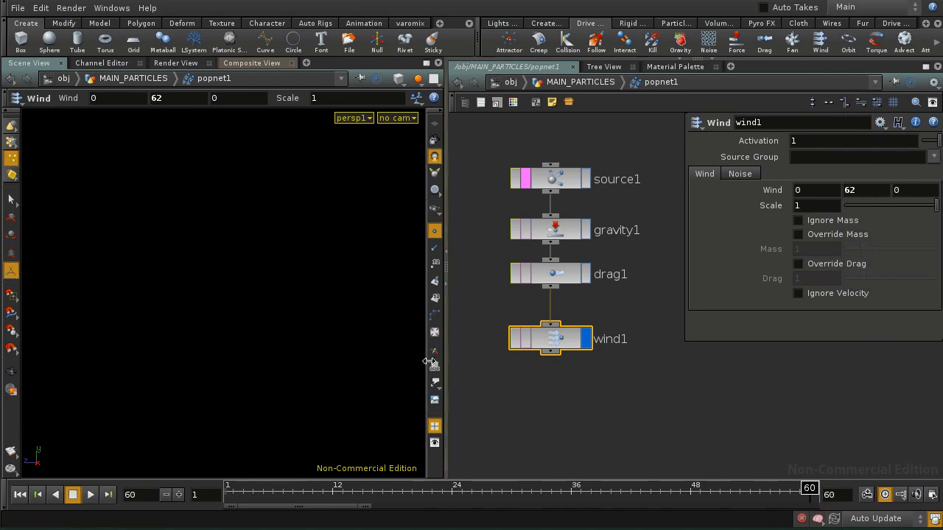
{"action": "left_click", "coordinate": [20, 494]}
{"action": "left_click", "coordinate": [89, 497]}
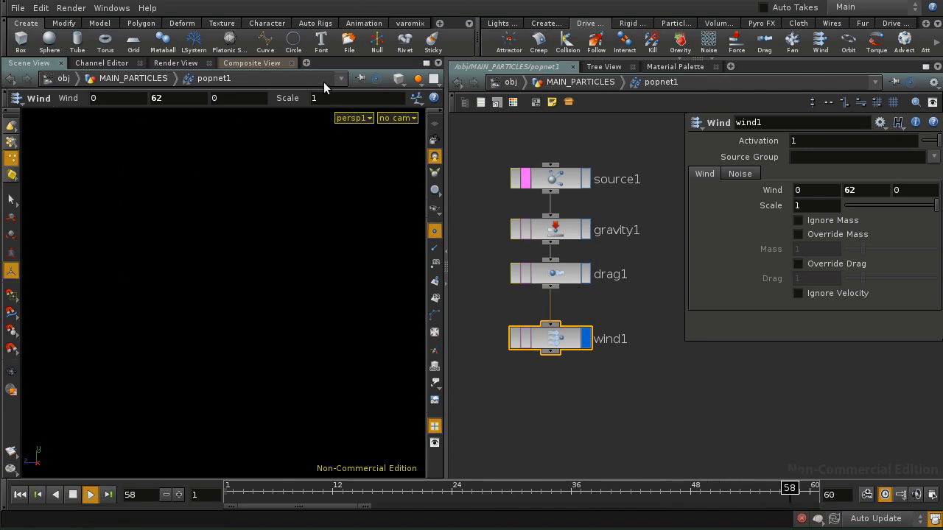
{"action": "left_click", "coordinate": [55, 495]}
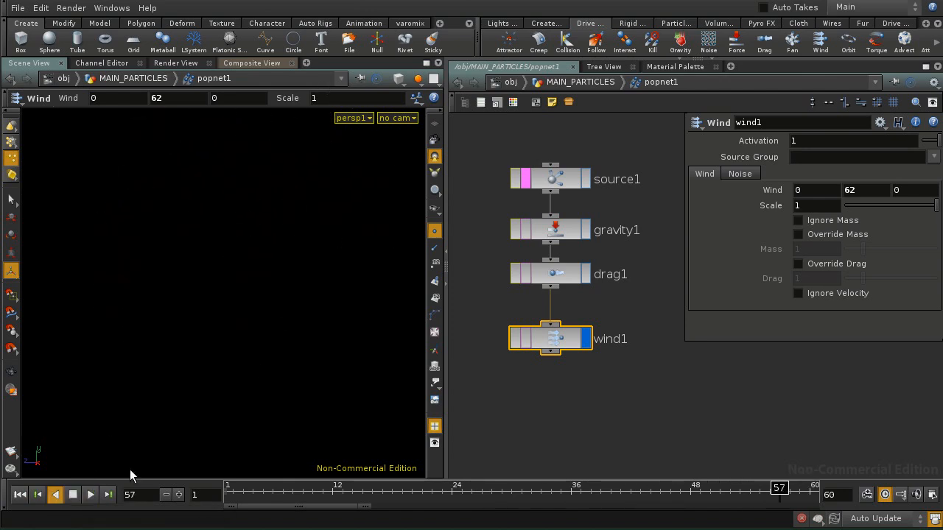
{"action": "left_click", "coordinate": [73, 494]}
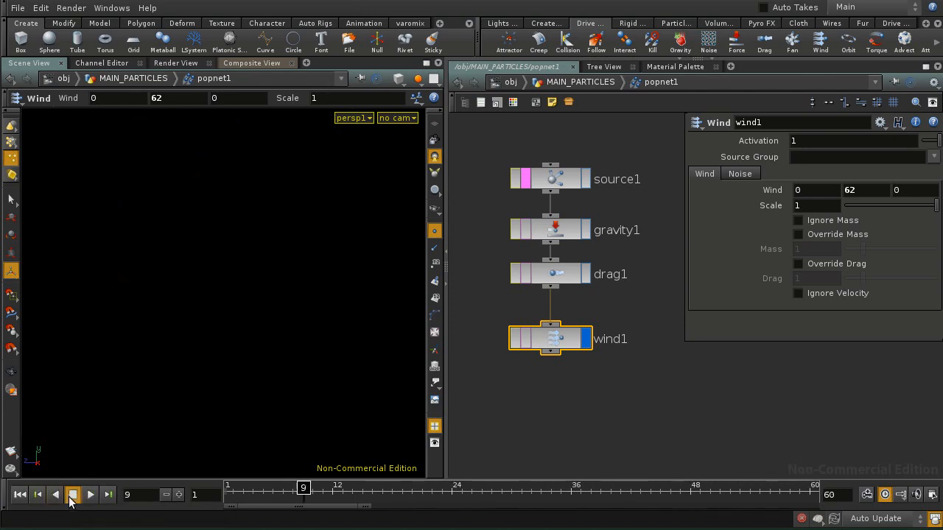
Step: Return to the first frame and set the Y wind of wind1 to 32
{"action": "left_click", "coordinate": [20, 495]}
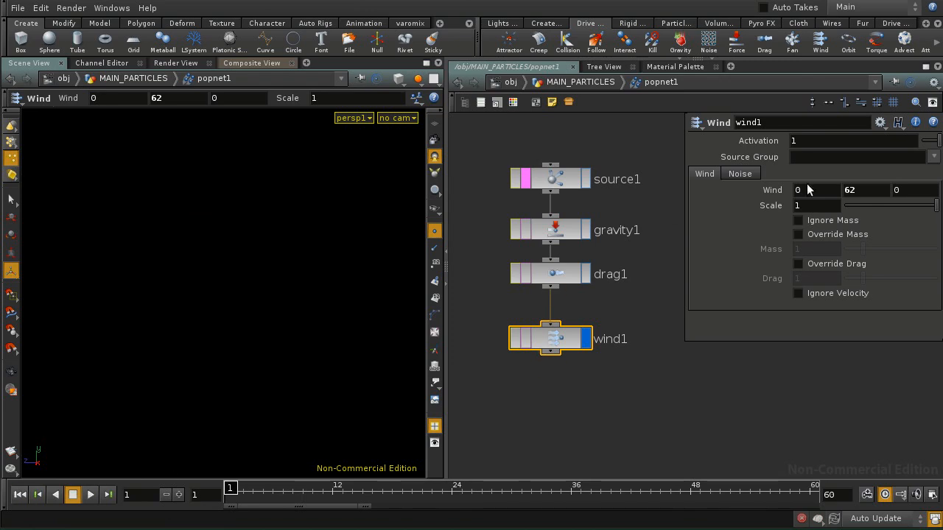
{"action": "mouse_move", "coordinate": [860, 187]}
{"action": "middle_mouse_down"}
{"action": "mouse_move", "coordinate": [855, 156]}
{"action": "mouse_move", "coordinate": [860, 187]}
{"action": "middle_mouse_up"}
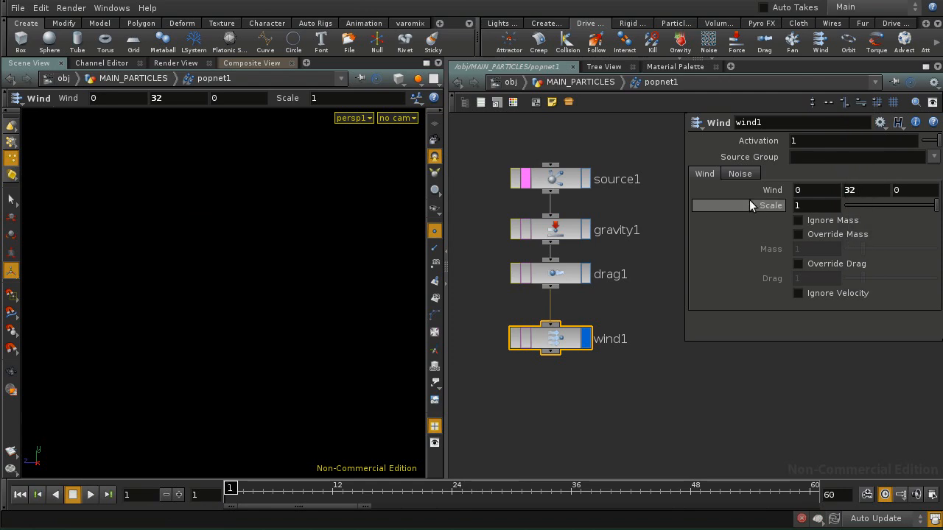
Step: Set the noise frequency of wind1 to 4 and its amplitude to 9 on all axes, and play the simulation
{"action": "left_click", "coordinate": [740, 173]}
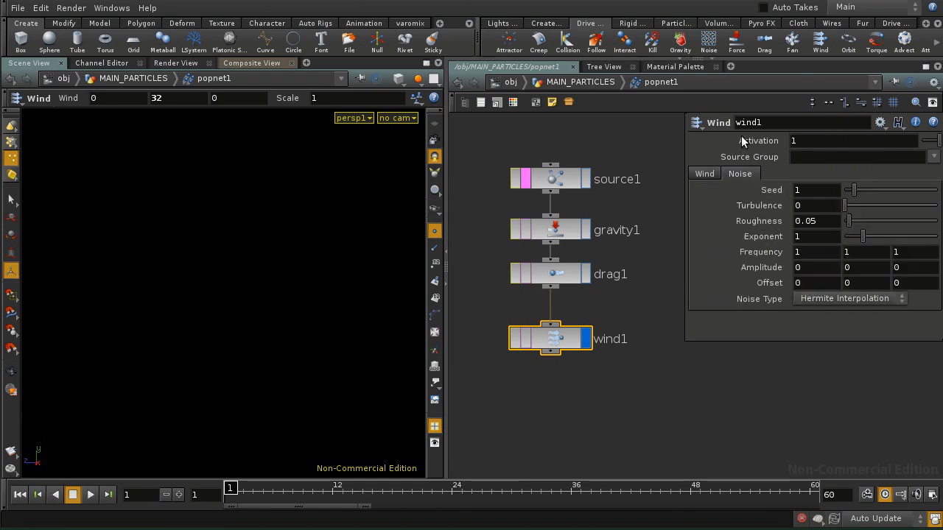
{"action": "middle_click_drag", "start_coordinate": [759, 253], "coordinate": [748, 269]}
{"action": "left_click", "coordinate": [87, 495]}
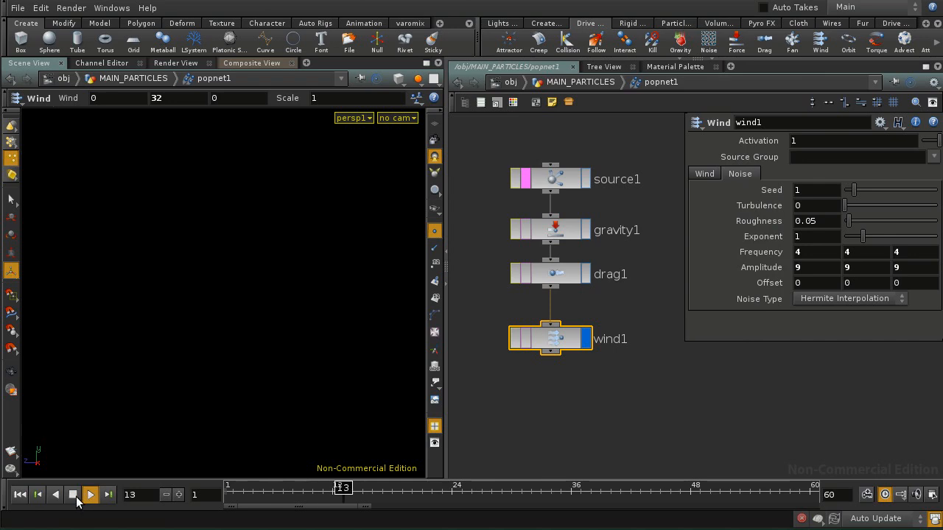
{"action": "left_click", "coordinate": [75, 499]}
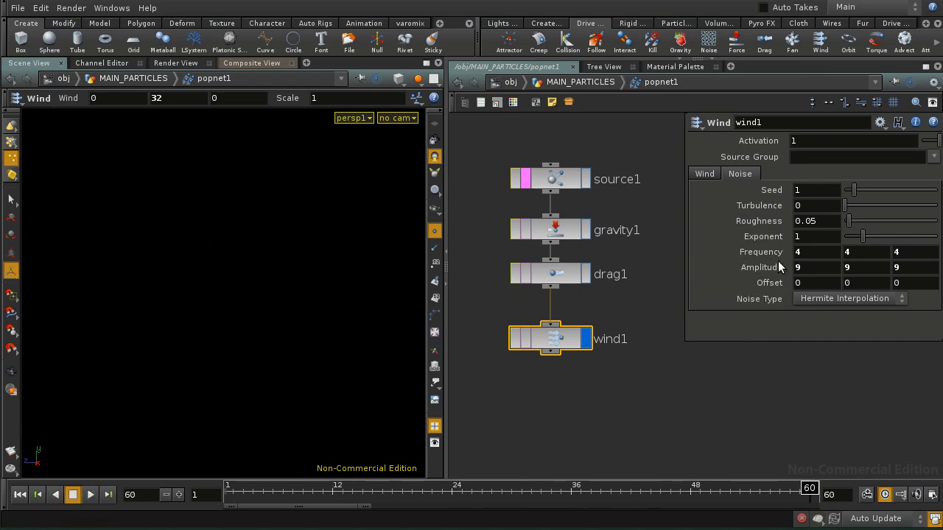
Step: Set the noise amplitude of wind1 to 39 on all axes and replay the simulation from the first frame
{"action": "middle_click_drag", "start_coordinate": [762, 266], "coordinate": [803, 225]}
{"action": "left_click", "coordinate": [20, 495]}
{"action": "left_click", "coordinate": [91, 496]}
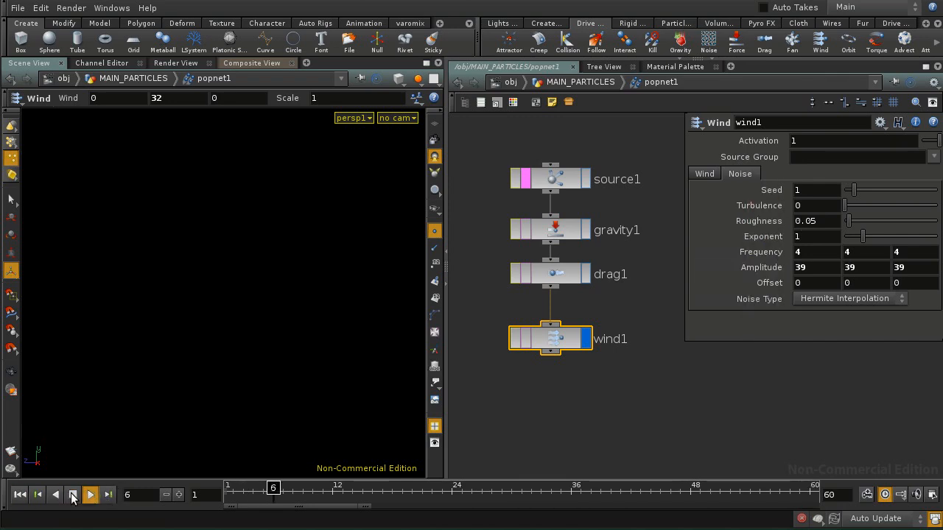
{"action": "left_click", "coordinate": [73, 496]}
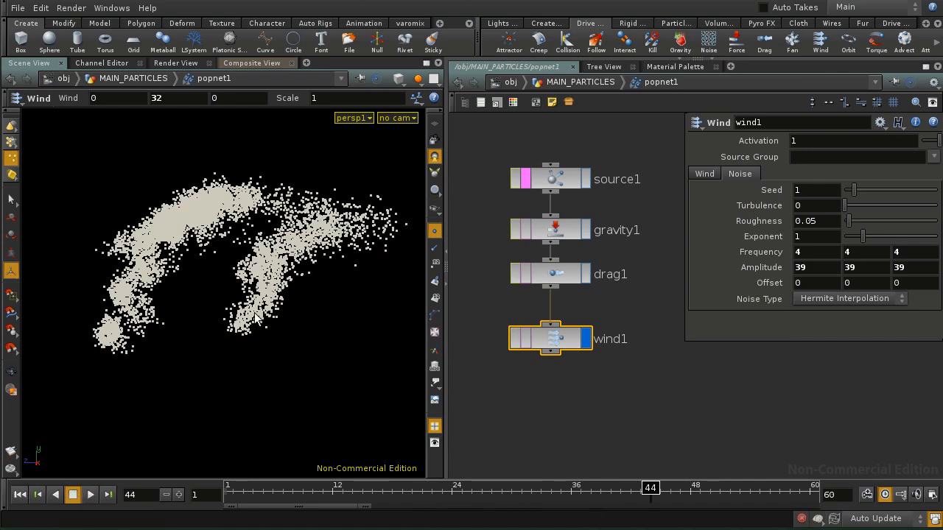
Step: Set the noise frequency of wind1 to 3 on all axes and replay the simulation, stopping at frame 48
{"action": "mouse_move", "coordinate": [737, 253]}
{"action": "middle_mouse_down"}
{"action": "mouse_move", "coordinate": [748, 233]}
{"action": "mouse_move", "coordinate": [734, 234]}
{"action": "middle_mouse_up"}
{"action": "left_click", "coordinate": [20, 494]}
{"action": "left_click", "coordinate": [91, 494]}
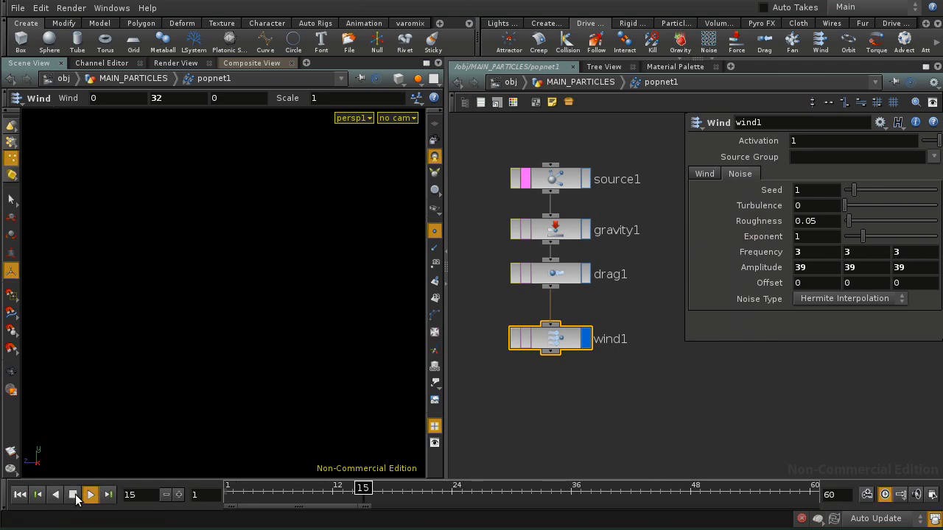
{"action": "left_click", "coordinate": [74, 495]}
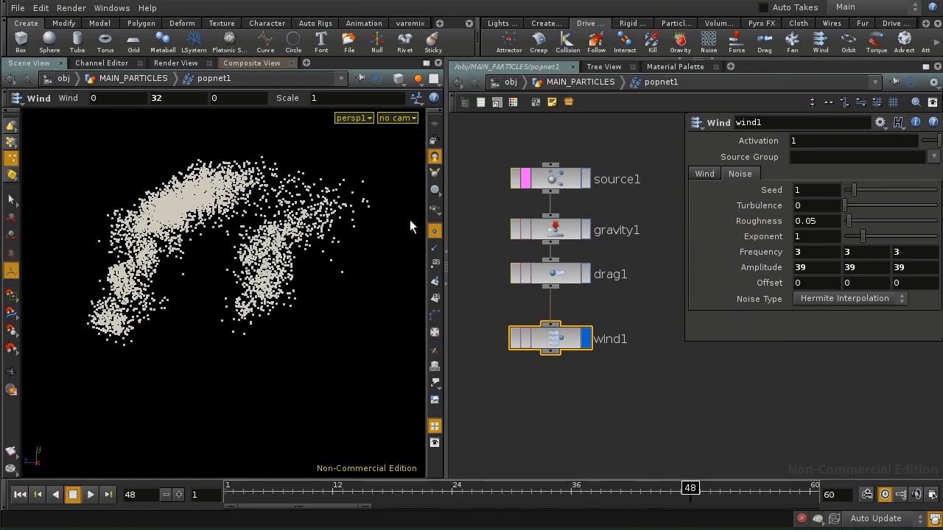
Step: Try a life expectancy of 9.6 on source1 and undo the change
{"action": "left_click", "coordinate": [560, 183]}
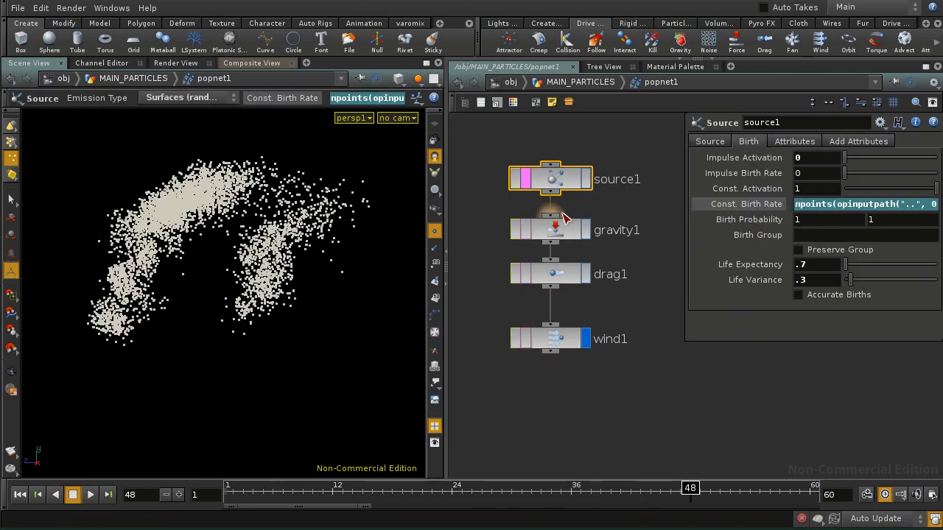
{"action": "left_click_drag", "start_coordinate": [851, 264], "coordinate": [854, 266]}
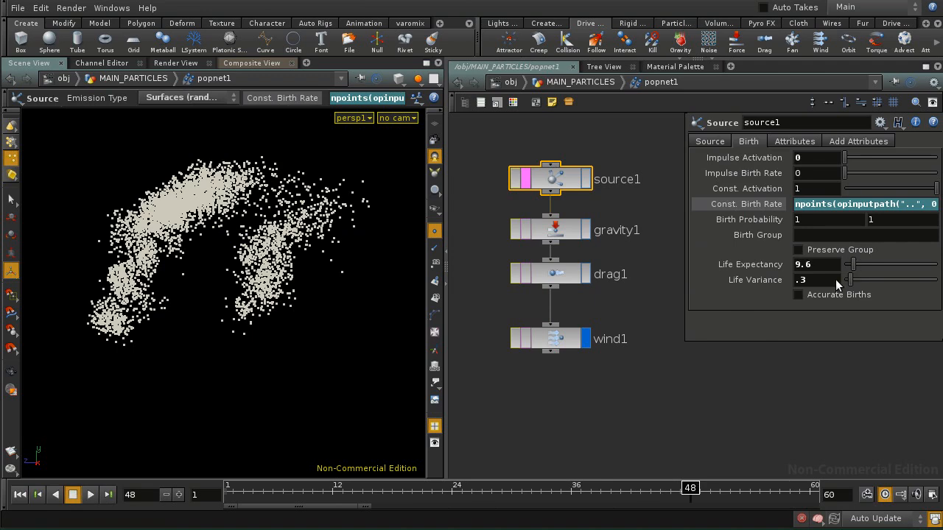
{"action": "key", "text": "ctrl+z"}
{"action": "key", "text": "ctrl+z"}
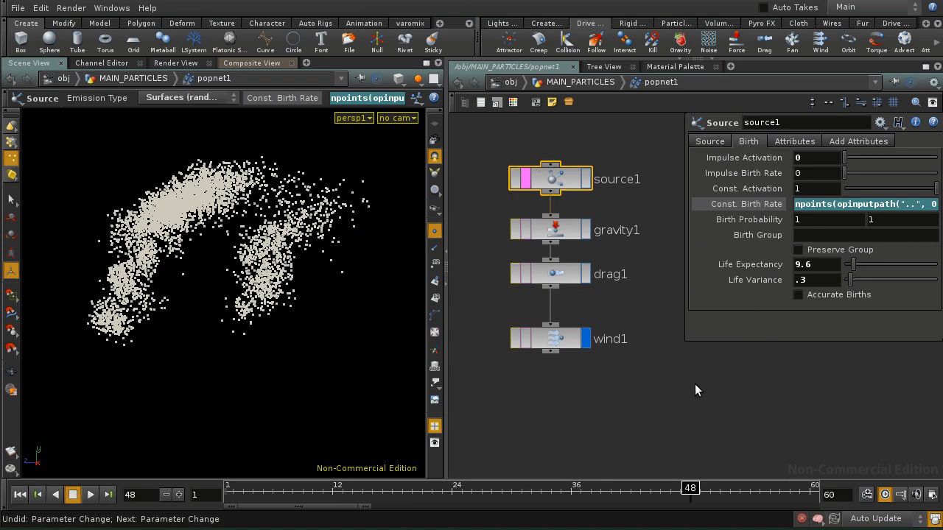
{"action": "key", "text": "ctrl+z"}
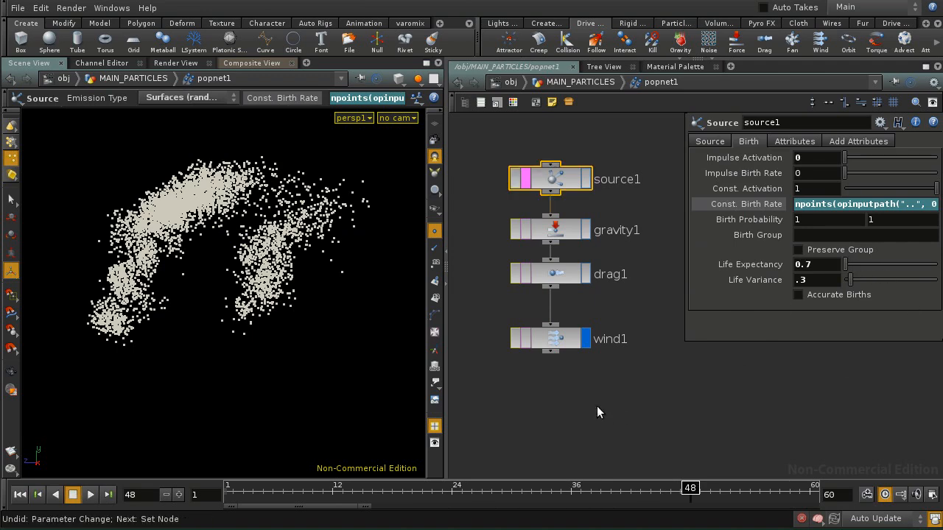
Step: Add a sticky note to the network and place it in the empty area beside and below wind1
{"action": "left_click", "coordinate": [552, 103]}
{"action": "left_click_drag", "start_coordinate": [658, 225], "coordinate": [662, 343]}
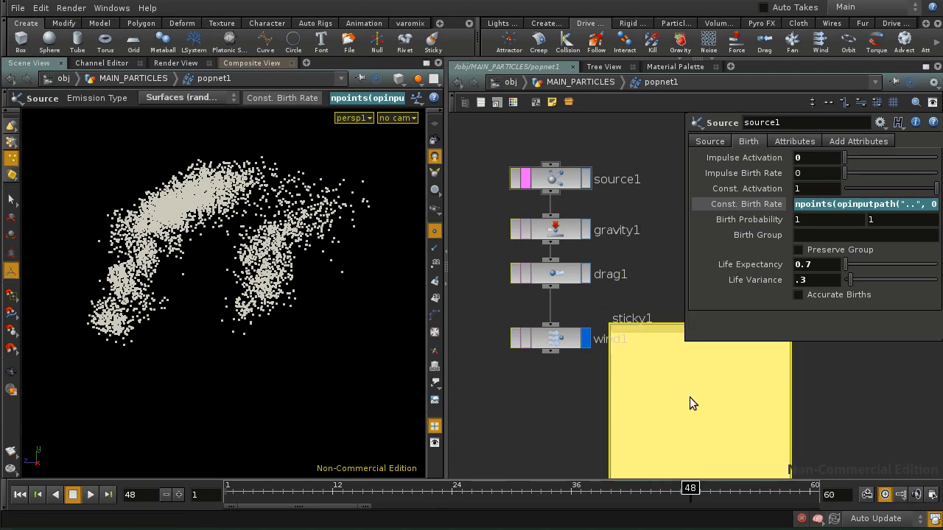
{"action": "left_click_drag", "start_coordinate": [646, 333], "coordinate": [774, 371]}
Step: Write "life 0.7" on the sticky note, with "0.3" on a second line
{"action": "type", "text": "life spect"}
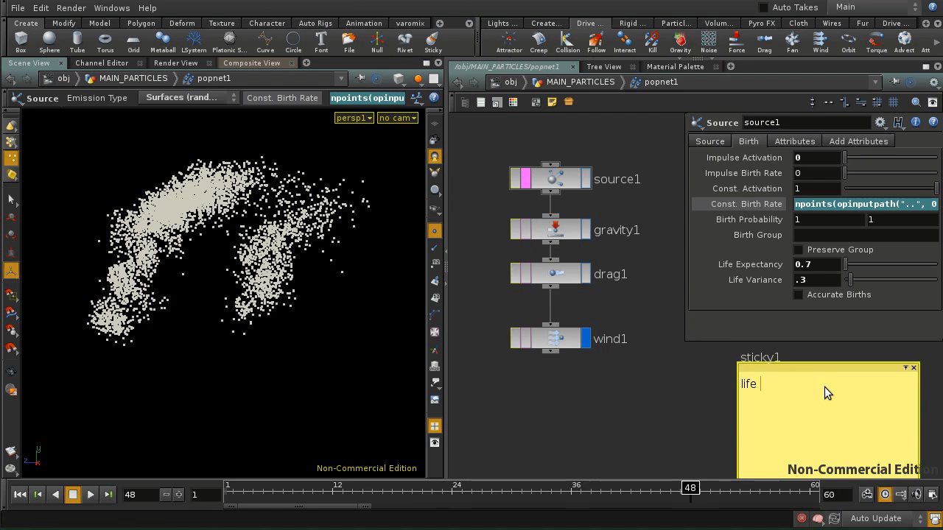
{"action": "key", "text": "BackSpace"}
{"action": "key", "text": "BackSpace"}
{"action": "key", "text": "BackSpace"}
{"action": "key", "text": "BackSpace"}
{"action": "key", "text": "BackSpace"}
{"action": "type", "text": "Expecta"}
{"action": "key", "text": "BackSpace"}
{"action": "key", "text": "BackSpace"}
{"action": "key", "text": "BackSpace"}
{"action": "key", "text": "BackSpace"}
{"action": "key", "text": "BackSpace"}
{"action": "key", "text": "BackSpace"}
{"action": "key", "text": "BackSpace"}
{"action": "type", "text": "0.7 "}
{"action": "type", "text": " 0.3"}
{"action": "key", "text": "Left"}
{"action": "key", "text": "Left"}
{"action": "type", "text": "0"}
Step: Set the life expectancy of source1 to 13.5 and play the simulation from the first frame
{"action": "left_click_drag", "start_coordinate": [859, 265], "coordinate": [858, 264]}
{"action": "left_click", "coordinate": [31, 498]}
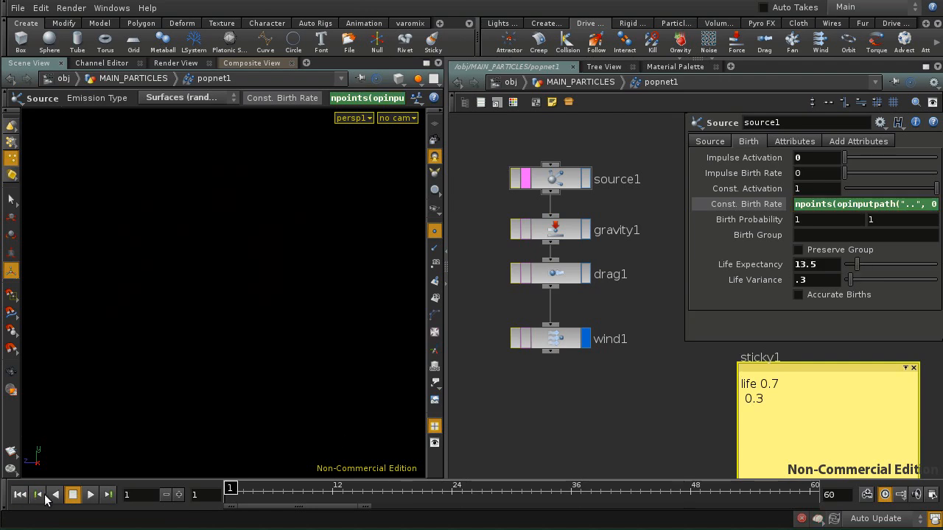
{"action": "left_click", "coordinate": [88, 497]}
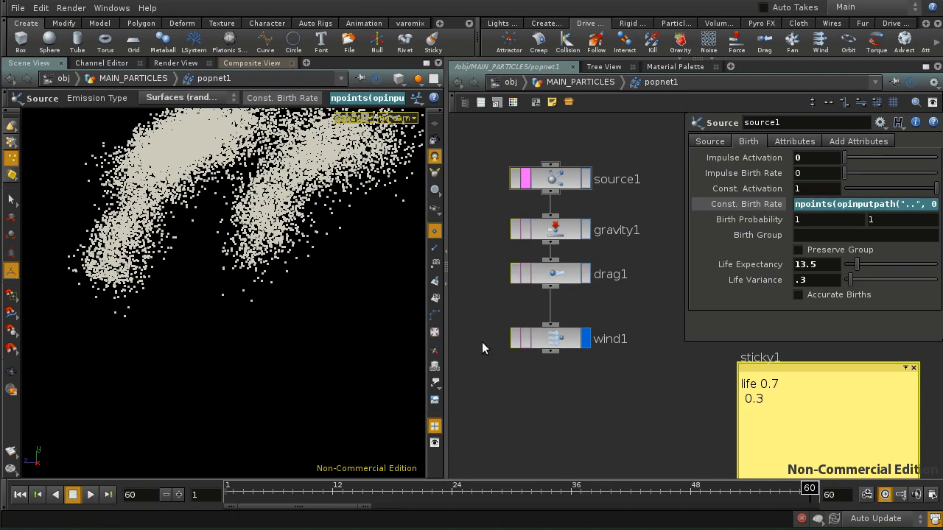
Step: Select wind1 and try adjusting its noise frequency in small increments
{"action": "left_click", "coordinate": [548, 339]}
{"action": "middle_click", "coordinate": [778, 269]}
{"action": "middle_click", "coordinate": [764, 251]}
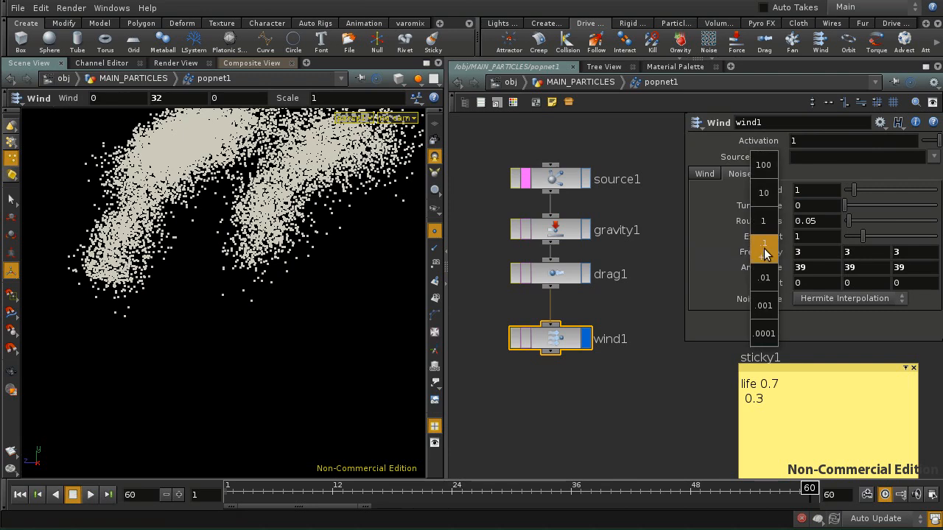
{"action": "mouse_move", "coordinate": [764, 251]}
{"action": "middle_mouse_down"}
{"action": "mouse_move", "coordinate": [761, 230]}
{"action": "mouse_move", "coordinate": [753, 234]}
{"action": "mouse_move", "coordinate": [776, 260]}
{"action": "middle_mouse_up"}
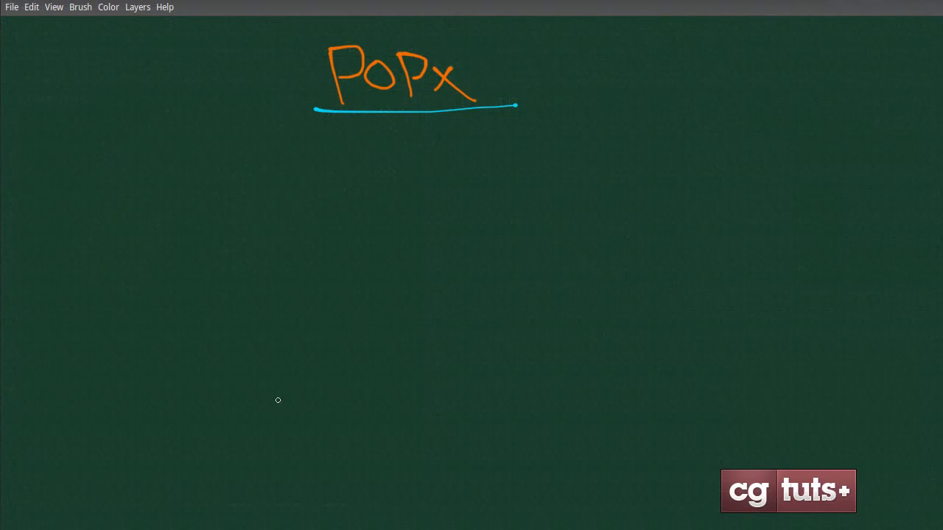
Step: Switch to the painting program and draw a tall, wavy cyan curve below the POPx heading
{"action": "key", "text": "x"}
{"action": "key", "text": "x"}
{"action": "key", "text": "x"}
{"action": "key", "text": "x"}
{"action": "key", "text": "x"}
{"action": "mouse_move", "coordinate": [256, 401]}
{"action": "left_mouse_down"}
{"action": "mouse_move", "coordinate": [296, 376]}
{"action": "mouse_move", "coordinate": [259, 327]}
{"action": "mouse_move", "coordinate": [315, 275]}
{"action": "mouse_move", "coordinate": [280, 189]}
{"action": "mouse_move", "coordinate": [292, 175]}
{"action": "left_mouse_up"}
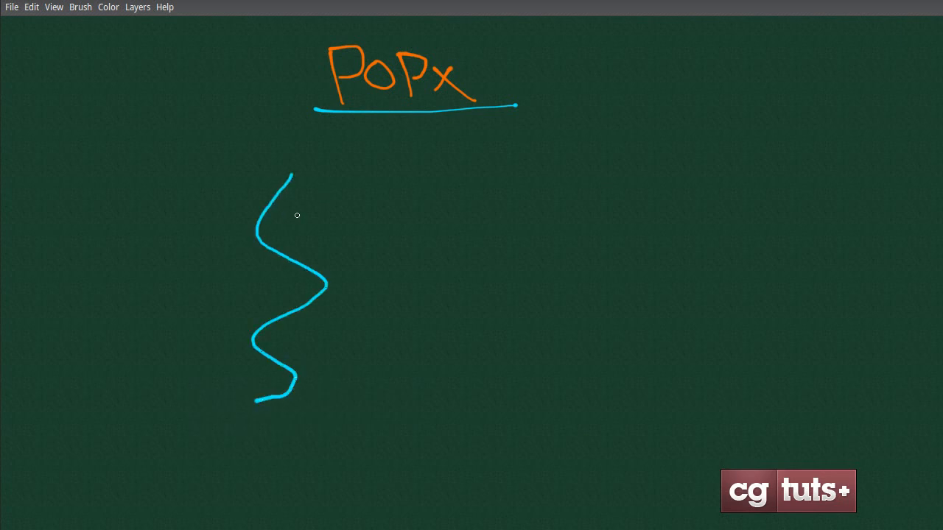
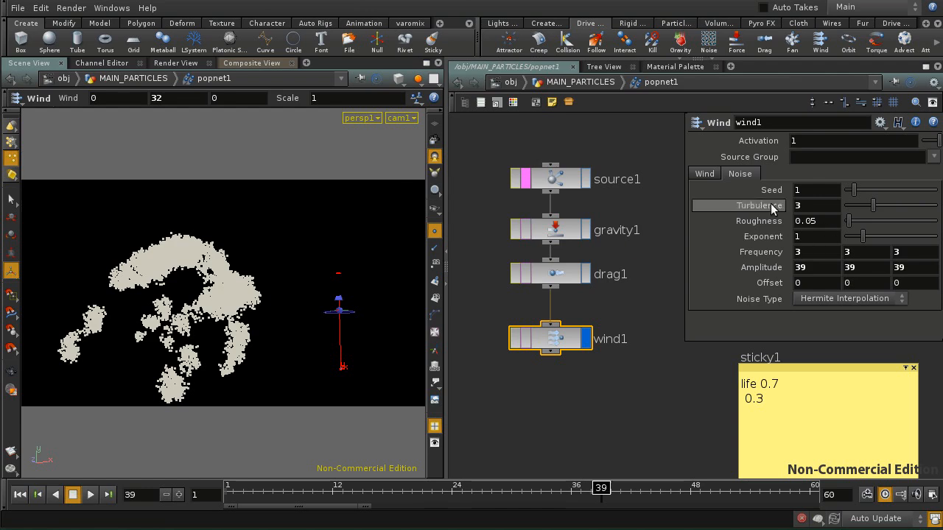
Step: Set the X wind of wind1 to 50 and check the direction of its handle in the perspective view
{"action": "left_click", "coordinate": [700, 174]}
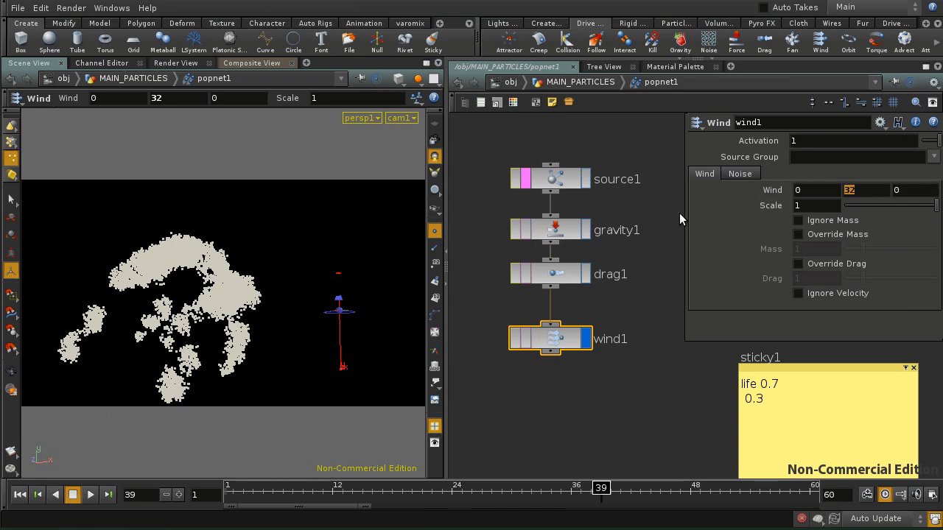
{"action": "middle_click_drag", "start_coordinate": [806, 193], "coordinate": [851, 132]}
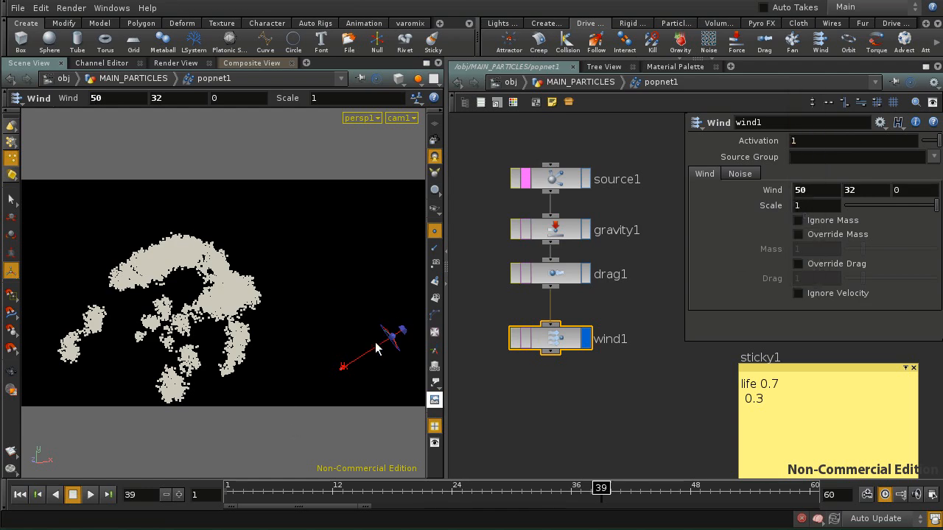
{"action": "key", "text": "space"}
{"action": "left_click_drag", "start_coordinate": [347, 338], "coordinate": [339, 364]}
{"action": "right_click_drag", "start_coordinate": [339, 364], "coordinate": [294, 382]}
{"action": "middle_click_drag", "start_coordinate": [294, 381], "coordinate": [253, 478]}
{"action": "right_click_drag", "start_coordinate": [253, 478], "coordinate": [266, 276]}
{"action": "middle_click_drag", "start_coordinate": [265, 277], "coordinate": [258, 349]}
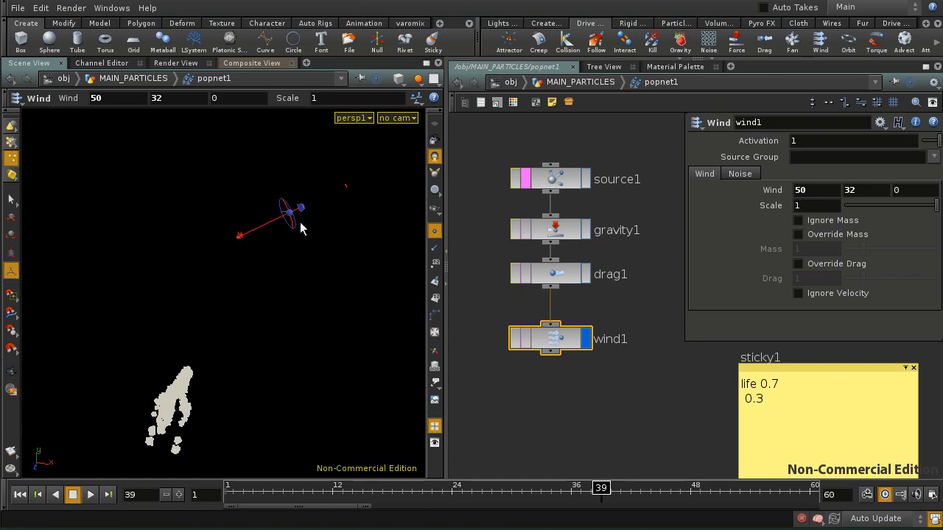
Step: Reorient the wind1 vector to about 56.28, 53.66, -8.82 with its viewport handle and look through cam1
{"action": "middle_click_drag", "start_coordinate": [897, 190], "coordinate": [582, 199]}
{"action": "left_click_drag", "start_coordinate": [274, 254], "coordinate": [316, 412], "text": "alt"}
{"action": "left_click_drag", "start_coordinate": [312, 365], "coordinate": [320, 342]}
{"action": "left_click_drag", "start_coordinate": [320, 341], "coordinate": [346, 335], "text": "alt"}
{"action": "left_click", "coordinate": [395, 116]}
{"action": "left_click", "coordinate": [408, 179]}
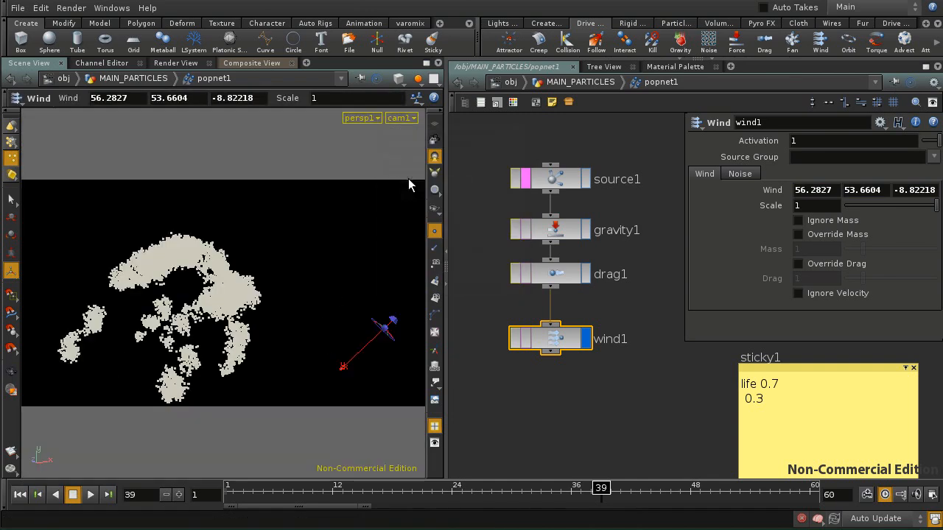
Step: Try another handle direction, undo it, and set wind1's Y wind to 43.6604 and Z wind to 41.1778
{"action": "left_click_drag", "start_coordinate": [388, 333], "coordinate": [397, 295]}
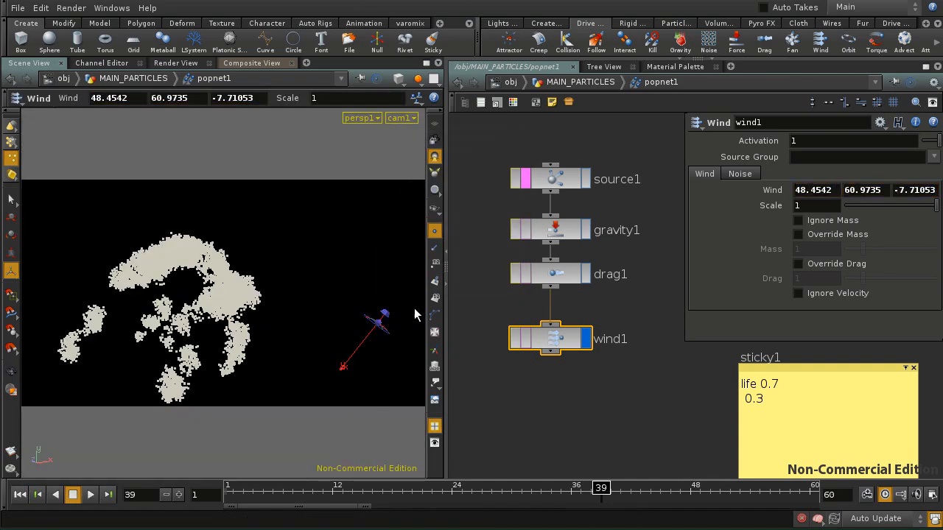
{"action": "key", "text": "ctrl+z"}
{"action": "middle_click_drag", "start_coordinate": [845, 198], "coordinate": [825, 140]}
{"action": "middle_click_drag", "start_coordinate": [913, 190], "coordinate": [888, 142]}
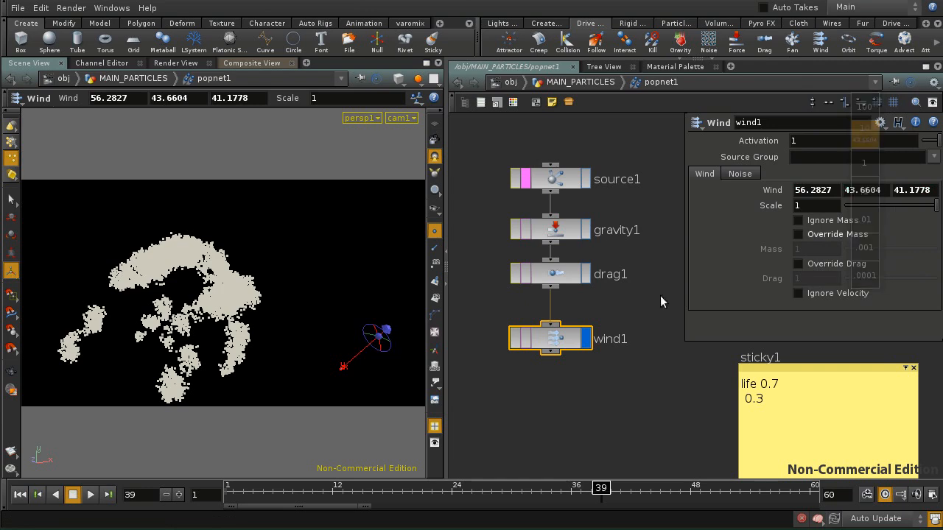
Step: Replay the simulation through cam1 to check the diagonal wind, stopping at frame 44
{"action": "left_click", "coordinate": [19, 495]}
{"action": "left_click", "coordinate": [90, 495]}
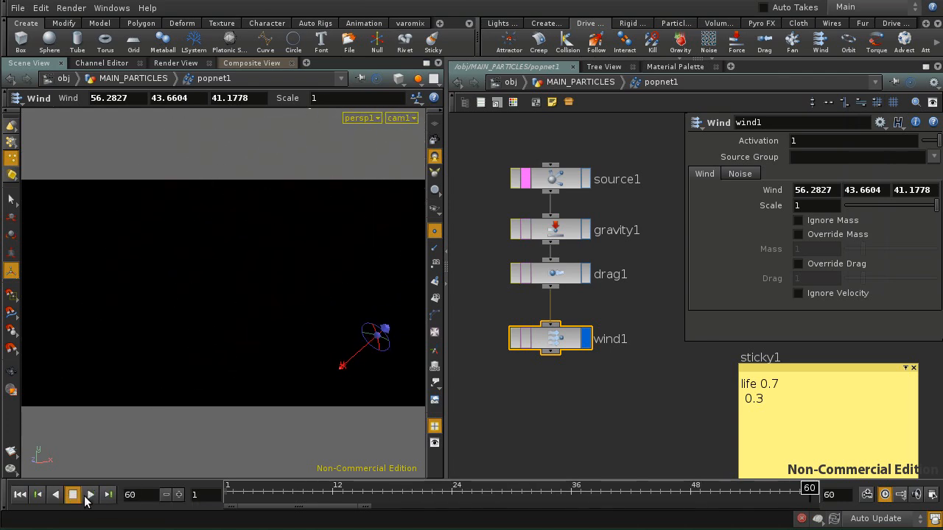
{"action": "left_click", "coordinate": [89, 495]}
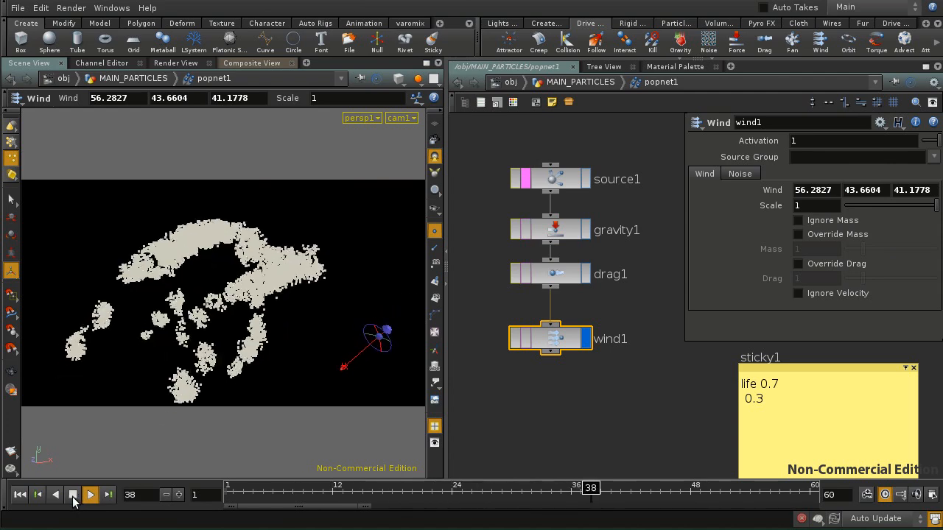
{"action": "left_click", "coordinate": [73, 495]}
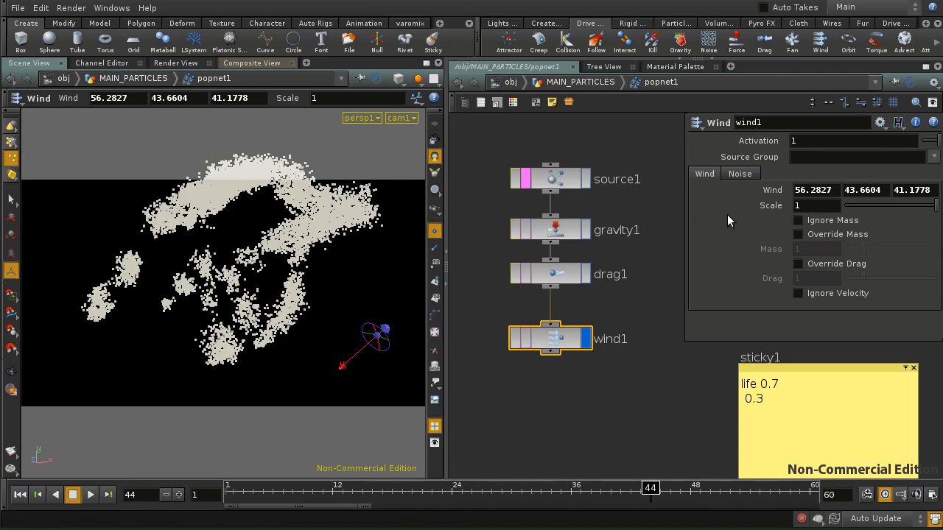
Step: Reset the Z wind of wind1 to 0, set its X wind to 90, and replay the simulation
{"action": "middle_click", "coordinate": [919, 191], "text": "ctrl"}
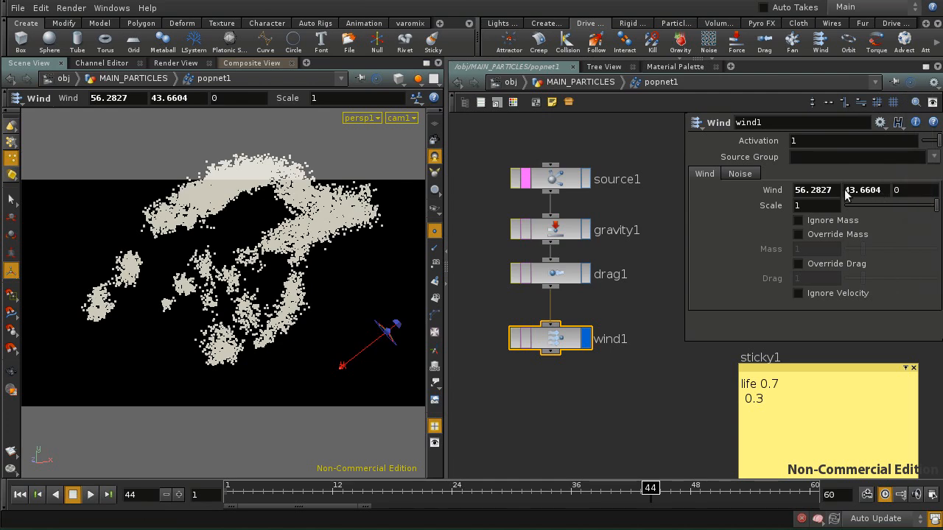
{"action": "middle_click", "coordinate": [822, 190], "text": "ctrl"}
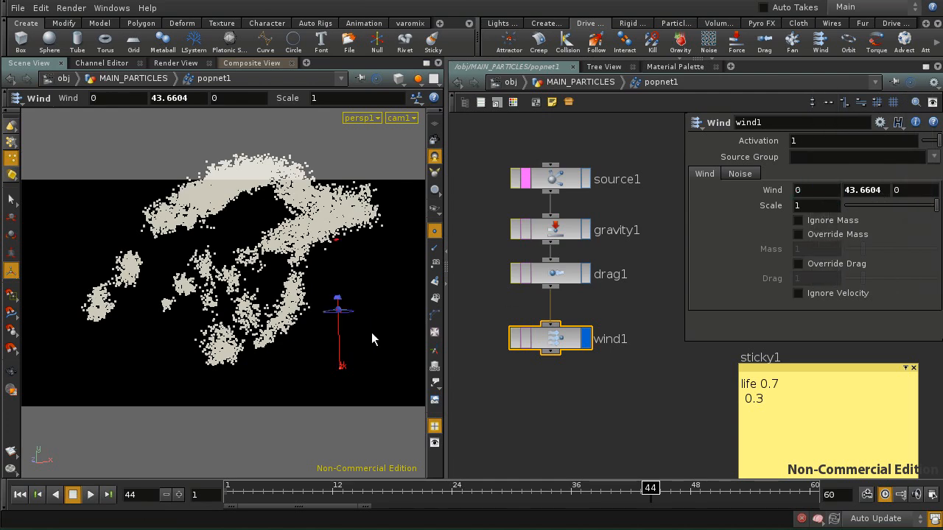
{"action": "middle_click_drag", "start_coordinate": [802, 197], "coordinate": [871, 126]}
{"action": "left_click", "coordinate": [20, 494]}
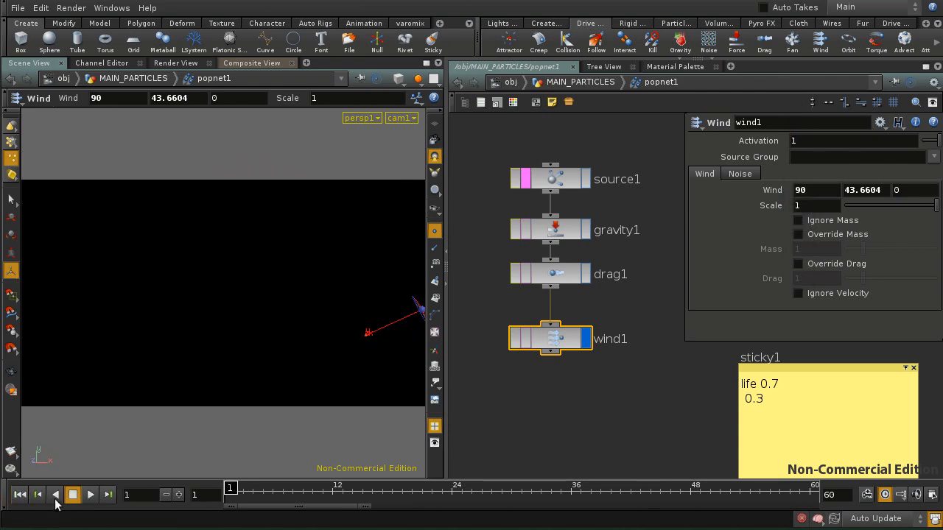
{"action": "left_click", "coordinate": [91, 494]}
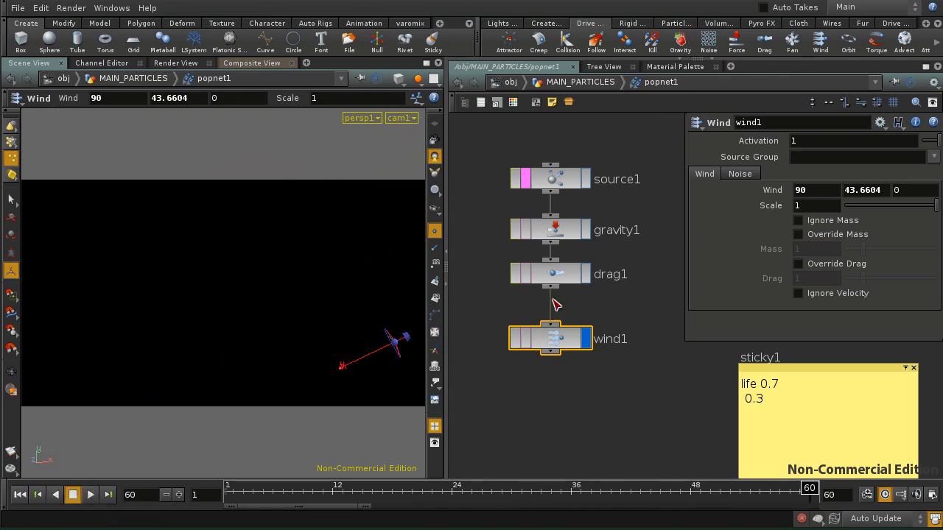
Step: Replay the simulation and examine the particles and the wind handle from outside the camera view
{"action": "left_click_drag", "start_coordinate": [318, 314], "coordinate": [320, 359], "text": "alt"}
{"action": "right_click_drag", "start_coordinate": [319, 358], "coordinate": [312, 330], "text": "alt"}
{"action": "middle_click_drag", "start_coordinate": [312, 329], "coordinate": [324, 324], "text": "alt"}
{"action": "right_click_drag", "start_coordinate": [324, 324], "coordinate": [204, 328], "text": "alt"}
{"action": "middle_click_drag", "start_coordinate": [263, 314], "coordinate": [352, 280], "text": "alt"}
{"action": "left_click", "coordinate": [19, 495]}
{"action": "key", "text": "Up"}
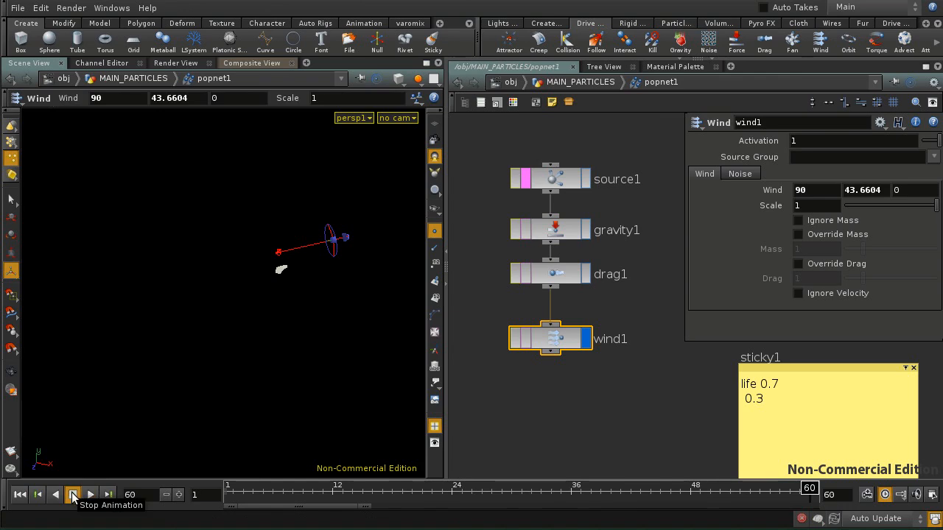
{"action": "right_click_drag", "start_coordinate": [189, 305], "coordinate": [336, 323], "text": "alt"}
{"action": "middle_click_drag", "start_coordinate": [336, 323], "coordinate": [154, 399], "text": "alt"}
{"action": "right_click_drag", "start_coordinate": [155, 399], "coordinate": [217, 427], "text": "alt"}
{"action": "middle_click_drag", "start_coordinate": [160, 392], "coordinate": [244, 335], "text": "alt"}
Step: Display the other scene objects in the viewport and examine the wind direction relative to the road
{"action": "left_click", "coordinate": [419, 79]}
{"action": "left_click", "coordinate": [420, 94]}
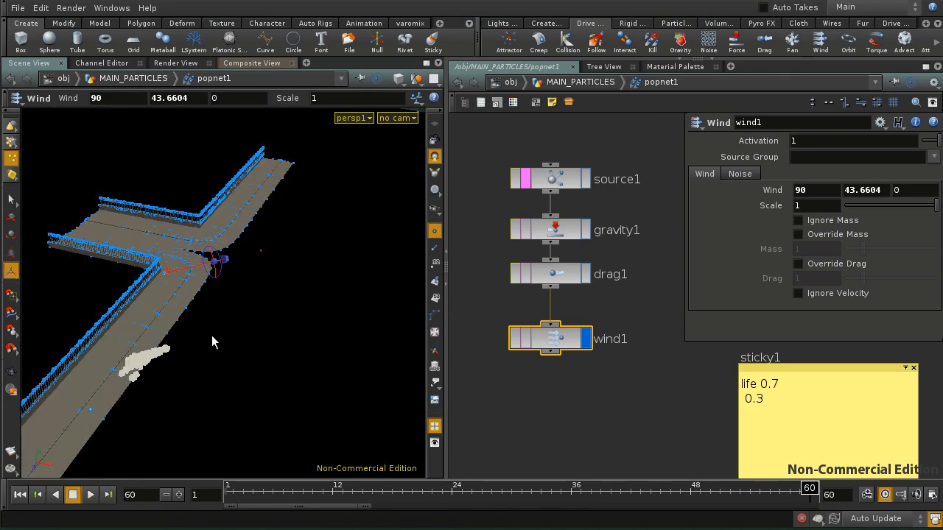
{"action": "middle_click_drag", "start_coordinate": [211, 335], "coordinate": [327, 263], "text": "alt"}
{"action": "left_click_drag", "start_coordinate": [263, 313], "coordinate": [236, 320], "text": "alt"}
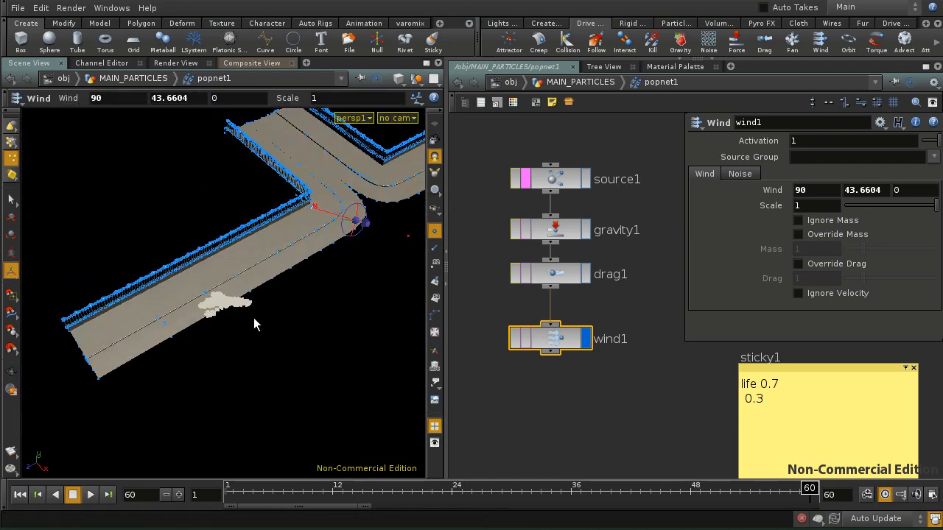
{"action": "middle_click_drag", "start_coordinate": [309, 272], "coordinate": [293, 305], "text": "alt"}
{"action": "right_click_drag", "start_coordinate": [292, 305], "coordinate": [354, 256], "text": "alt"}
{"action": "left_click_drag", "start_coordinate": [354, 232], "coordinate": [311, 289], "text": "alt"}
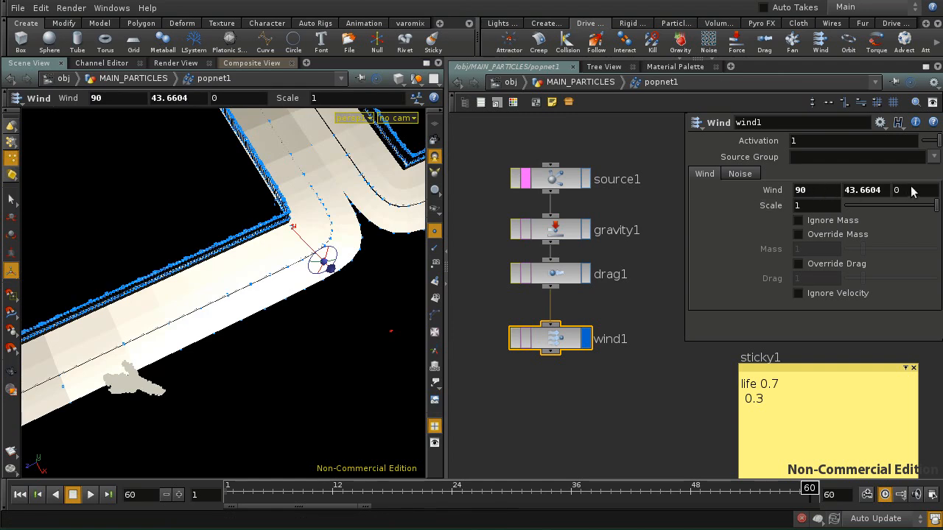
Step: Set the Z wind of wind1 to -130 and its Y wind to 103.66, and replay the simulation over the road
{"action": "middle_click_drag", "start_coordinate": [912, 192], "coordinate": [826, 142]}
{"action": "left_click_drag", "start_coordinate": [316, 258], "coordinate": [410, 268], "text": "alt"}
{"action": "middle_click_drag", "start_coordinate": [846, 184], "coordinate": [904, 132]}
{"action": "left_click", "coordinate": [20, 495]}
{"action": "left_click", "coordinate": [90, 495]}
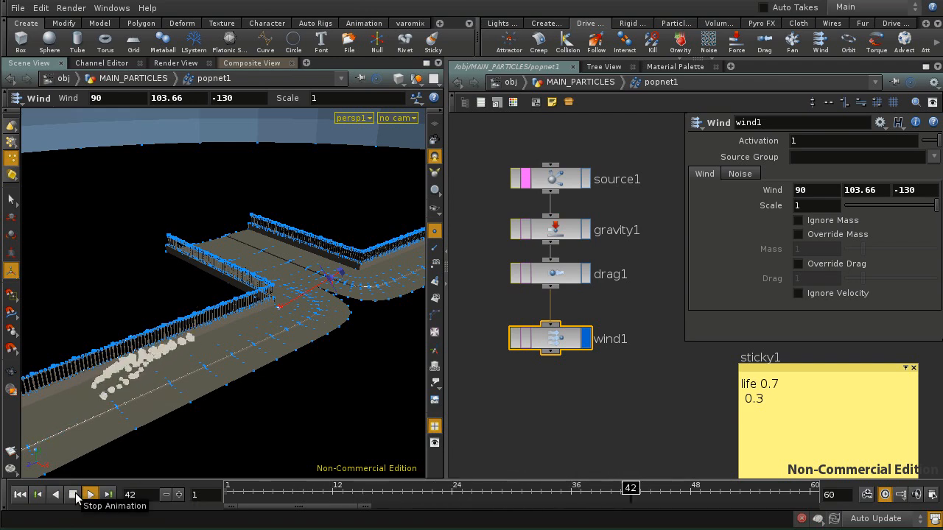
{"action": "left_click_drag", "start_coordinate": [228, 371], "coordinate": [278, 339]}
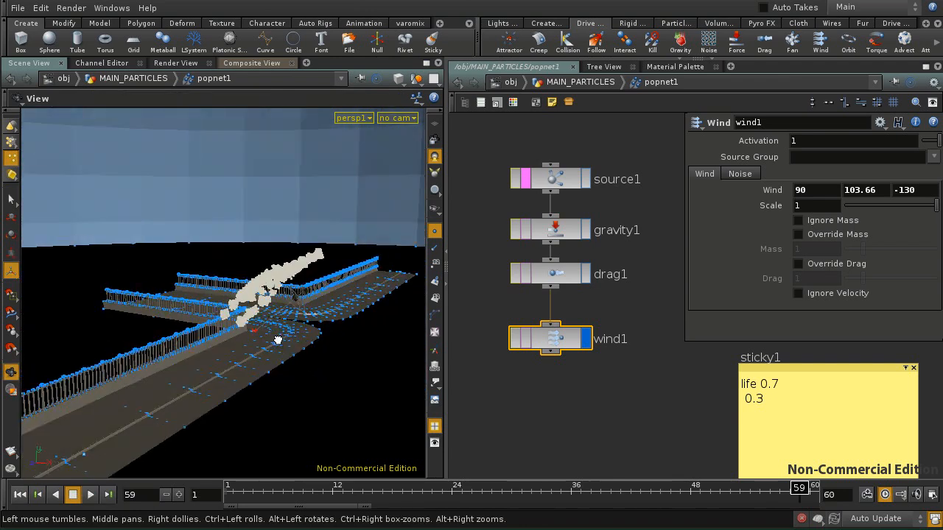
Step: Look through cam1 and replay the simulation with the road scene objects displayed
{"action": "left_click", "coordinate": [390, 117]}
{"action": "left_click", "coordinate": [421, 180]}
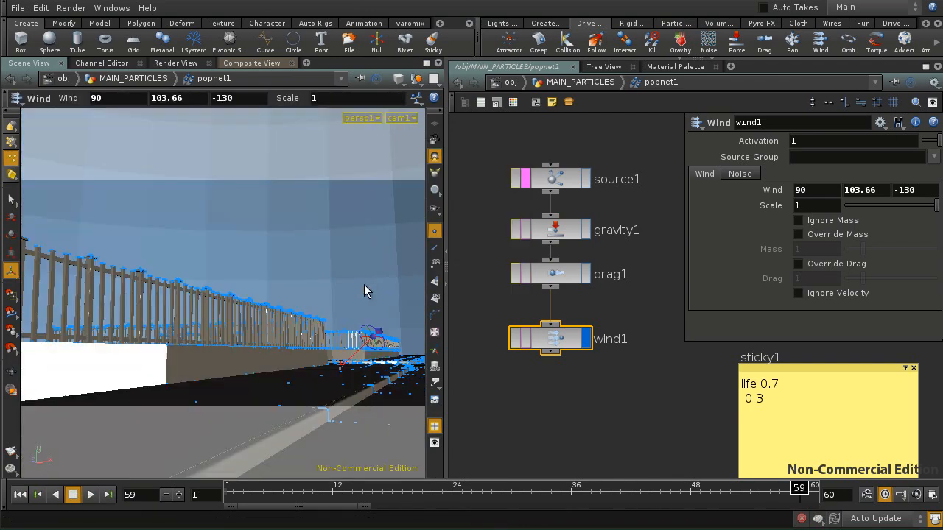
{"action": "left_click", "coordinate": [91, 495]}
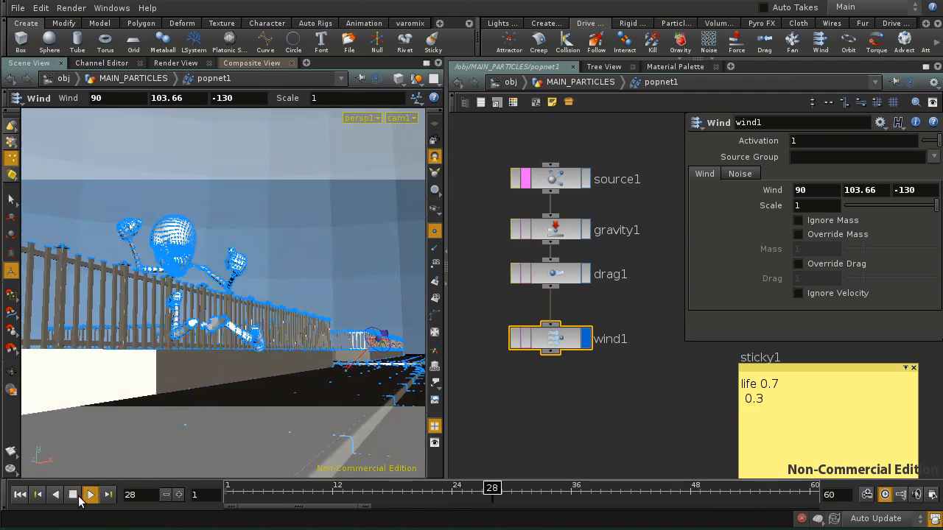
{"action": "left_click", "coordinate": [73, 495]}
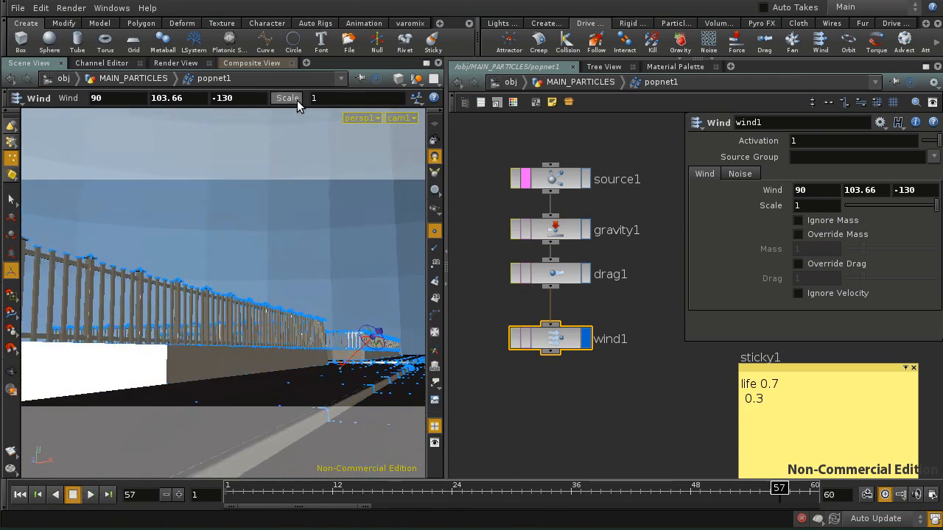
{"action": "left_click", "coordinate": [414, 118]}
{"action": "left_click", "coordinate": [414, 181]}
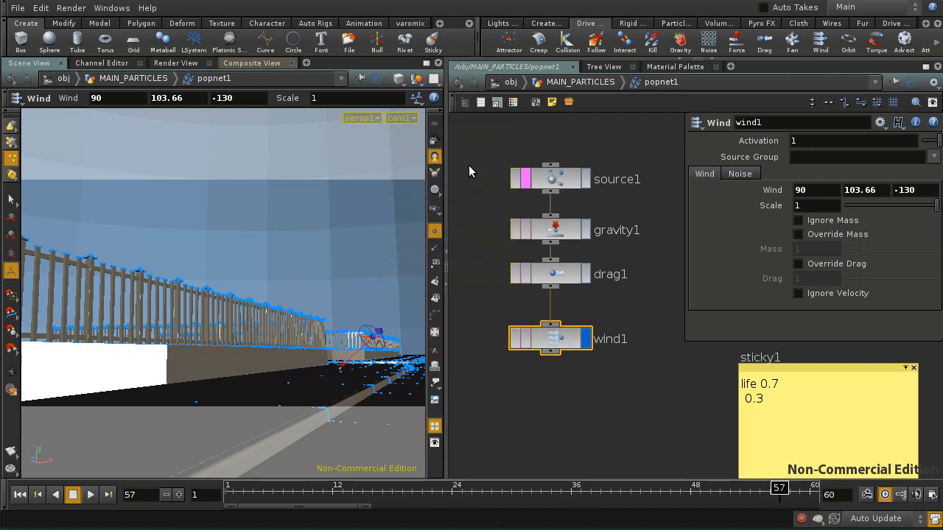
Step: Hide the other scene objects in the viewport and replay the particles alone from the first frame
{"action": "left_click", "coordinate": [417, 98]}
{"action": "left_click", "coordinate": [464, 120]}
{"action": "left_click", "coordinate": [503, 387]}
{"action": "left_click", "coordinate": [20, 494]}
{"action": "left_click", "coordinate": [90, 495]}
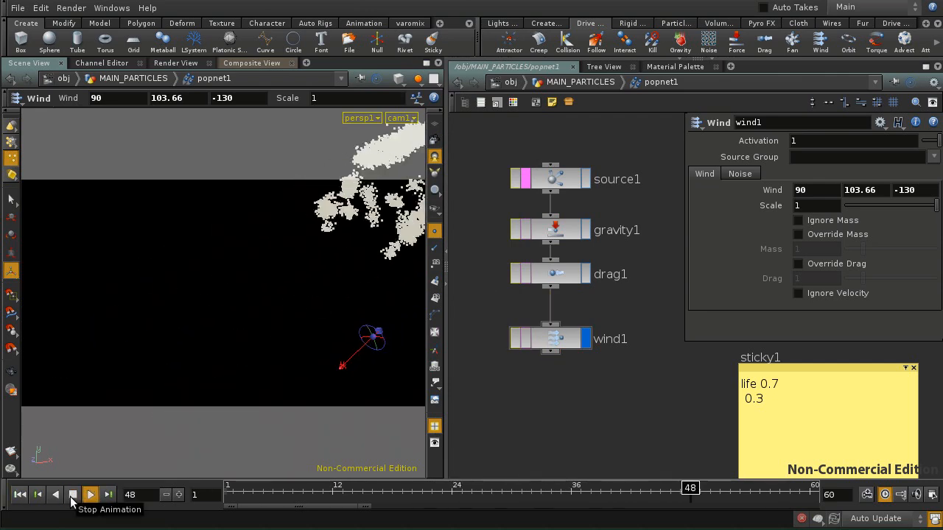
{"action": "left_click", "coordinate": [73, 495]}
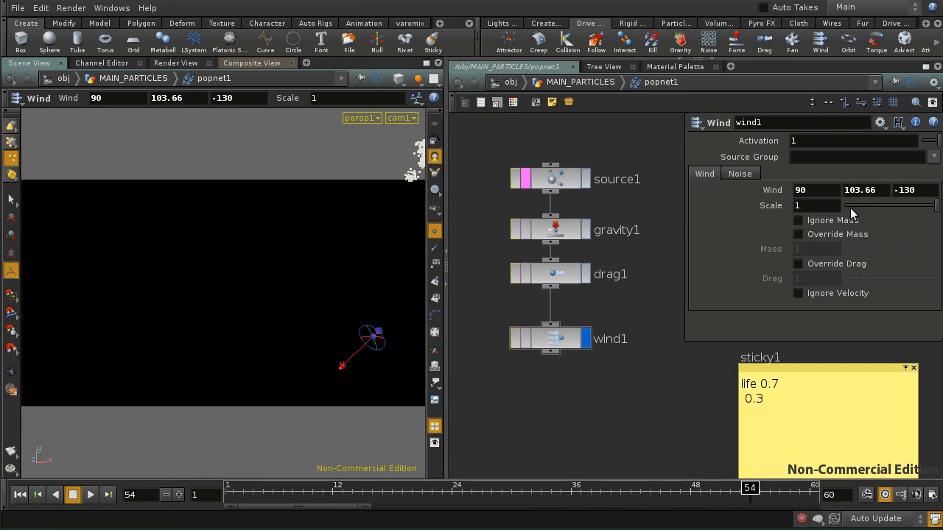
Step: Reduce the wind Scale of wind1 to 0.168, replaying the simulation from the first frame after each adjustment
{"action": "left_click_drag", "start_coordinate": [931, 210], "coordinate": [870, 207]}
{"action": "left_click", "coordinate": [20, 495]}
{"action": "left_click", "coordinate": [89, 495]}
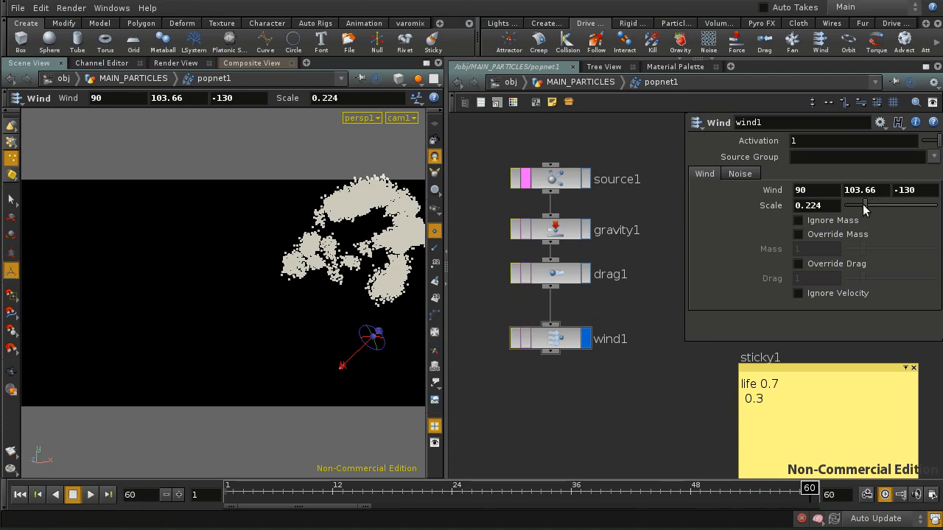
{"action": "left_click", "coordinate": [20, 495]}
{"action": "left_click", "coordinate": [90, 495]}
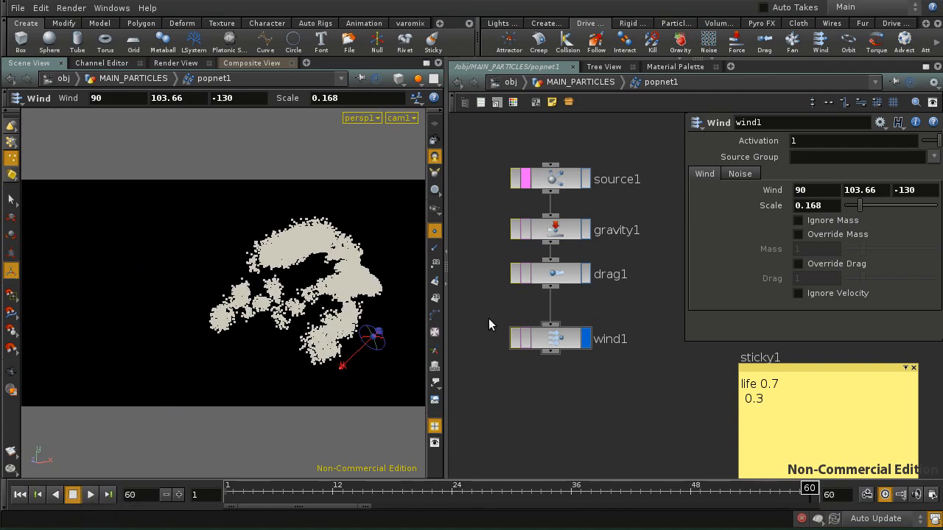
Step: Set the Z wind of wind1 to -150 and its Y wind to 63.66, and replay the simulation
{"action": "middle_click_drag", "start_coordinate": [905, 196], "coordinate": [881, 156]}
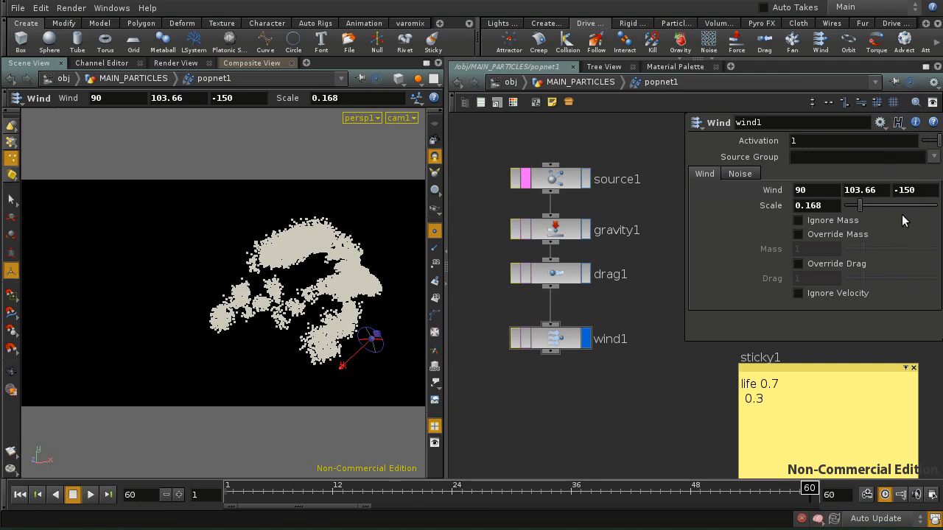
{"action": "mouse_move", "coordinate": [868, 190]}
{"action": "middle_mouse_down"}
{"action": "mouse_move", "coordinate": [867, 140]}
{"action": "mouse_move", "coordinate": [844, 149]}
{"action": "mouse_move", "coordinate": [863, 183]}
{"action": "middle_mouse_up"}
{"action": "left_click", "coordinate": [35, 499]}
{"action": "left_click", "coordinate": [88, 497]}
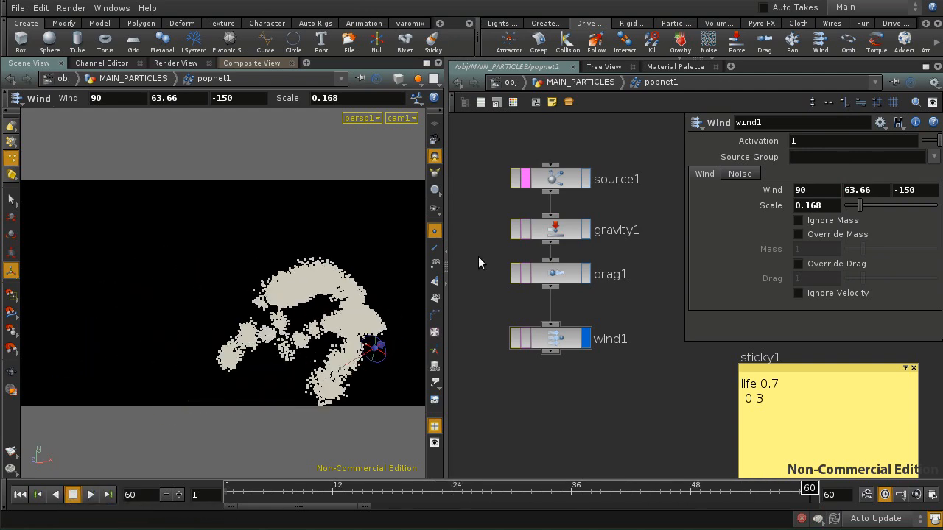
Step: Set the Y wind of wind1 to 83.66 and its X wind to 40, replaying the simulation after each change
{"action": "mouse_move", "coordinate": [869, 191]}
{"action": "middle_mouse_down"}
{"action": "mouse_move", "coordinate": [861, 144]}
{"action": "mouse_move", "coordinate": [869, 191]}
{"action": "middle_mouse_up"}
{"action": "left_click", "coordinate": [19, 495]}
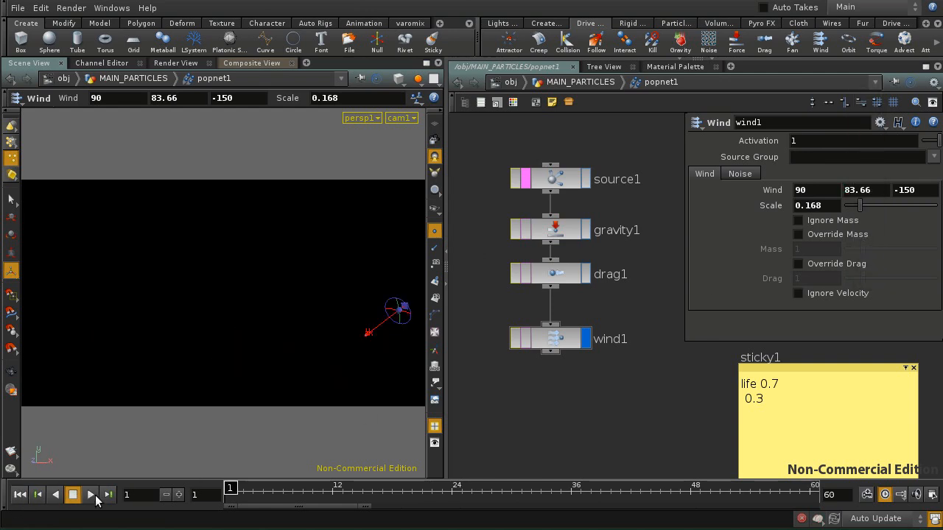
{"action": "left_click", "coordinate": [89, 495]}
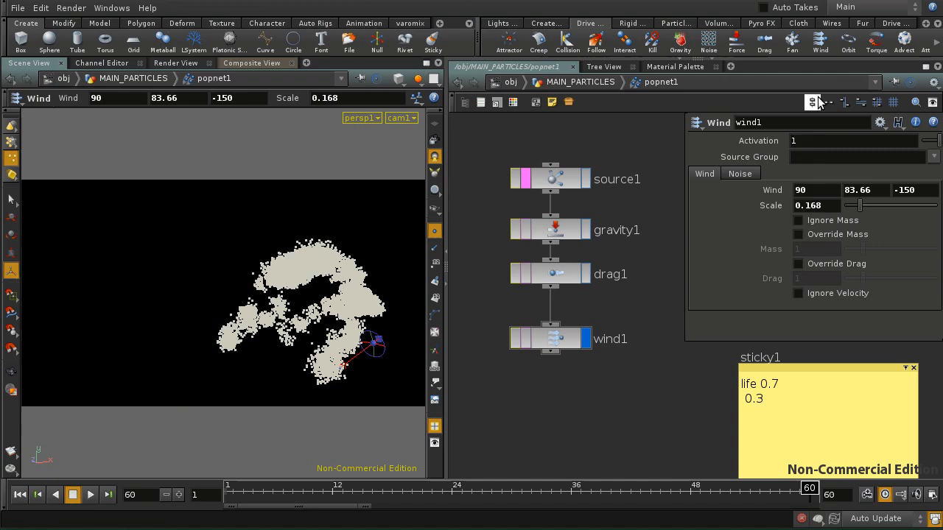
{"action": "middle_click_drag", "start_coordinate": [810, 194], "coordinate": [764, 156]}
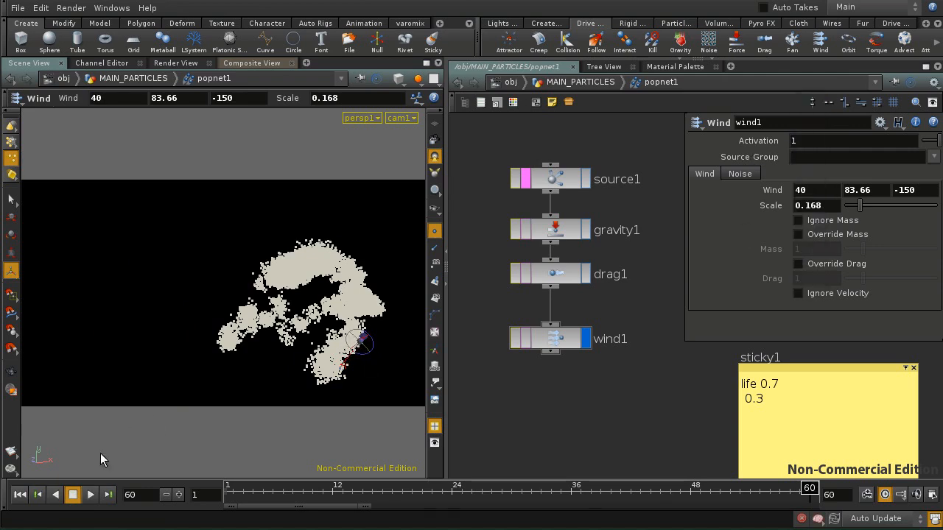
{"action": "left_click", "coordinate": [20, 494]}
{"action": "left_click", "coordinate": [89, 495]}
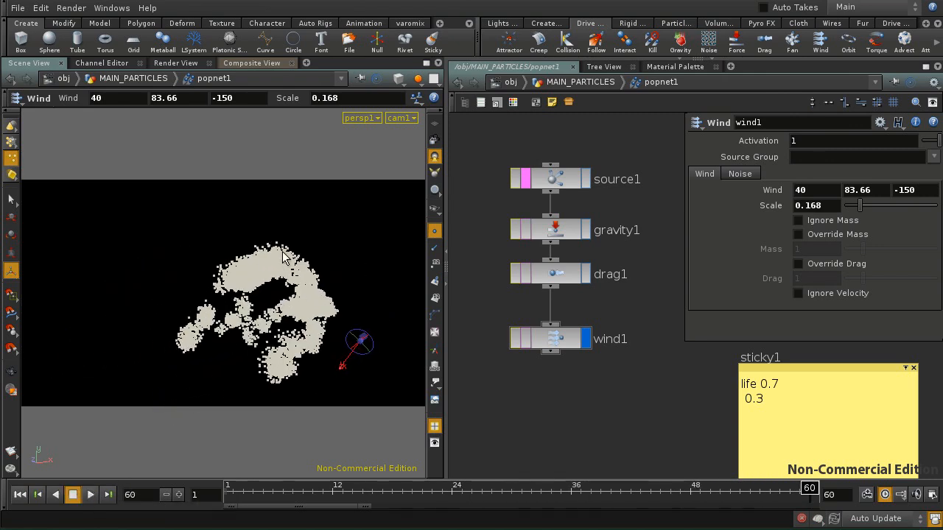
Step: Raise the Y wind of wind1 to 103.66 and replay the simulation from the first frame
{"action": "middle_click_drag", "start_coordinate": [852, 188], "coordinate": [880, 129]}
{"action": "left_click", "coordinate": [20, 498]}
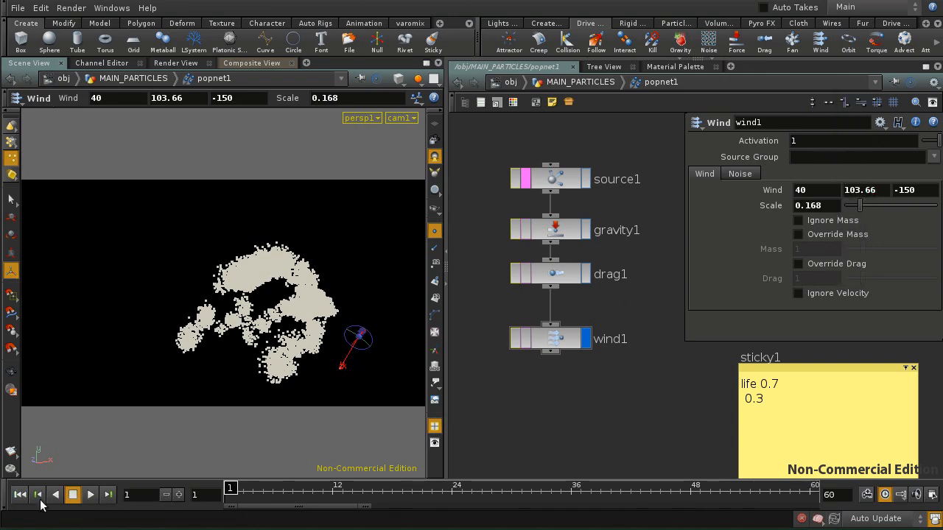
{"action": "left_click", "coordinate": [90, 495]}
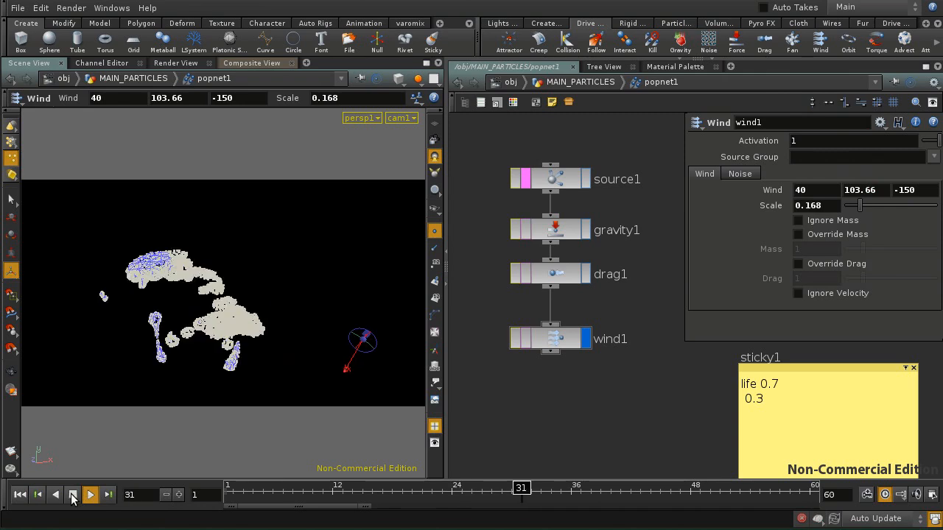
{"action": "left_click", "coordinate": [72, 495]}
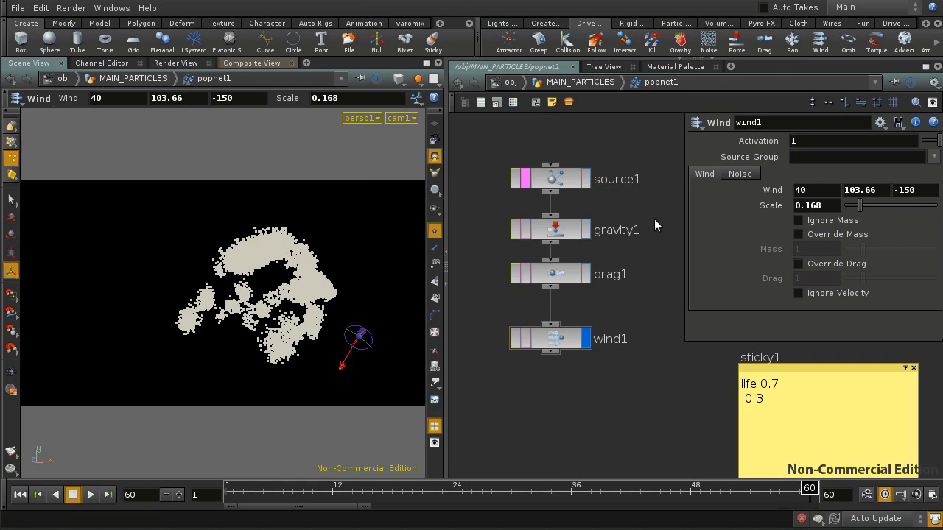
Step: Set the Life Expectancy of source1 to 0.7
{"action": "left_click", "coordinate": [553, 185]}
{"action": "key", "text": "BackSpace"}
{"action": "key", "text": "BackSpace"}
{"action": "key", "text": "BackSpace"}
{"action": "key", "text": "BackSpace"}
{"action": "type", "text": ".7"}
{"action": "key", "text": "Return"}
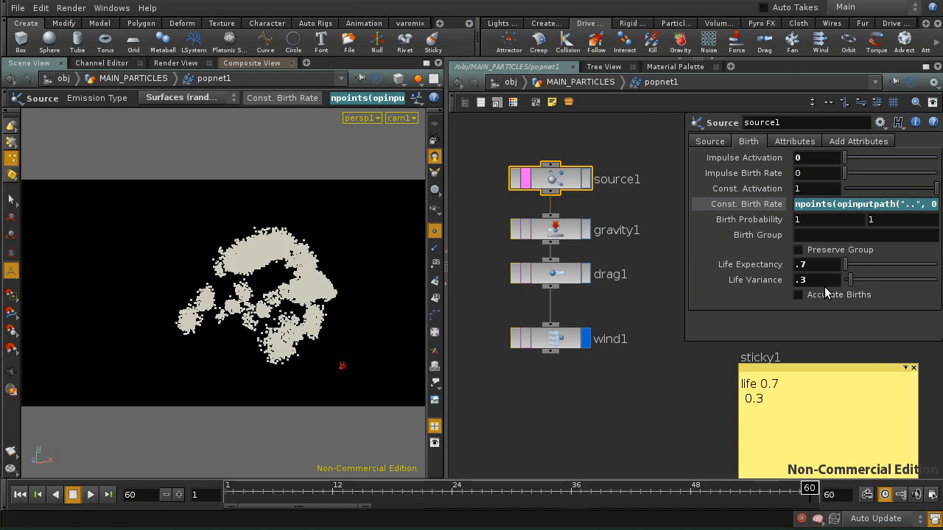
Step: Replay the simulation with the new lifetime and review the emission and velocity attribute settings of source1
{"action": "left_click", "coordinate": [20, 497]}
{"action": "left_click", "coordinate": [90, 495]}
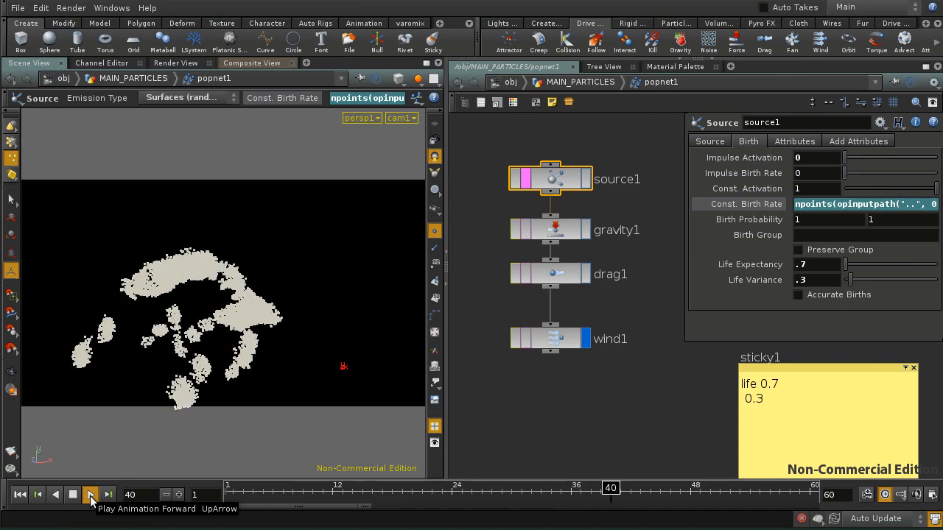
{"action": "left_click", "coordinate": [19, 495]}
{"action": "left_click", "coordinate": [90, 495]}
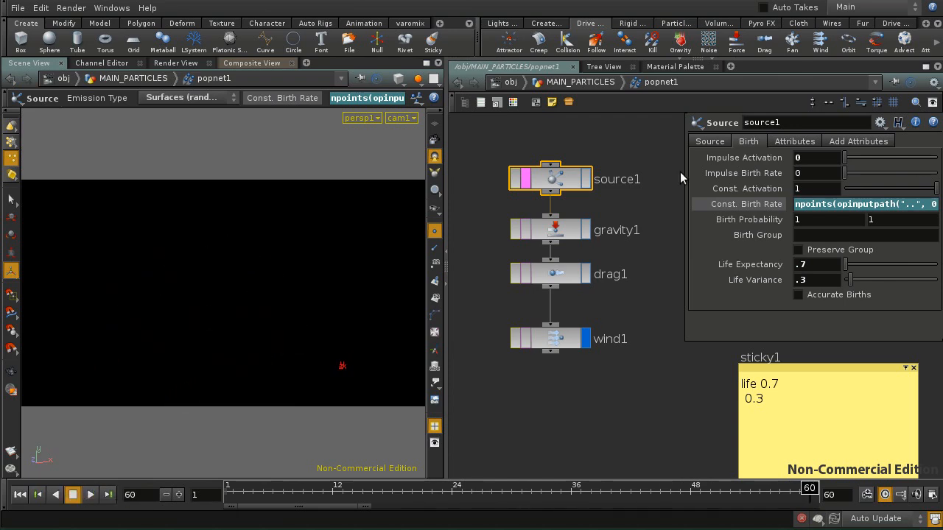
{"action": "left_click", "coordinate": [710, 140]}
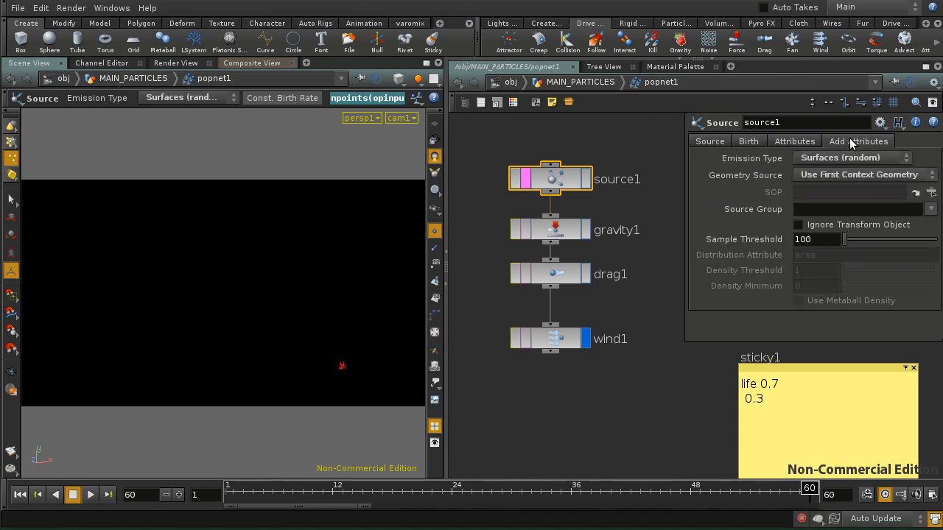
{"action": "left_click", "coordinate": [794, 140]}
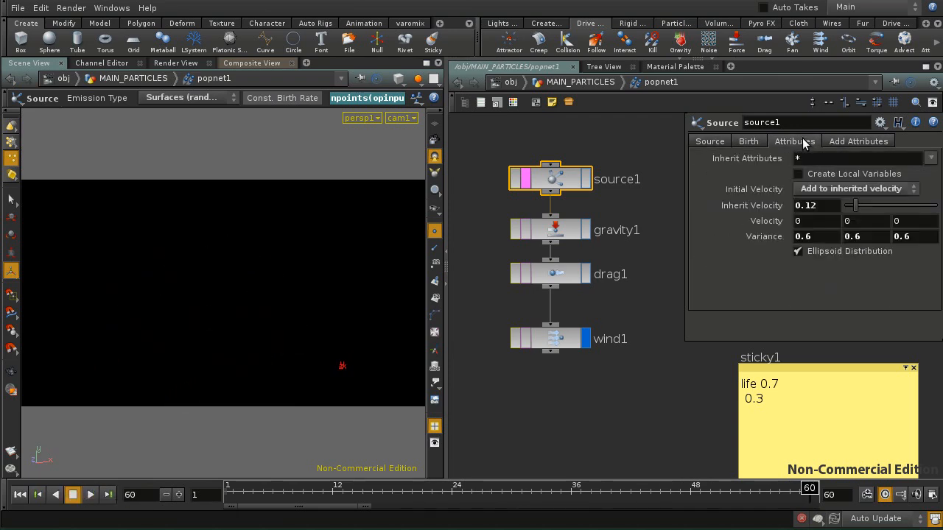
Step: Set the noise Amplitude of wind1 to 119 on all three axes and replay the simulation from the first frame
{"action": "left_click", "coordinate": [568, 338]}
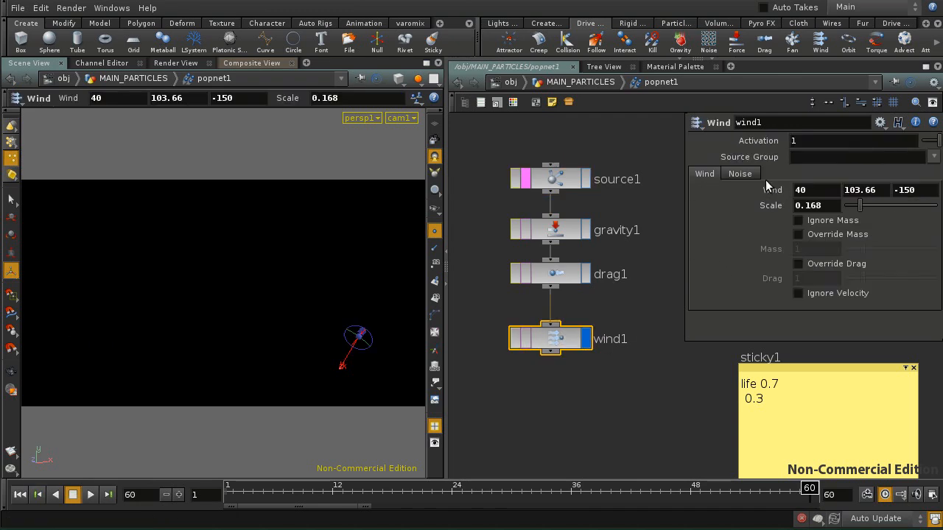
{"action": "left_click", "coordinate": [741, 174]}
{"action": "middle_click_drag", "start_coordinate": [766, 268], "coordinate": [831, 208]}
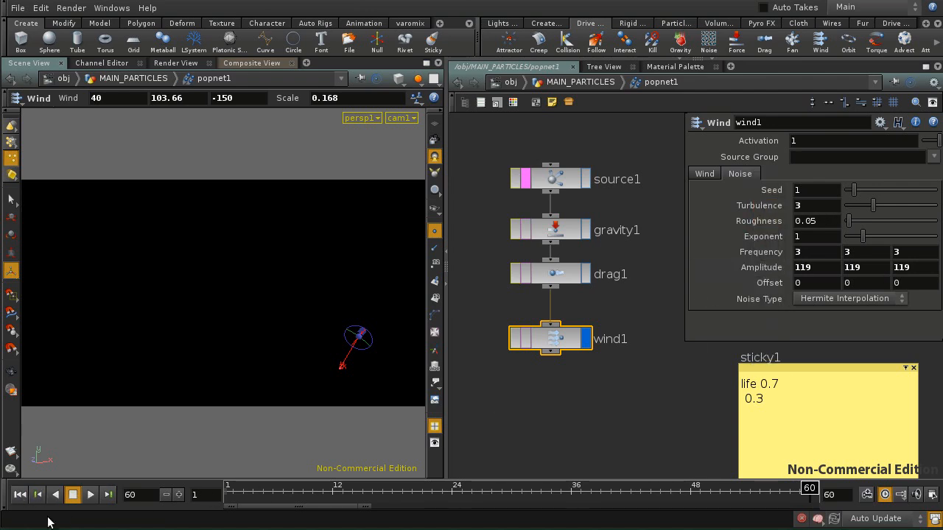
{"action": "left_click", "coordinate": [20, 495]}
{"action": "left_click", "coordinate": [90, 495]}
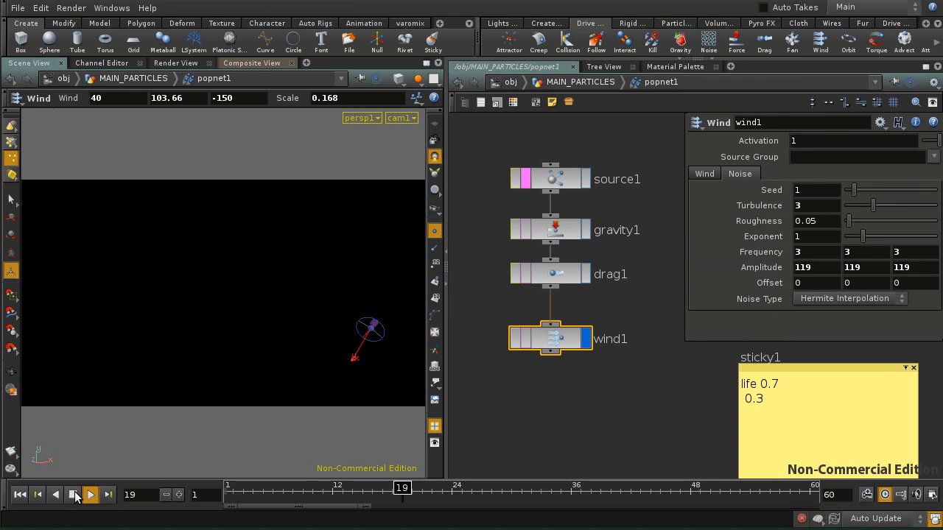
{"action": "left_click", "coordinate": [73, 495]}
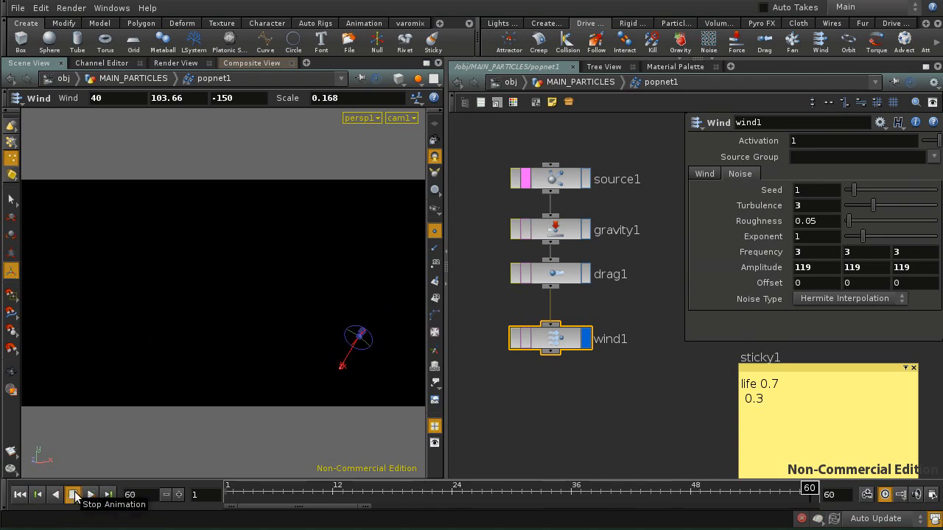
{"action": "left_click", "coordinate": [20, 495]}
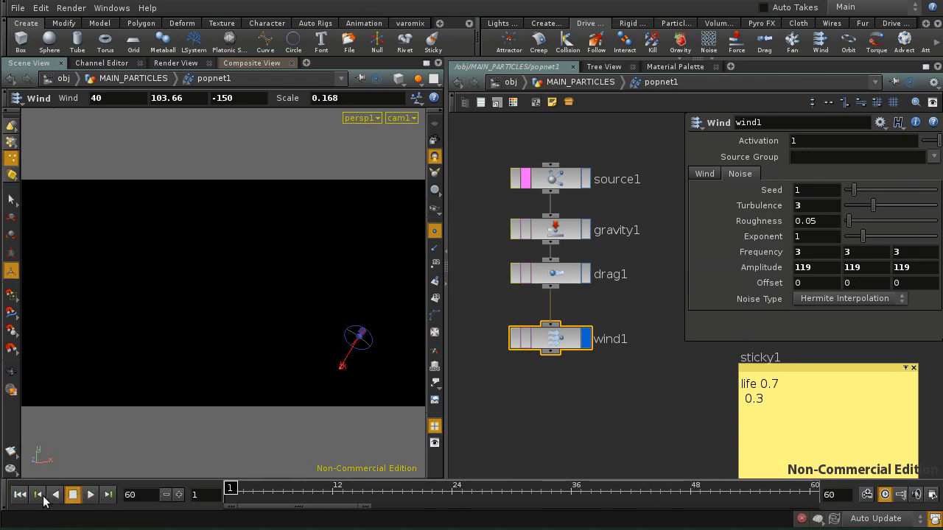
{"action": "left_click", "coordinate": [90, 494]}
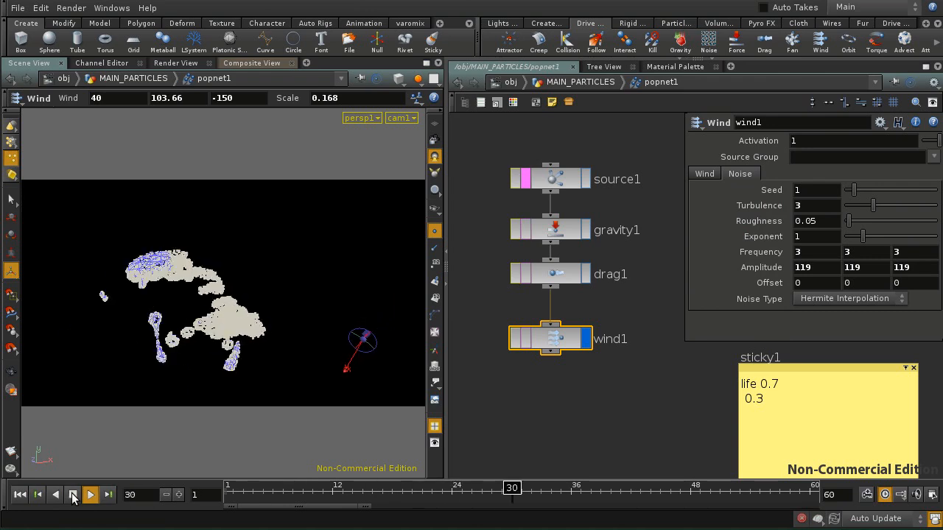
{"action": "left_click", "coordinate": [73, 495]}
Step: Set the noise Turbulence of wind1 to 10 and replay the simulation
{"action": "left_click_drag", "start_coordinate": [878, 206], "coordinate": [937, 206]}
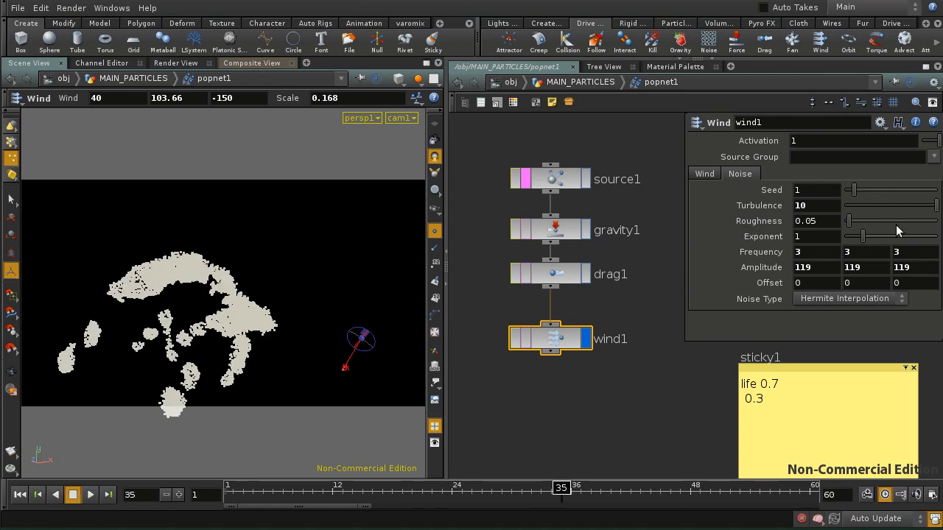
{"action": "left_click", "coordinate": [91, 494]}
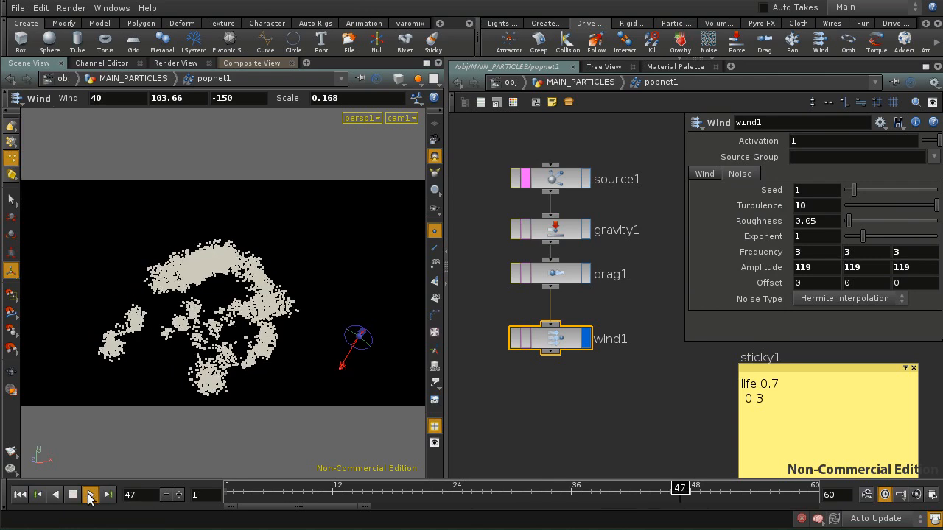
{"action": "left_click", "coordinate": [90, 495]}
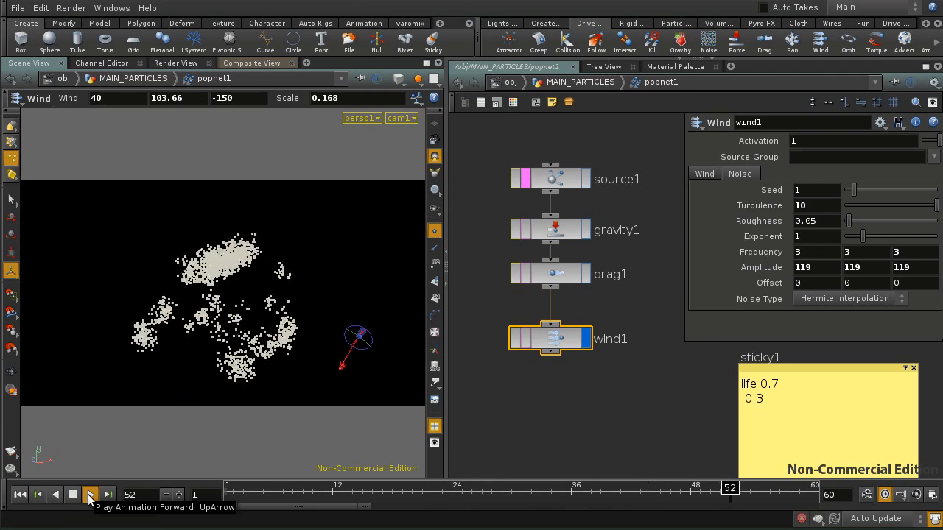
{"action": "left_click", "coordinate": [89, 495]}
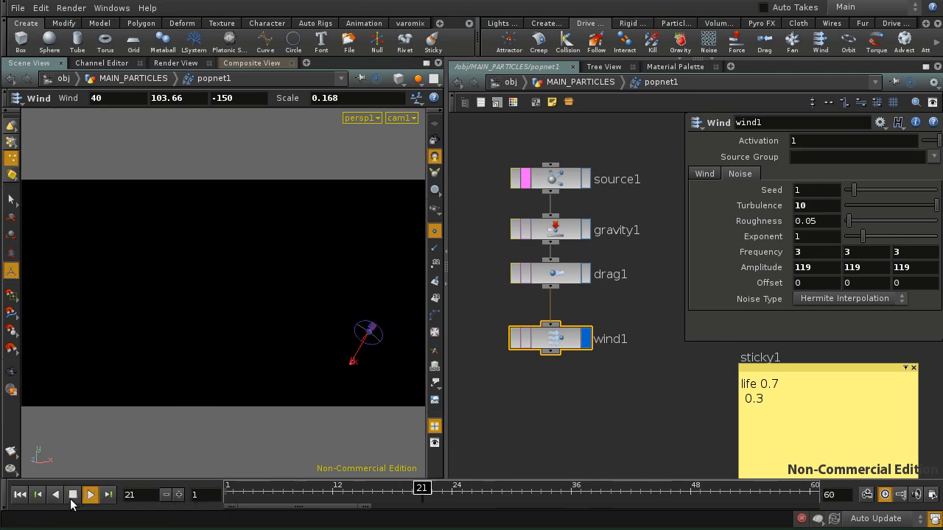
Step: Change the Noise Type of wind1 to Improved Hermite and replay the simulation
{"action": "left_click", "coordinate": [830, 299]}
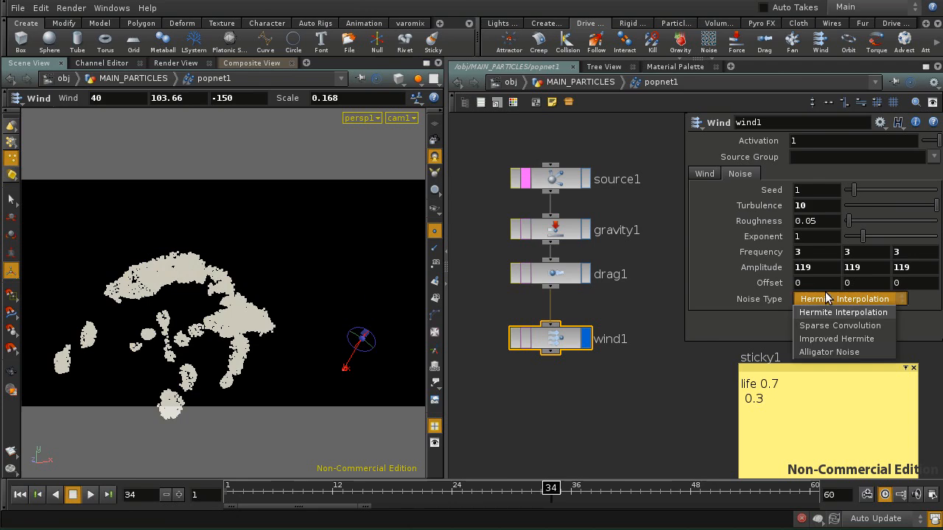
{"action": "left_click", "coordinate": [835, 339]}
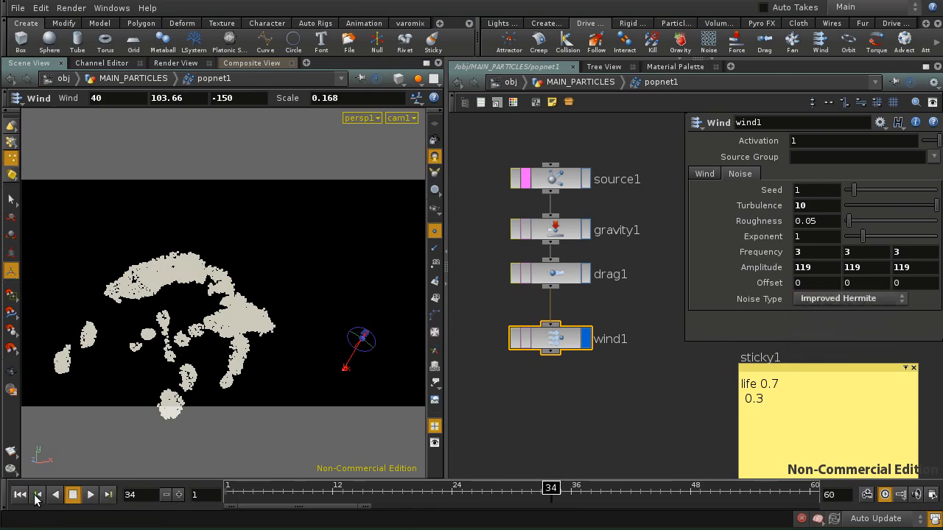
{"action": "left_click", "coordinate": [35, 498]}
{"action": "left_click", "coordinate": [89, 495]}
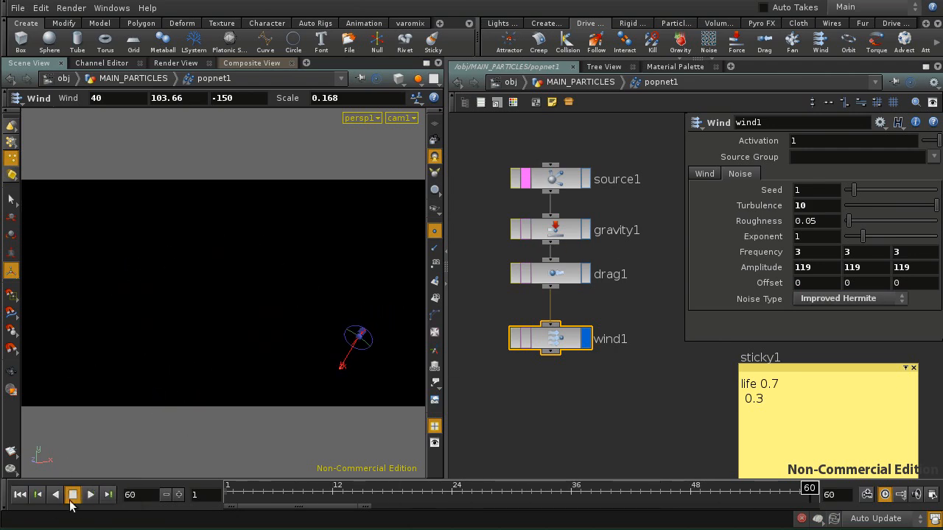
Step: Change the Noise Type of wind1 to Sparse Convolution and replay the simulation to compare the particle motion
{"action": "left_click", "coordinate": [85, 497]}
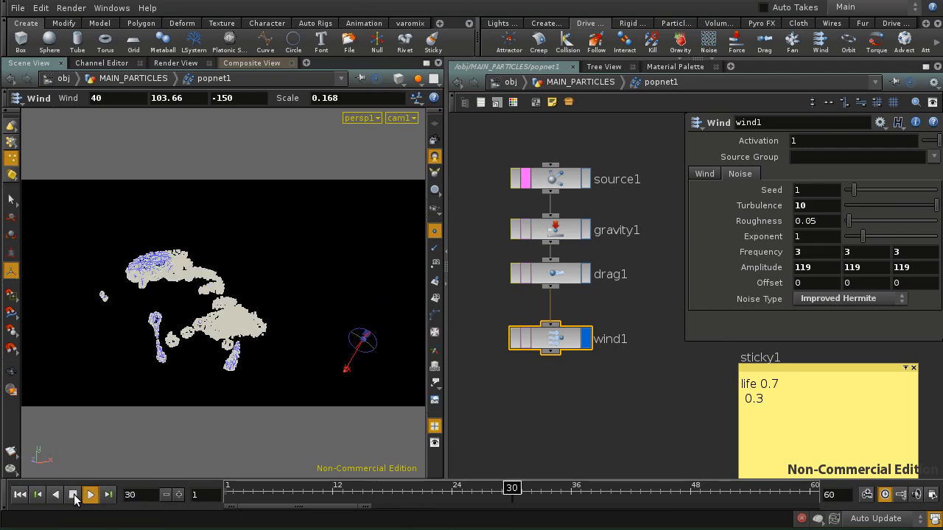
{"action": "left_click", "coordinate": [73, 496]}
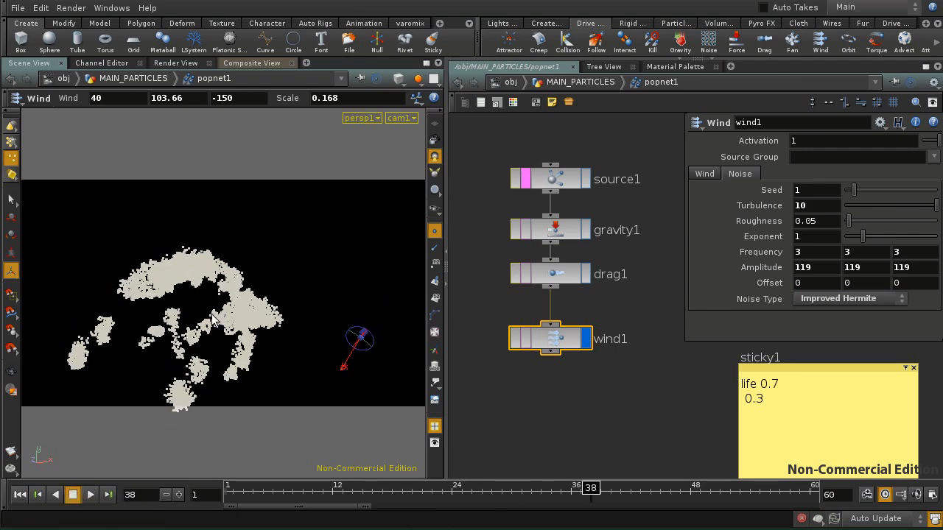
{"action": "left_click", "coordinate": [871, 301]}
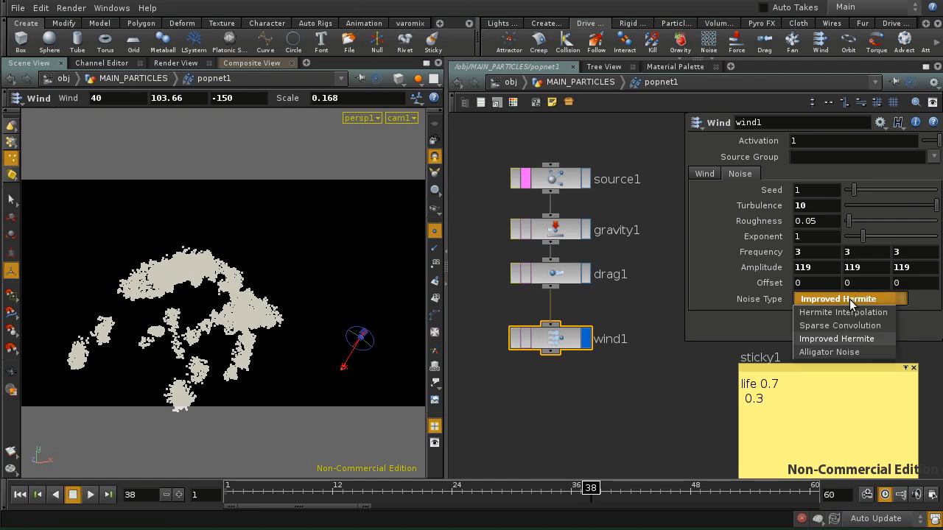
{"action": "left_click", "coordinate": [851, 323]}
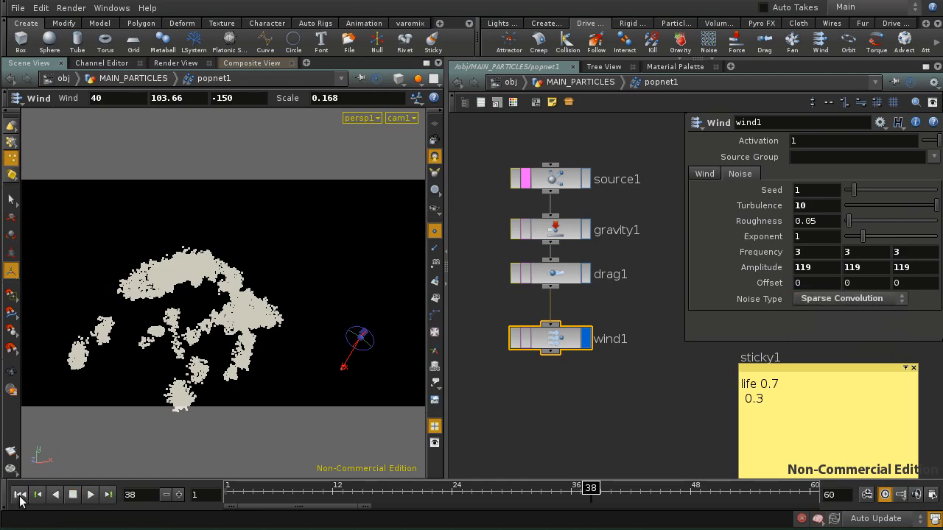
{"action": "left_click", "coordinate": [89, 495]}
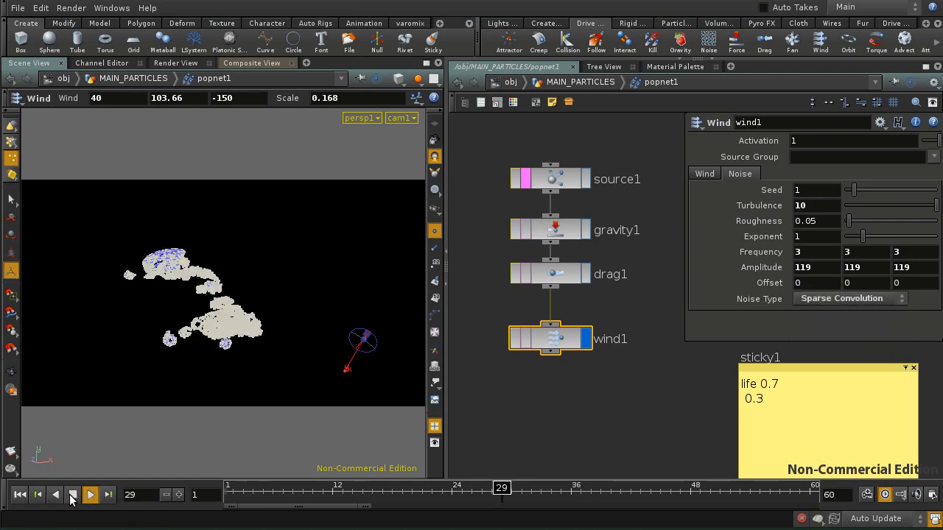
{"action": "left_click", "coordinate": [71, 496]}
{"action": "left_click", "coordinate": [90, 495]}
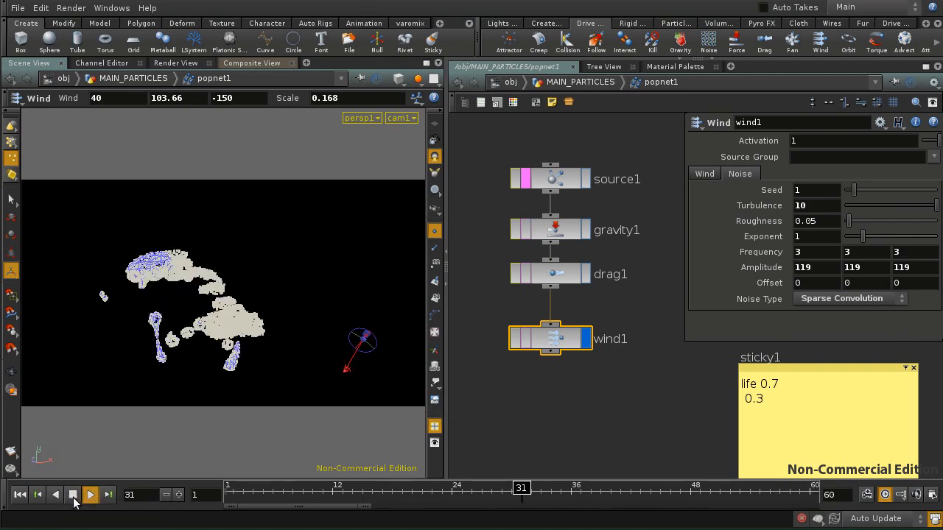
{"action": "left_click", "coordinate": [73, 495]}
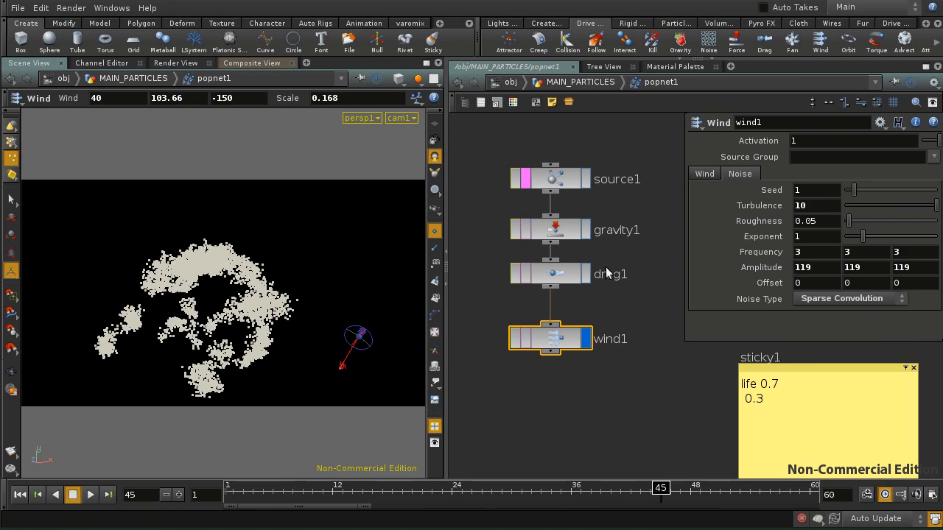
Step: Set the noise Amplitude of wind1 to 149 on all three axes and replay the simulation from the first frame
{"action": "middle_click", "coordinate": [762, 253]}
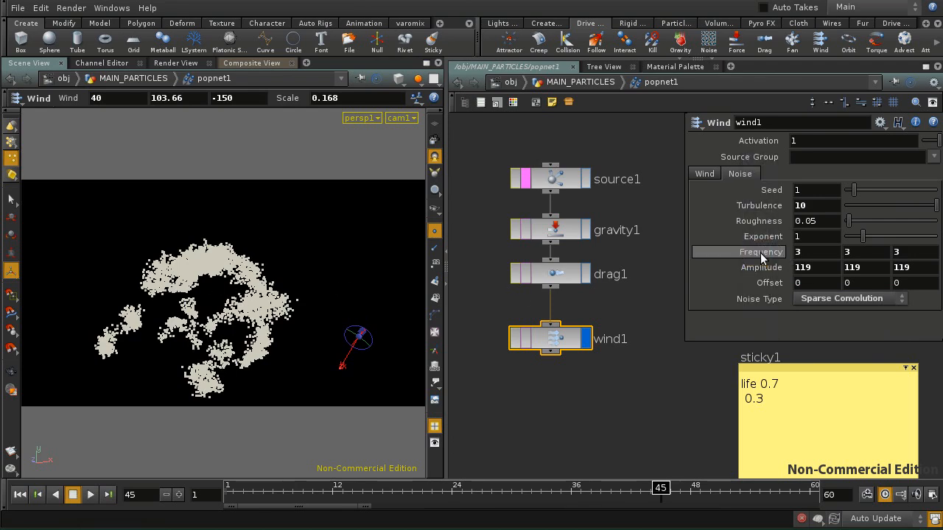
{"action": "middle_click_drag", "start_coordinate": [765, 268], "coordinate": [804, 221]}
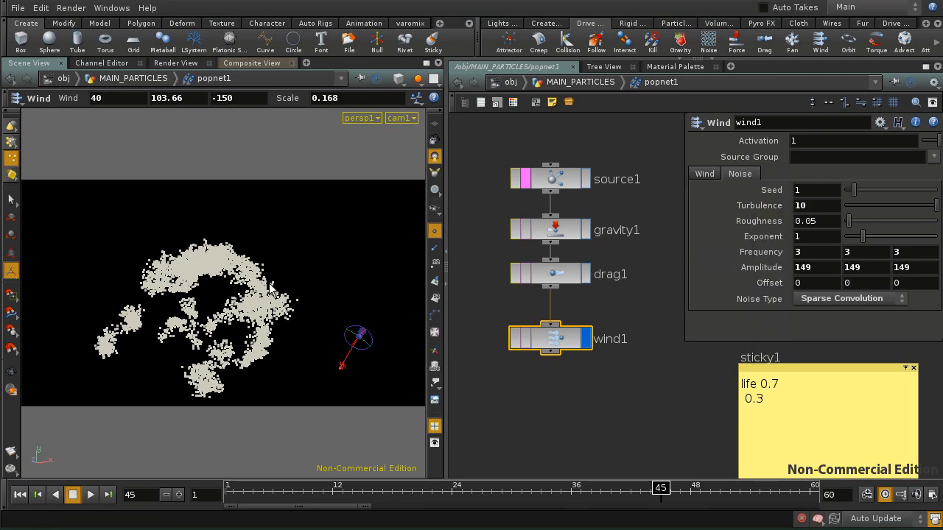
{"action": "left_click", "coordinate": [16, 497]}
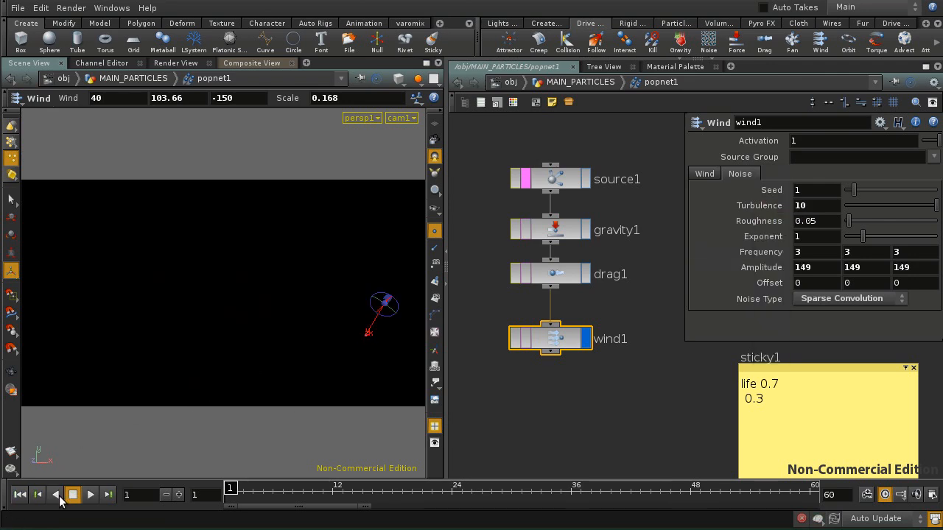
{"action": "left_click", "coordinate": [89, 495]}
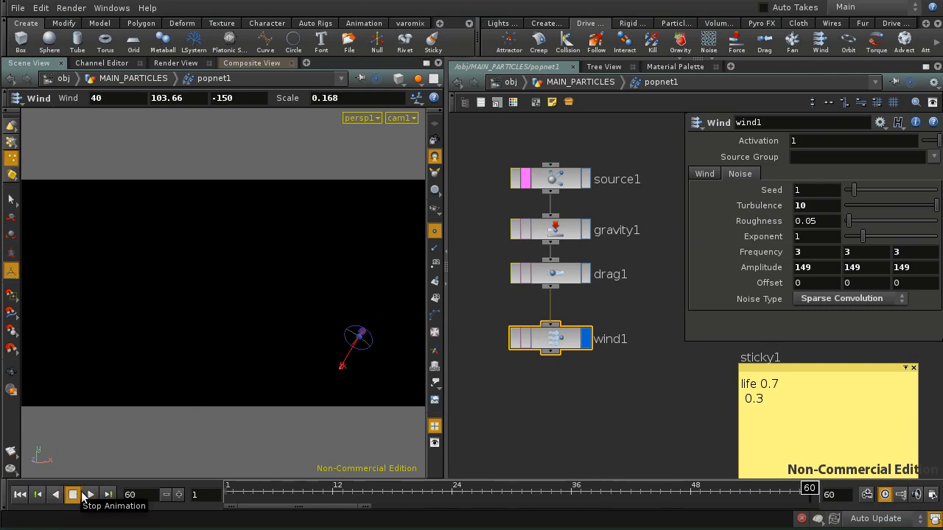
{"action": "left_click", "coordinate": [86, 494]}
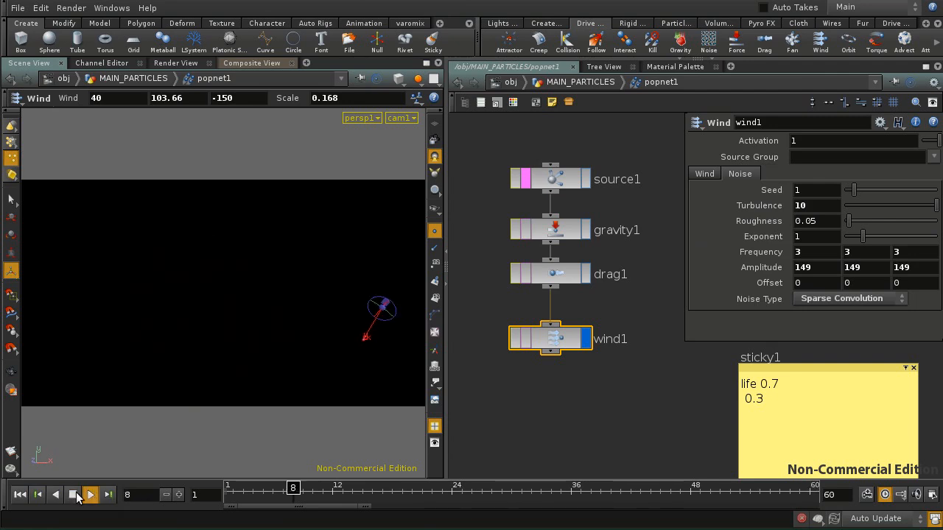
{"action": "left_click", "coordinate": [73, 496]}
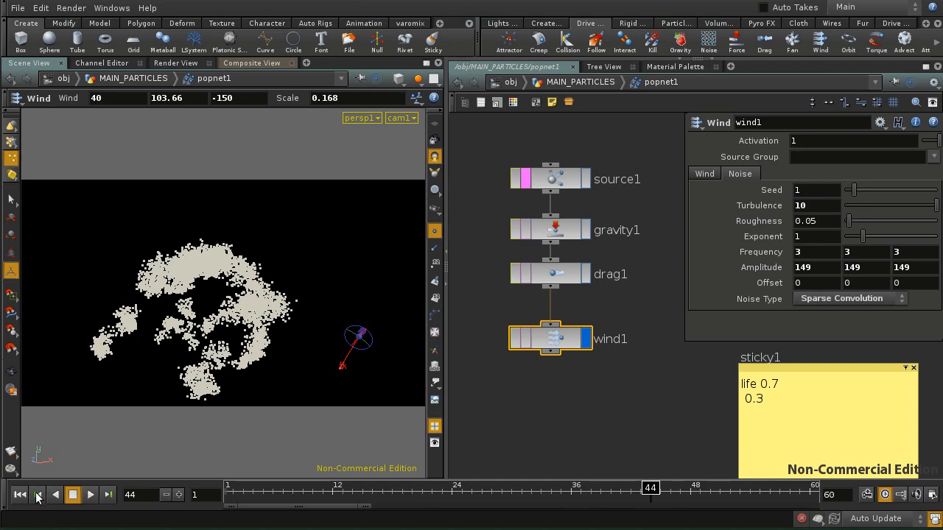
{"action": "left_click", "coordinate": [90, 495]}
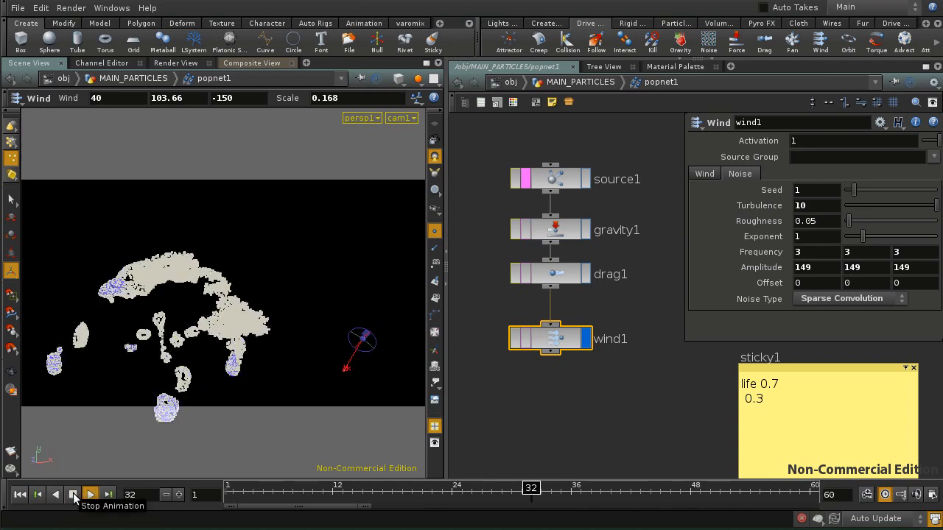
{"action": "left_click", "coordinate": [73, 495]}
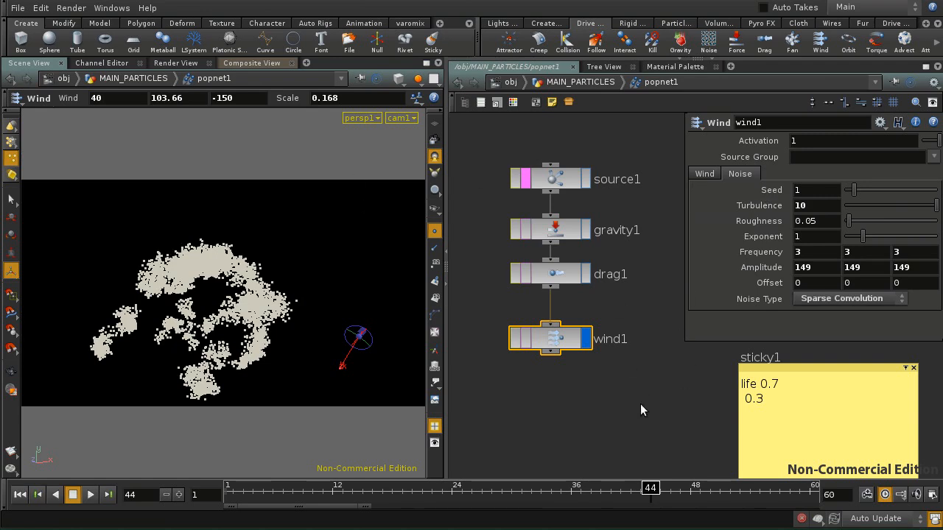
Step: Collapse the main menu bar and the tool shelf, and replay the simulation from the first frame
{"action": "left_click", "coordinate": [5, 22]}
{"action": "left_click", "coordinate": [5, 9]}
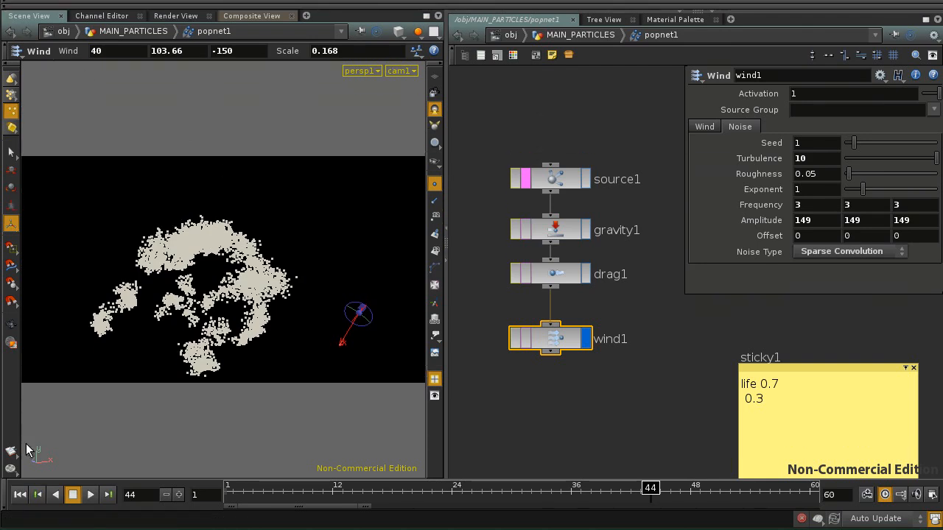
{"action": "left_click", "coordinate": [19, 495]}
{"action": "left_click", "coordinate": [90, 495]}
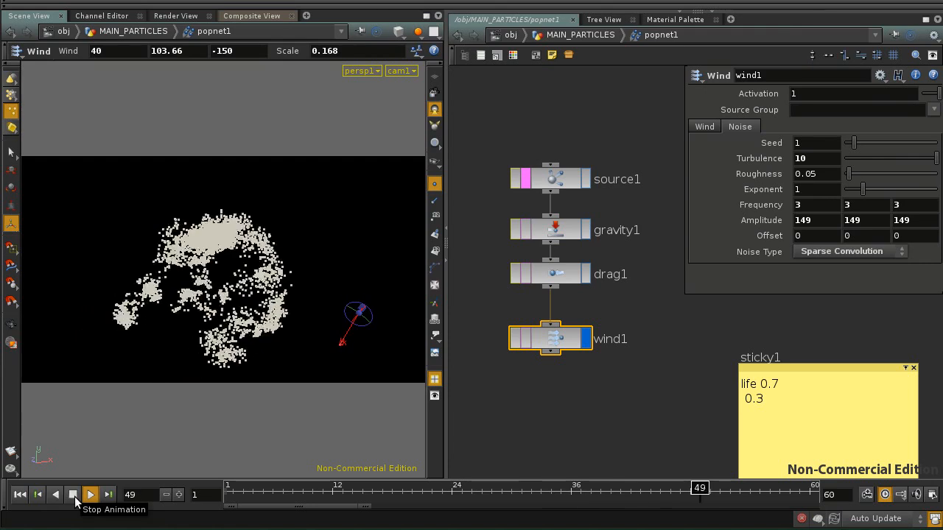
{"action": "left_click", "coordinate": [73, 495]}
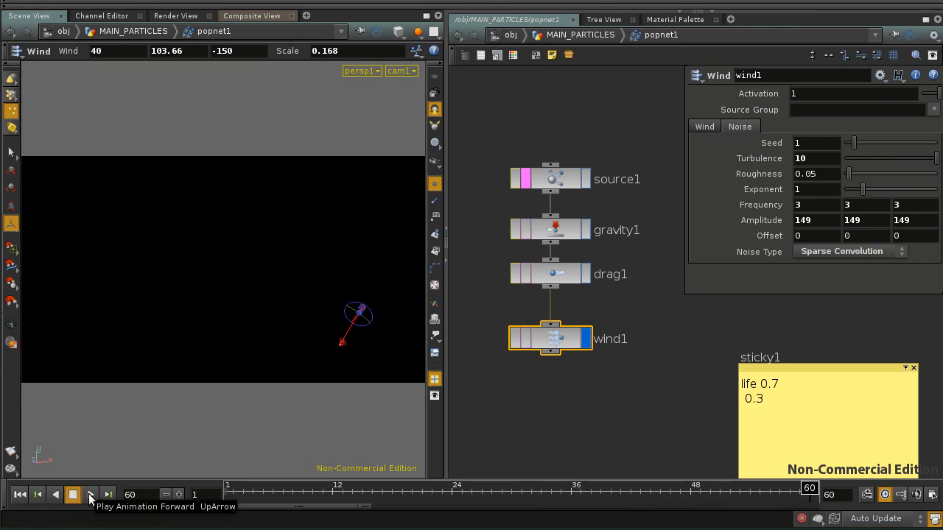
{"action": "left_click", "coordinate": [89, 496]}
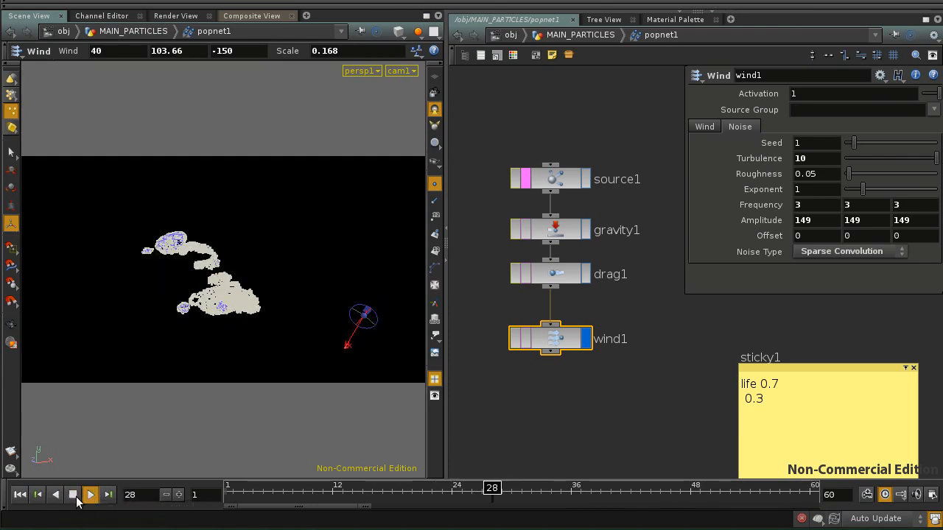
{"action": "left_click", "coordinate": [73, 495]}
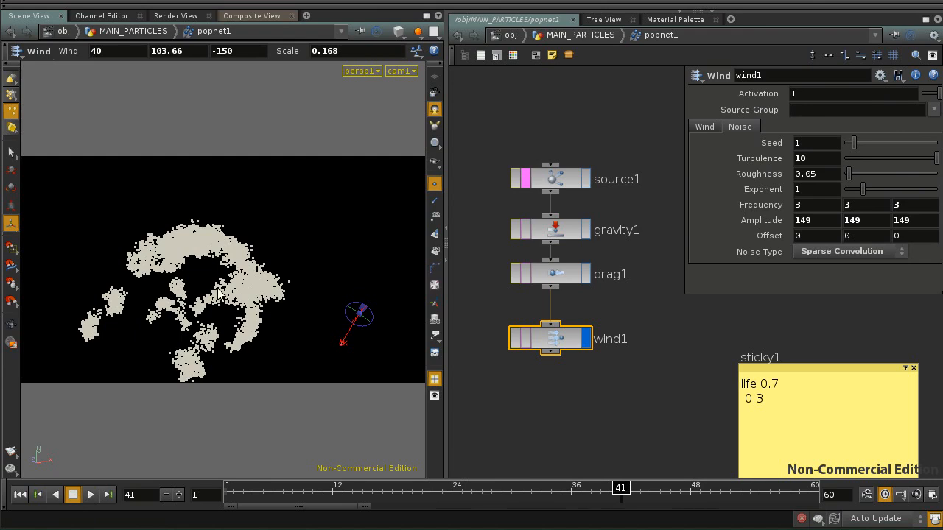
Step: Review the birth settings of source1 and replay the simulation to examine the particle emission
{"action": "left_click", "coordinate": [554, 181]}
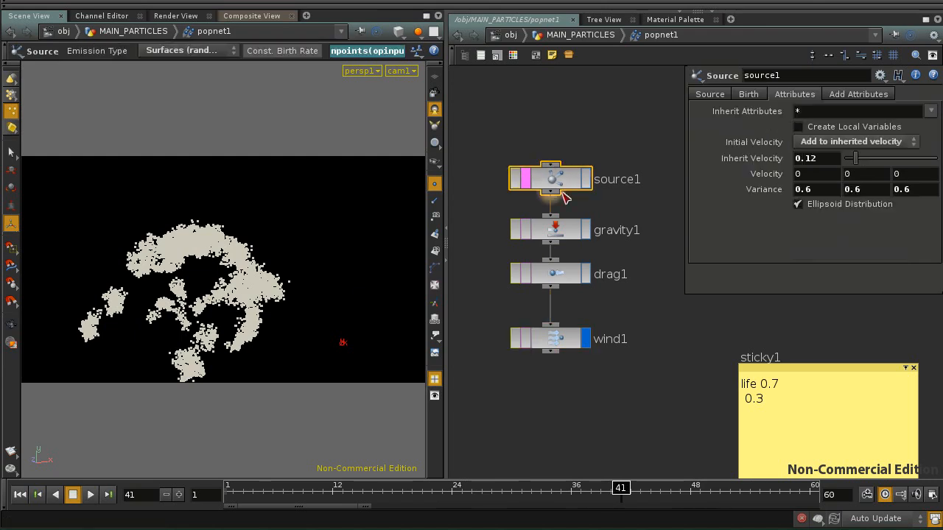
{"action": "left_click", "coordinate": [736, 96]}
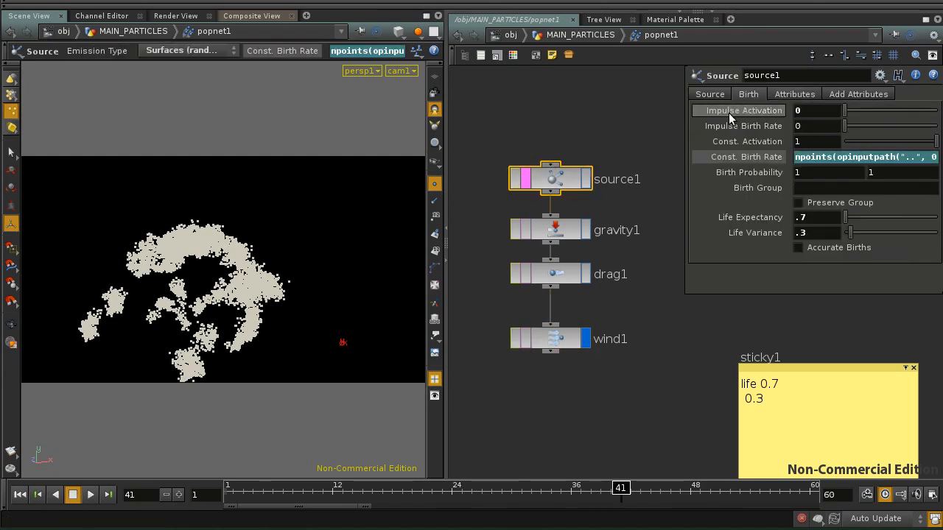
{"action": "left_click", "coordinate": [20, 495]}
{"action": "left_click", "coordinate": [89, 495]}
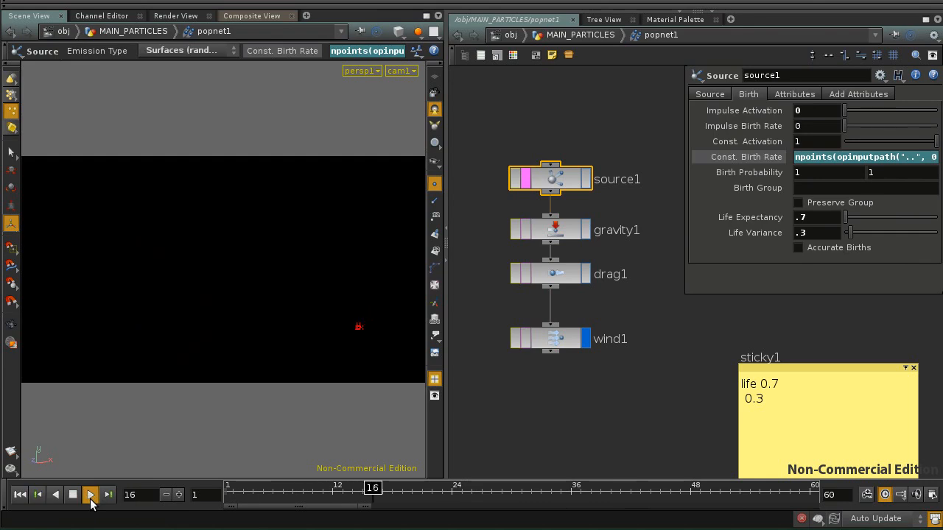
{"action": "left_click", "coordinate": [73, 495]}
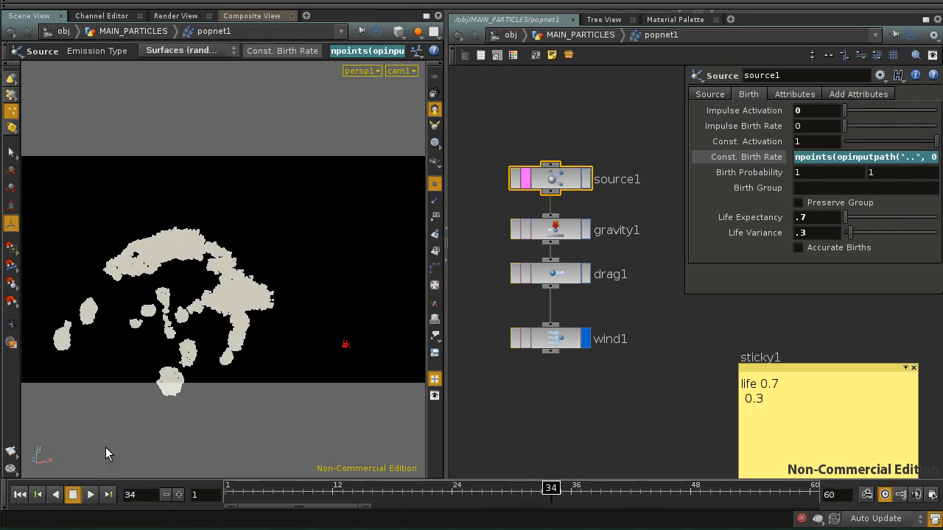
{"action": "left_click", "coordinate": [90, 495]}
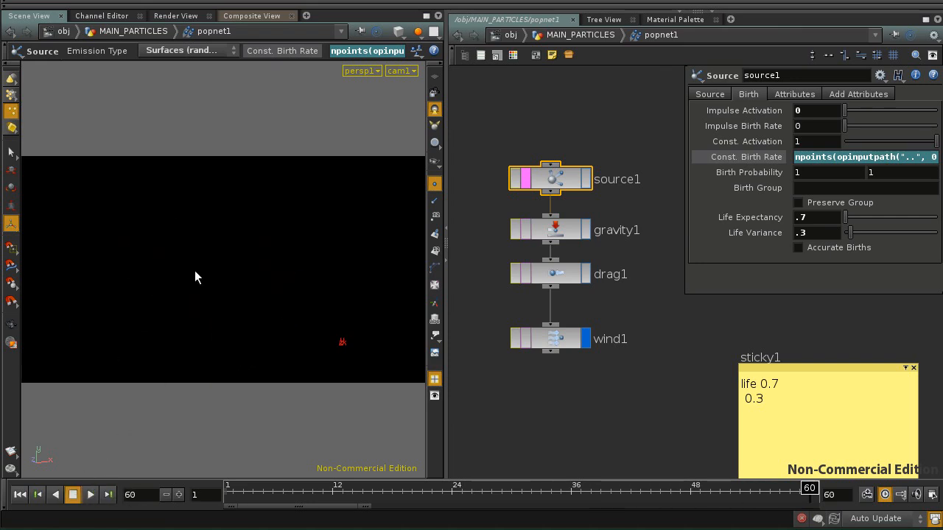
{"action": "left_click", "coordinate": [88, 498]}
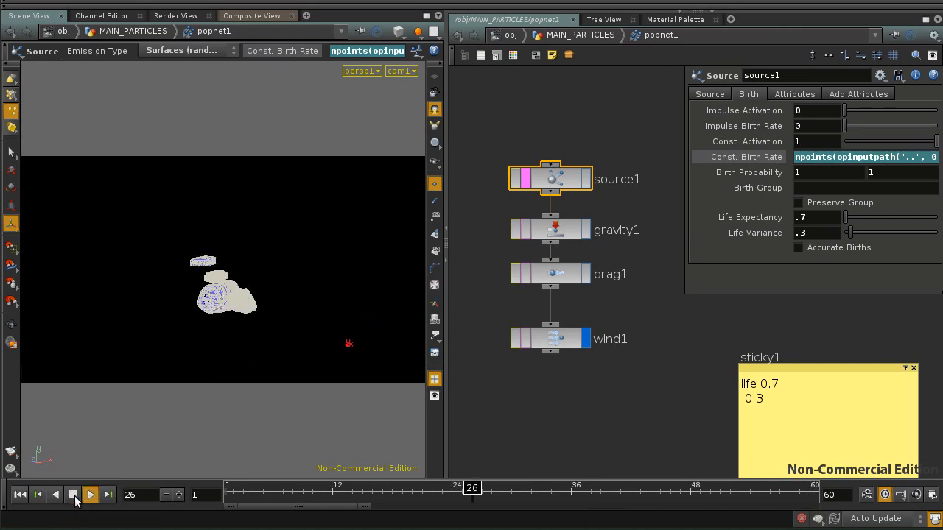
{"action": "left_click", "coordinate": [73, 495]}
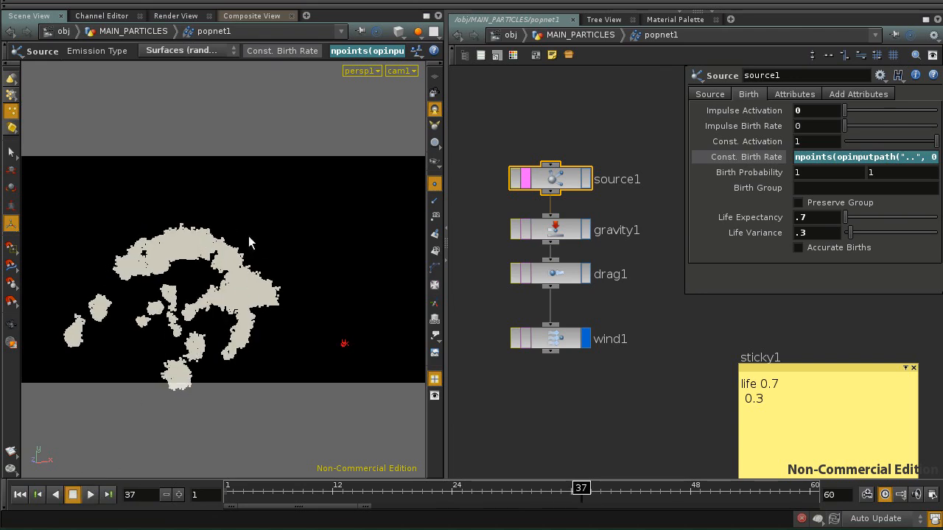
Step: Switch the Noise Type of wind1 back to Improved Hermite and replay the simulation from the first frame
{"action": "left_click", "coordinate": [560, 338]}
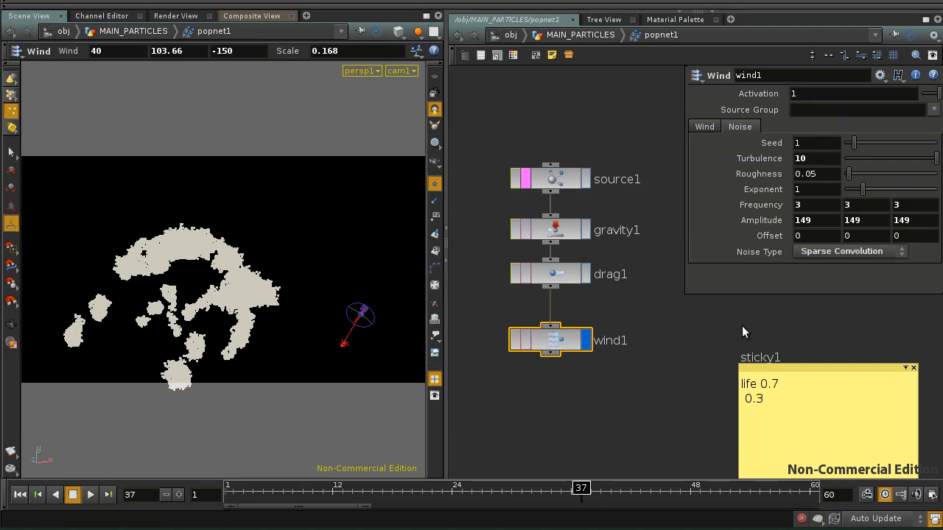
{"action": "left_click", "coordinate": [873, 252]}
{"action": "left_click", "coordinate": [840, 291]}
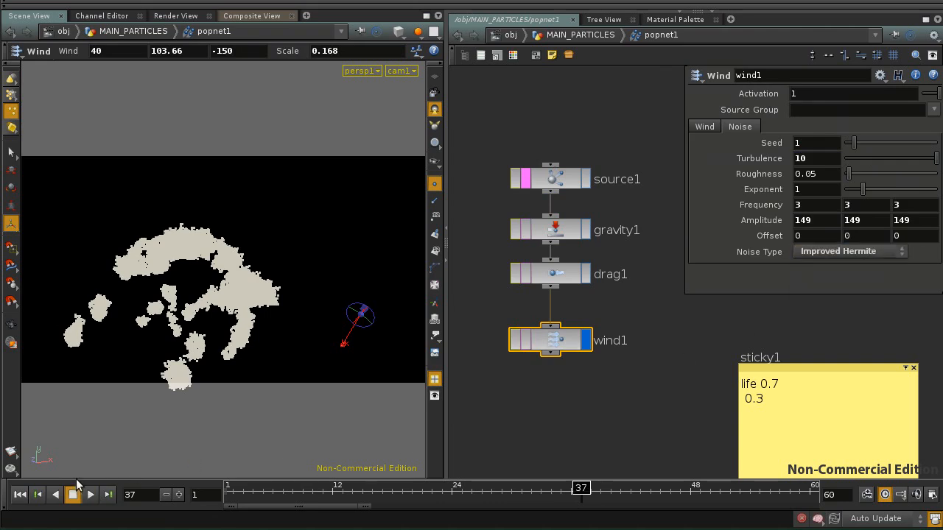
{"action": "left_click", "coordinate": [21, 497]}
{"action": "left_click", "coordinate": [91, 495]}
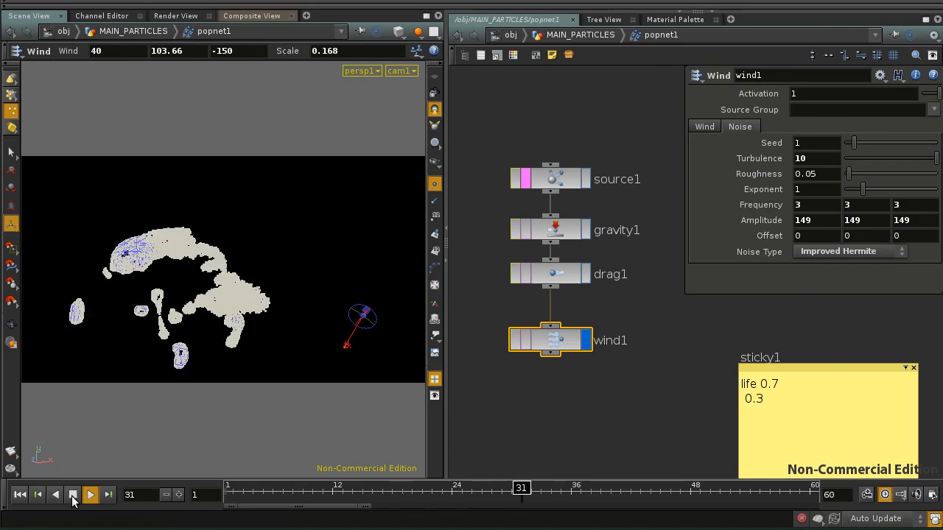
{"action": "left_click", "coordinate": [73, 495]}
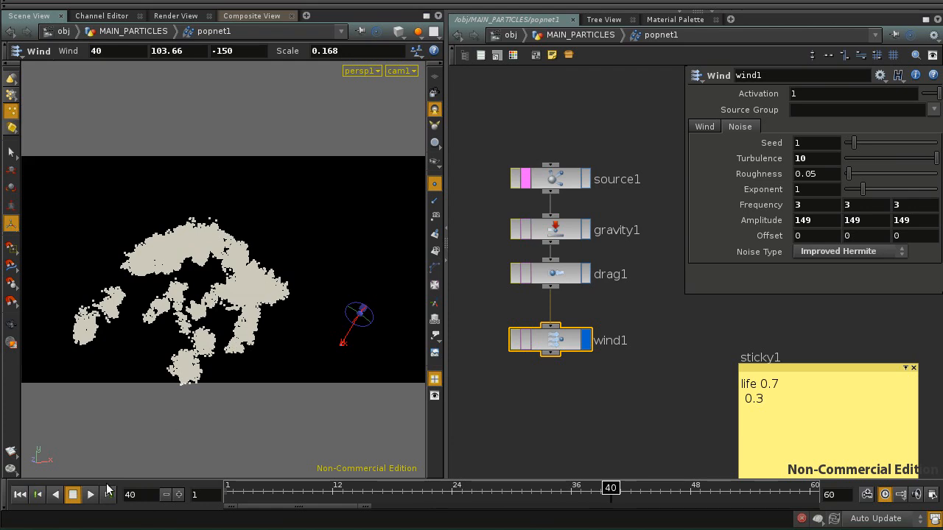
{"action": "left_click", "coordinate": [89, 495]}
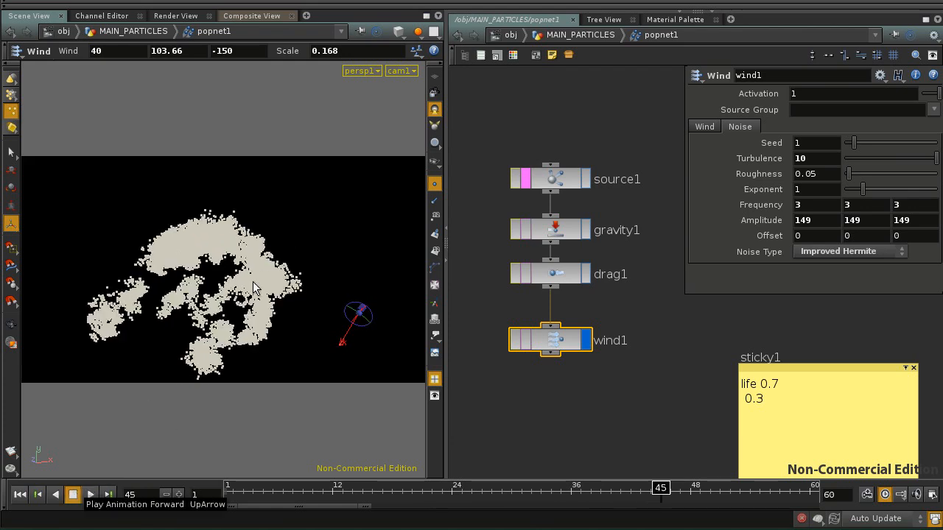
{"action": "left_click", "coordinate": [90, 495]}
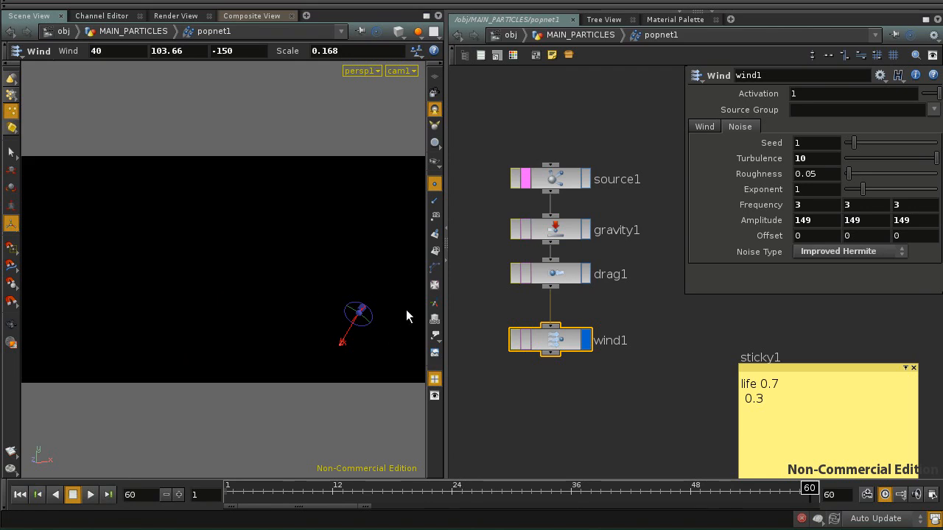
Step: Close the popnet1 network pane and open a new Network View at the obj level in its place
{"action": "left_click", "coordinate": [570, 19]}
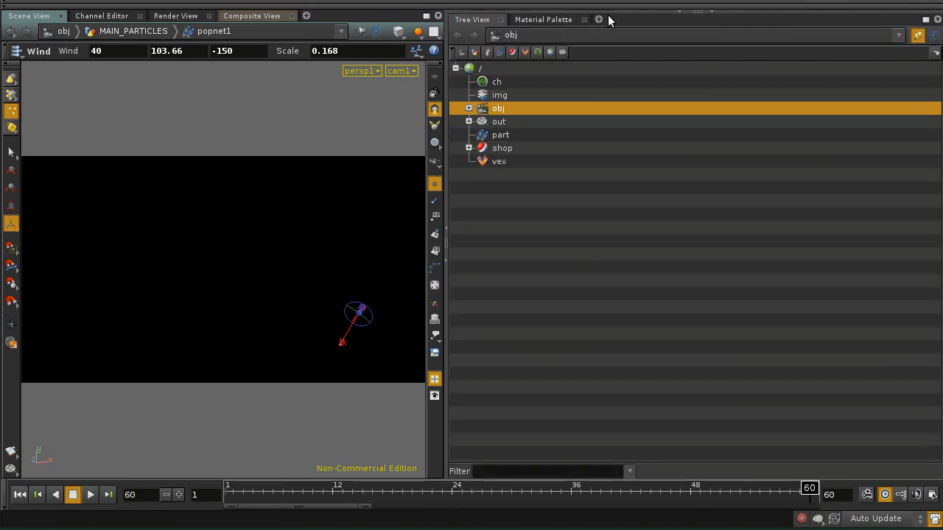
{"action": "left_click", "coordinate": [599, 19]}
{"action": "mouse_move", "coordinate": [656, 42]}
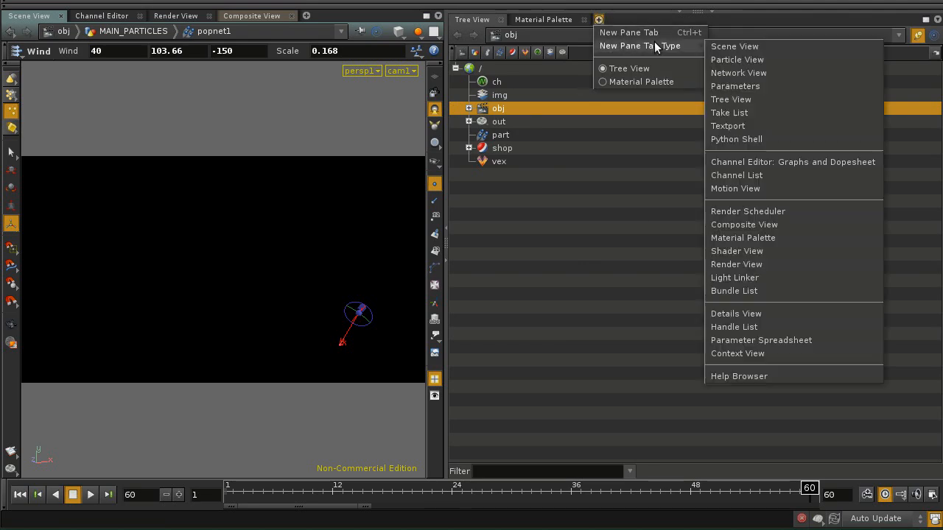
{"action": "left_click", "coordinate": [752, 72]}
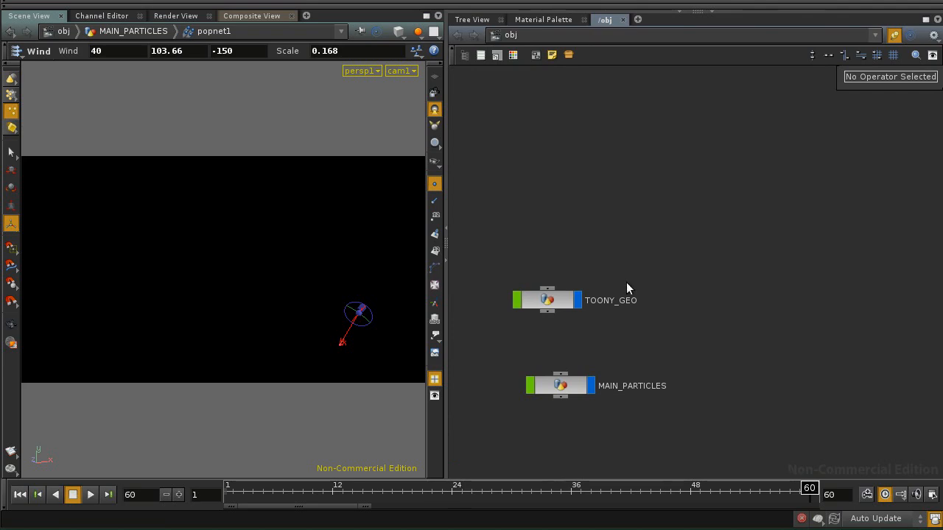
Step: Show the whole scene through the MAIN_PARTICLES object, turn off point display and switch to the Select tool
{"action": "left_click", "coordinate": [566, 384]}
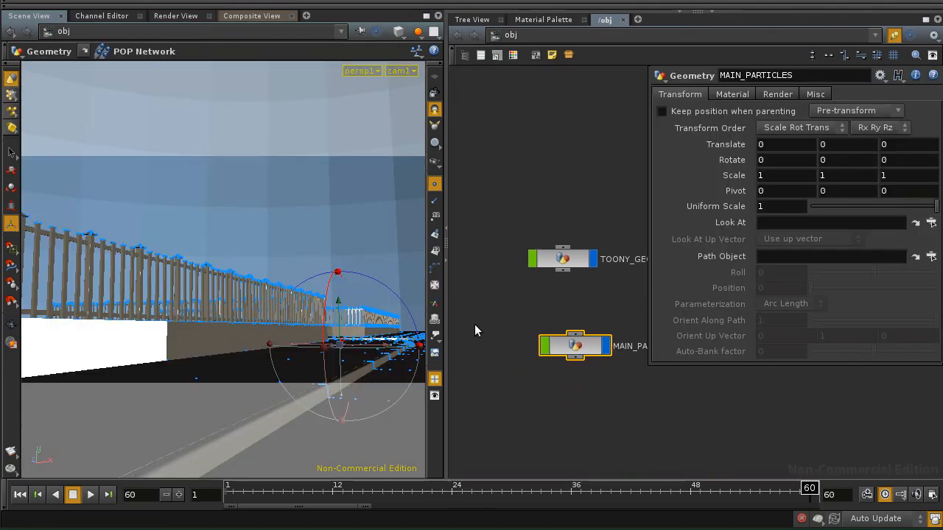
{"action": "left_click", "coordinate": [434, 183]}
{"action": "left_click", "coordinate": [522, 415]}
{"action": "left_click", "coordinate": [10, 153]}
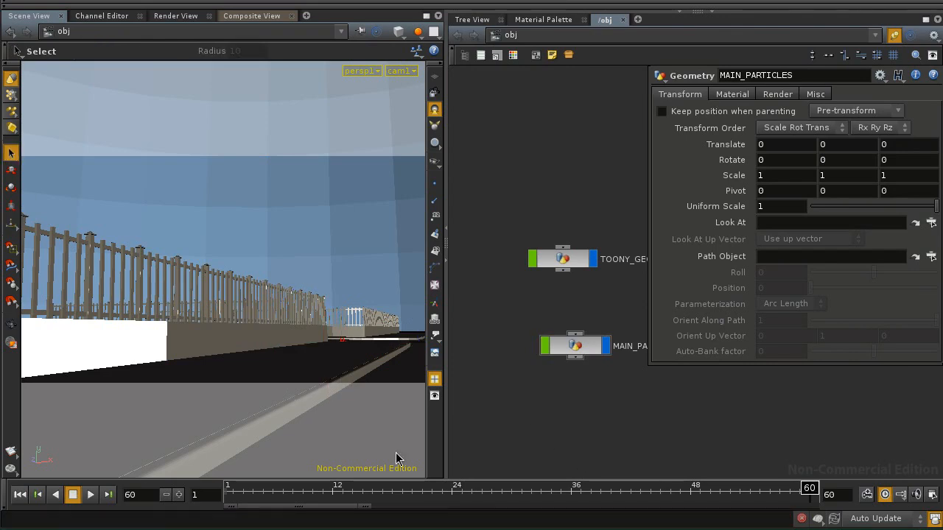
Step: Replay the simulation against the full scene from the first frame and stop it at frame 39
{"action": "left_click", "coordinate": [19, 495]}
{"action": "left_click", "coordinate": [90, 495]}
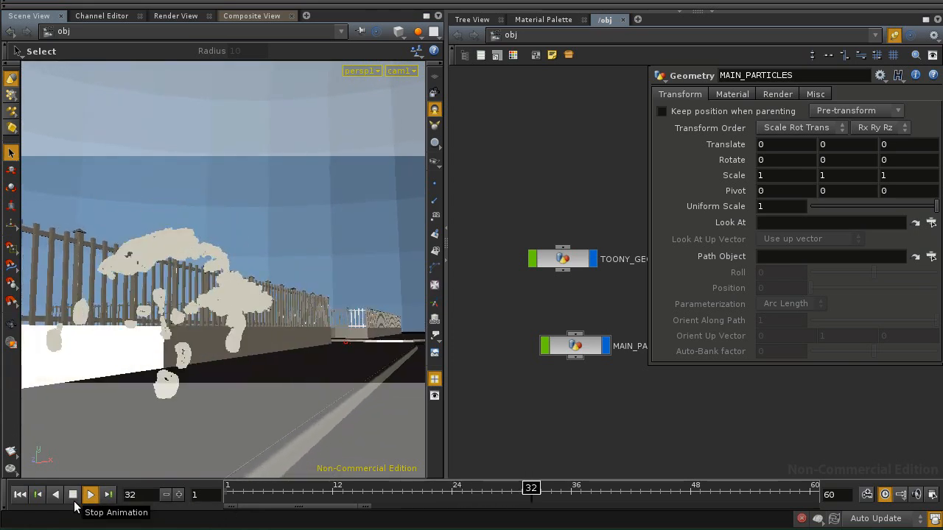
{"action": "left_click", "coordinate": [77, 499]}
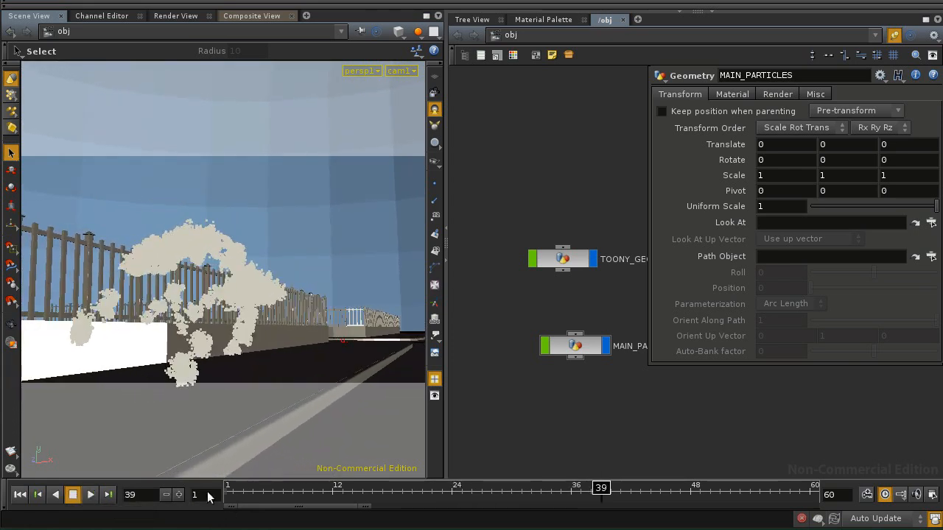
{"action": "left_click", "coordinate": [12, 453]}
{"action": "left_click_drag", "start_coordinate": [512, 114], "coordinate": [405, 197]}
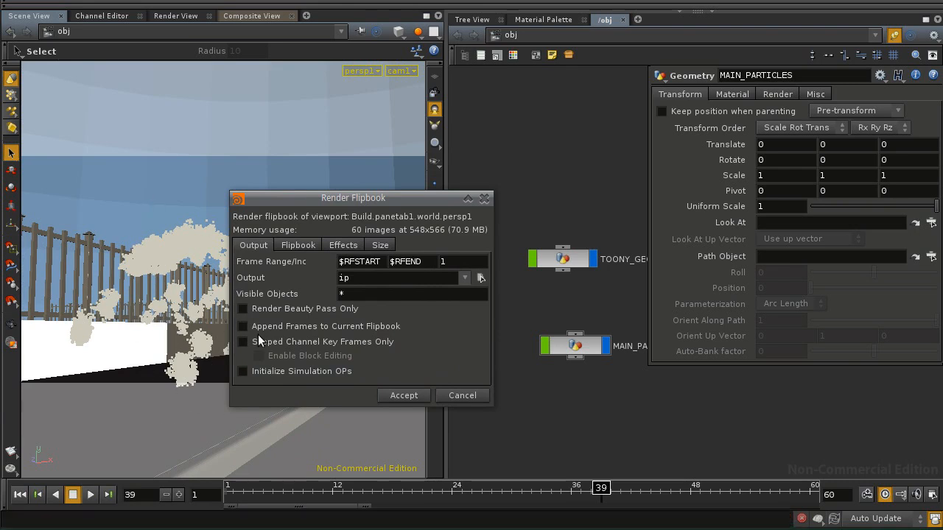
{"action": "left_click_drag", "start_coordinate": [258, 207], "coordinate": [243, 234]}
{"action": "left_click", "coordinate": [287, 274]}
{"action": "left_click", "coordinate": [328, 273]}
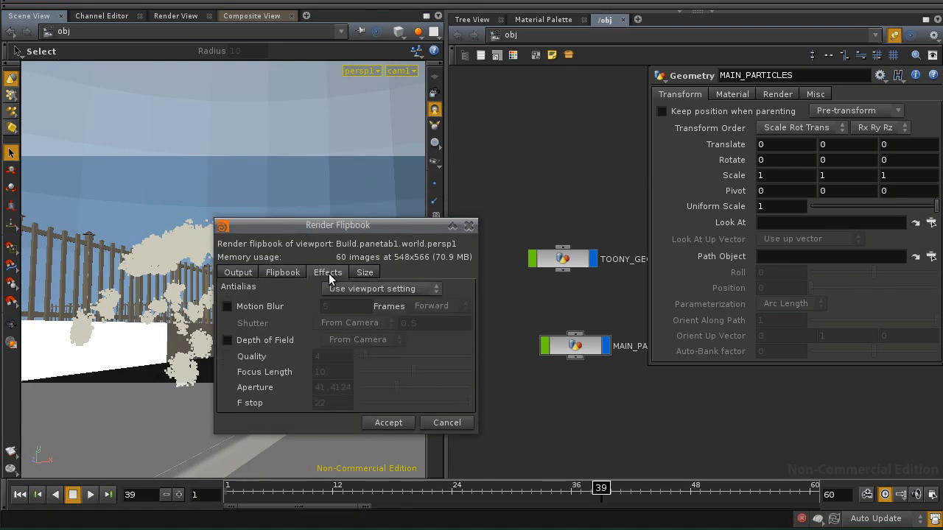
{"action": "left_click", "coordinate": [243, 274]}
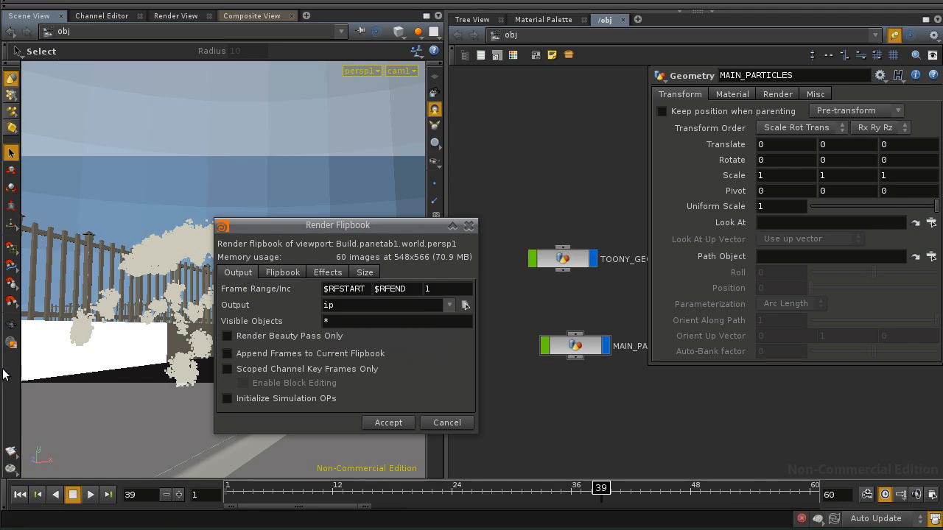
{"action": "left_click", "coordinate": [427, 424]}
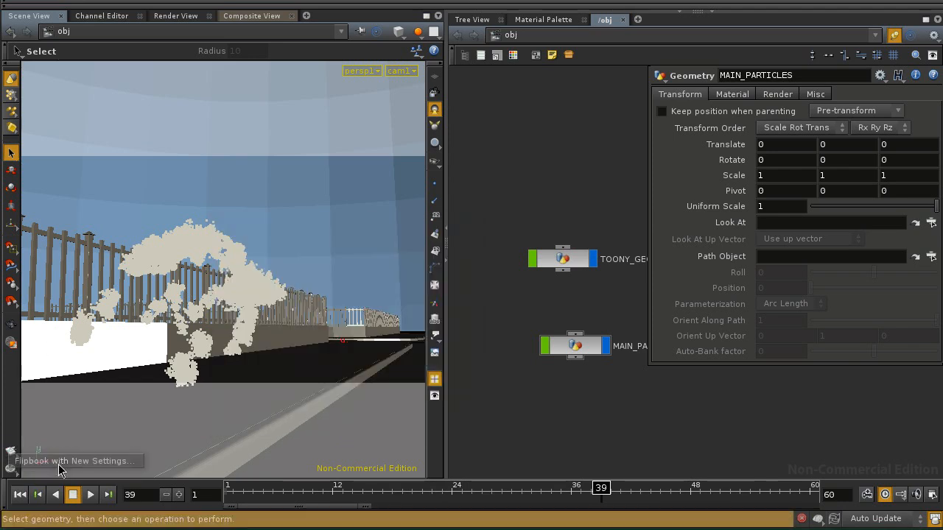
Step: Open the flipbook render settings for the persp1 viewport and review the output, flipbook, effects and size options
{"action": "left_click", "coordinate": [27, 458]}
{"action": "left_click_drag", "start_coordinate": [426, 124], "coordinate": [308, 177]}
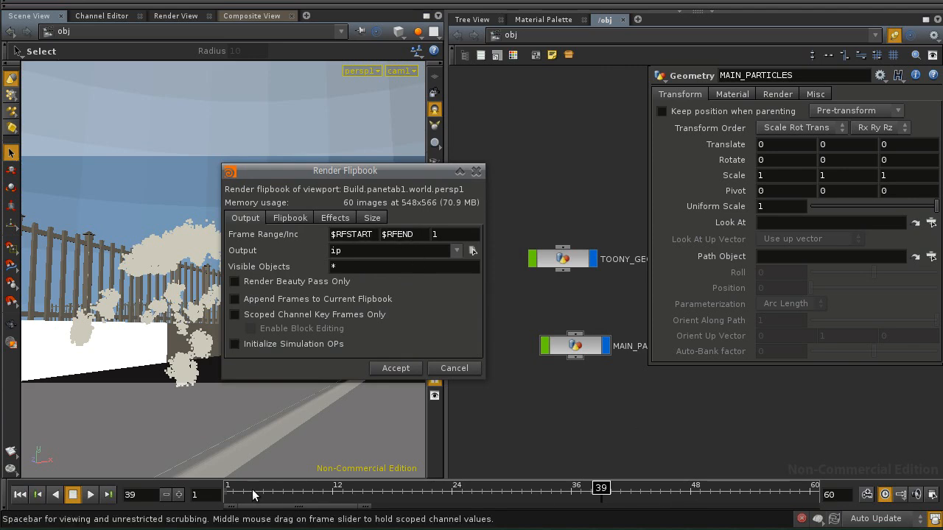
{"action": "left_click_drag", "start_coordinate": [376, 508], "coordinate": [363, 506]}
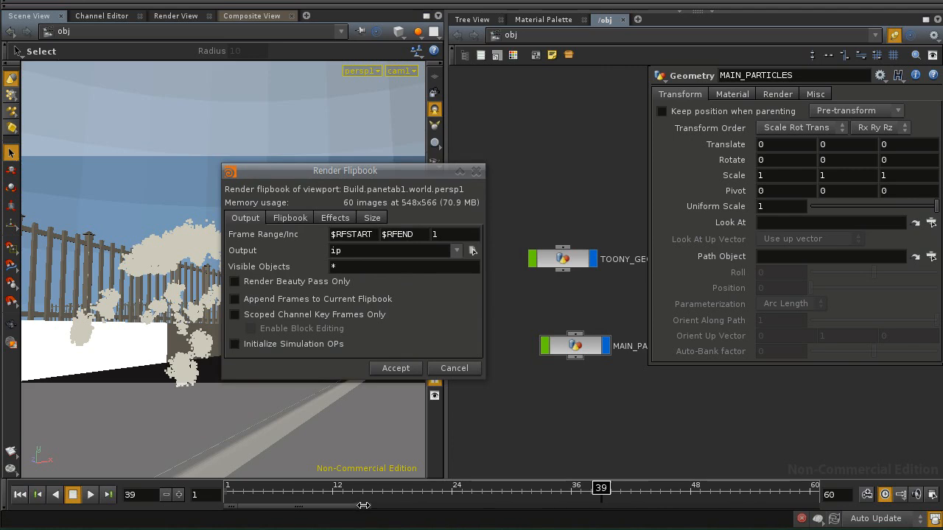
{"action": "left_click", "coordinate": [293, 218]}
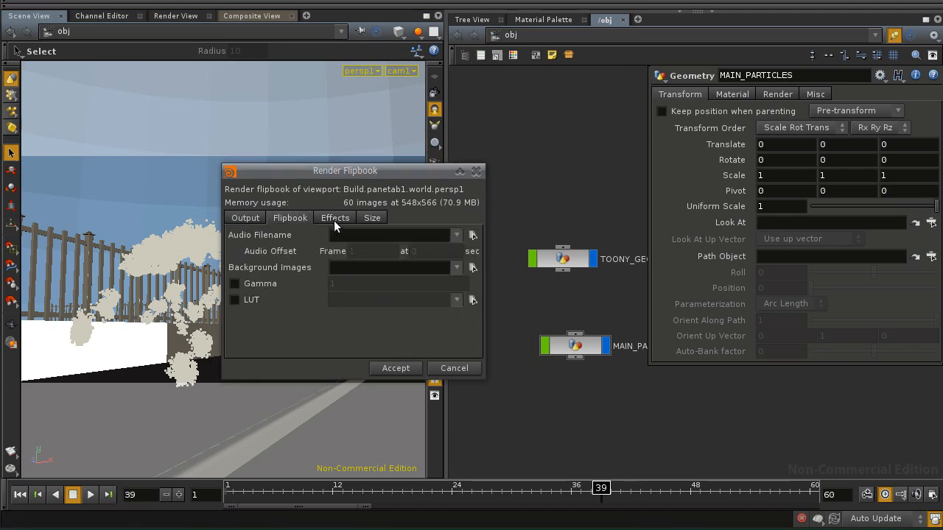
{"action": "left_click", "coordinate": [335, 218]}
{"action": "left_click", "coordinate": [372, 218]}
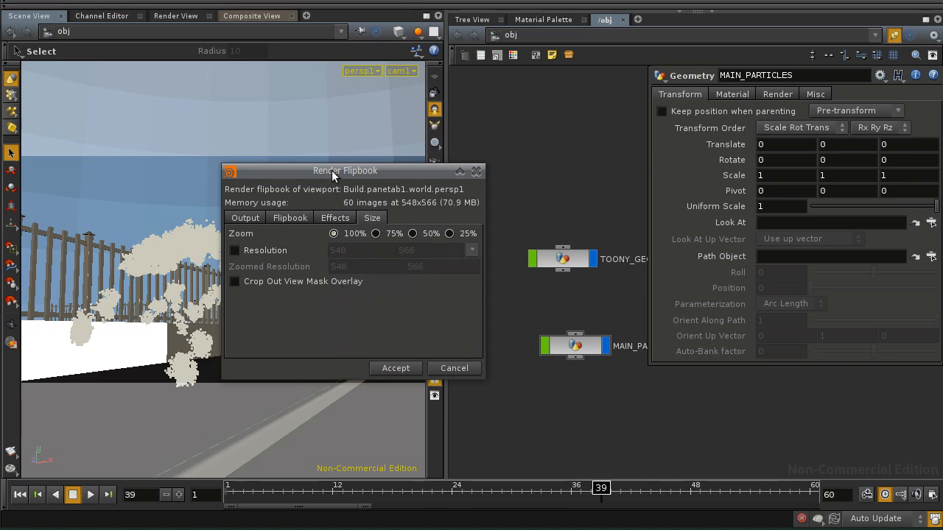
{"action": "left_click_drag", "start_coordinate": [332, 172], "coordinate": [378, 168]}
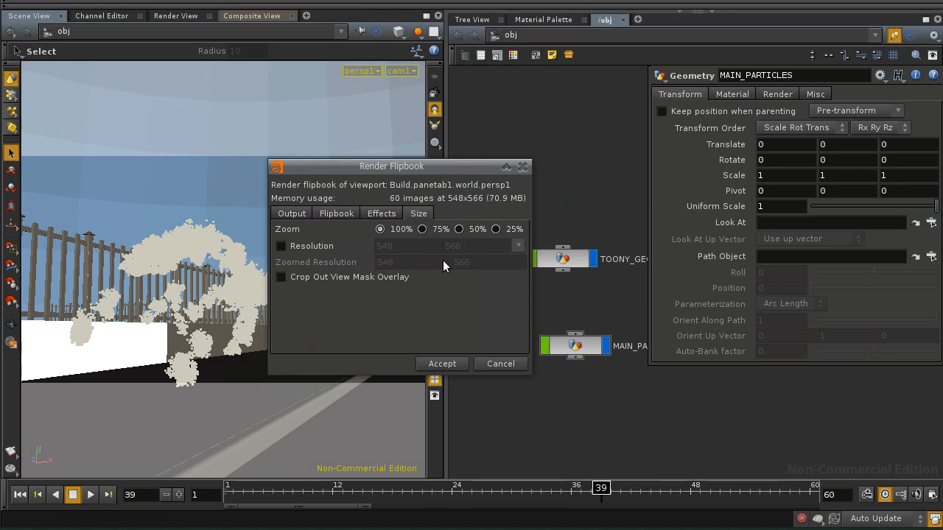
Step: Set the flipbook Zoom to 75% and render the flipbook
{"action": "left_click", "coordinate": [434, 230]}
{"action": "left_click", "coordinate": [470, 227]}
{"action": "left_click", "coordinate": [497, 229]}
{"action": "left_click", "coordinate": [442, 229]}
{"action": "left_click", "coordinate": [450, 364]}
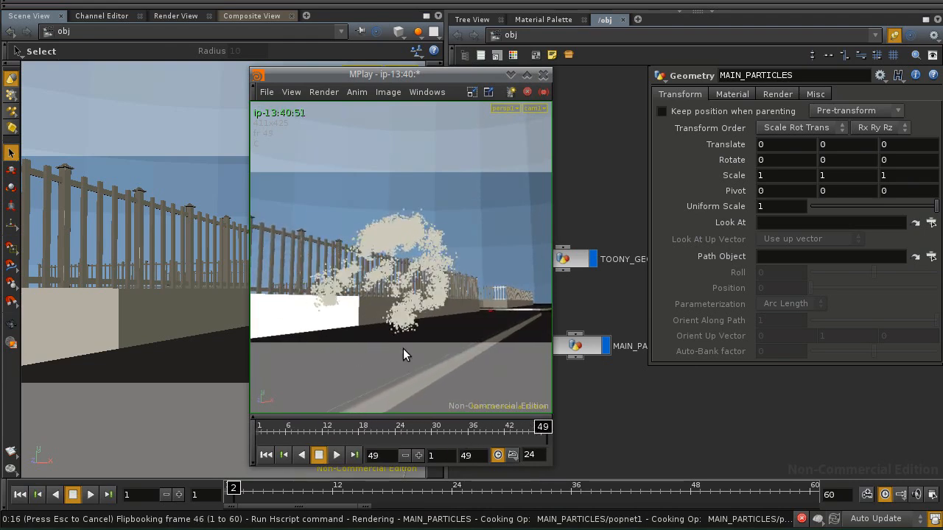
Step: Play the rendered flipbook in MPlay, enlarge its window and fit the image inside it
{"action": "left_click", "coordinate": [337, 455]}
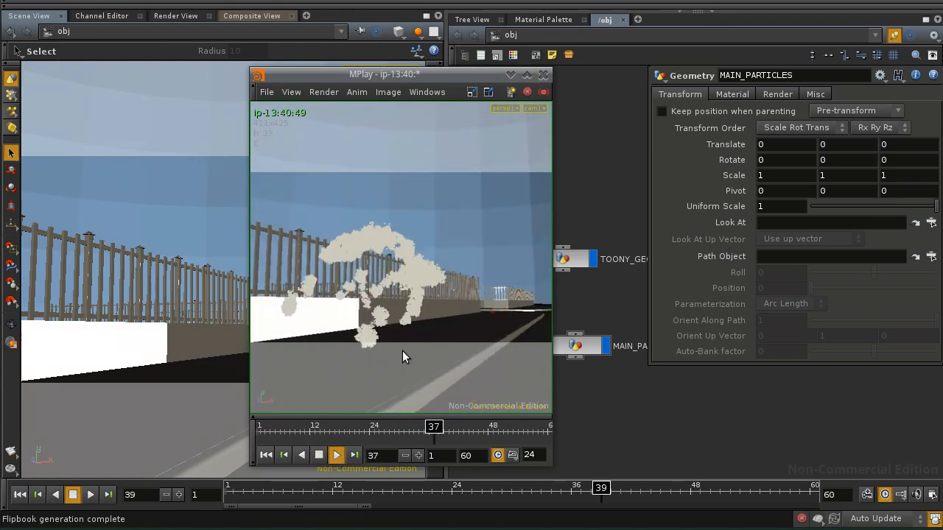
{"action": "right_click_drag", "start_coordinate": [331, 322], "coordinate": [185, 394], "text": "alt"}
{"action": "right_click_drag", "start_coordinate": [492, 401], "coordinate": [562, 434], "text": "alt"}
{"action": "left_click_drag", "start_coordinate": [474, 307], "coordinate": [462, 259], "text": "alt"}
{"action": "scroll", "coordinate": [461, 259], "scroll_direction": "up", "scroll_amount": 3}
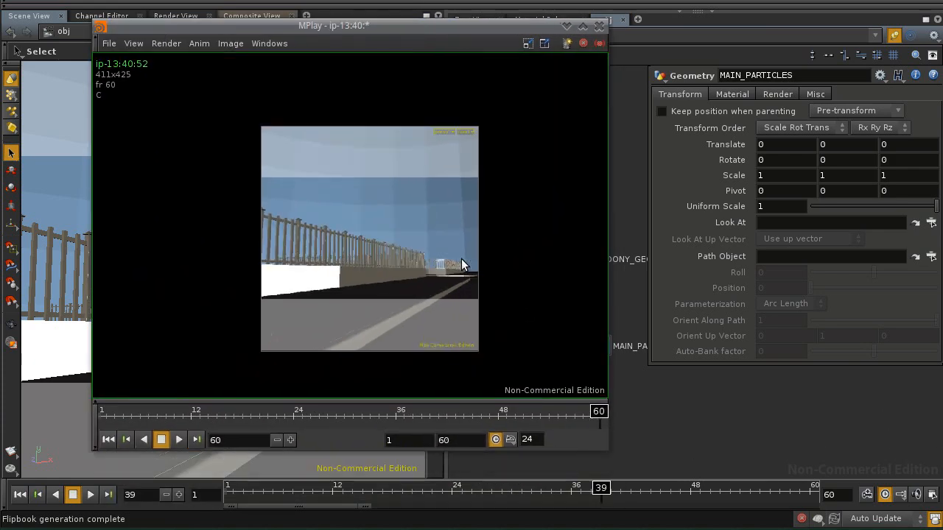
{"action": "right_click_drag", "start_coordinate": [461, 259], "coordinate": [539, 356], "text": "alt"}
{"action": "middle_click_drag", "start_coordinate": [540, 351], "coordinate": [515, 337]}
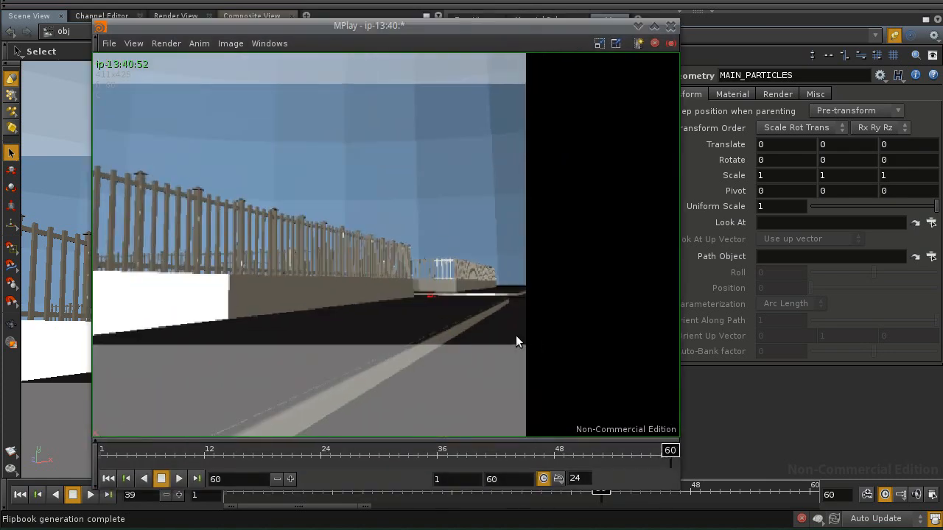
{"action": "scroll", "coordinate": [514, 335], "scroll_direction": "down", "scroll_amount": 1}
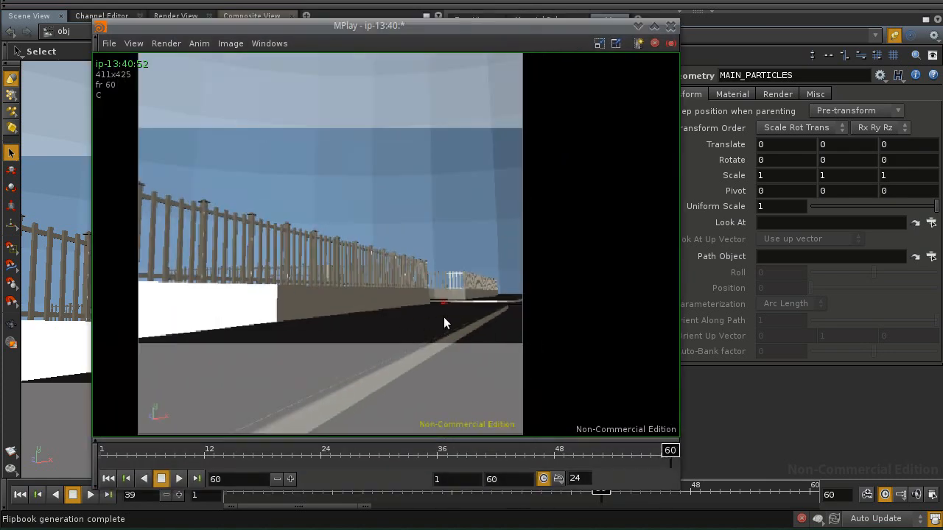
{"action": "middle_click_drag", "start_coordinate": [392, 299], "coordinate": [453, 301]}
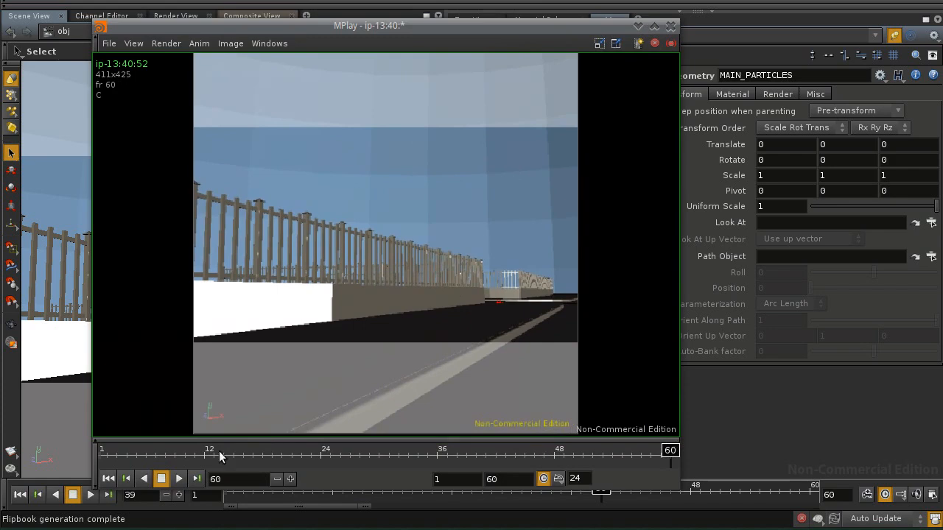
Step: Replay the flipbook, stop it at frame 25 and step through the nearby frames up to 29 to examine how the particles emerge
{"action": "left_click", "coordinate": [180, 479]}
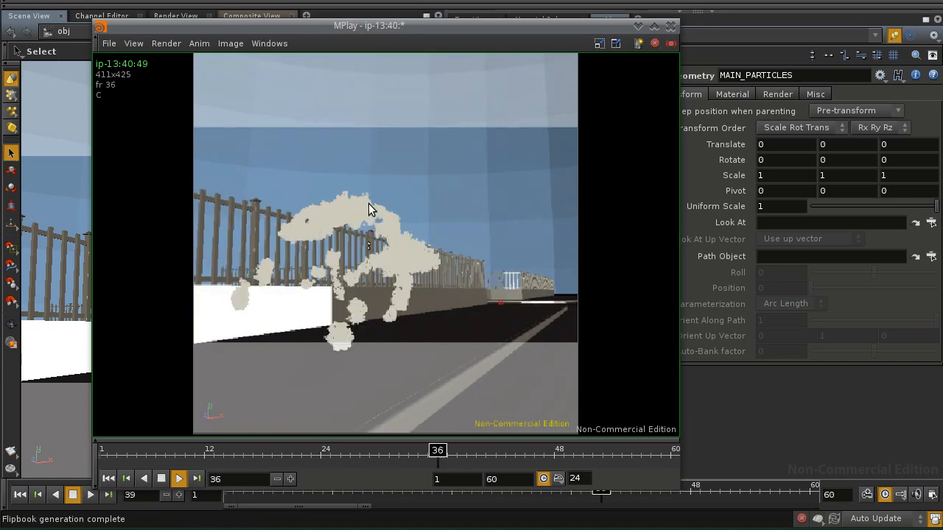
{"action": "left_click", "coordinate": [160, 479]}
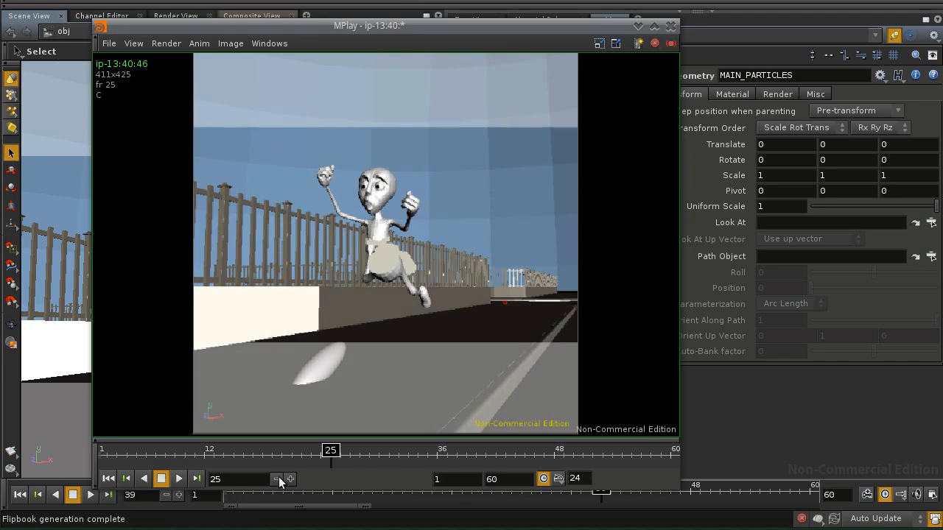
{"action": "key", "text": "Right"}
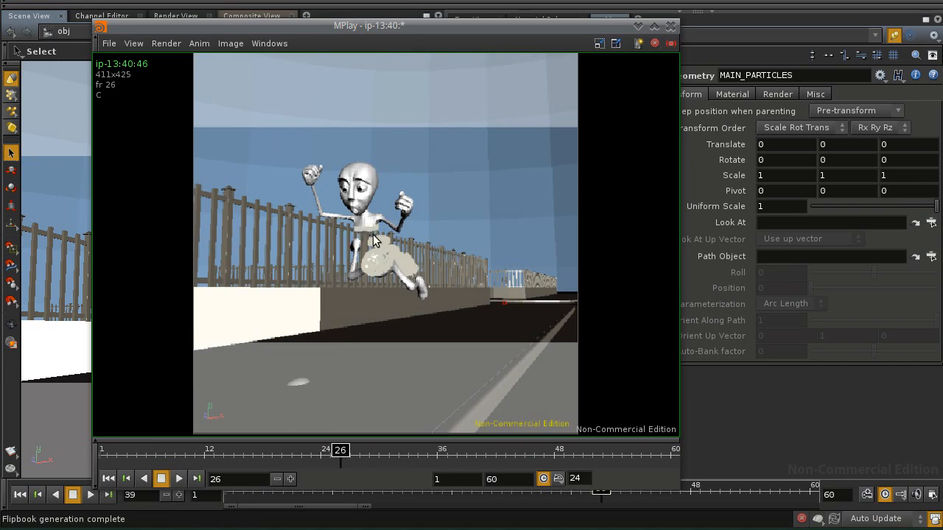
{"action": "key", "text": "Left"}
{"action": "key", "text": "Left"}
{"action": "key", "text": "Left"}
{"action": "key", "text": "Left"}
{"action": "key", "text": "Left"}
{"action": "key", "text": "Right"}
{"action": "key", "text": "Right"}
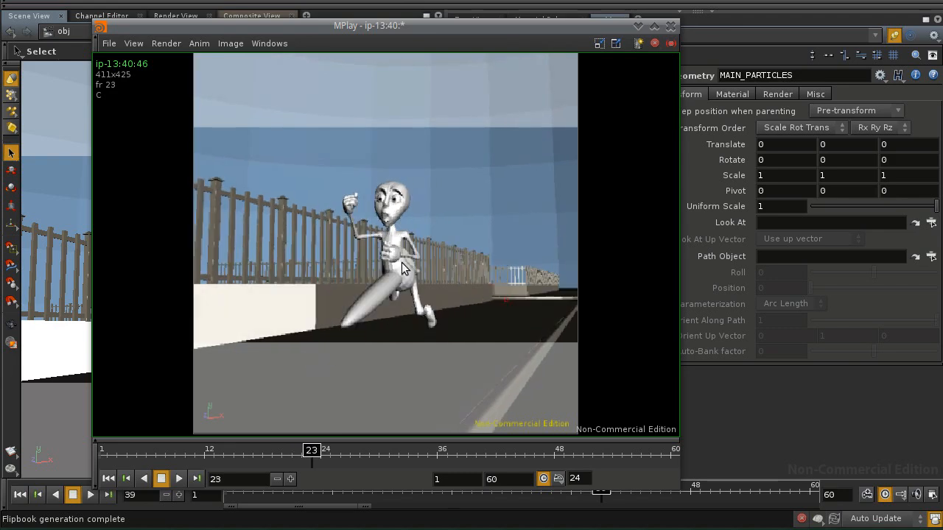
{"action": "key", "text": "Right"}
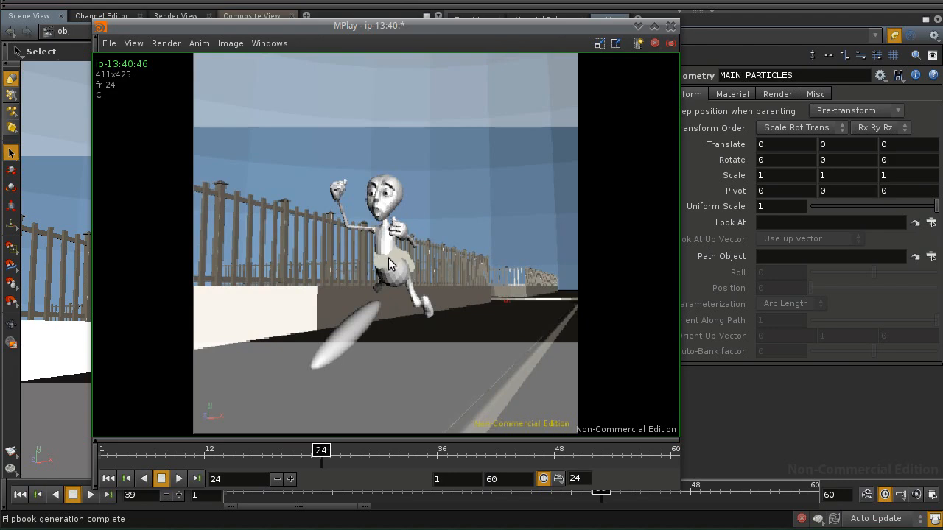
{"action": "key", "text": "Right"}
{"action": "key", "text": "Right"}
{"action": "key", "text": "Right"}
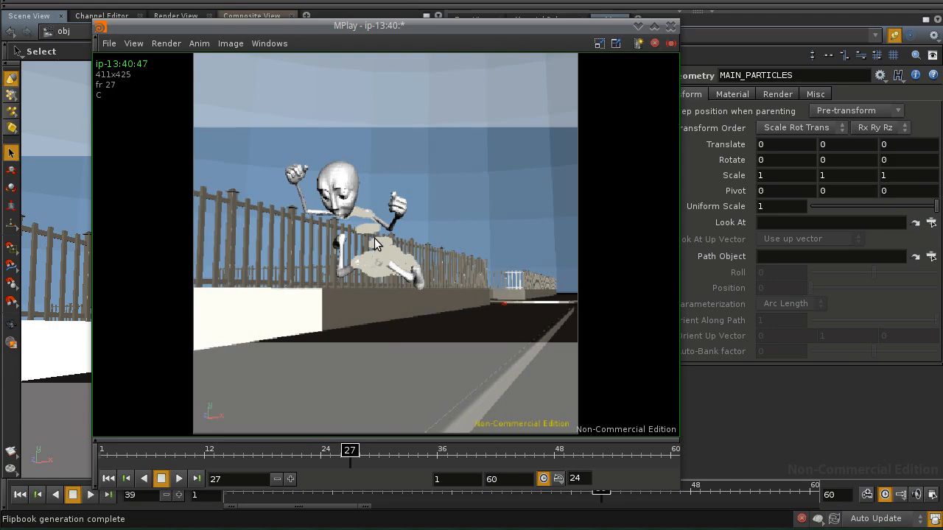
{"action": "key", "text": "Right"}
{"action": "key", "text": "Right"}
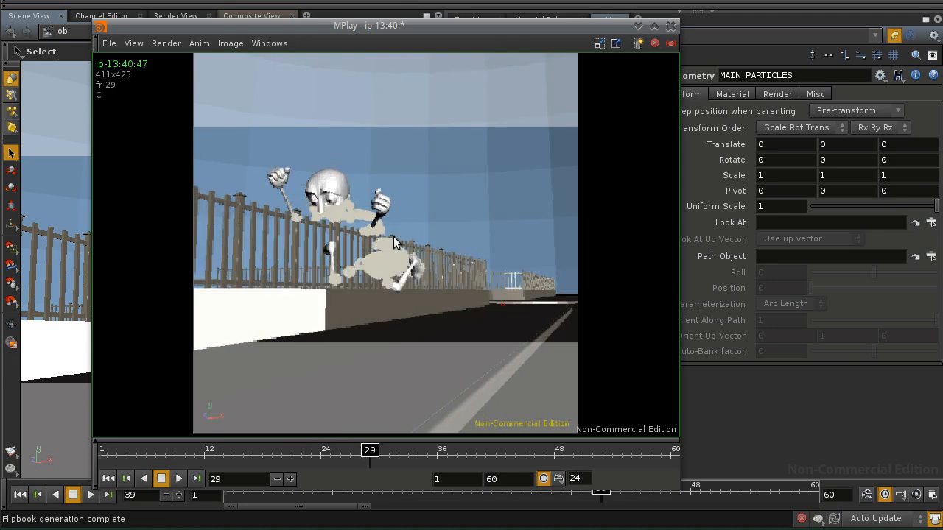
Step: Step the flipbook forward frame by frame to frame 55 to examine how the particles spread and die out
{"action": "key", "text": "Right"}
{"action": "key", "text": "Right"}
{"action": "key", "text": "Right"}
{"action": "key", "text": "Right"}
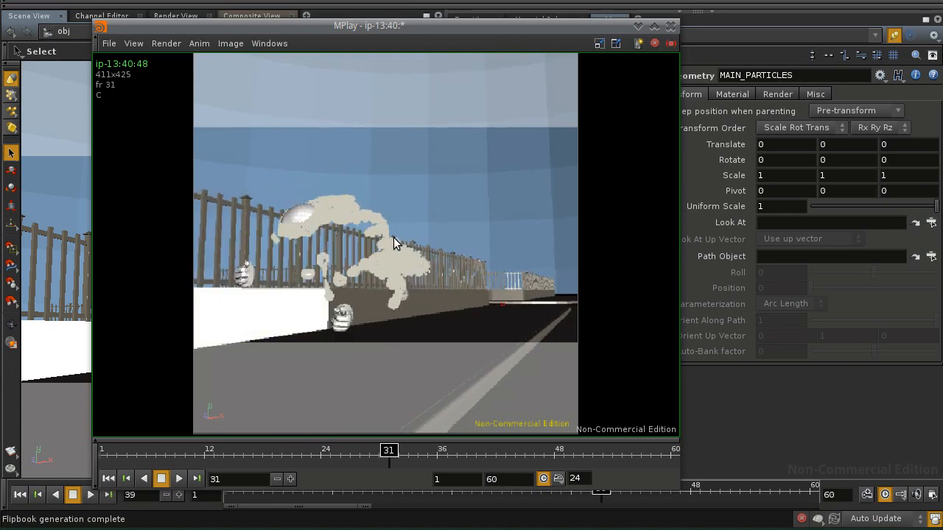
{"action": "key", "text": "Right"}
{"action": "key", "text": "Right"}
{"action": "key", "text": "Right"}
{"action": "key", "text": "Right"}
{"action": "key", "text": "Right"}
{"action": "key", "text": "Right"}
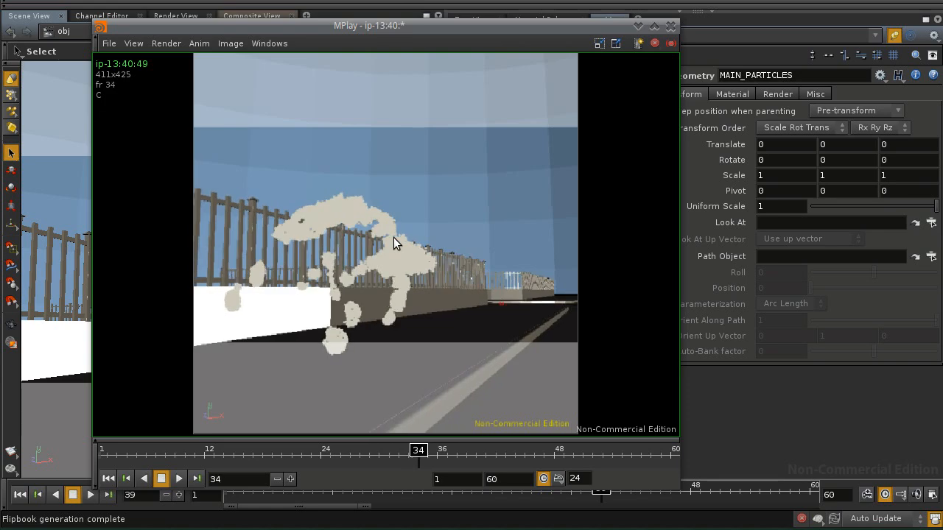
{"action": "key", "text": "Right"}
{"action": "key", "text": "Right"}
{"action": "key", "text": "Right"}
{"action": "key", "text": "Right"}
{"action": "key", "text": "Right"}
{"action": "key", "text": "Right"}
{"action": "key", "text": "Right"}
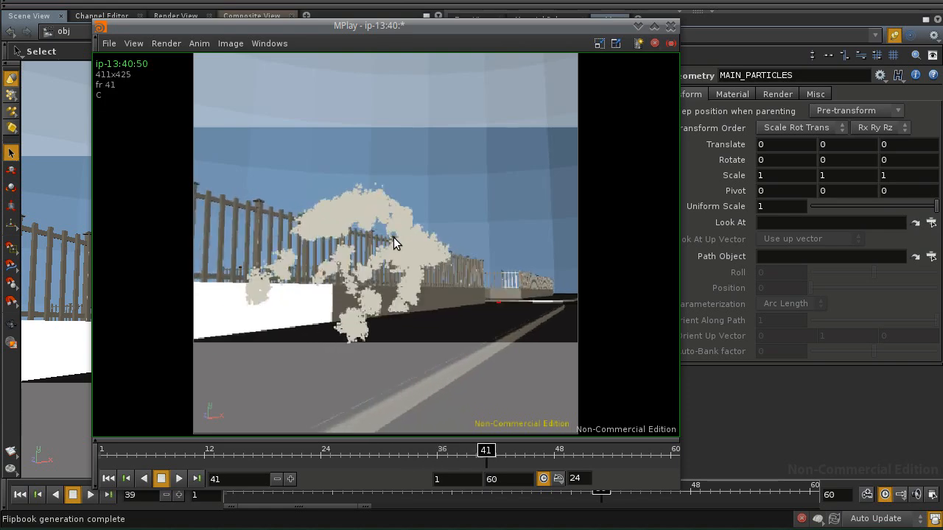
{"action": "key", "text": "Right"}
{"action": "key", "text": "Right"}
{"action": "key", "text": "Right"}
{"action": "key", "text": "Right"}
{"action": "key", "text": "Right"}
{"action": "key", "text": "Right"}
{"action": "key", "text": "Right"}
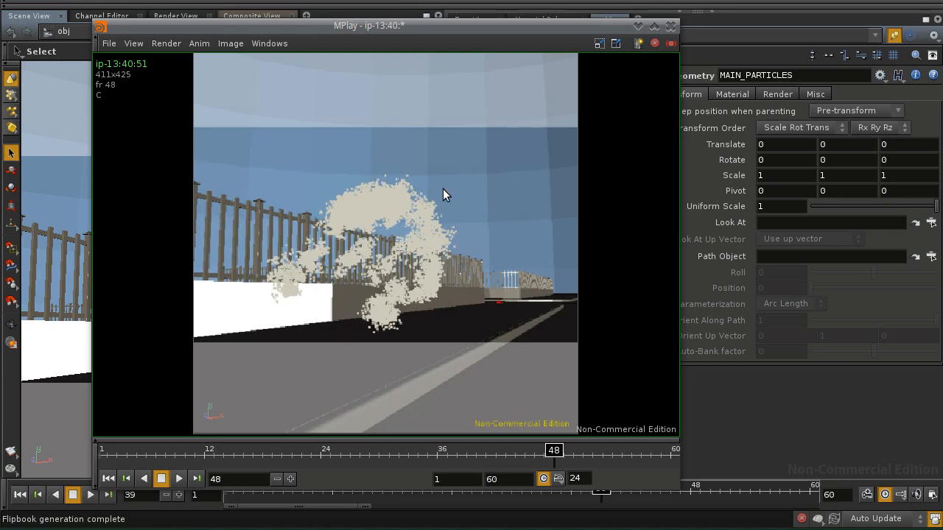
{"action": "key", "text": "Right"}
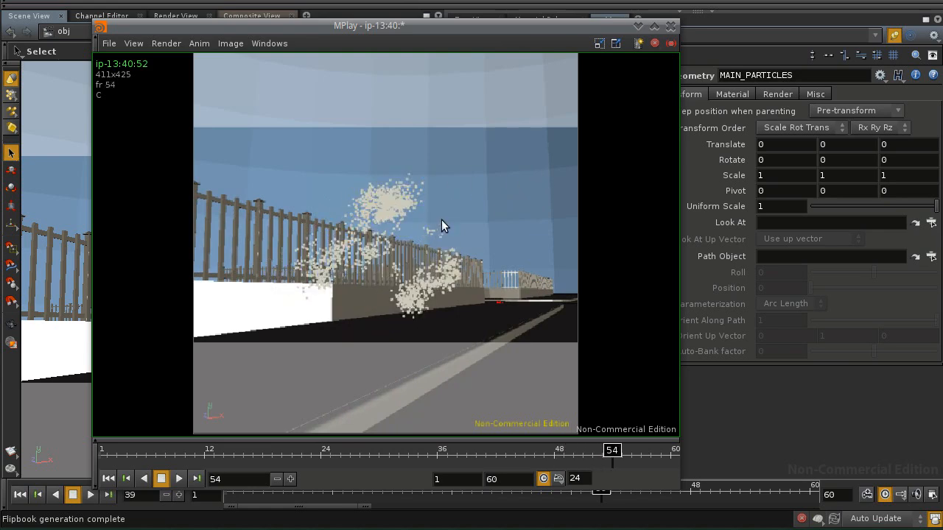
{"action": "key", "text": "Right"}
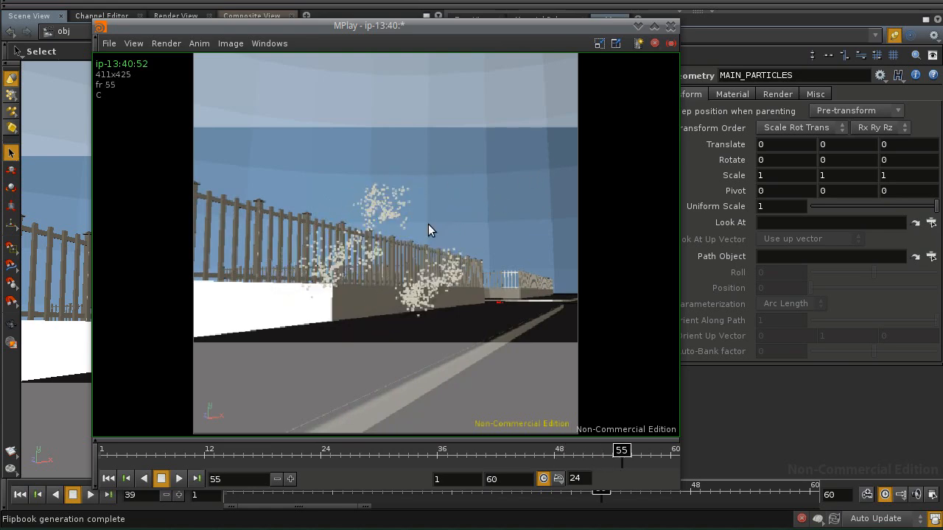
Step: Step the flipbook back into the mid-40s and forward to frame 60 to examine how the particles disperse, and close the player
{"action": "key", "text": "Left"}
{"action": "key", "text": "Left"}
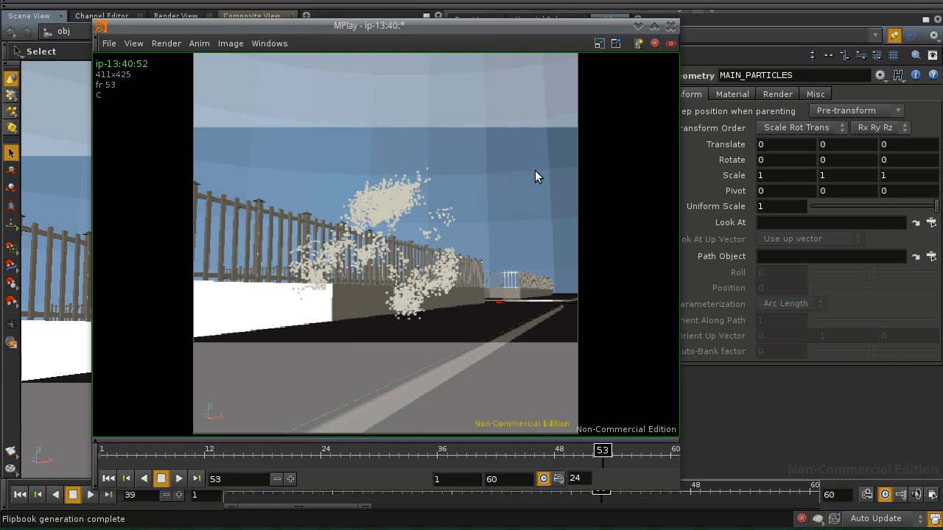
{"action": "key", "text": "Right"}
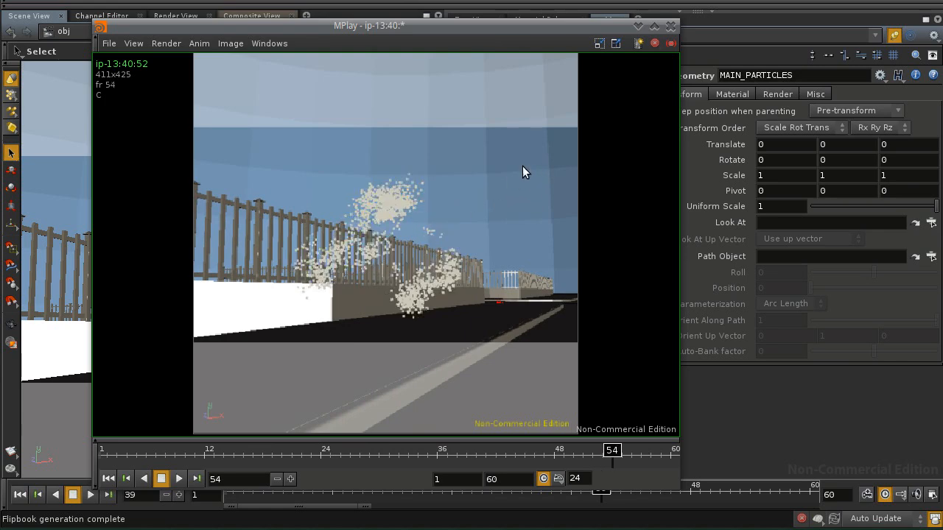
{"action": "key", "text": "Left"}
{"action": "key", "text": "Left"}
{"action": "key", "text": "Left"}
{"action": "key", "text": "Left"}
{"action": "key", "text": "Left"}
{"action": "key", "text": "Left"}
{"action": "key", "text": "Left"}
{"action": "key", "text": "Left"}
{"action": "key", "text": "Left"}
{"action": "key", "text": "Left"}
{"action": "key", "text": "Left"}
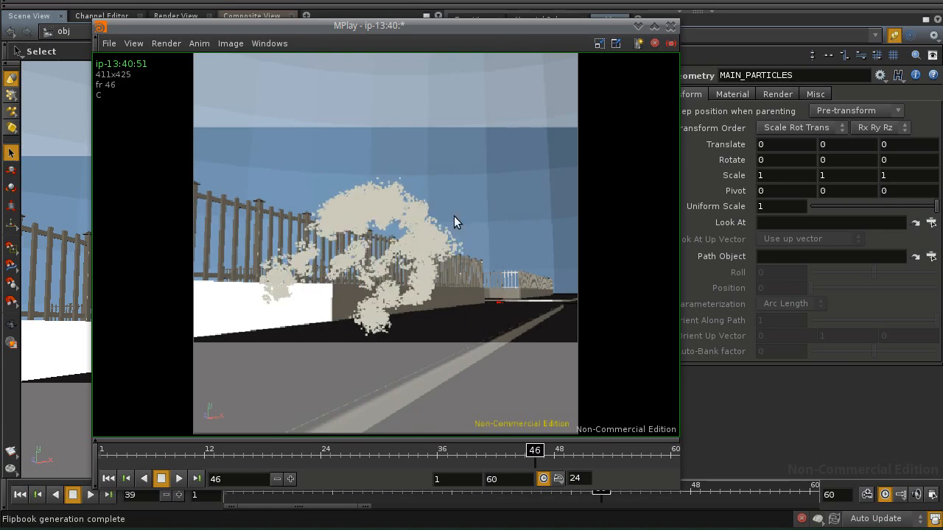
{"action": "key", "text": "Right"}
{"action": "key", "text": "Right"}
{"action": "key", "text": "Right"}
{"action": "key", "text": "Right"}
{"action": "key", "text": "Right"}
{"action": "key", "text": "Right"}
{"action": "key", "text": "Right"}
{"action": "key", "text": "Right"}
{"action": "key", "text": "Right"}
{"action": "key", "text": "Right"}
{"action": "key", "text": "Right"}
{"action": "key", "text": "Right"}
{"action": "key", "text": "Right"}
{"action": "key", "text": "Right"}
{"action": "key", "text": "Right"}
{"action": "key", "text": "Right"}
{"action": "key", "text": "Right"}
{"action": "key", "text": "Right"}
{"action": "key", "text": "Left"}
{"action": "left_click", "coordinate": [669, 27]}
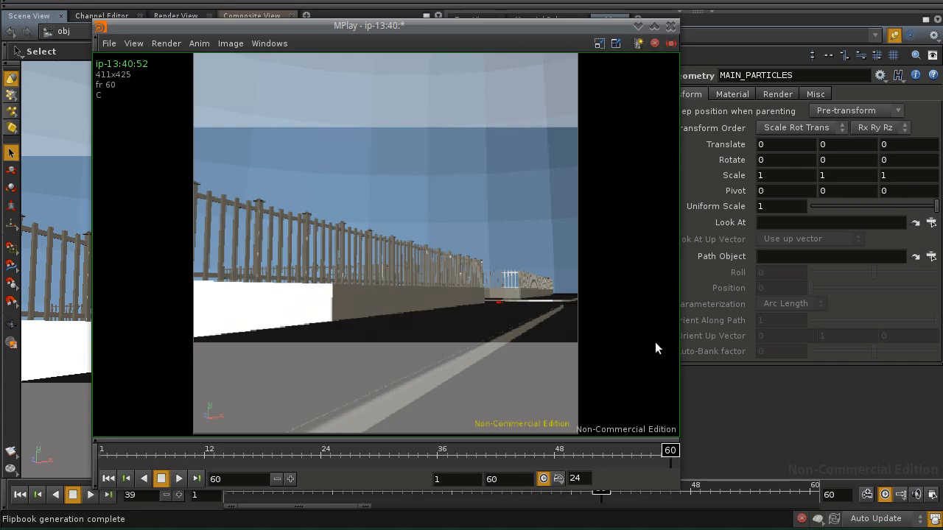
Step: Go inside popnet1 in MAIN_PARTICLES and show the wind direction and scale settings of wind1
{"action": "left_click", "coordinate": [578, 348]}
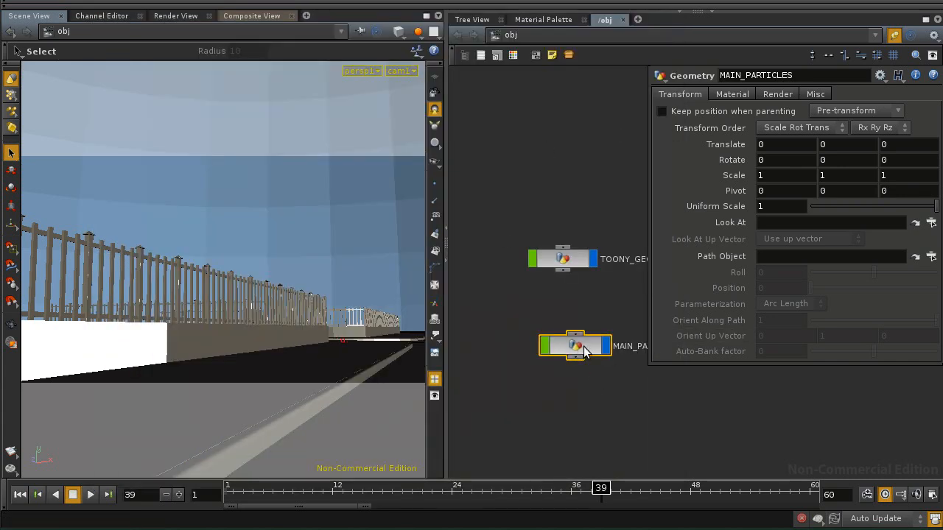
{"action": "double_click", "coordinate": [584, 346]}
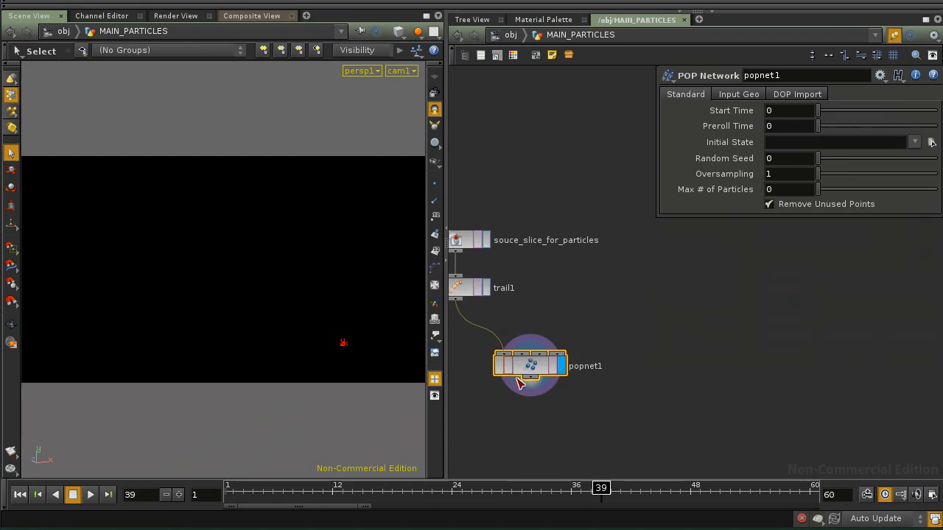
{"action": "double_click", "coordinate": [536, 364]}
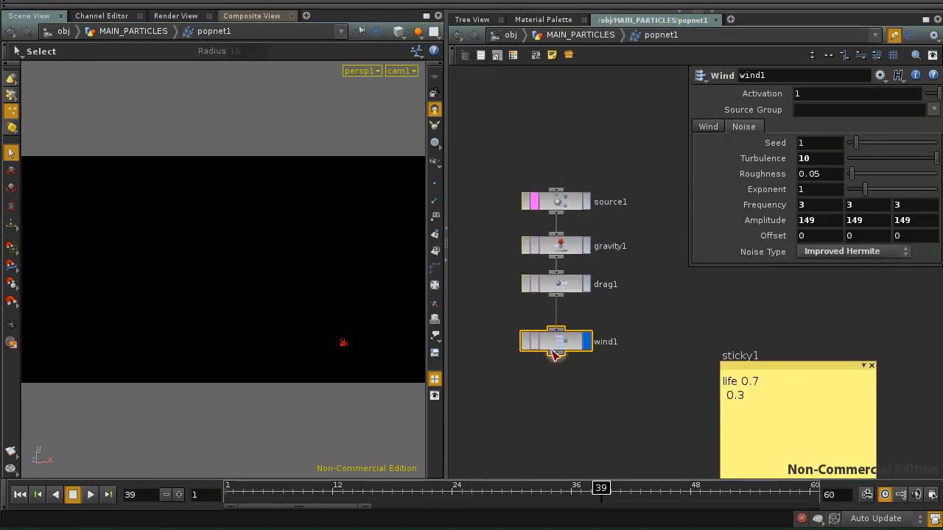
{"action": "left_click", "coordinate": [708, 126]}
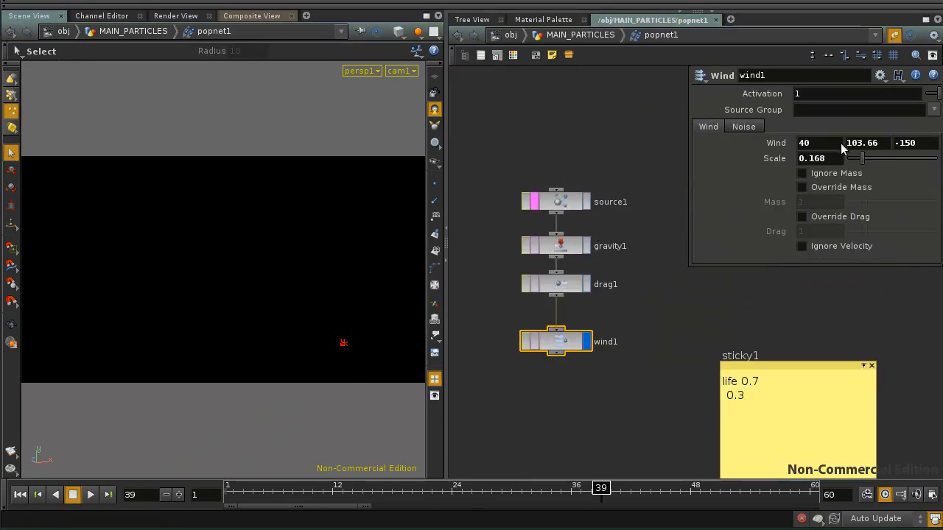
Step: Try a Scale of 0.226 on wind1 and play the simulation to check the particle motion
{"action": "left_click_drag", "start_coordinate": [861, 159], "coordinate": [868, 164]}
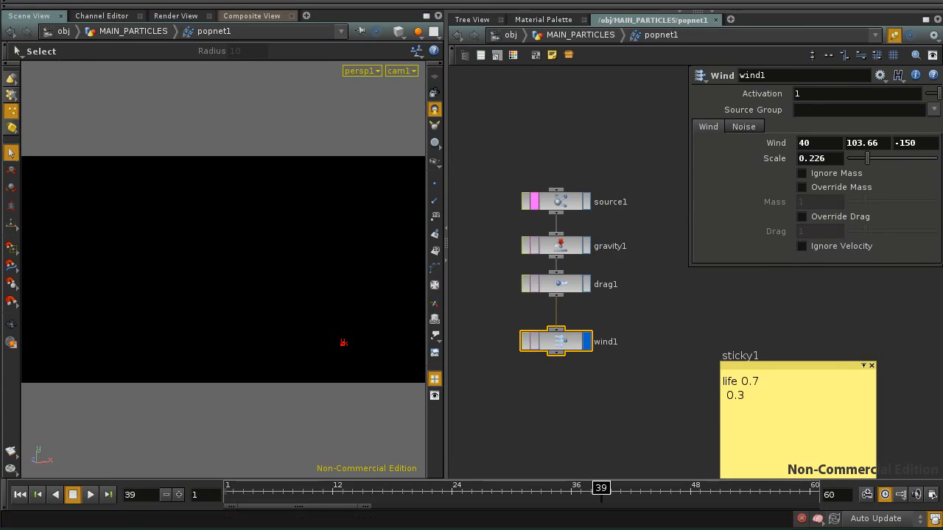
{"action": "left_click", "coordinate": [89, 496]}
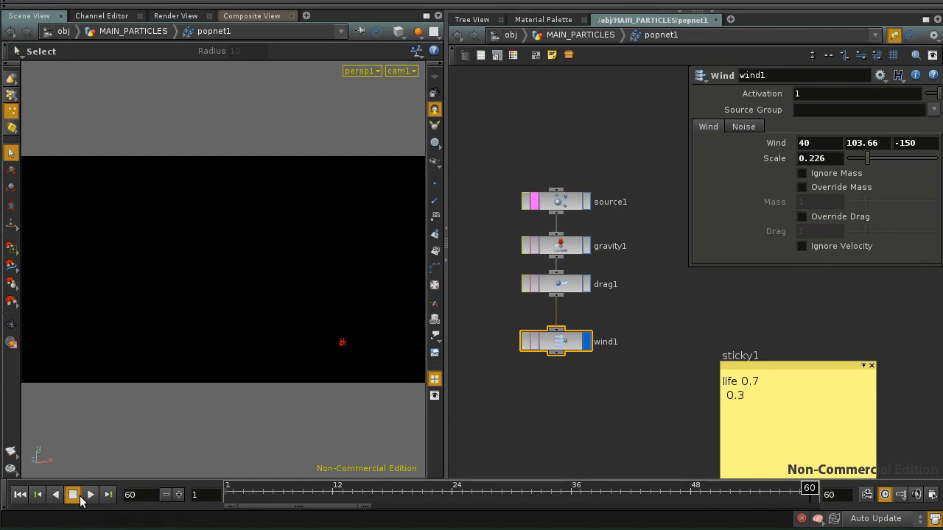
{"action": "left_click", "coordinate": [86, 496]}
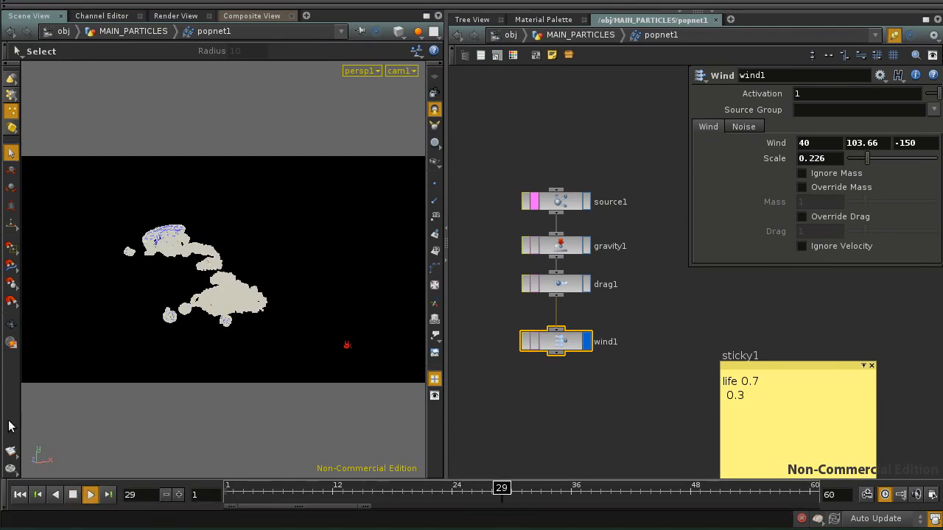
{"action": "left_click", "coordinate": [73, 495]}
Step: Try a Scale of 0.3 on wind1 and replay the simulation from the first frame
{"action": "left_click_drag", "start_coordinate": [864, 161], "coordinate": [875, 160]}
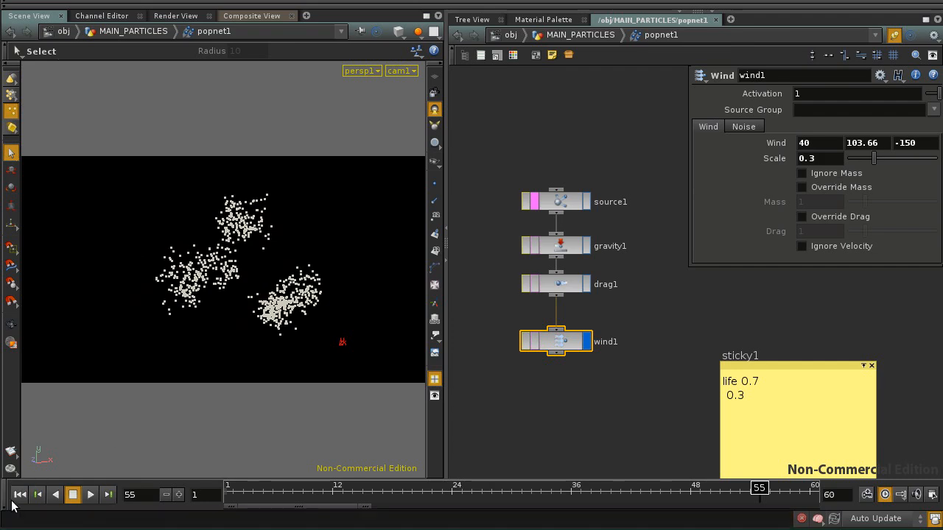
{"action": "left_click", "coordinate": [20, 494]}
{"action": "left_click", "coordinate": [90, 495]}
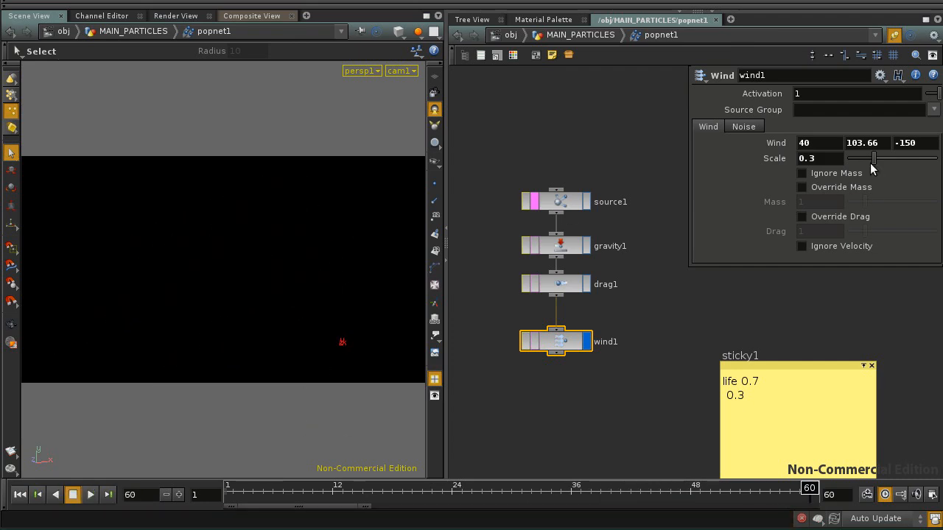
Step: Set wind1's Scale to 0.375 and play the simulation repeatedly, pausing midway to check the particle shapes
{"action": "left_click_drag", "start_coordinate": [879, 158], "coordinate": [881, 157]}
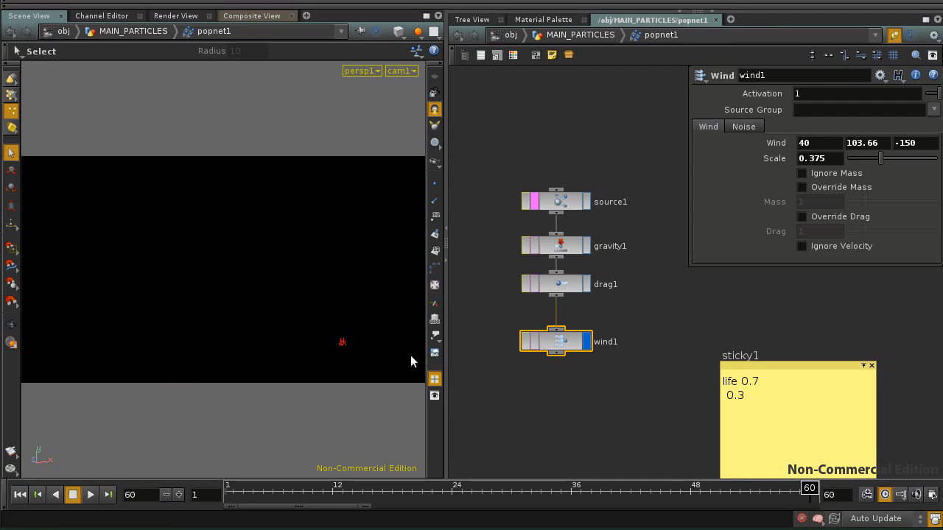
{"action": "left_click", "coordinate": [92, 495]}
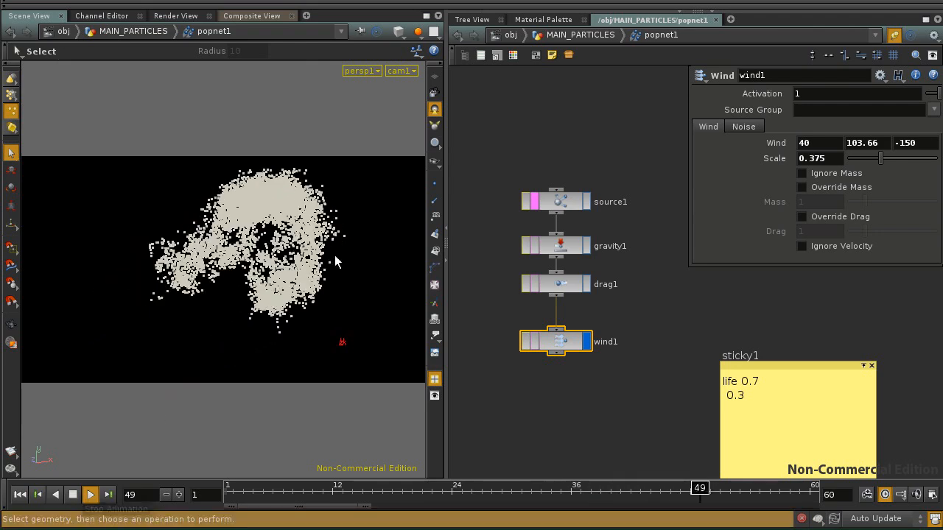
{"action": "left_click", "coordinate": [90, 496]}
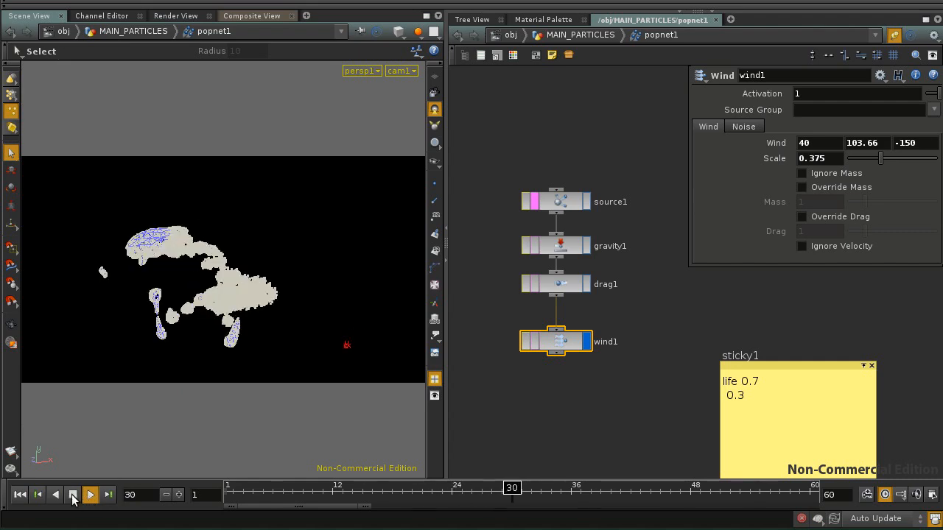
{"action": "left_click", "coordinate": [73, 497]}
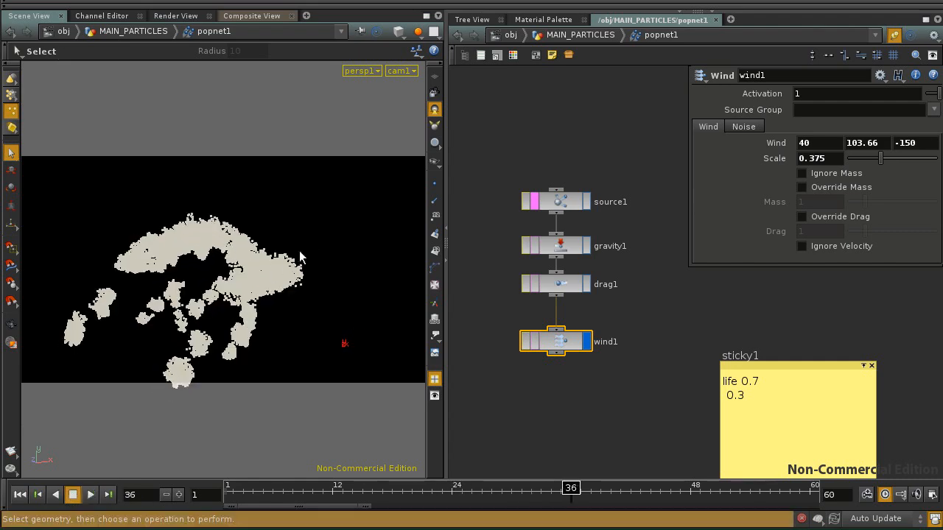
{"action": "left_click", "coordinate": [84, 496]}
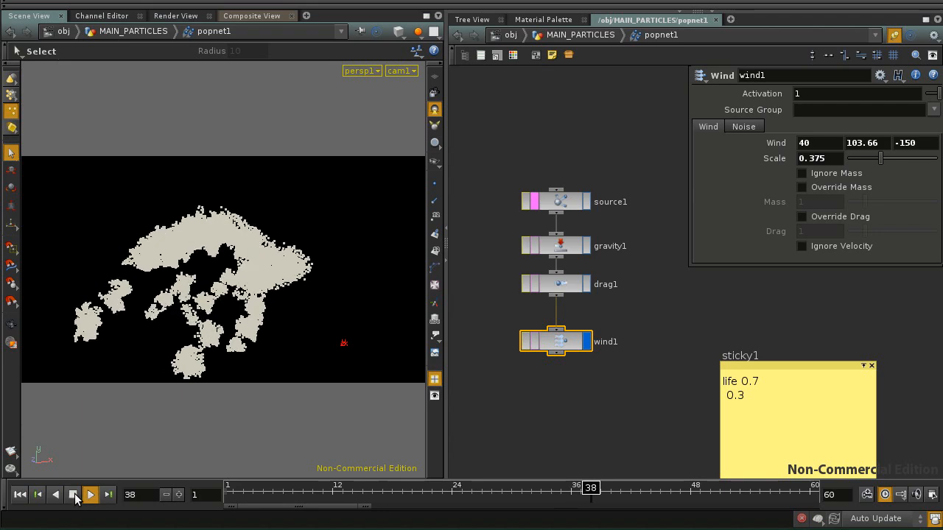
{"action": "left_click", "coordinate": [74, 496]}
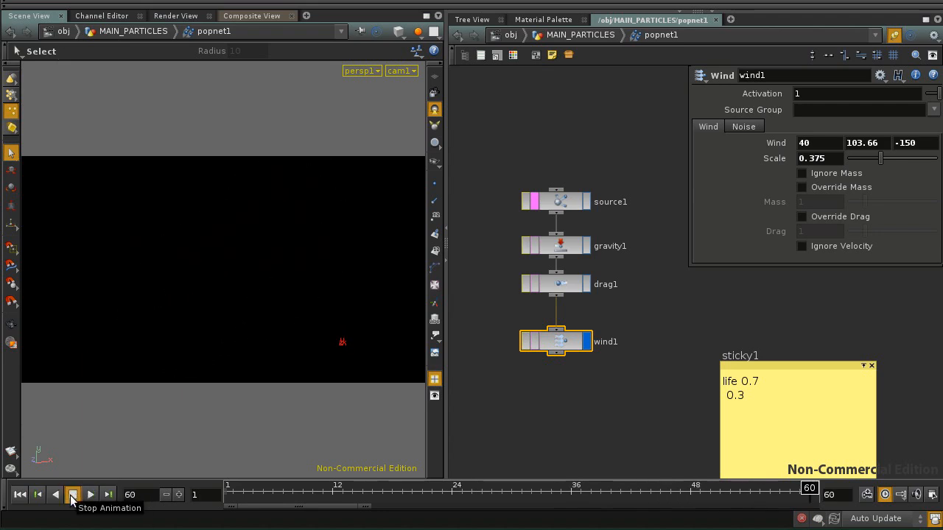
Step: Set source1's Life Variance to 0.3 and replay the simulation from the first frame to check when the particles die
{"action": "left_click", "coordinate": [564, 344]}
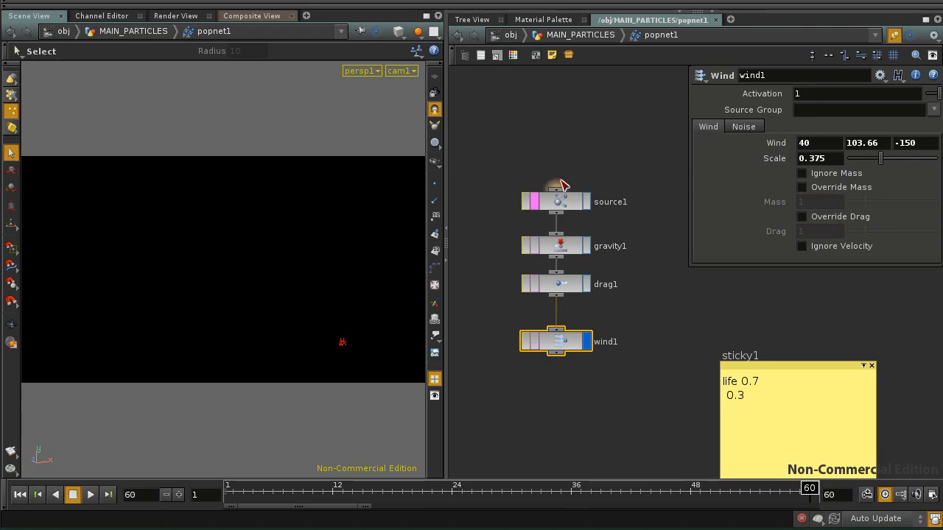
{"action": "left_click", "coordinate": [566, 199]}
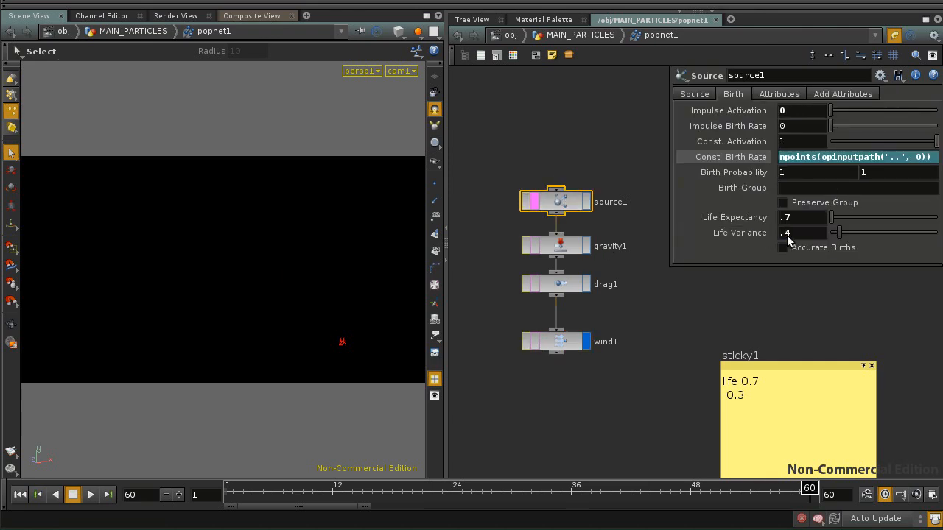
{"action": "left_click", "coordinate": [20, 495]}
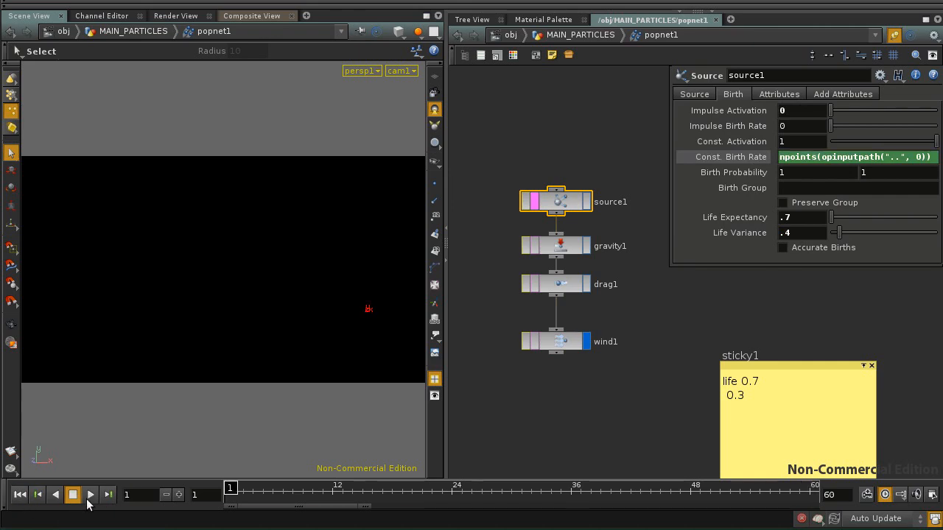
{"action": "left_click", "coordinate": [91, 495]}
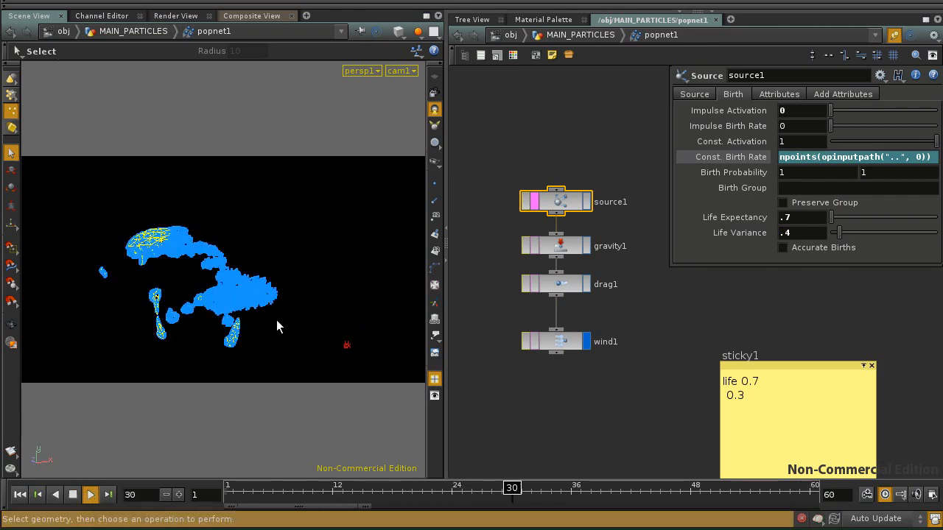
{"action": "left_click", "coordinate": [564, 386]}
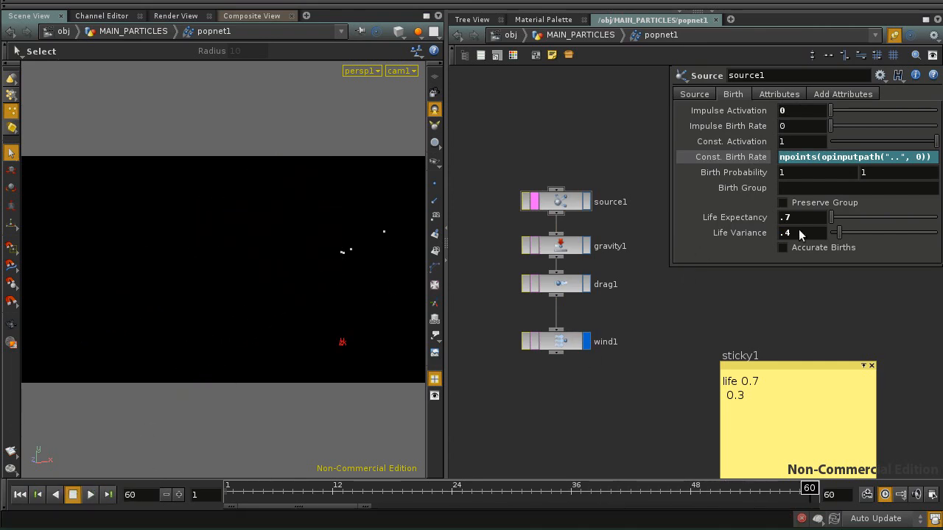
{"action": "type", "text": "3"}
{"action": "key", "text": "Return"}
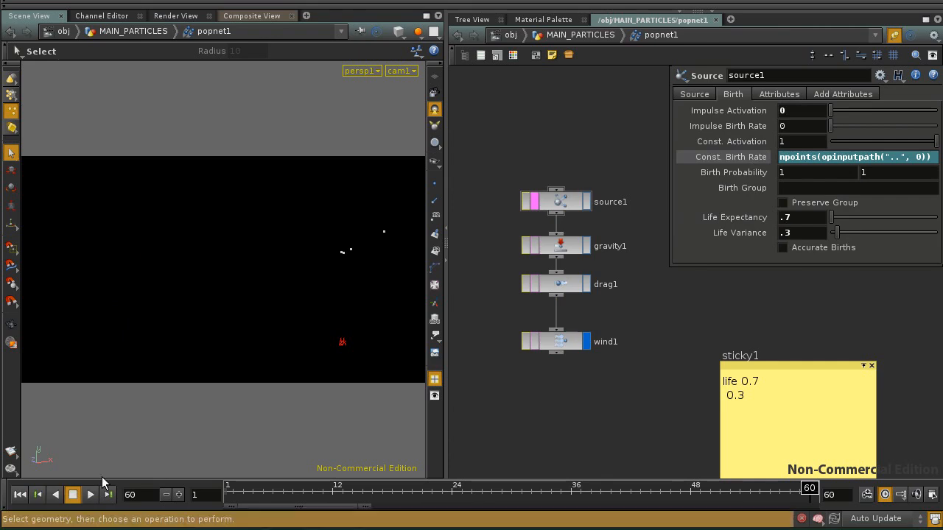
{"action": "left_click", "coordinate": [19, 497]}
{"action": "left_click", "coordinate": [89, 496]}
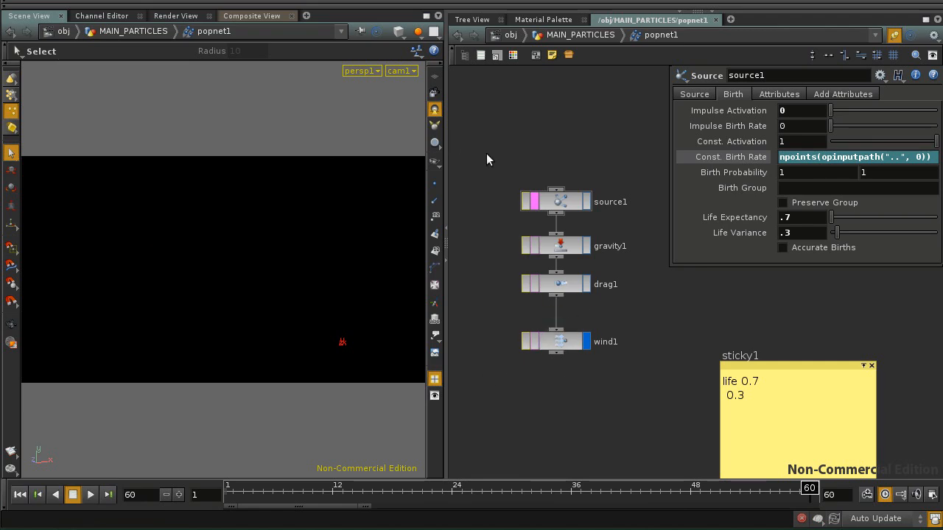
Step: Save the scene and move the wind1 node up closer to drag1
{"action": "key", "text": "ctrl+s"}
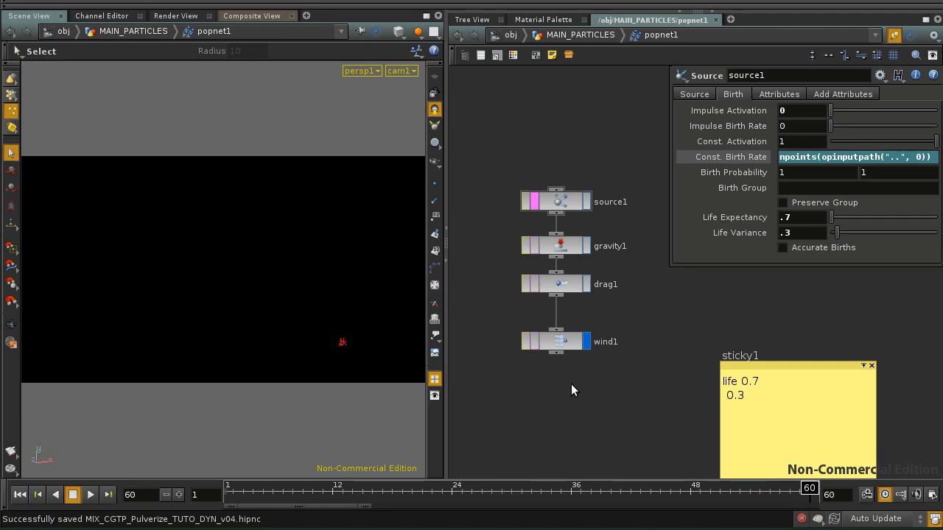
{"action": "left_click_drag", "start_coordinate": [554, 343], "coordinate": [556, 325]}
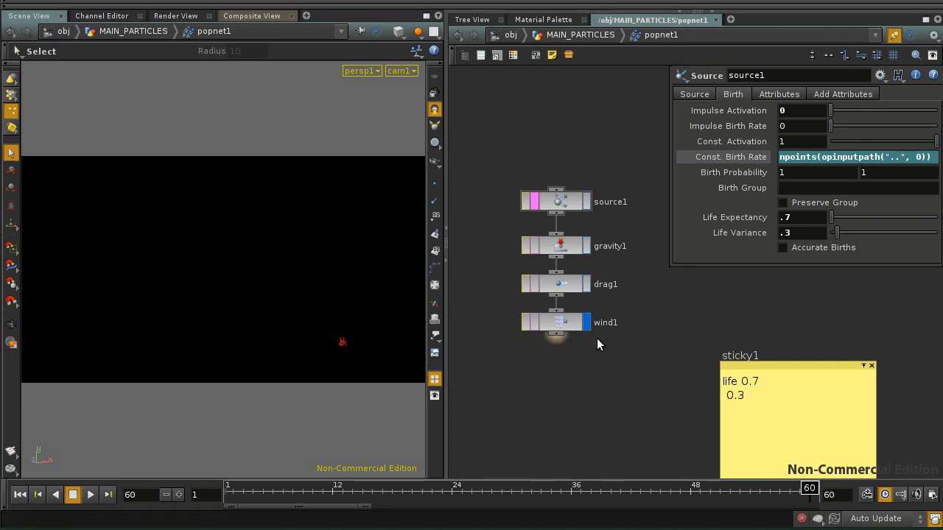